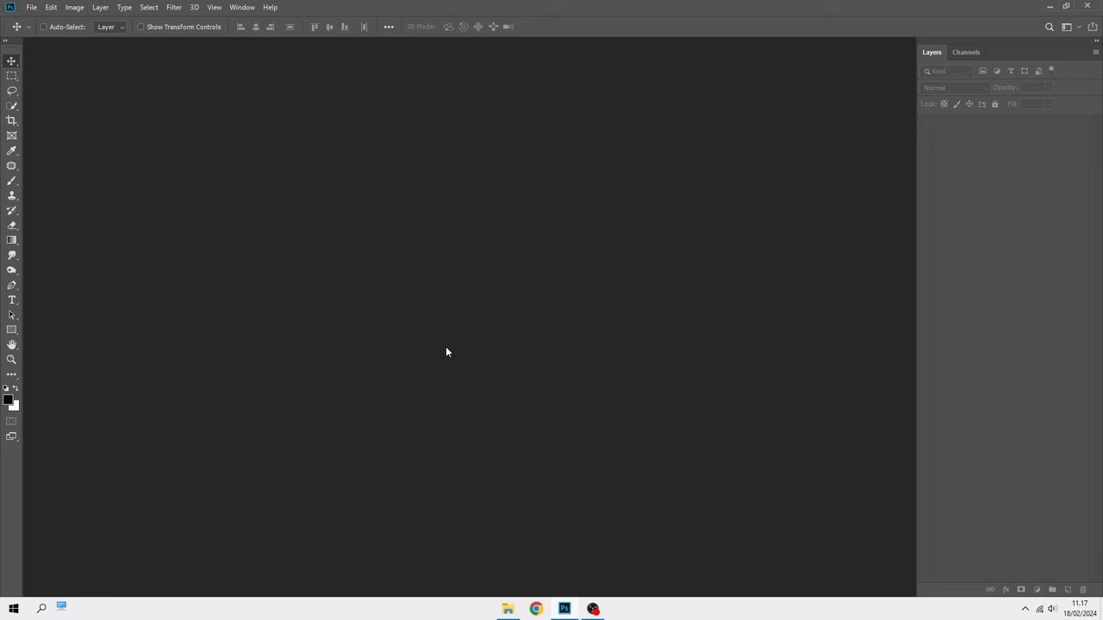
- Create a new 6000 × 3800 px, 300 ppi document
click(31, 7)
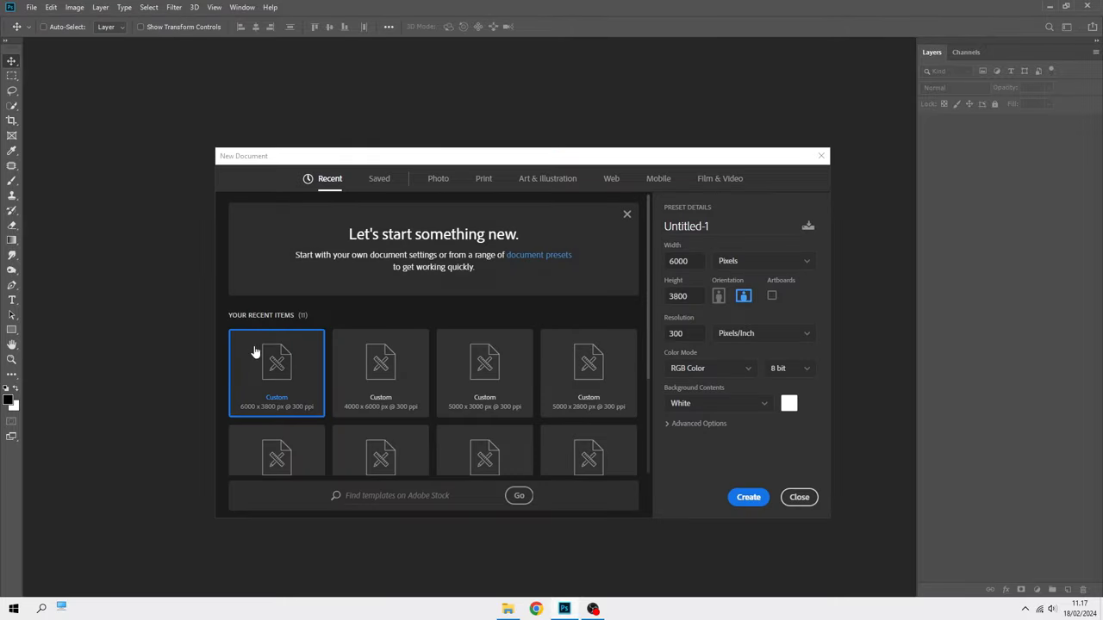
click(696, 260)
click(744, 497)
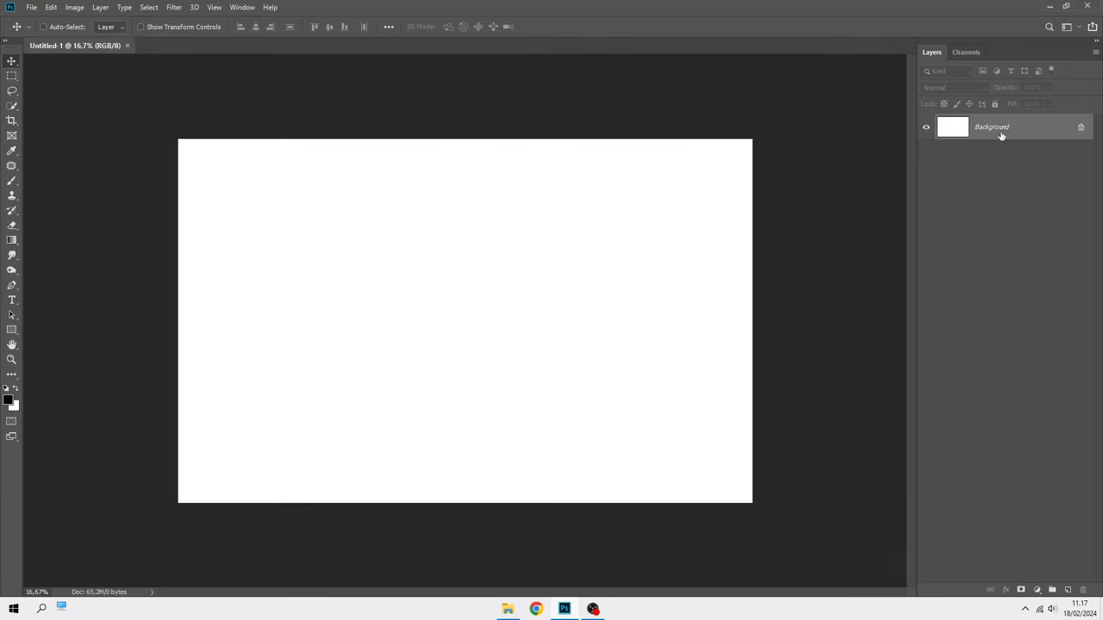
- Add a Solid Color fill layer of pure black (#000000)
click(1037, 590)
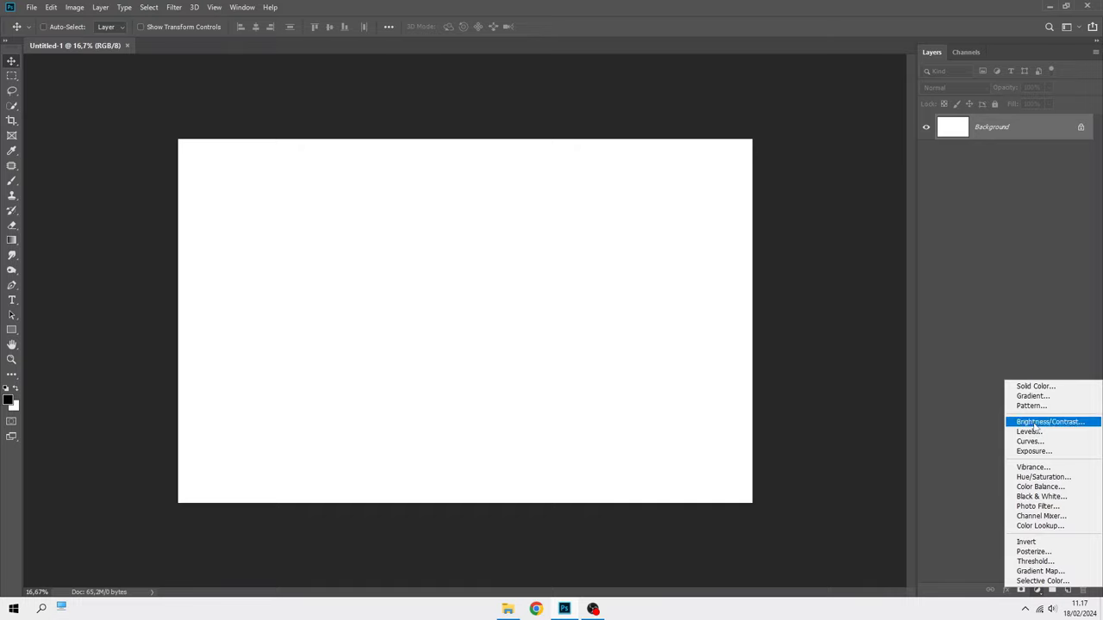
click(1024, 386)
drag(811, 342, 772, 353)
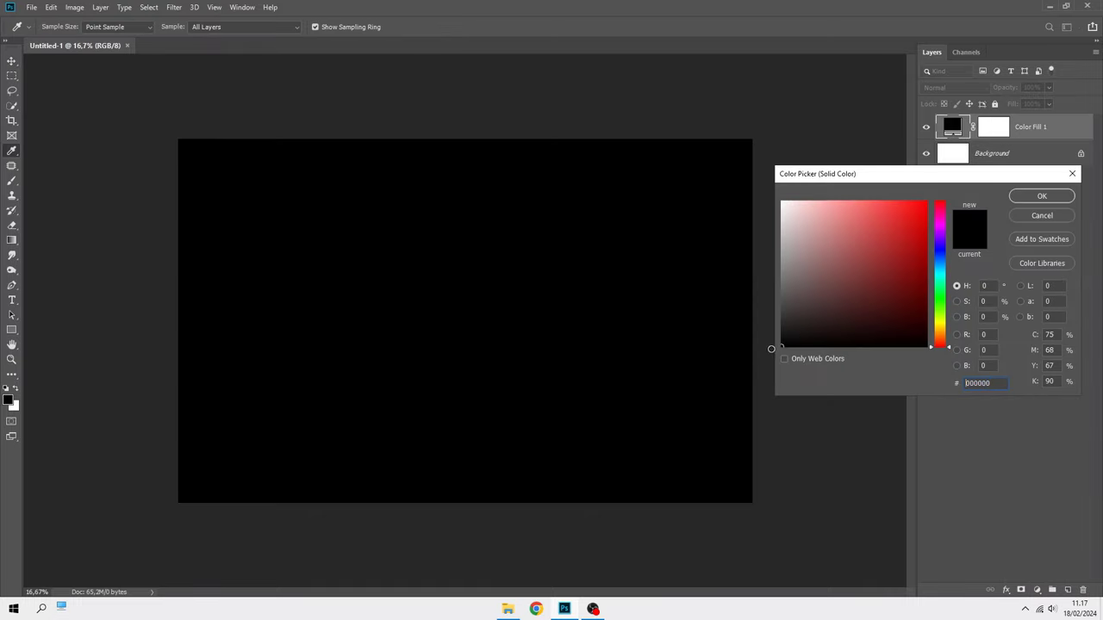
click(1028, 195)
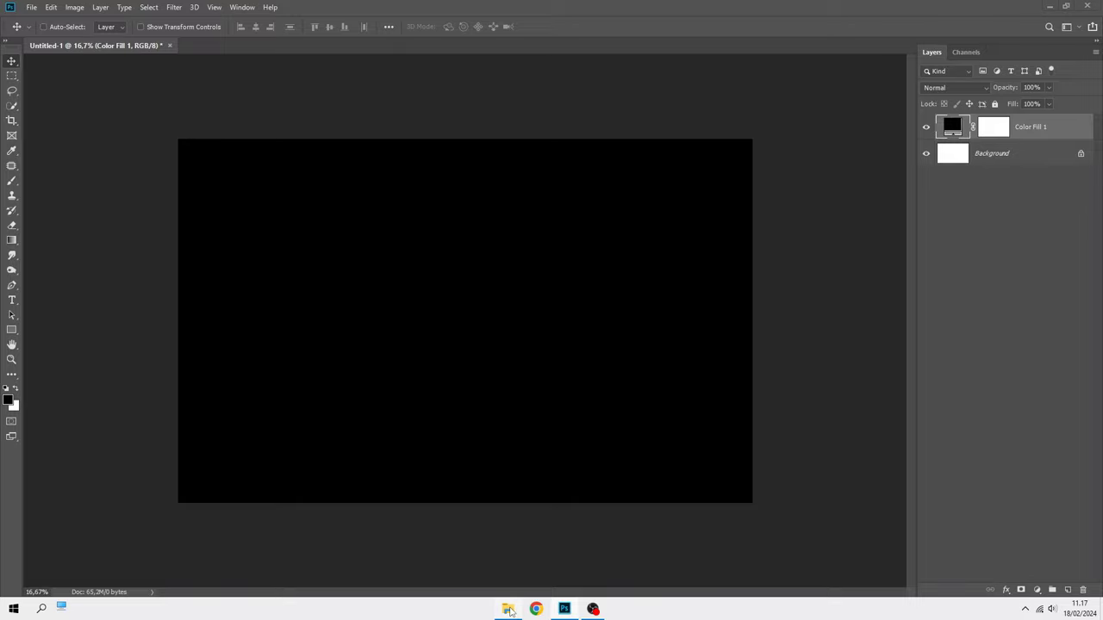
click(508, 608)
- Place the lava plain photo full-width across the lower canvas, flipped horizontally
drag(276, 211, 354, 344)
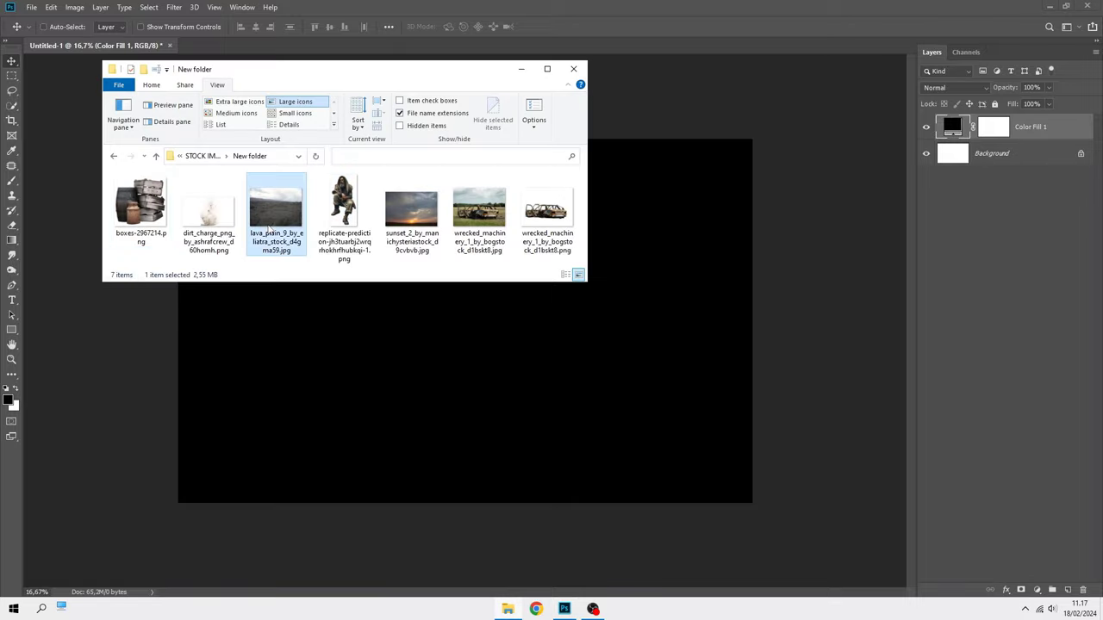
scroll(509, 255, up, 2)
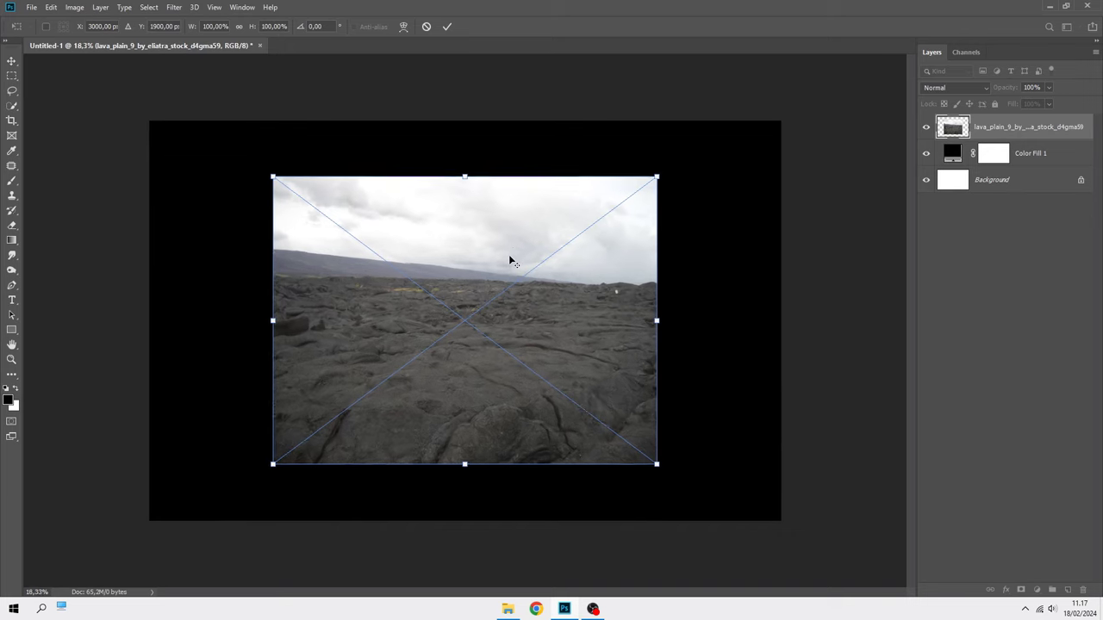
drag(697, 320, 849, 309)
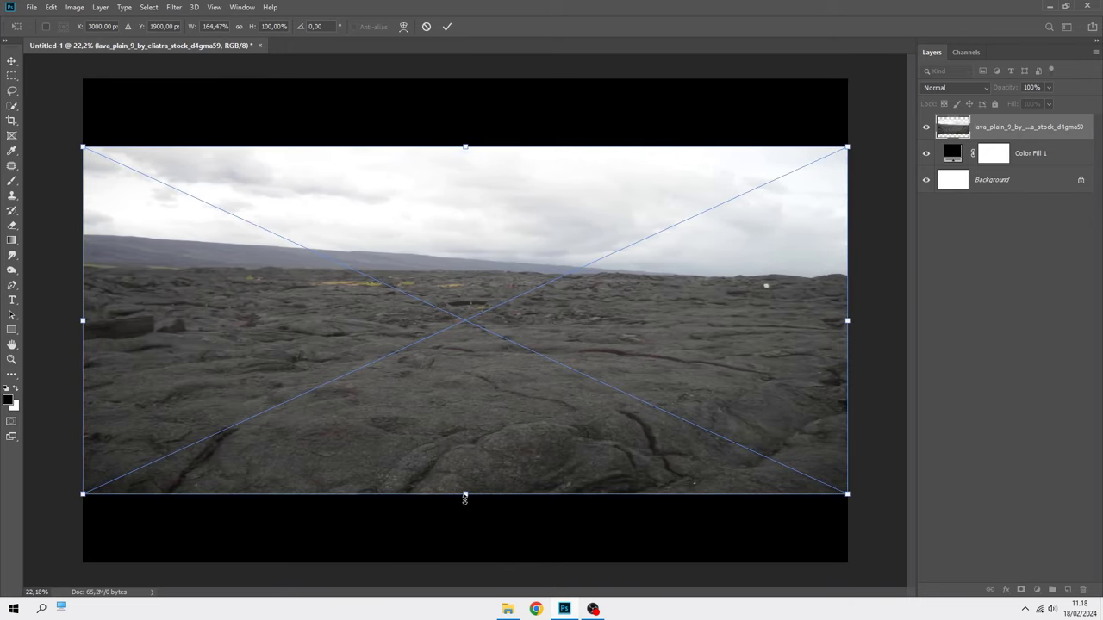
drag(465, 498, 464, 561)
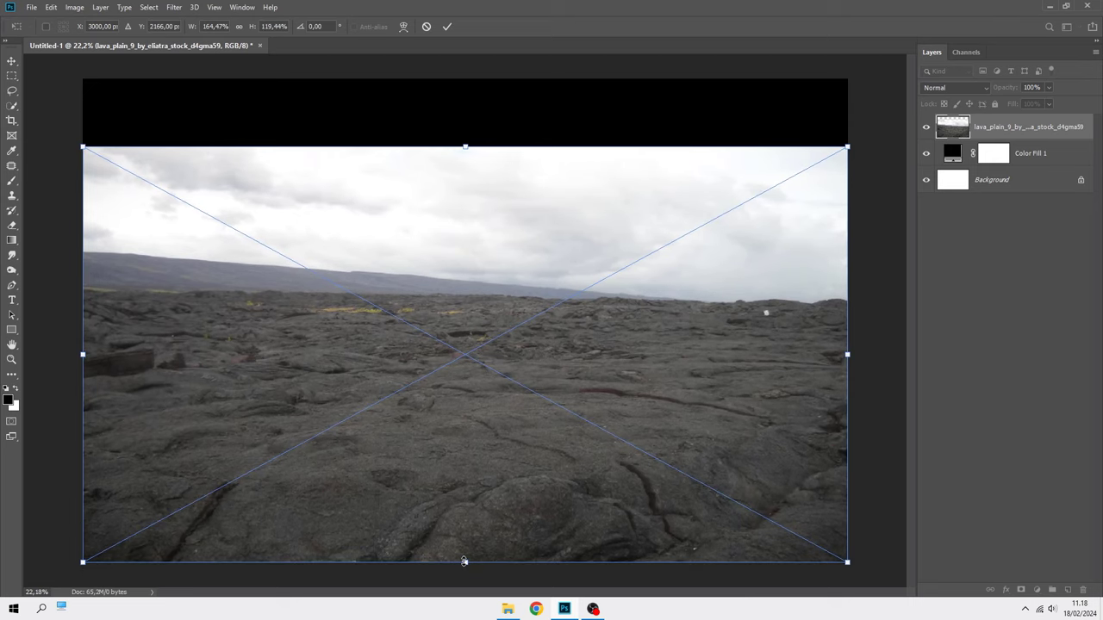
right_click(460, 454)
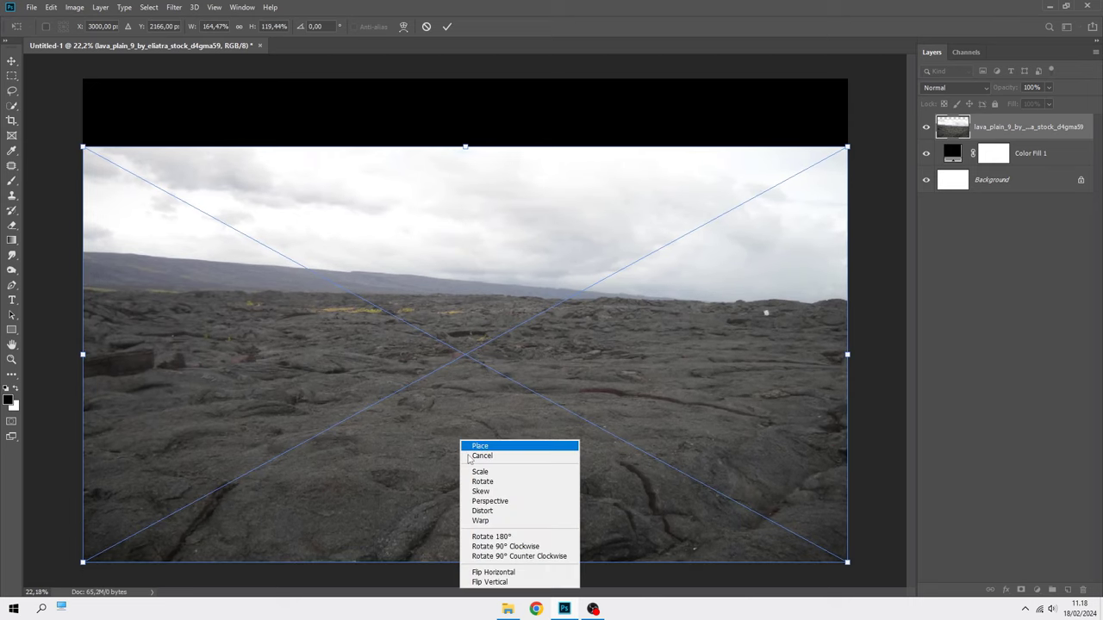
click(495, 570)
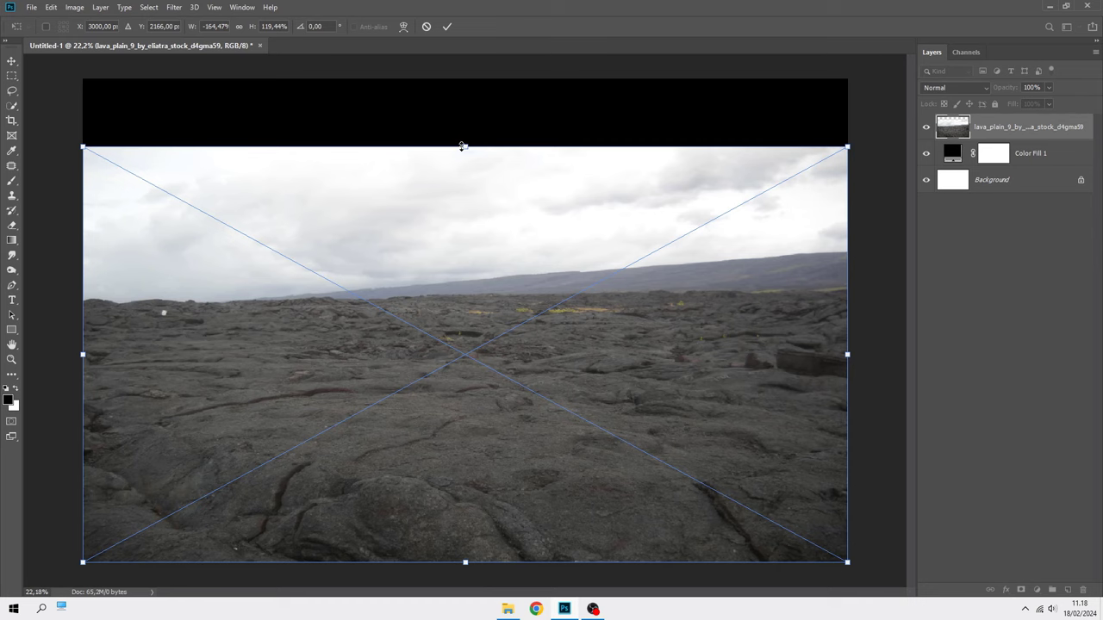
drag(462, 146, 465, 202)
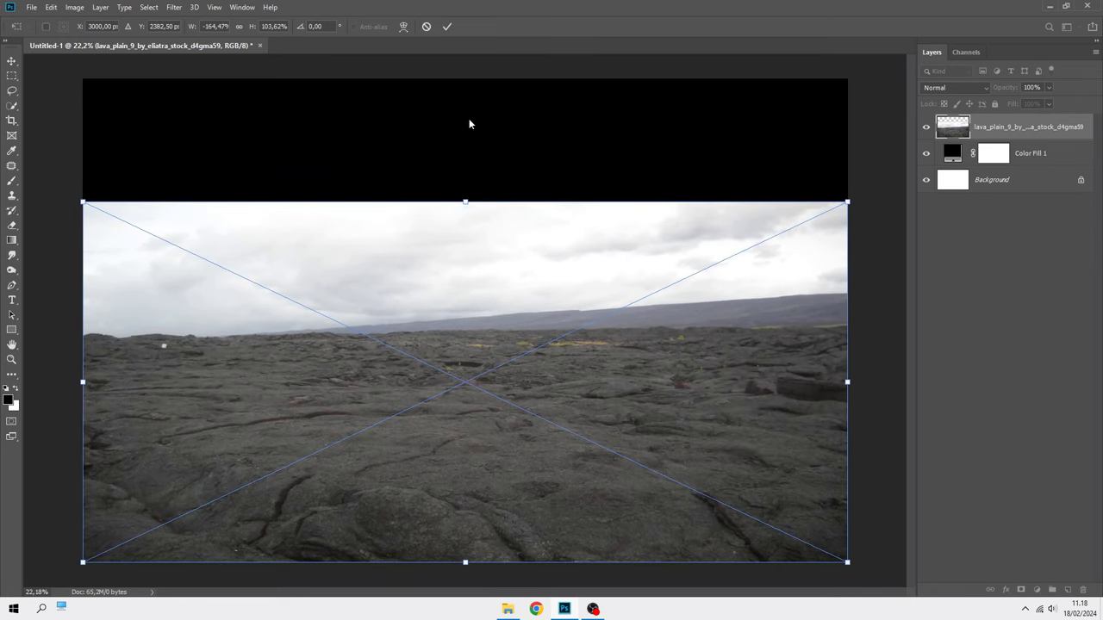
click(447, 27)
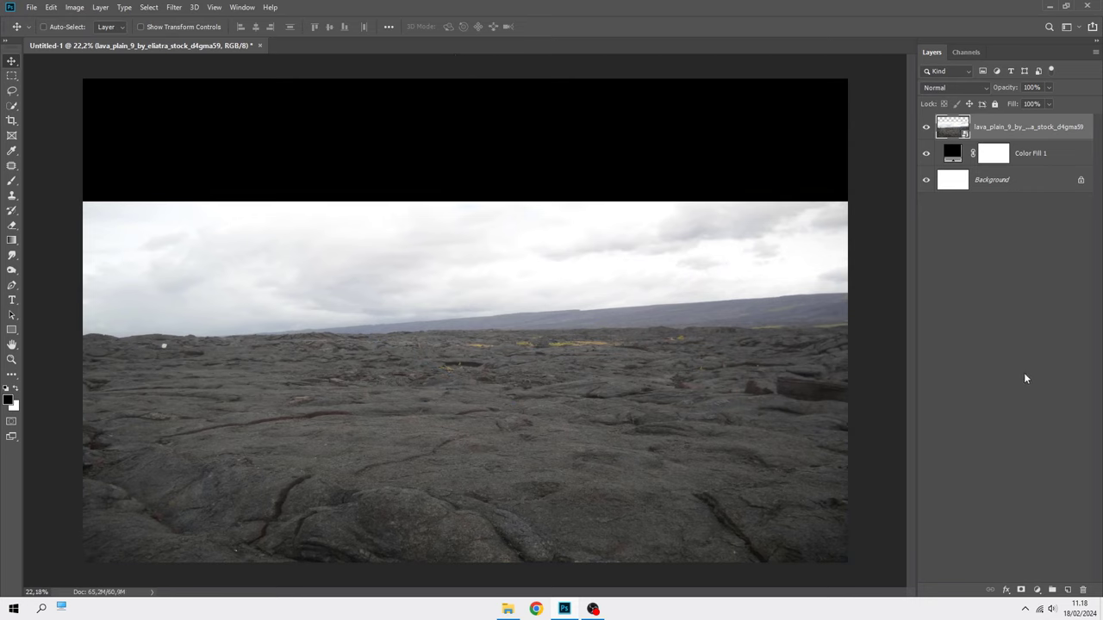
- Add a layer mask to the lava layer and set the Gradient Tool to 100% opacity
click(1020, 591)
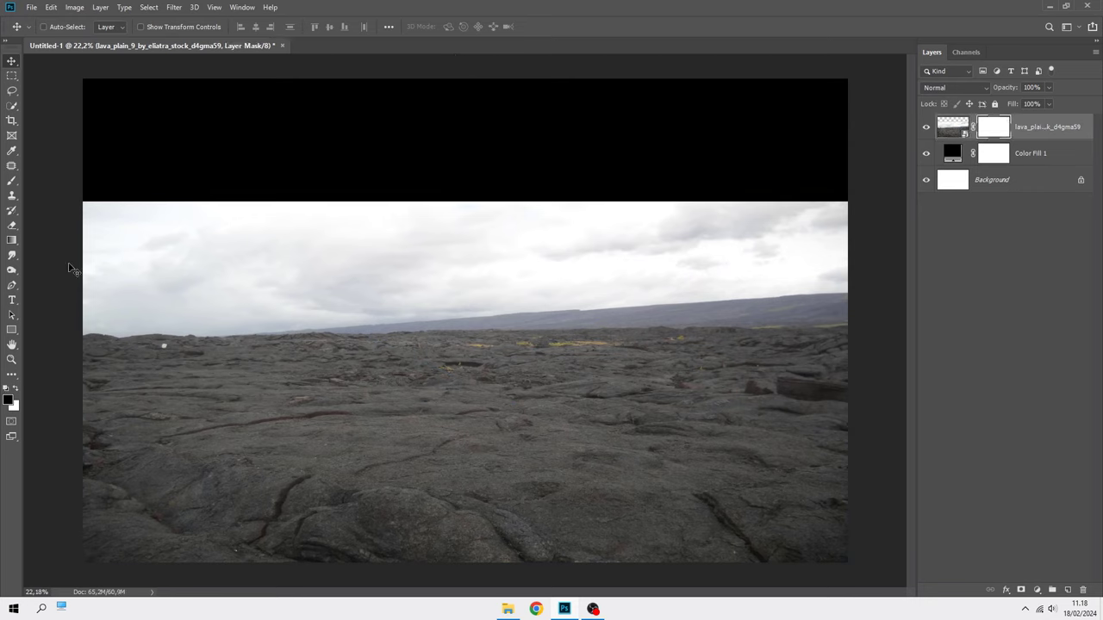
right_click(13, 244)
click(51, 243)
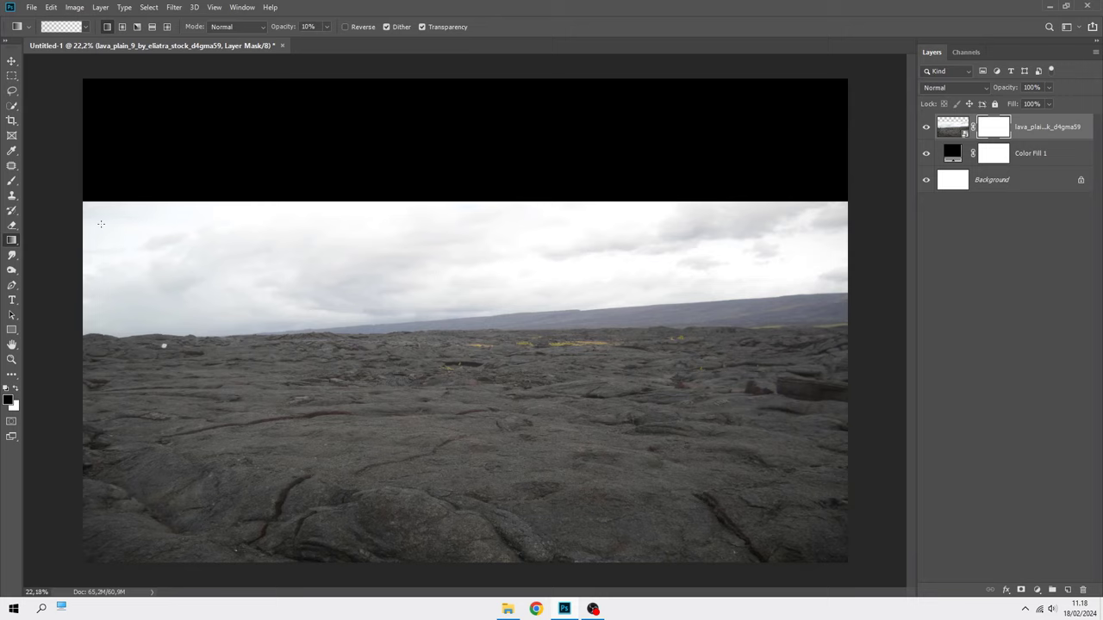
click(328, 27)
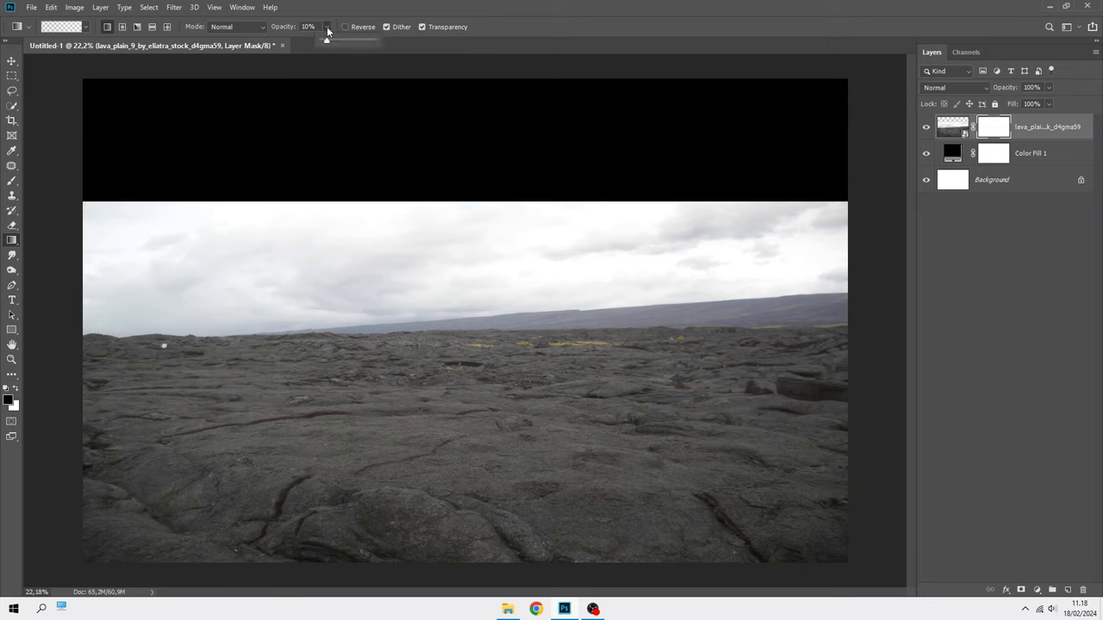
click(496, 21)
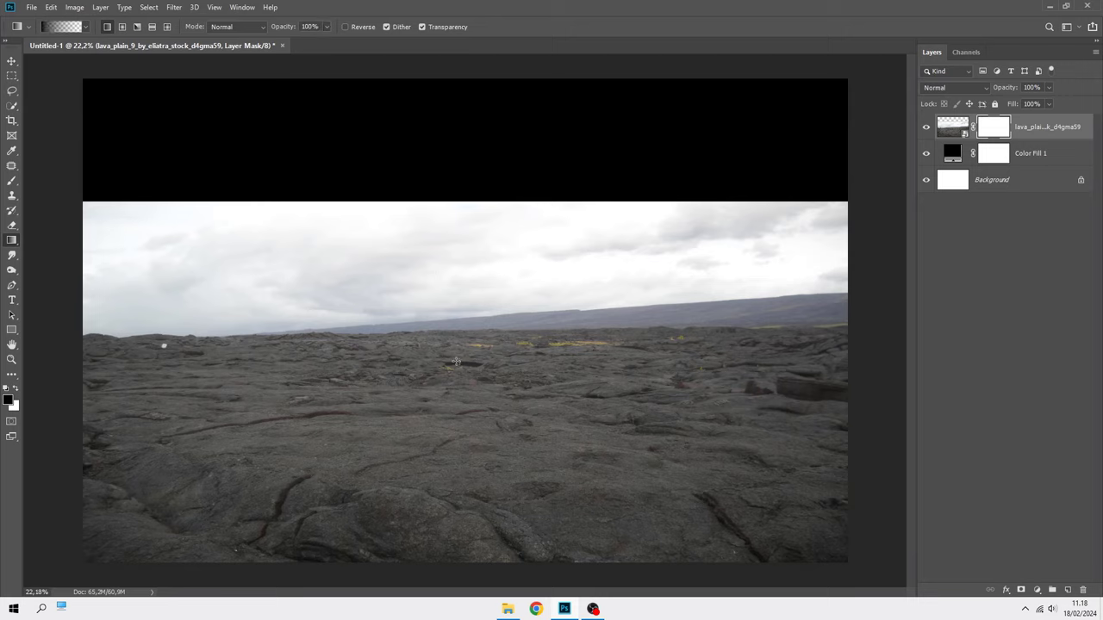
- Fade the lava sky to black with a top-to-horizon mask gradient, then bring in the sunset photo
drag(455, 396, 455, 420)
drag(417, 269, 420, 425)
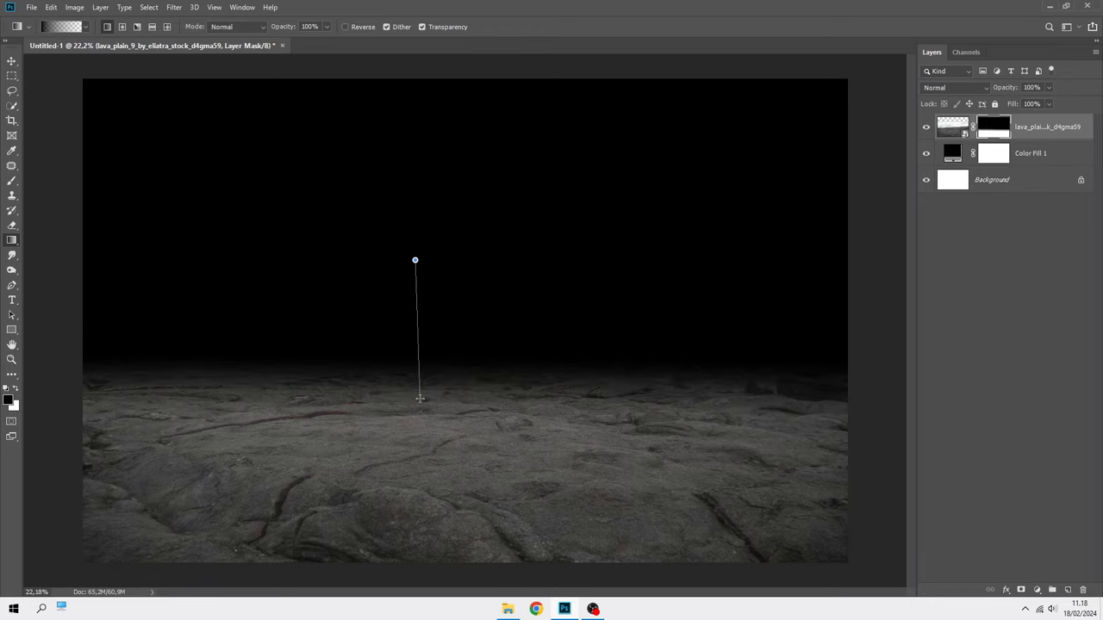
drag(473, 187, 472, 420)
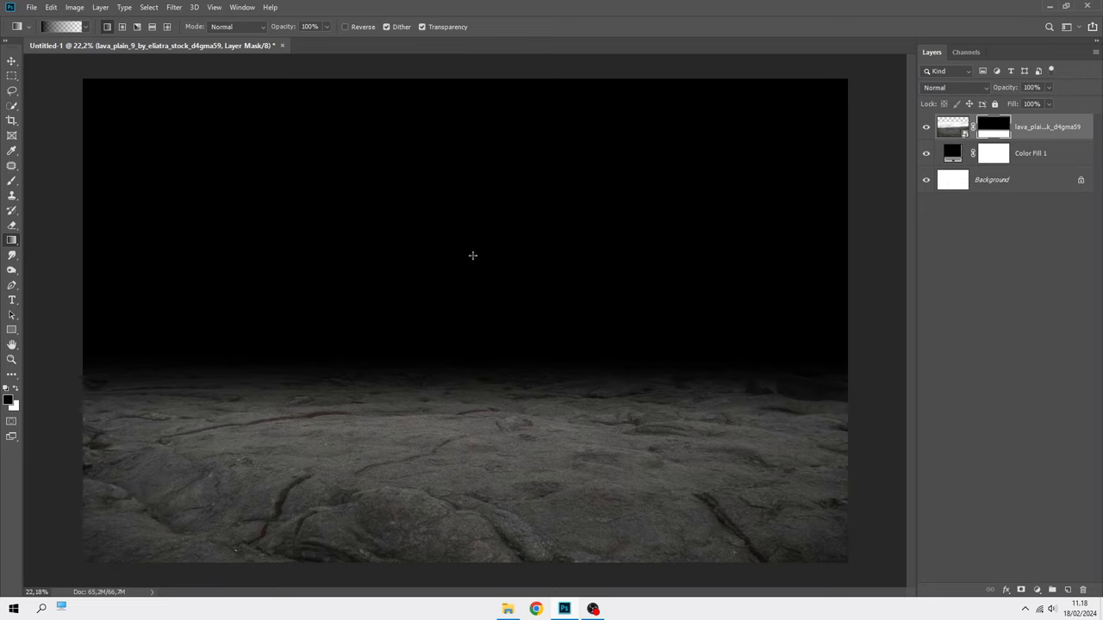
drag(467, 122, 464, 435)
key(ctrl+2)
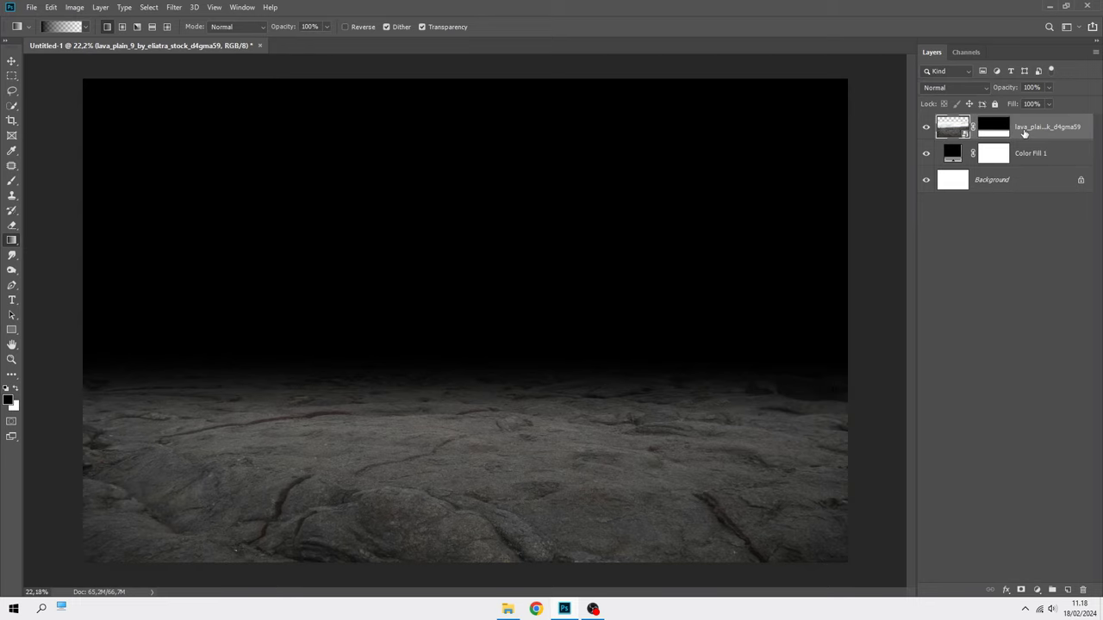
click(508, 610)
drag(405, 242, 437, 351)
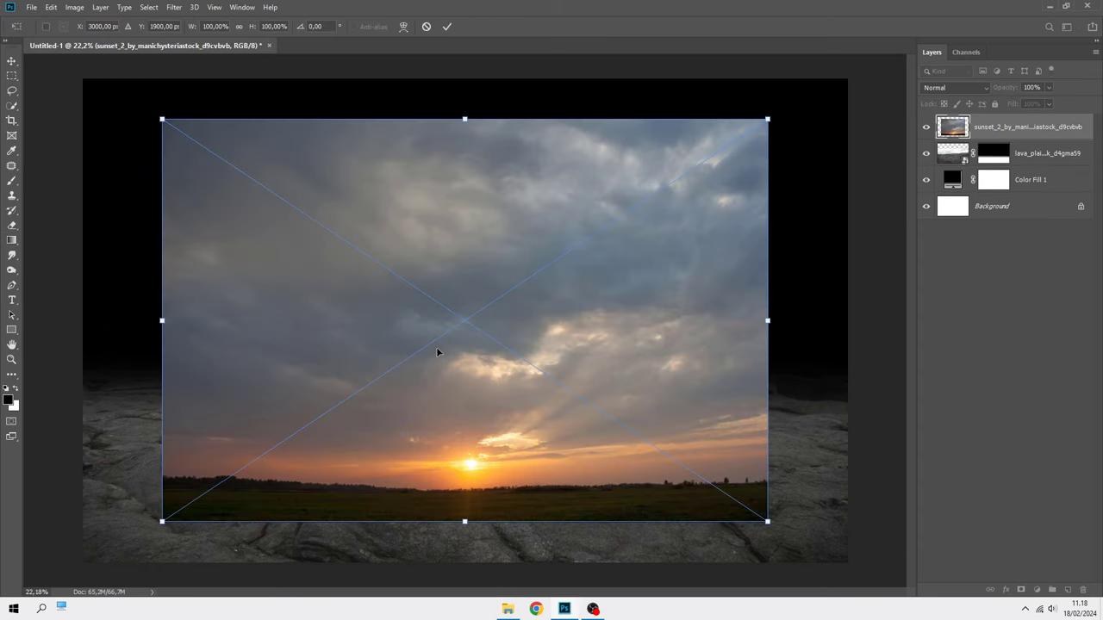
- Put the sunset sky below the lava layer, stretched to fill the canvas and flipped horizontally
click(446, 26)
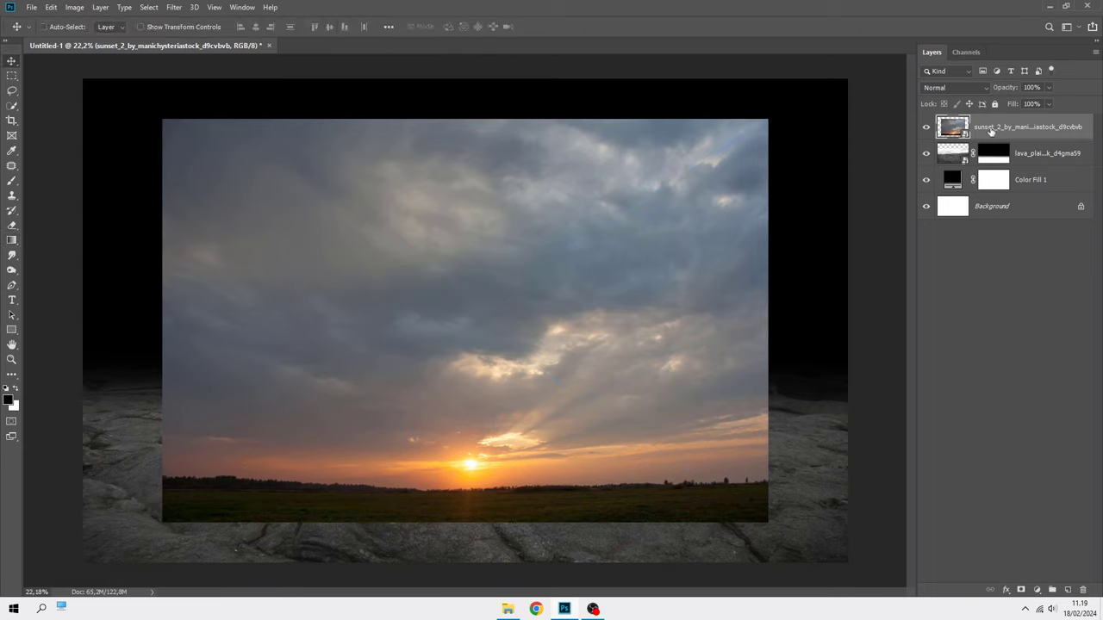
drag(991, 129, 998, 164)
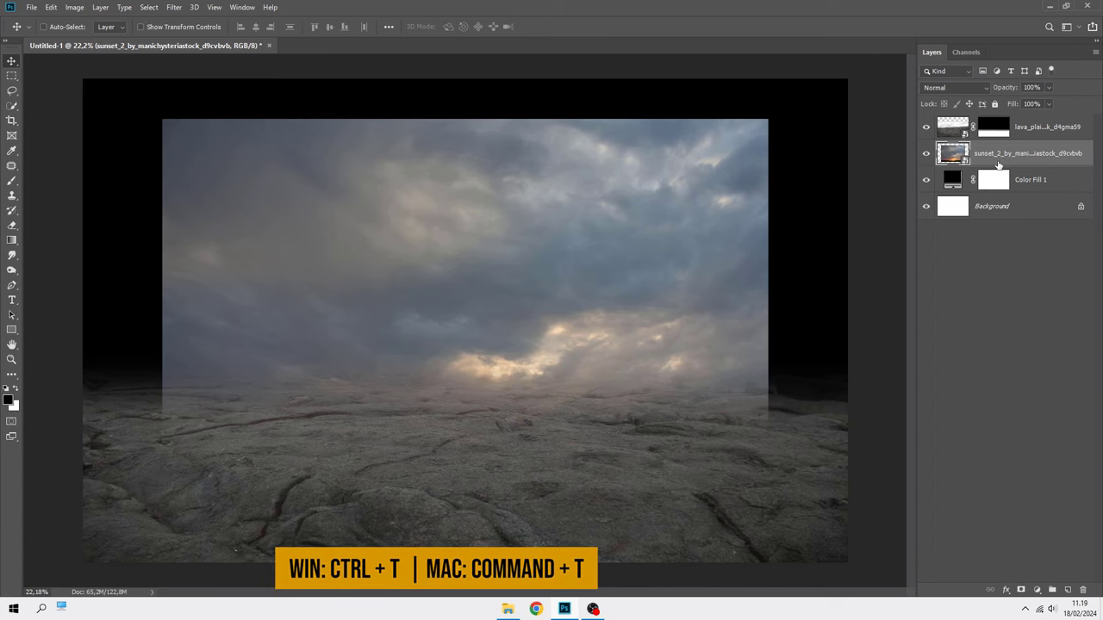
key(ctrl+t)
drag(768, 321, 848, 321)
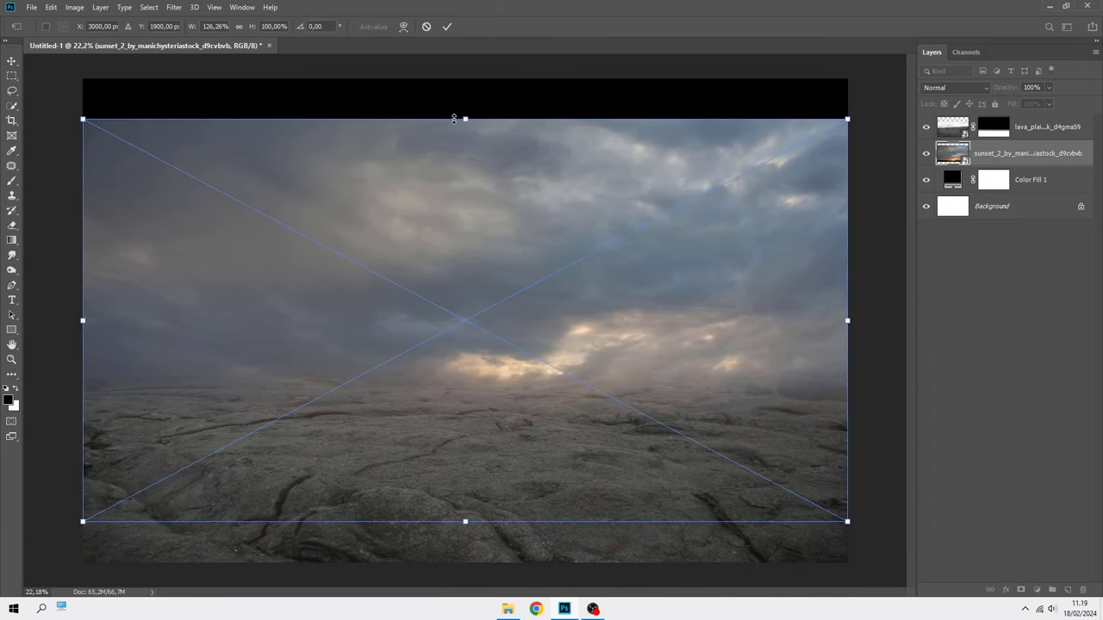
drag(465, 120, 465, 79)
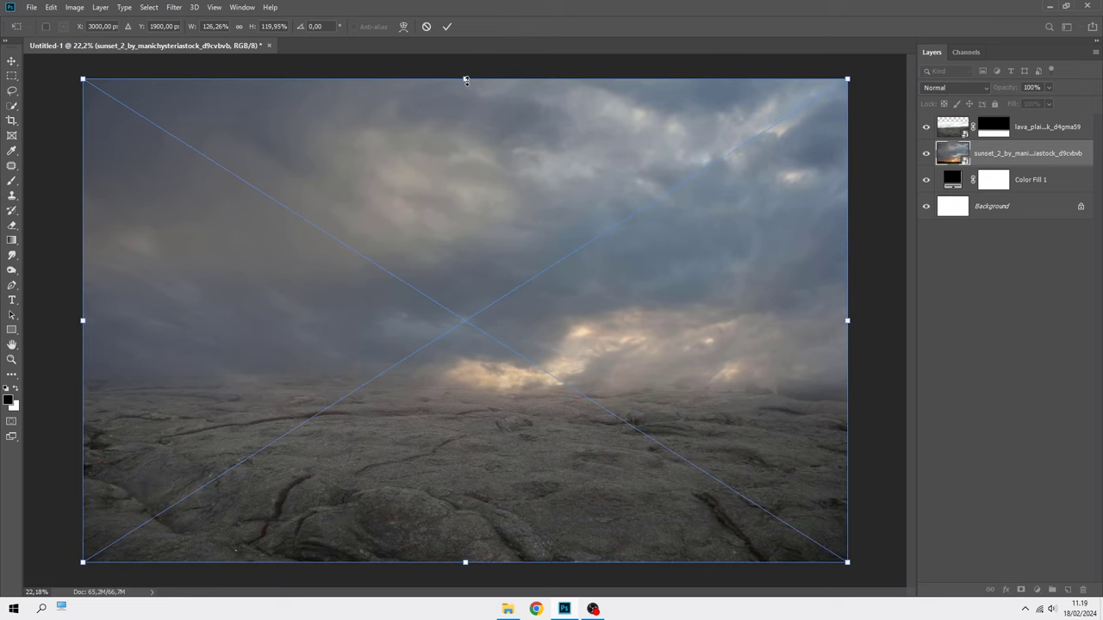
right_click(466, 134)
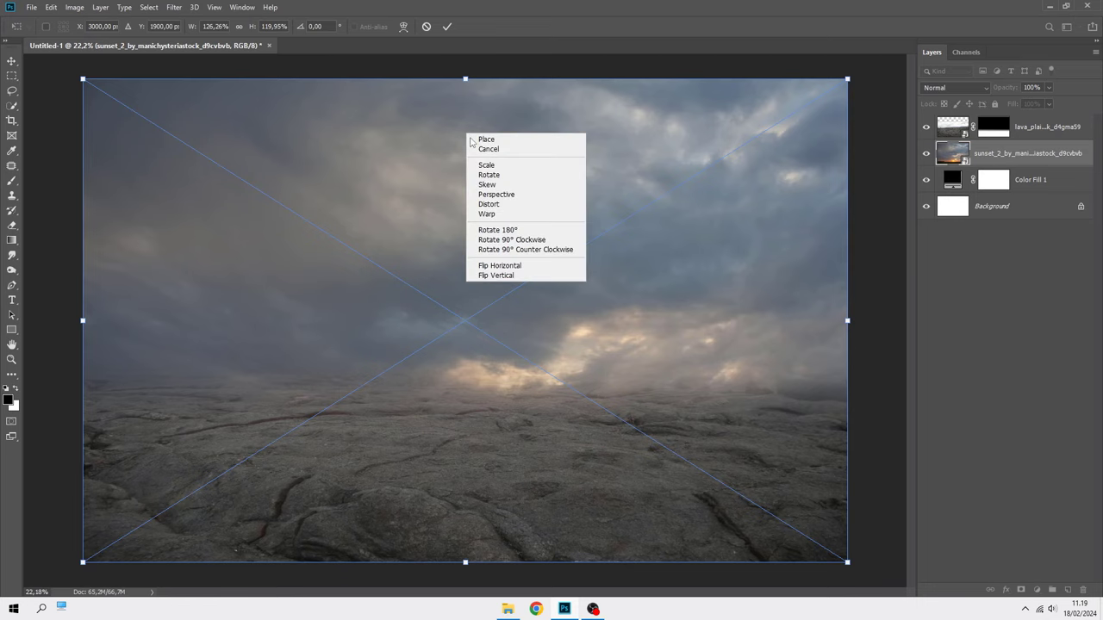
click(507, 264)
key(Return)
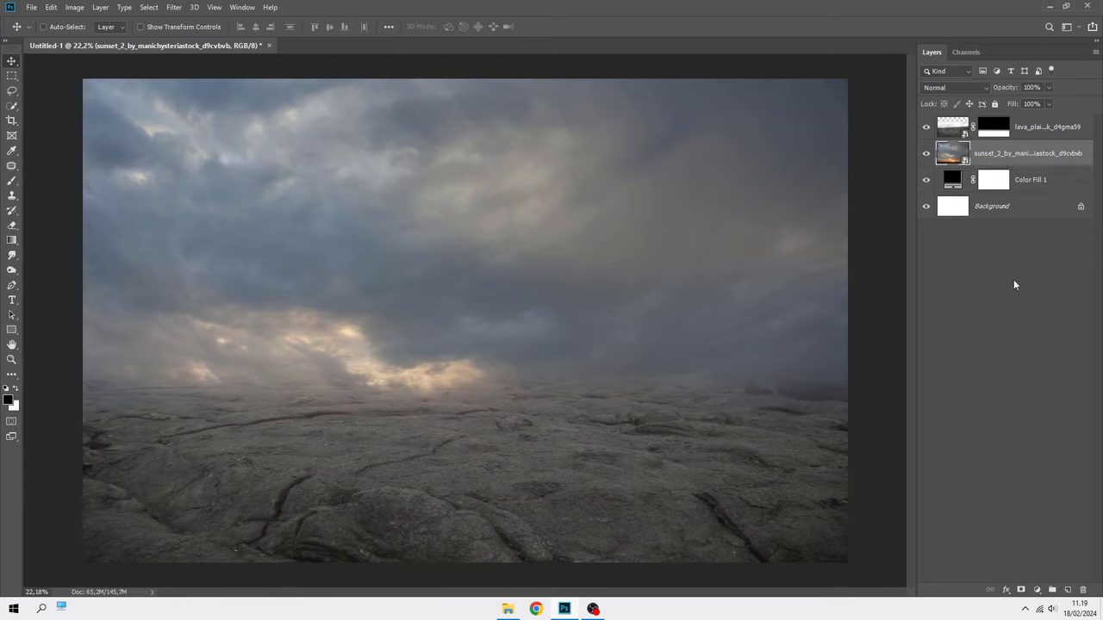
- Clip a Hue/Saturation adjustment to the sunset sky with Saturation around -52
click(1037, 589)
click(1025, 478)
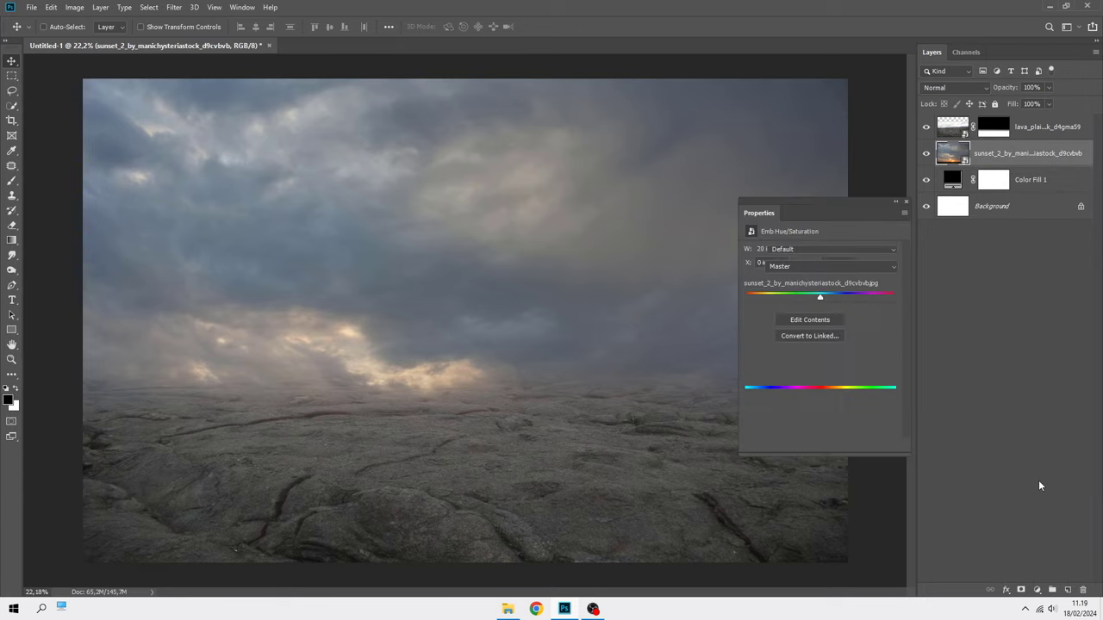
click(823, 446)
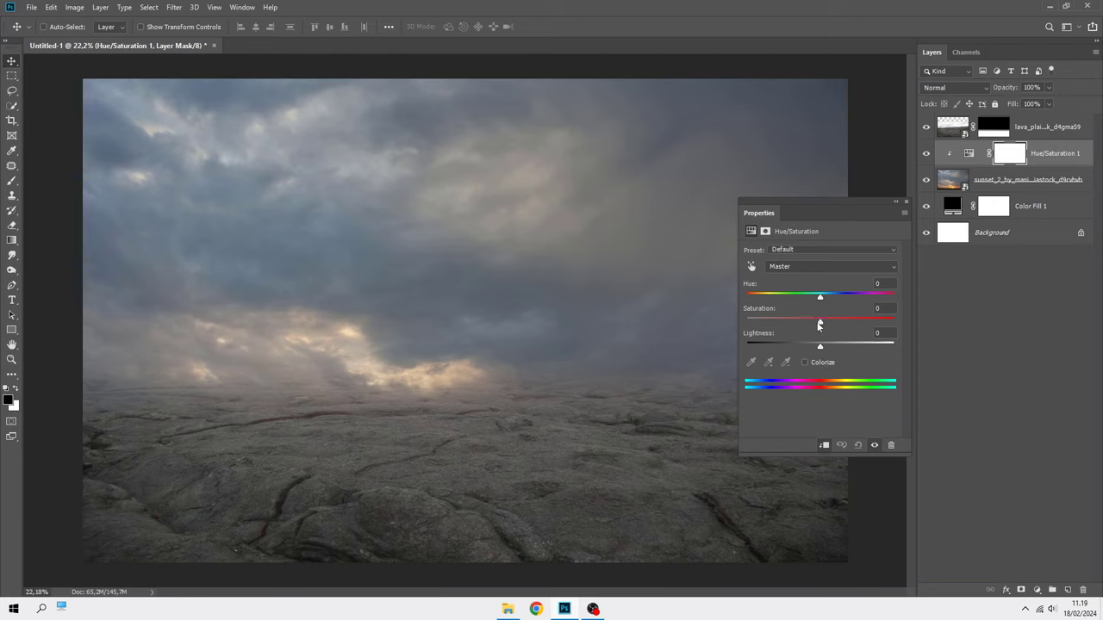
drag(818, 326, 791, 325)
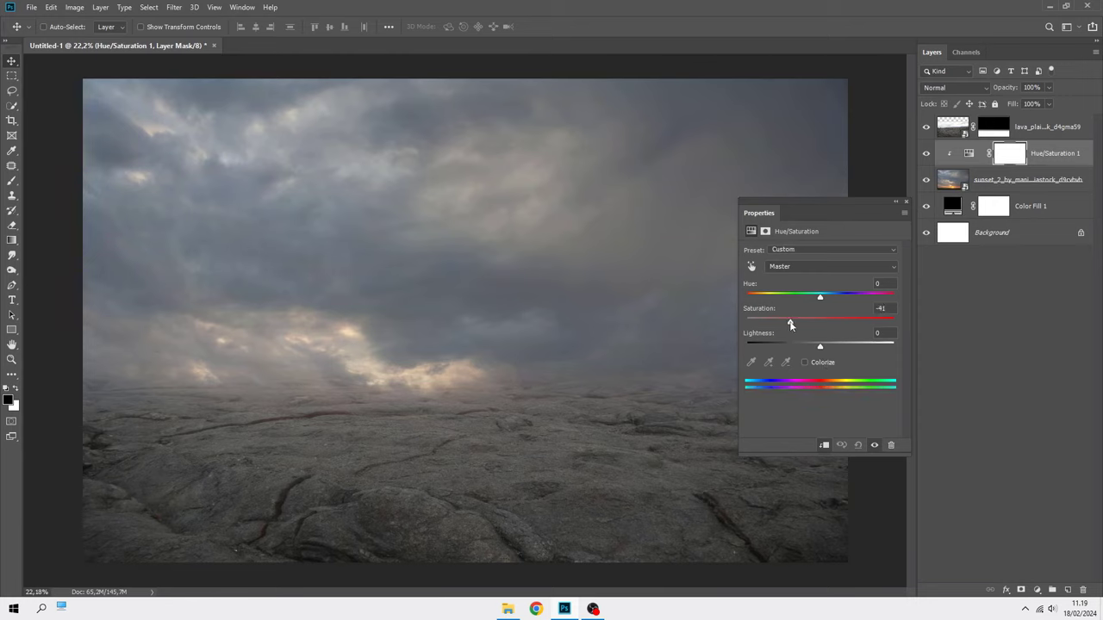
drag(784, 324, 781, 324)
click(907, 202)
click(1042, 155)
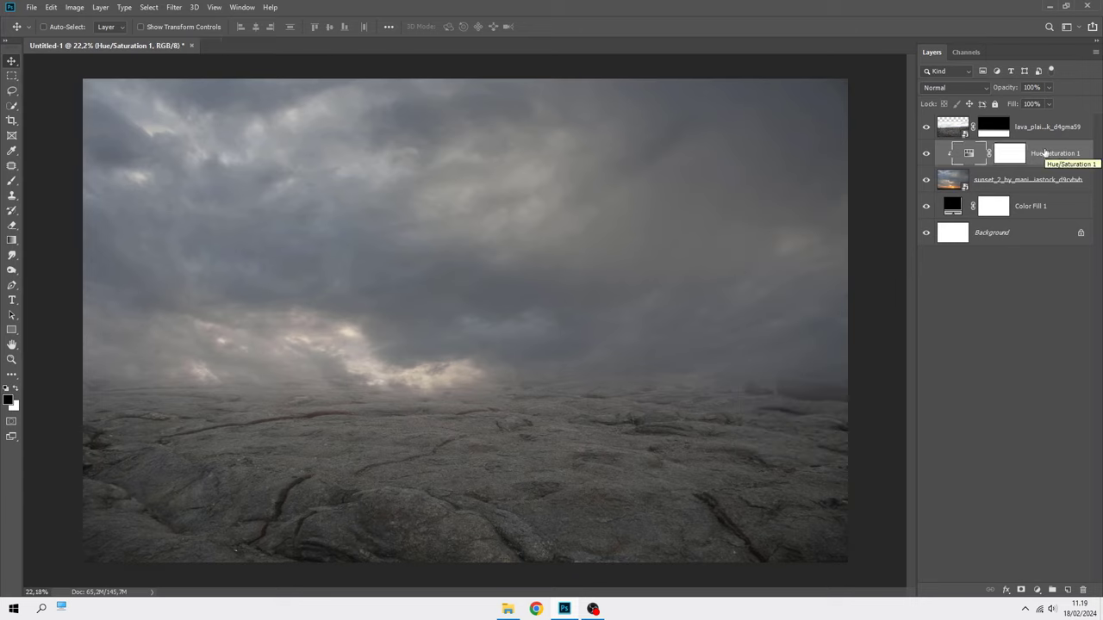
- Clip a Levels adjustment to the sky, lowering output white to 122 and raising the black input slightly
click(1036, 589)
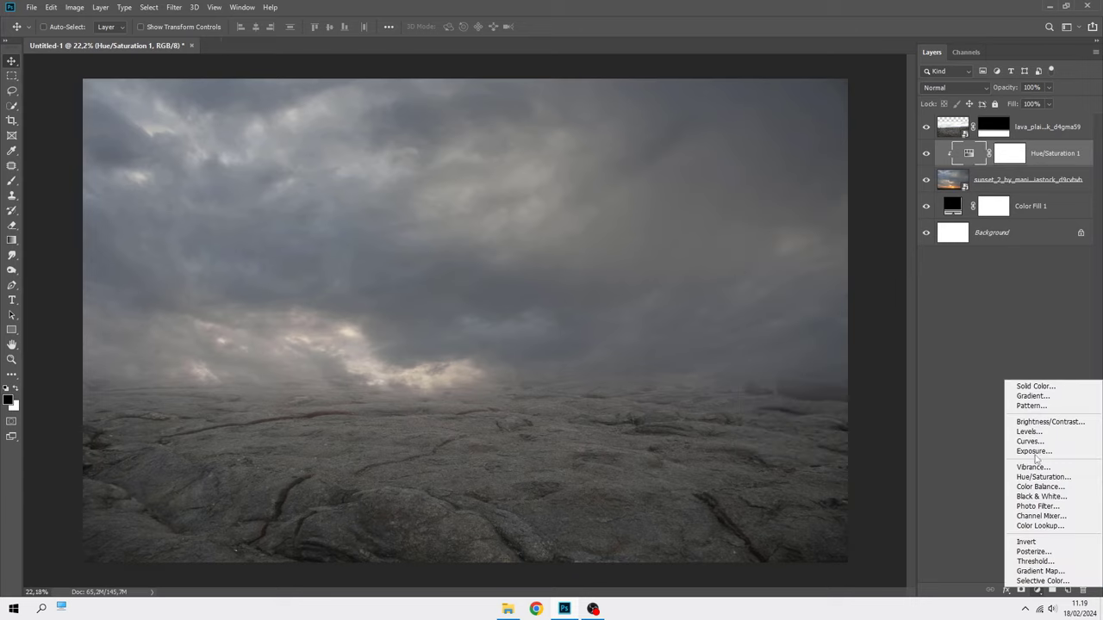
click(1034, 435)
click(823, 446)
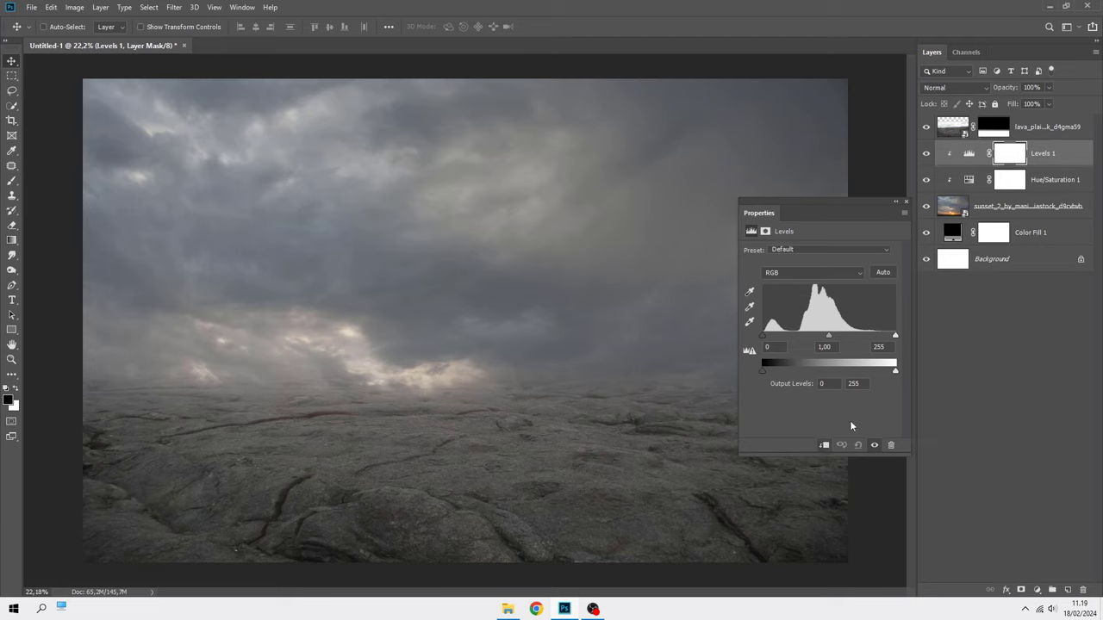
drag(895, 372, 836, 376)
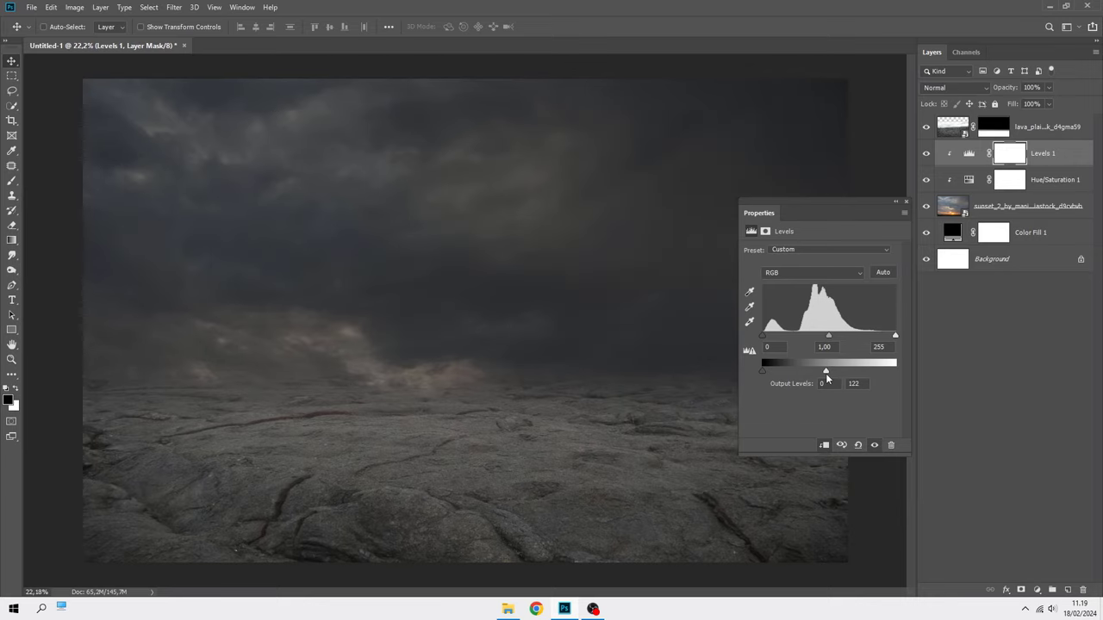
drag(762, 335, 769, 337)
click(906, 203)
click(1060, 157)
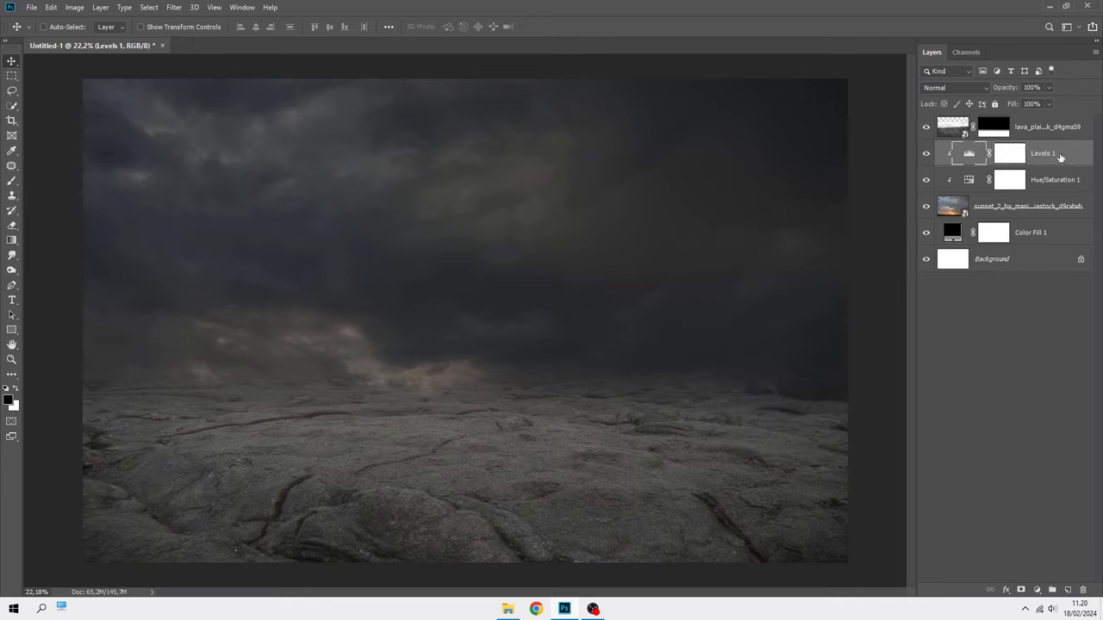
click(1046, 131)
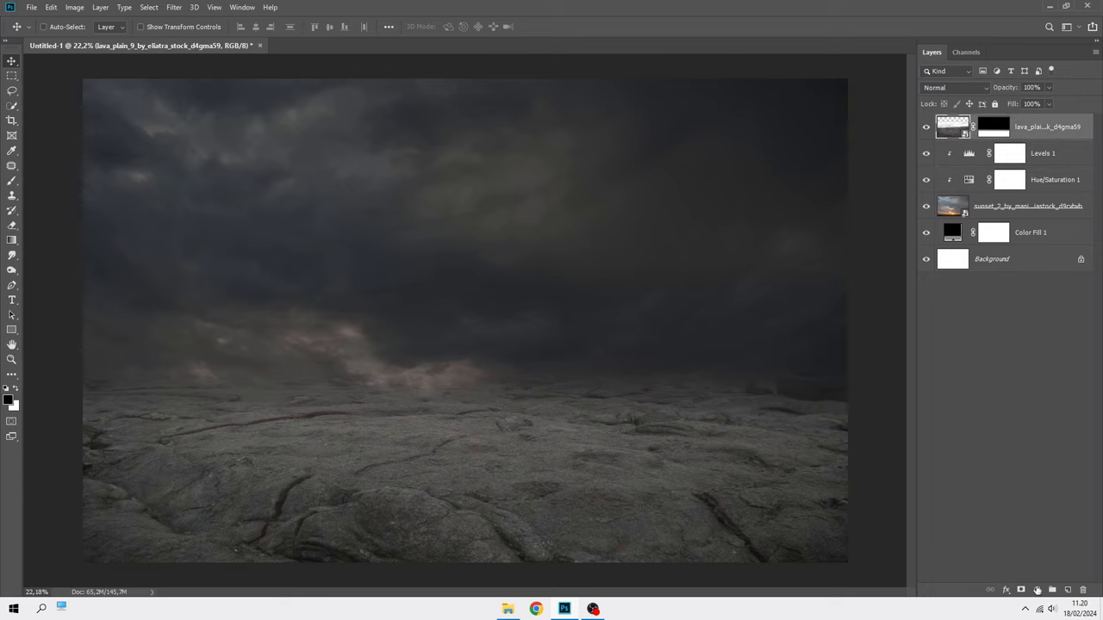
- Clip a Brightness/Contrast adjustment to the lava ground with Contrast 100 and Brightness 54
click(1038, 590)
click(1034, 431)
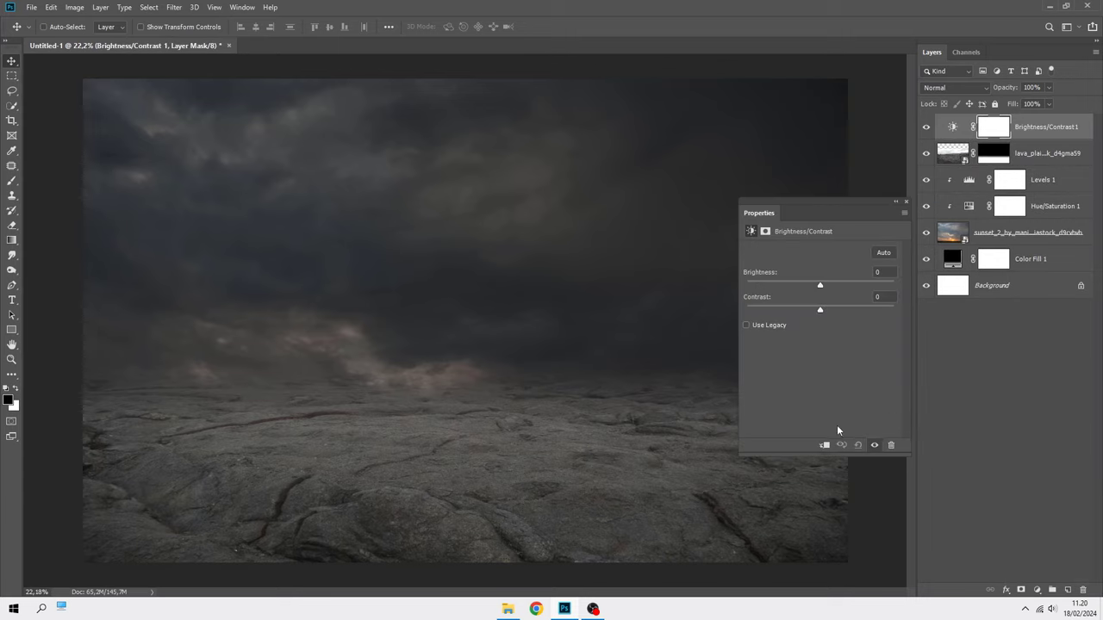
click(823, 446)
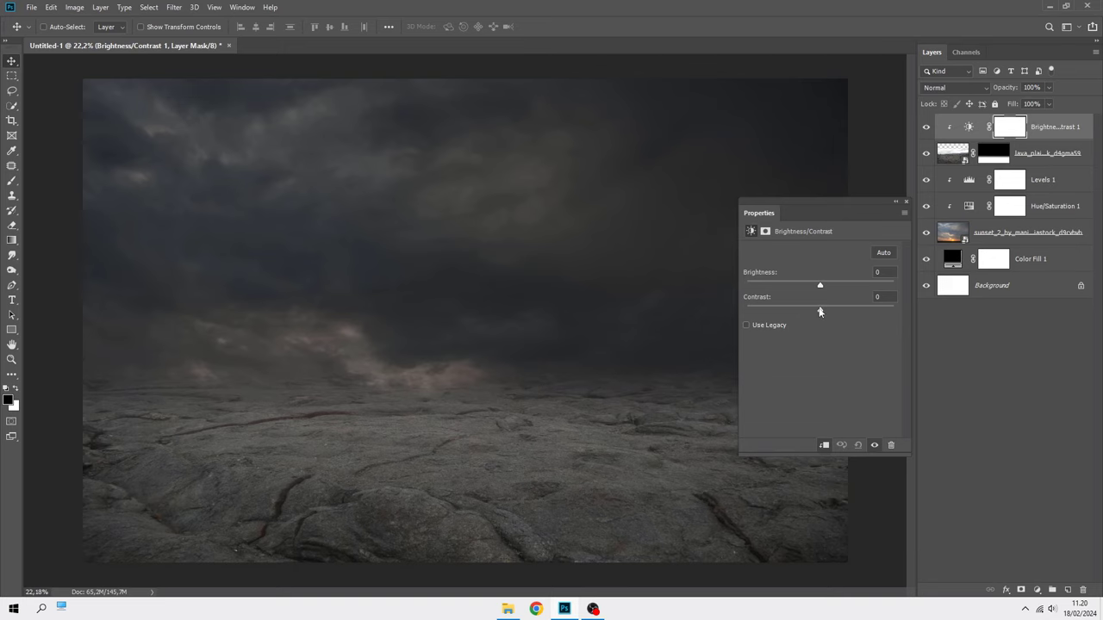
drag(819, 312, 911, 310)
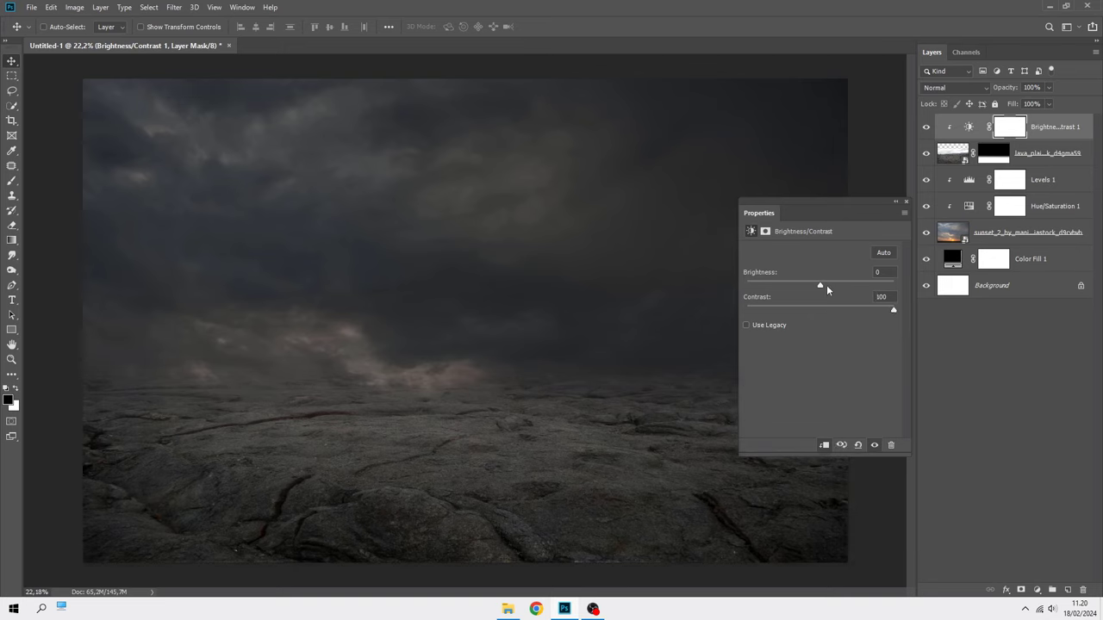
drag(819, 287, 845, 289)
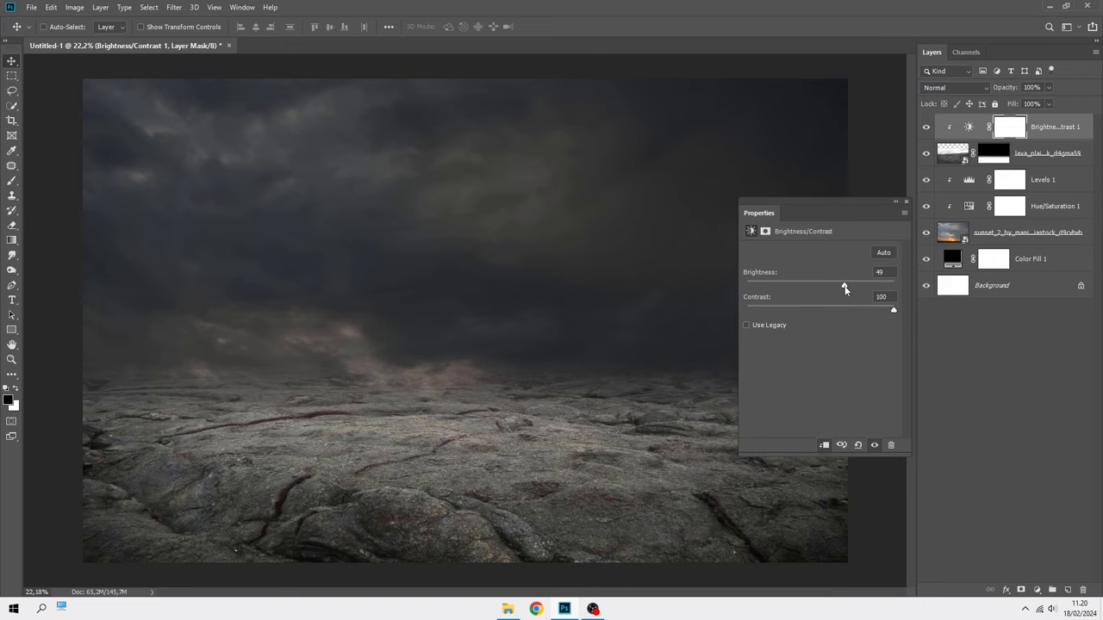
click(904, 202)
key(ctrl+2)
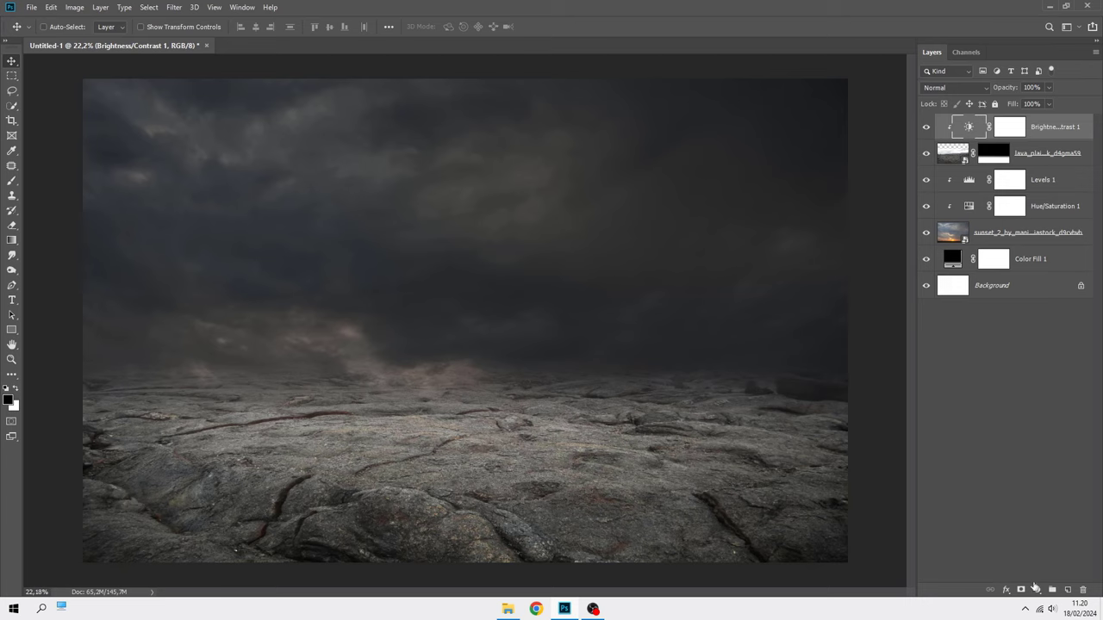
- Clip a second Levels adjustment to the ground, deepening shadows slightly and lowering output white to 190
click(1035, 588)
click(1044, 441)
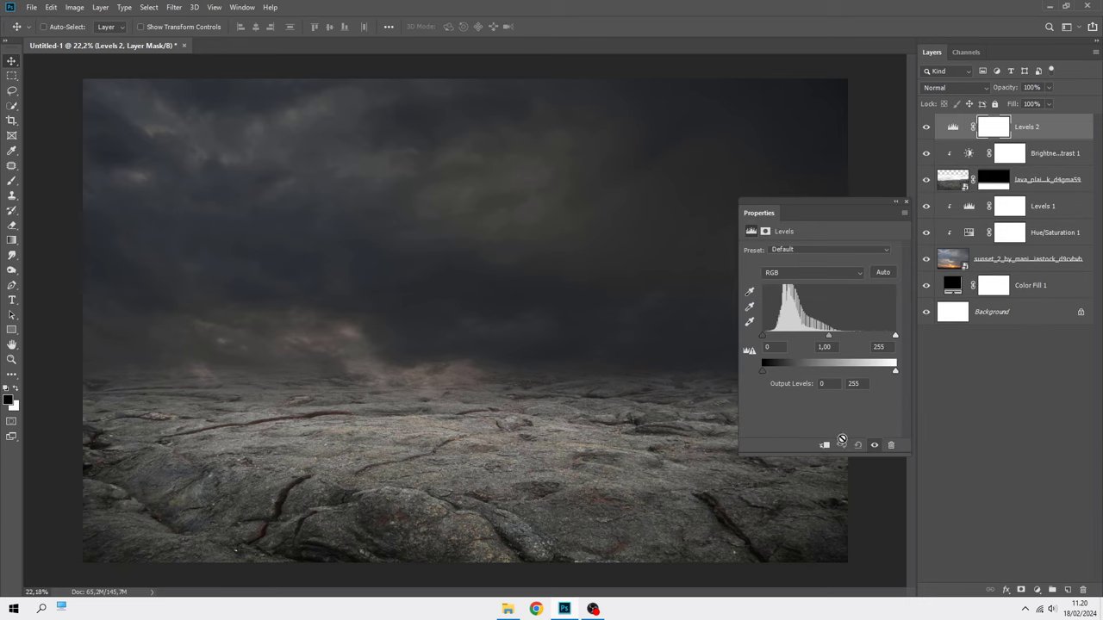
click(825, 444)
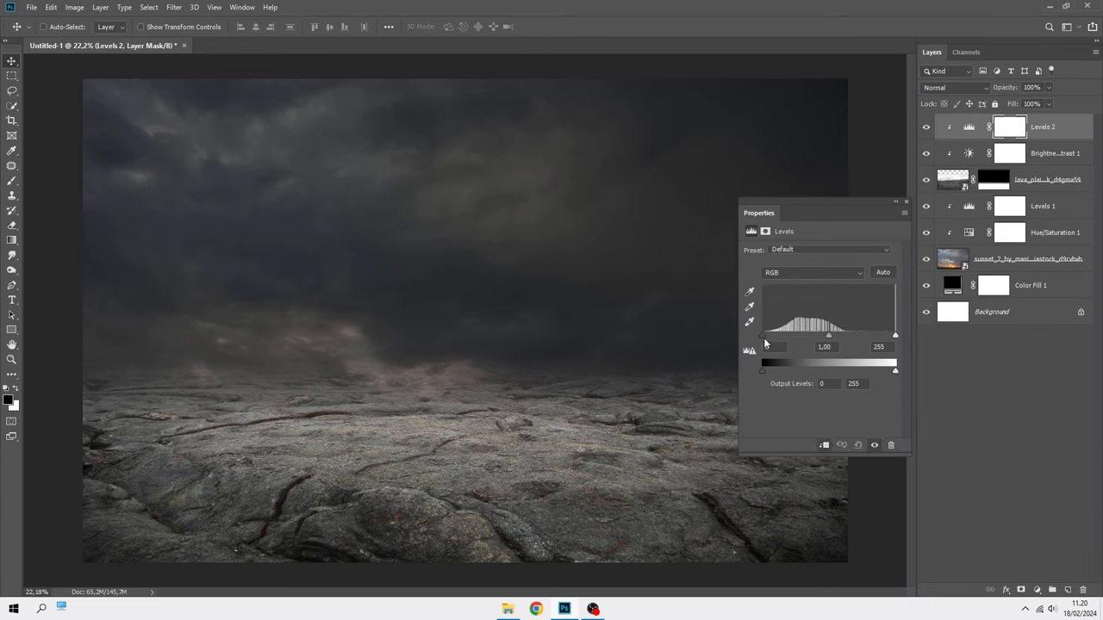
drag(764, 343, 765, 339)
drag(896, 371, 861, 373)
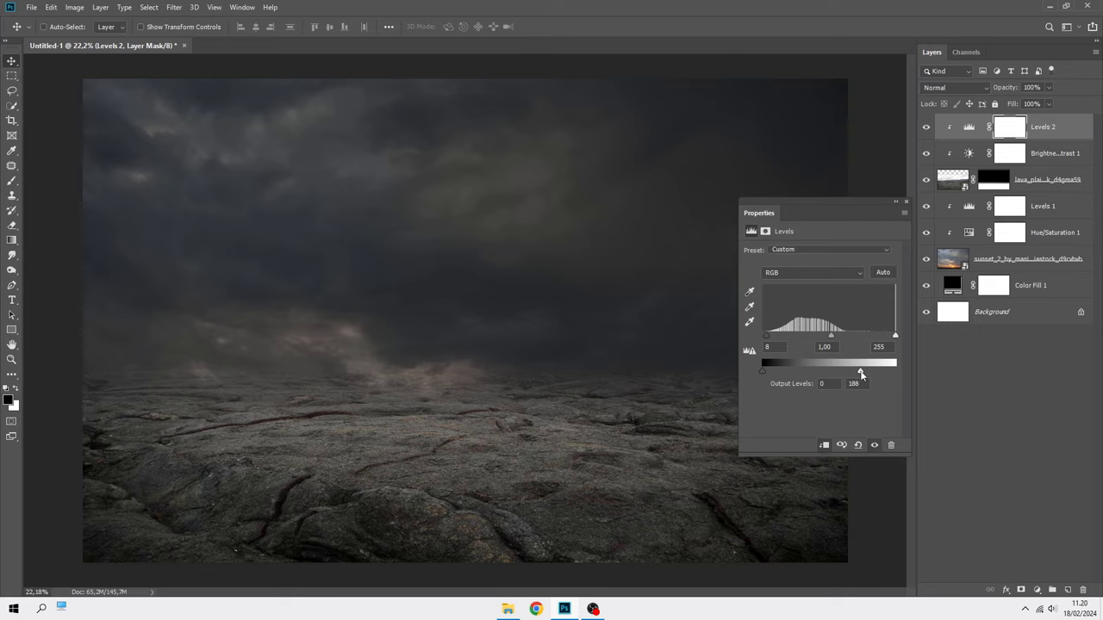
click(907, 202)
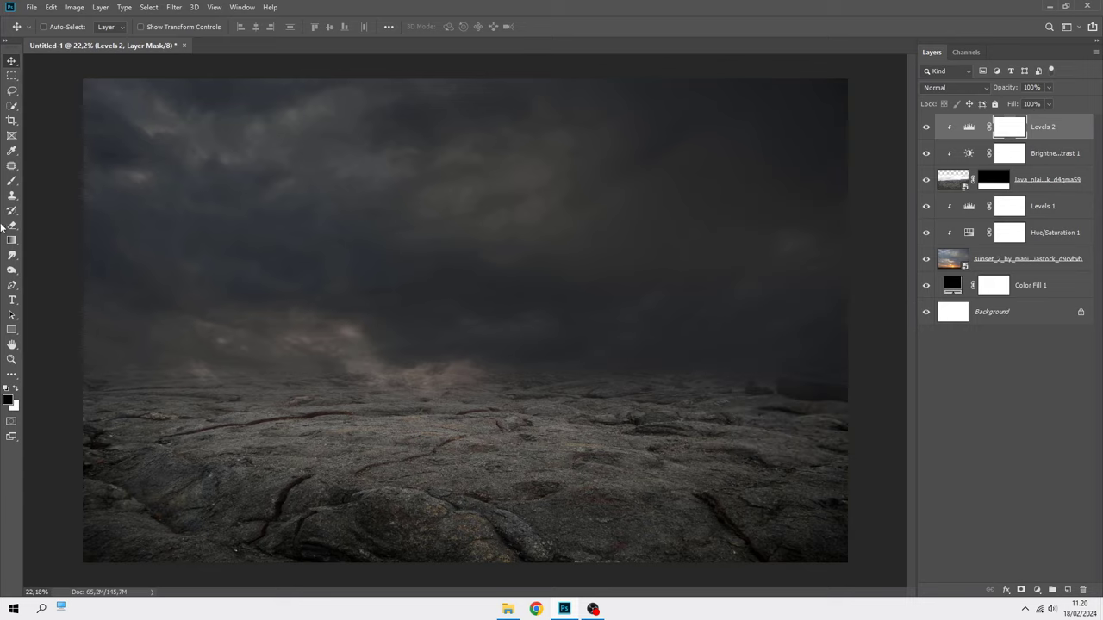
click(10, 183)
- Paint a soft white spot at 100% brush opacity on the Levels 2 mask's central ground
right_click(240, 182)
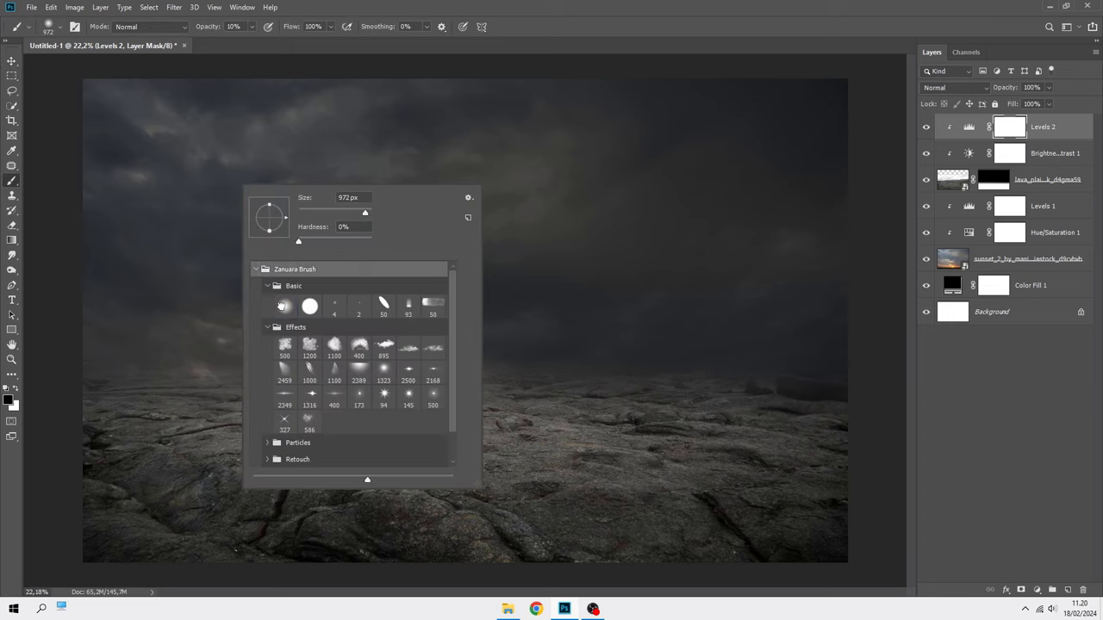
click(251, 26)
drag(251, 41, 316, 44)
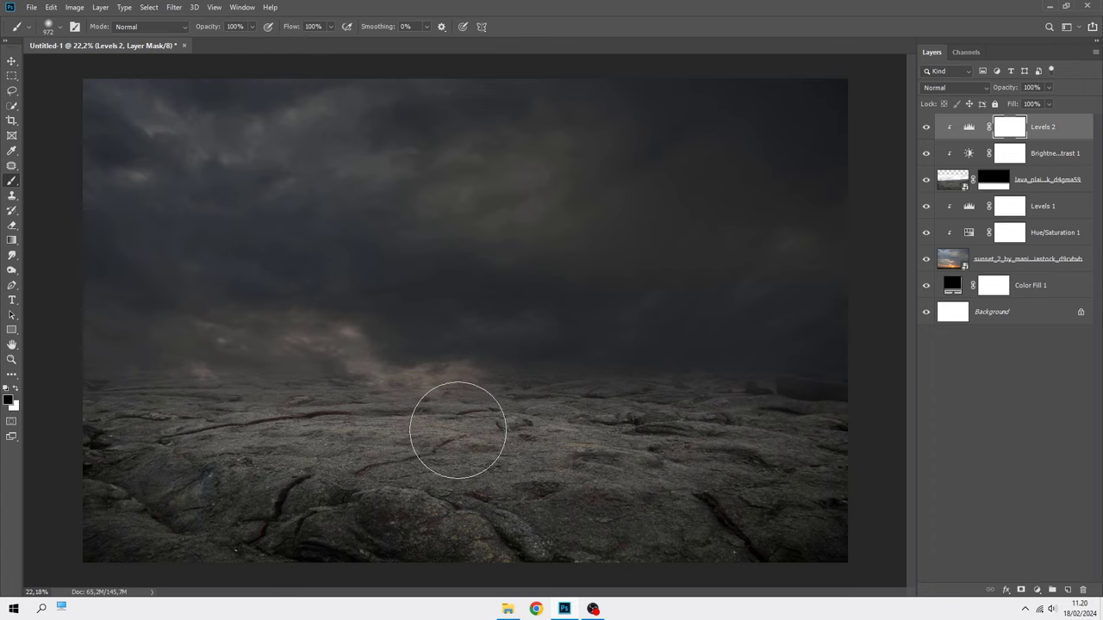
drag(458, 435, 458, 429)
- Transform the painted spot into a wide, taller oval reaching past the canvas sides
key(ctrl+t)
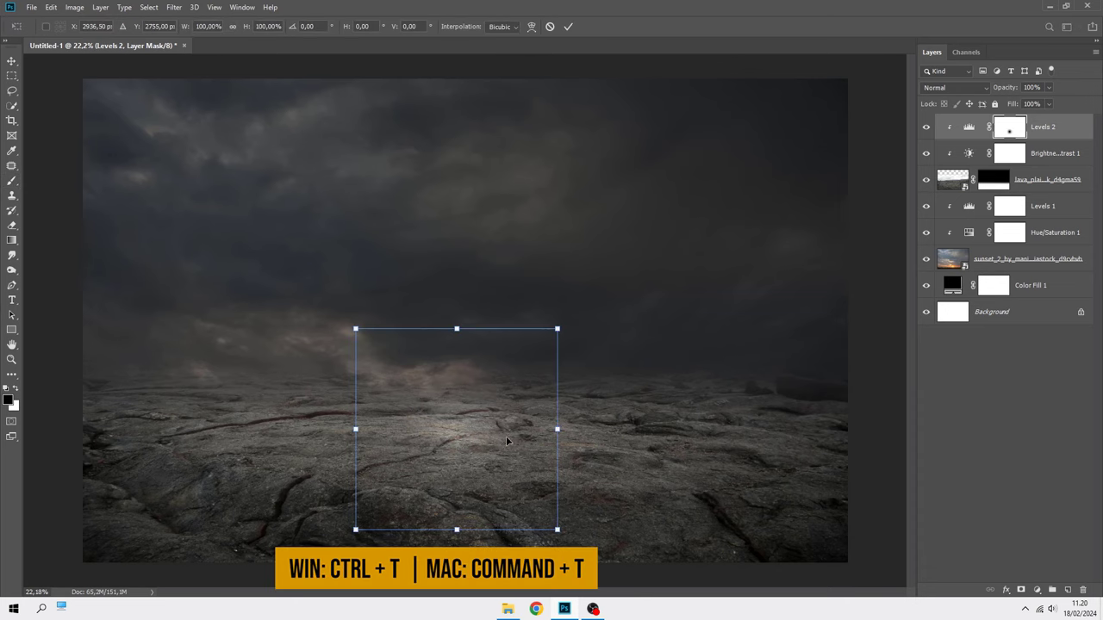
drag(557, 428, 832, 430)
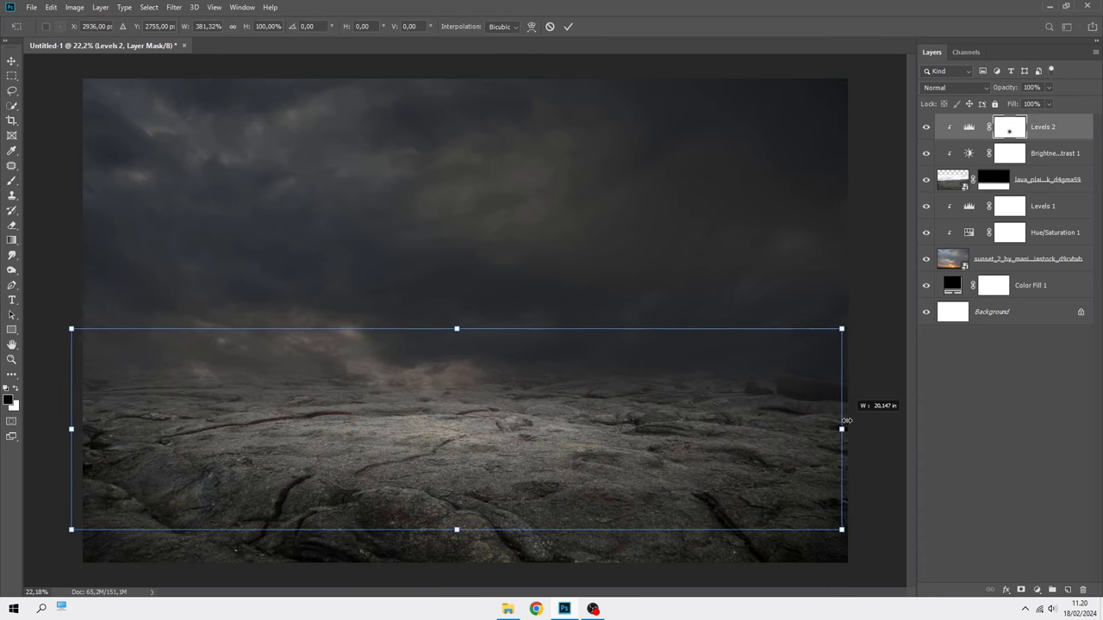
key(ctrl+minus)
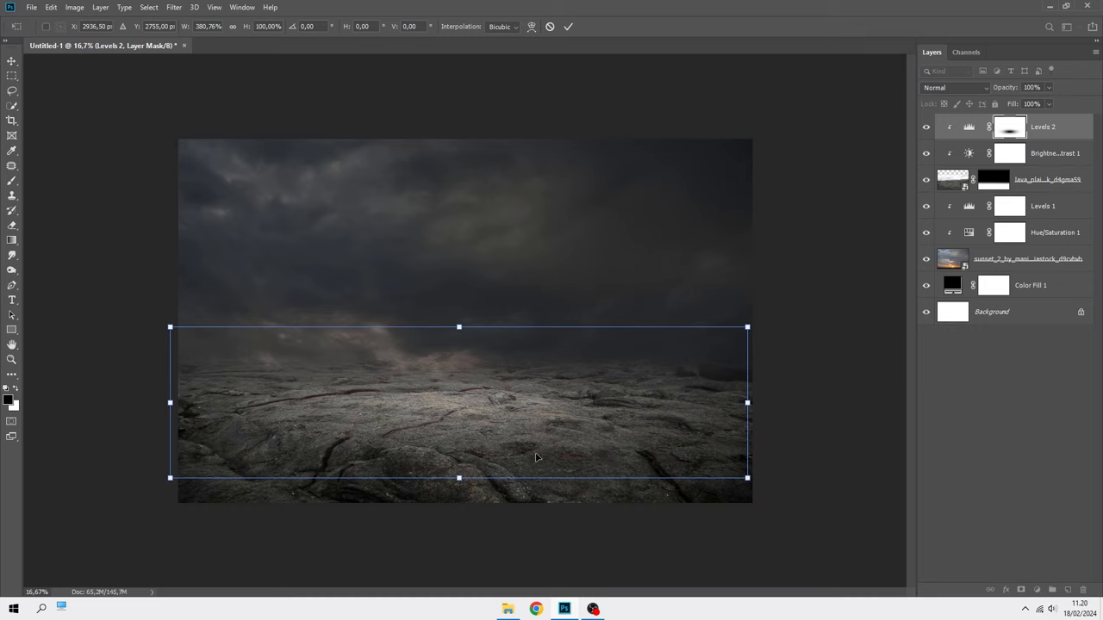
drag(461, 477, 462, 502)
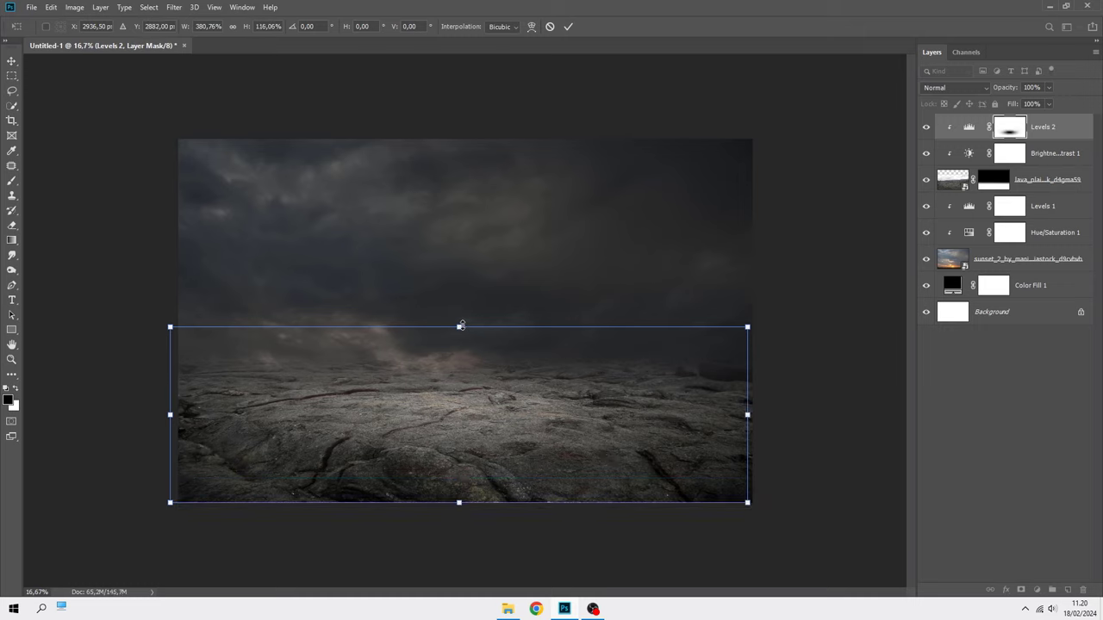
drag(461, 326, 459, 322)
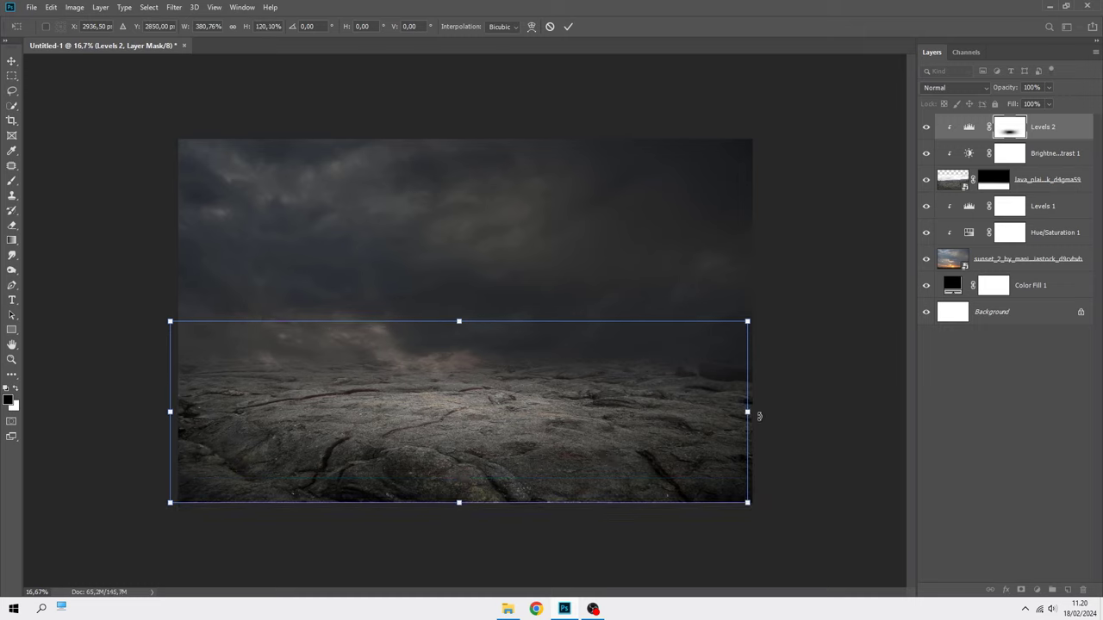
drag(759, 416, 815, 413)
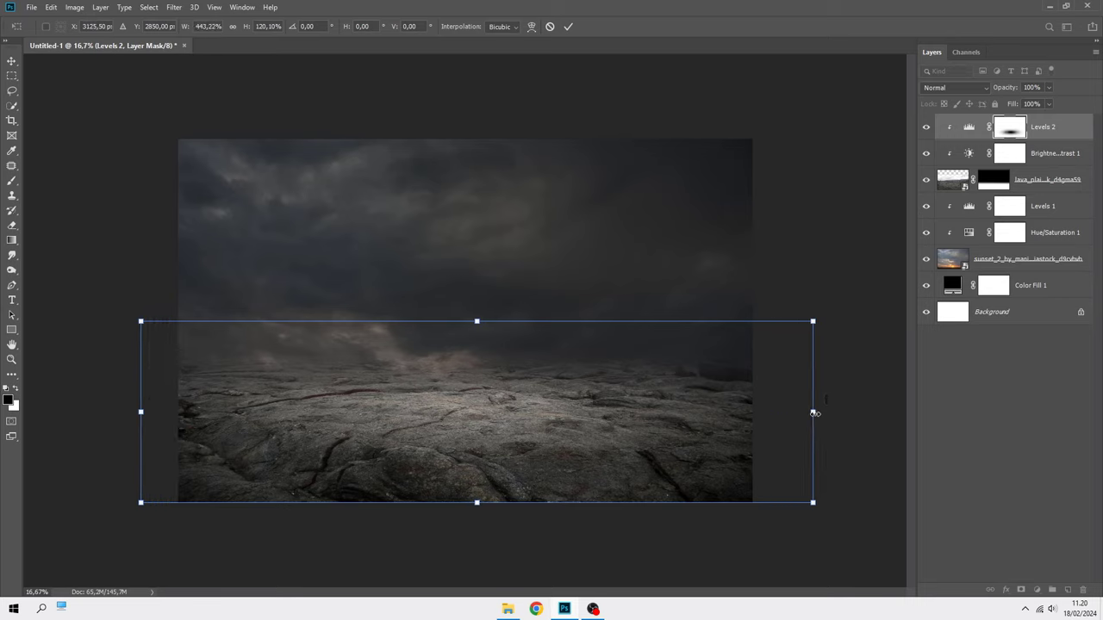
key(Return)
- Toggle Levels 2 to compare the lit centre, then retarget the adjustment itself
key(b)
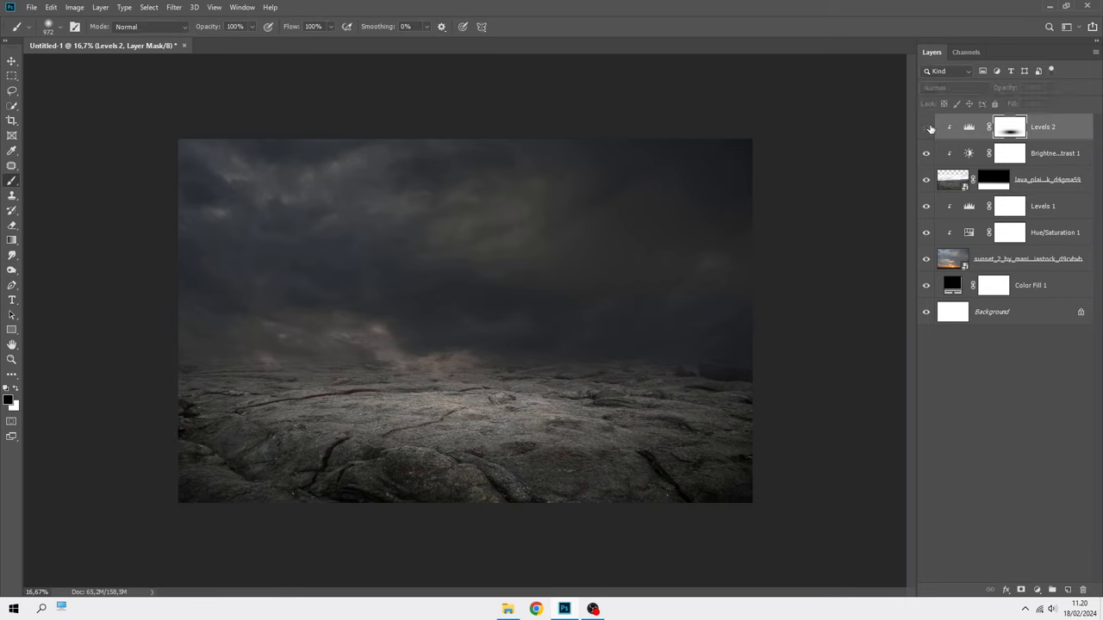
click(927, 128)
key(v)
key(ctrl+2)
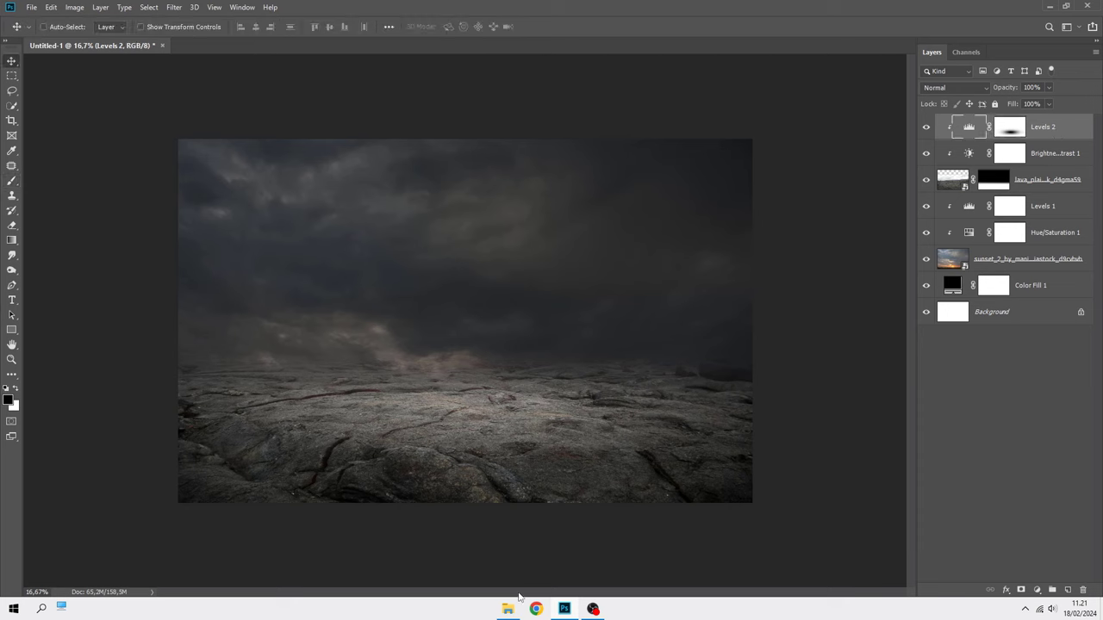
- Bring in the barrel, jug and crates cutout, scaled to about 46.6% on the lit central ground
click(508, 609)
mouse_move(140, 207)
mouse_down()
mouse_move(421, 373)
mouse_move(465, 335)
mouse_up()
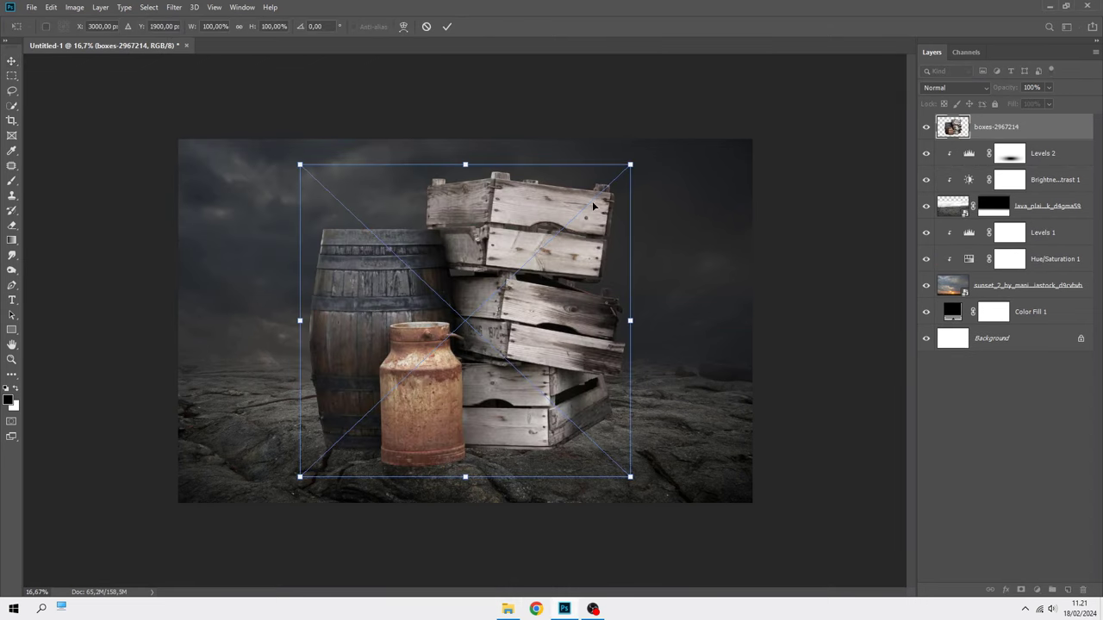
drag(630, 166, 554, 242)
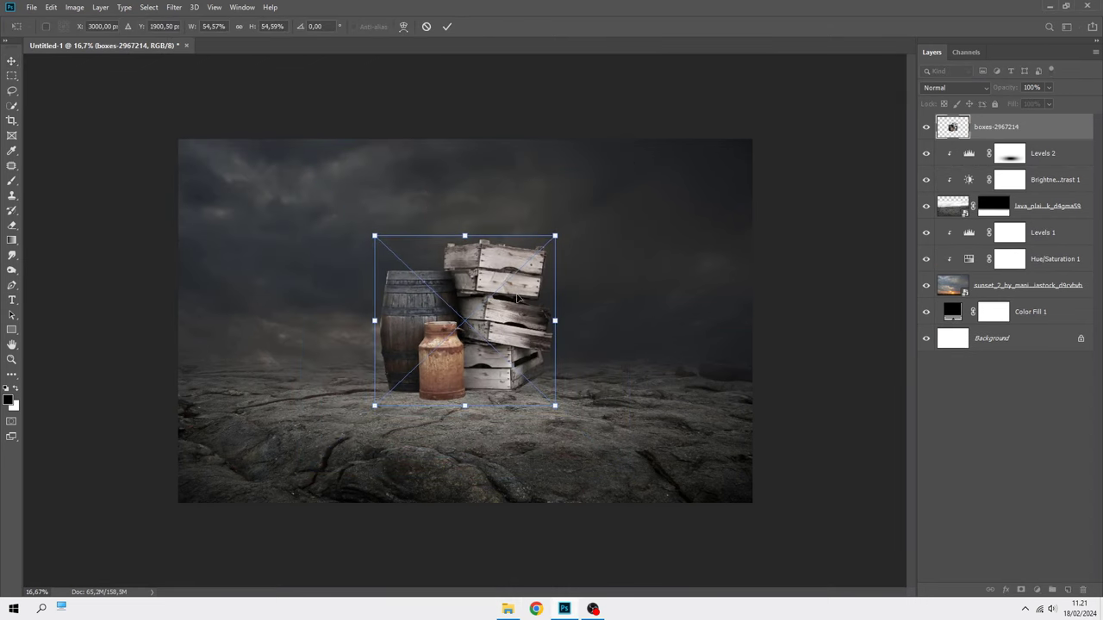
drag(487, 299, 487, 328)
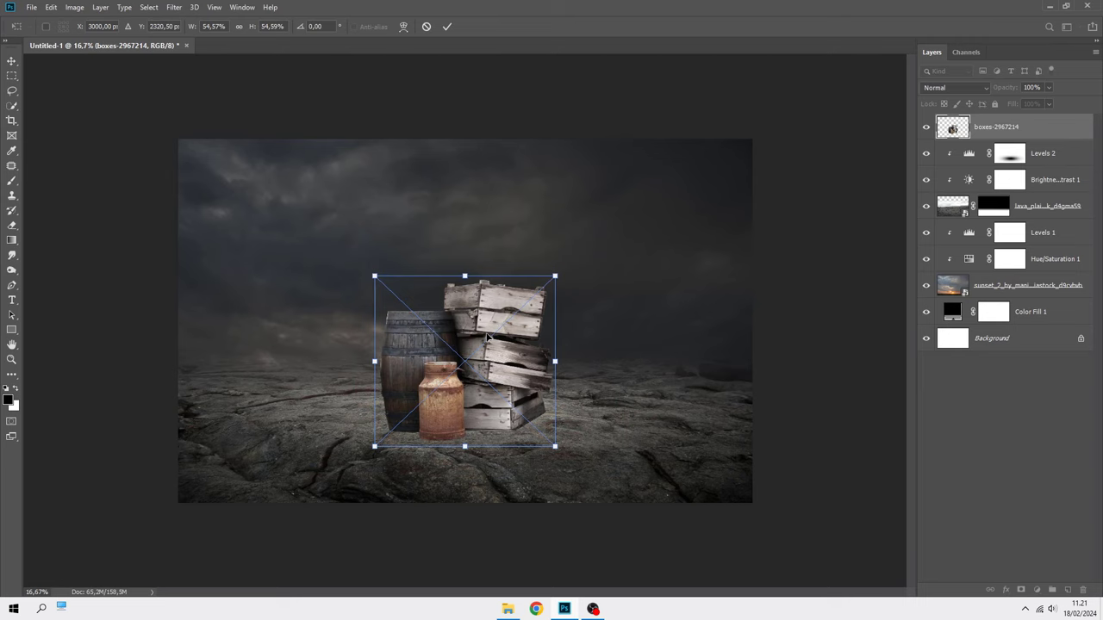
scroll(487, 338, up, 1)
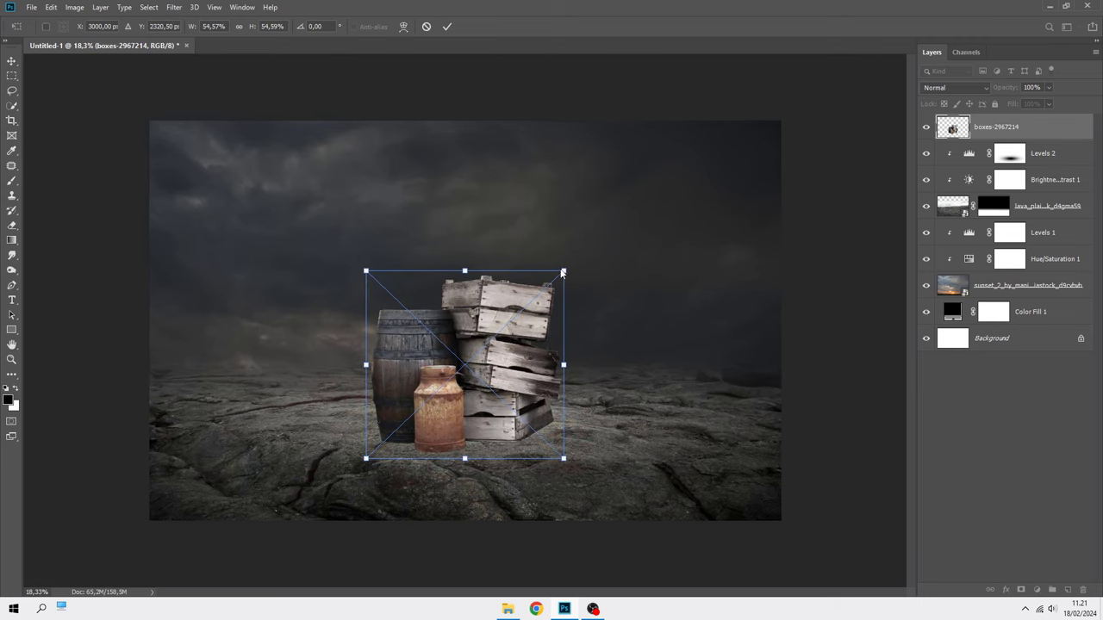
drag(563, 269, 519, 330)
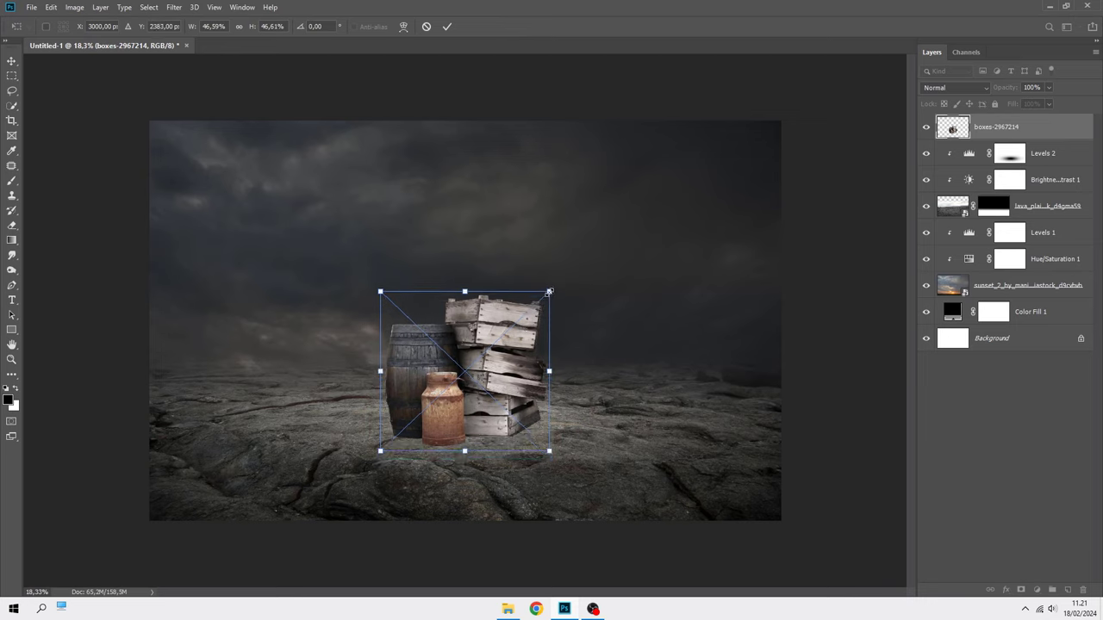
drag(549, 292, 547, 295)
key(Return)
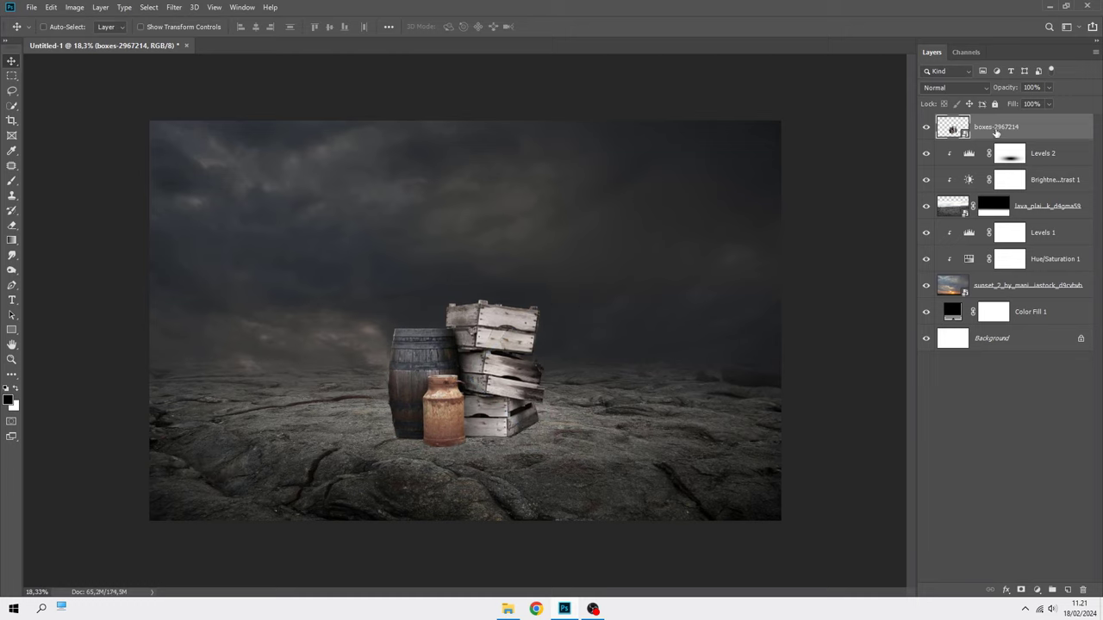
- Clip a Curves adjustment to the boxes, pulling highlights down and lifting shadows slightly
click(1039, 589)
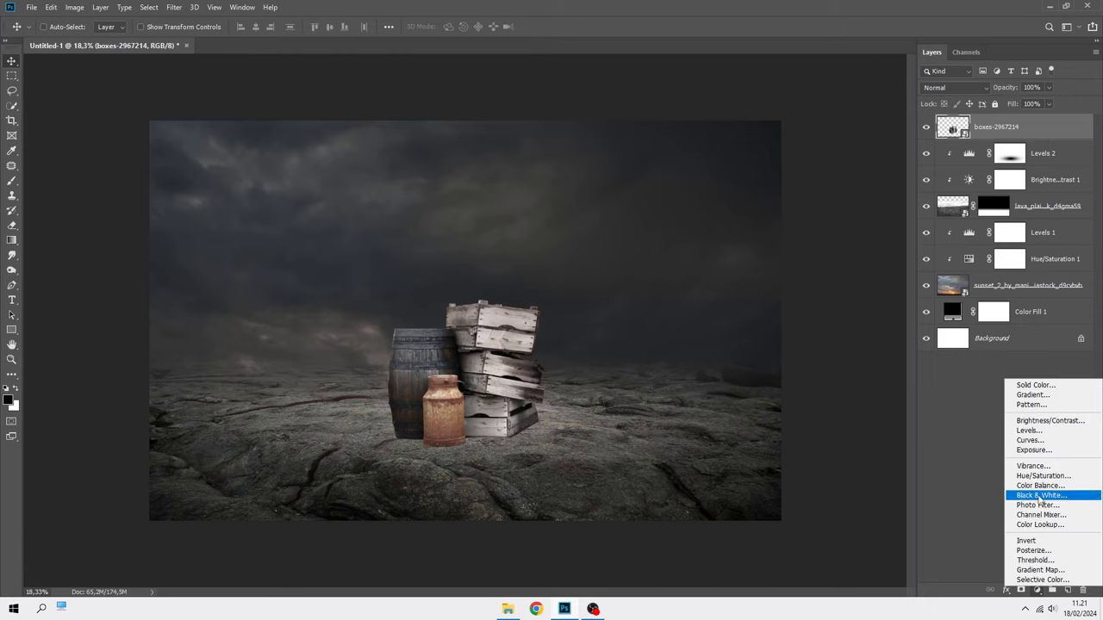
click(1029, 443)
click(824, 445)
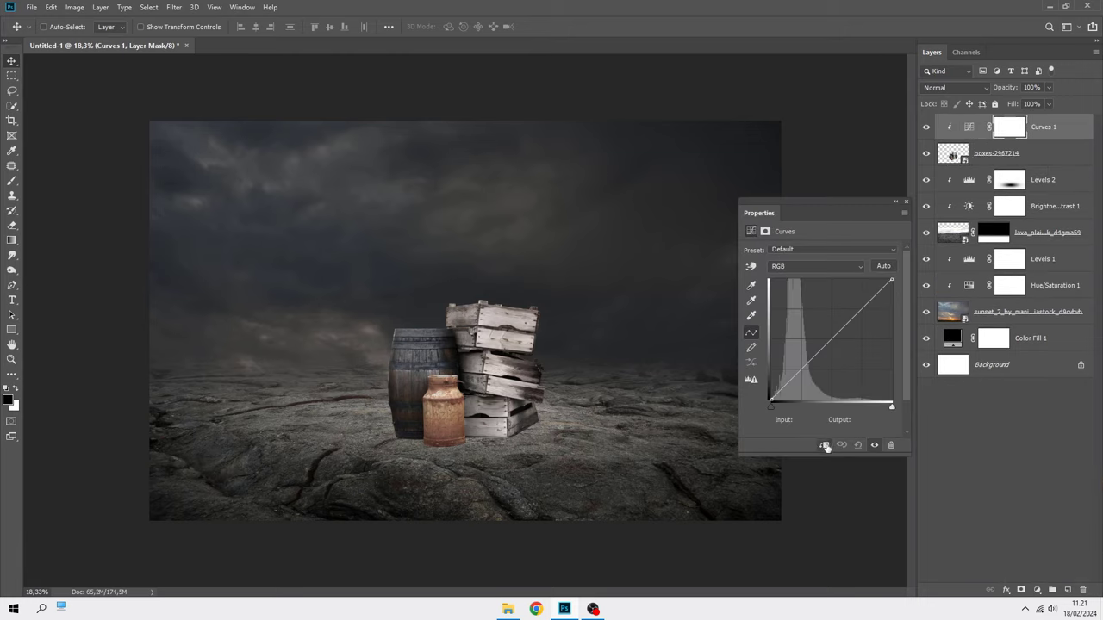
drag(889, 282, 906, 330)
drag(773, 400, 771, 396)
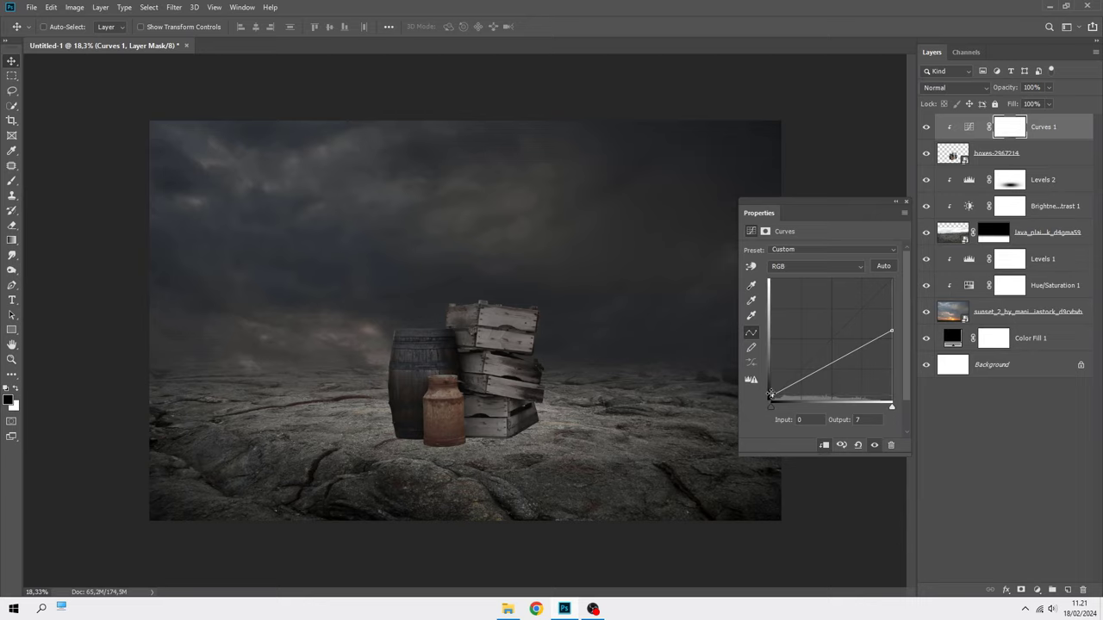
click(906, 204)
click(1048, 129)
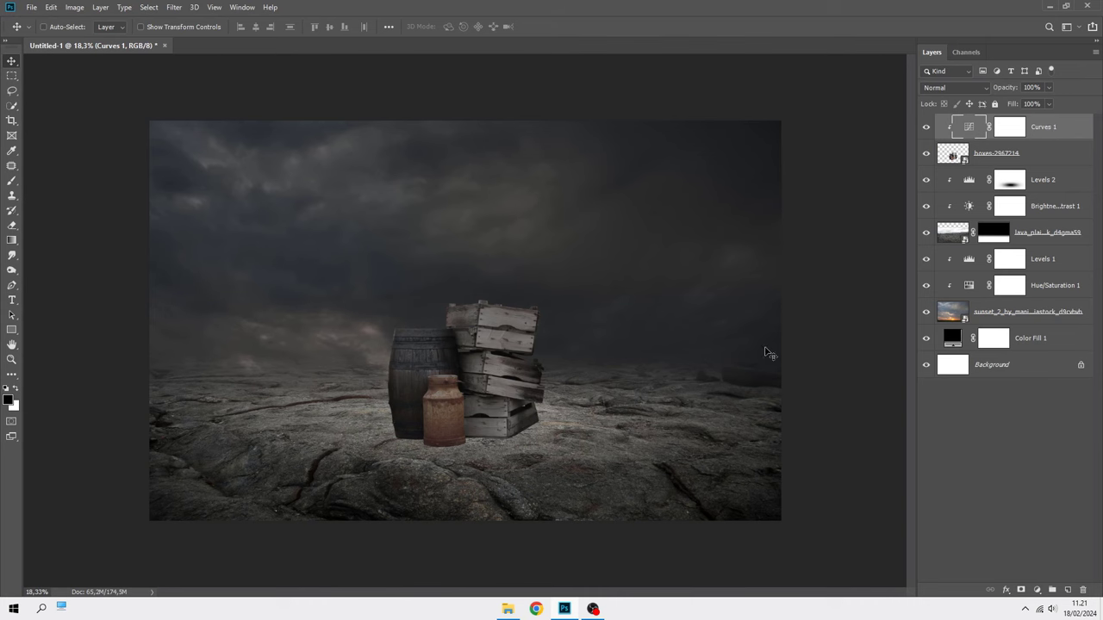
click(508, 610)
- Place the hooded man PNG, scaled and positioned seated on the crates and barrel
drag(345, 212, 448, 330)
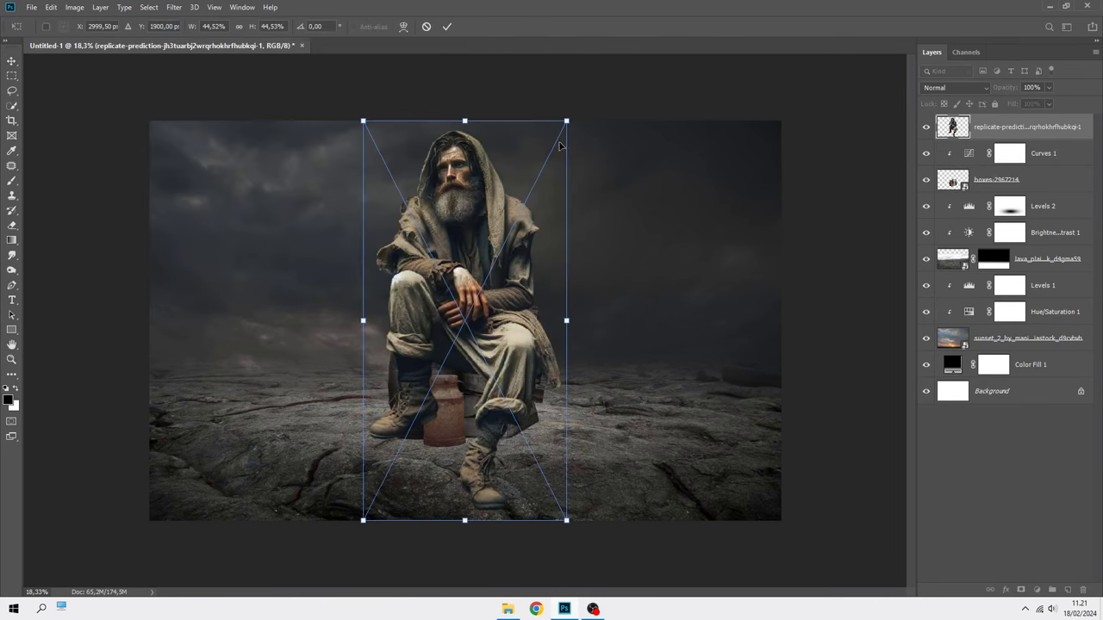
drag(567, 119, 554, 208)
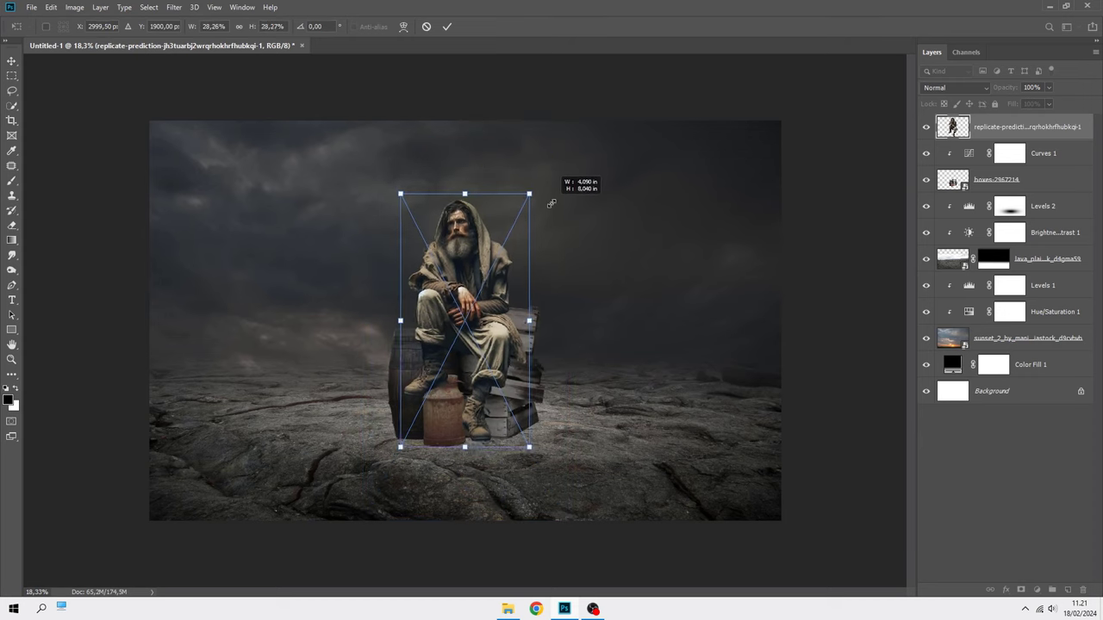
drag(497, 267, 496, 220)
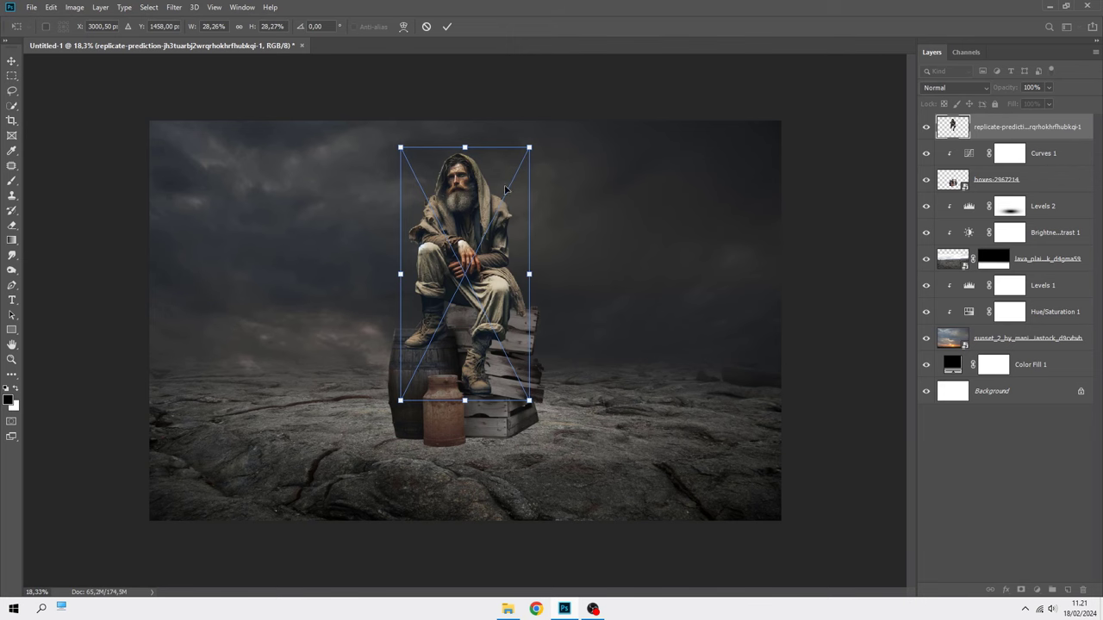
drag(529, 148, 515, 176)
key(ctrl+0)
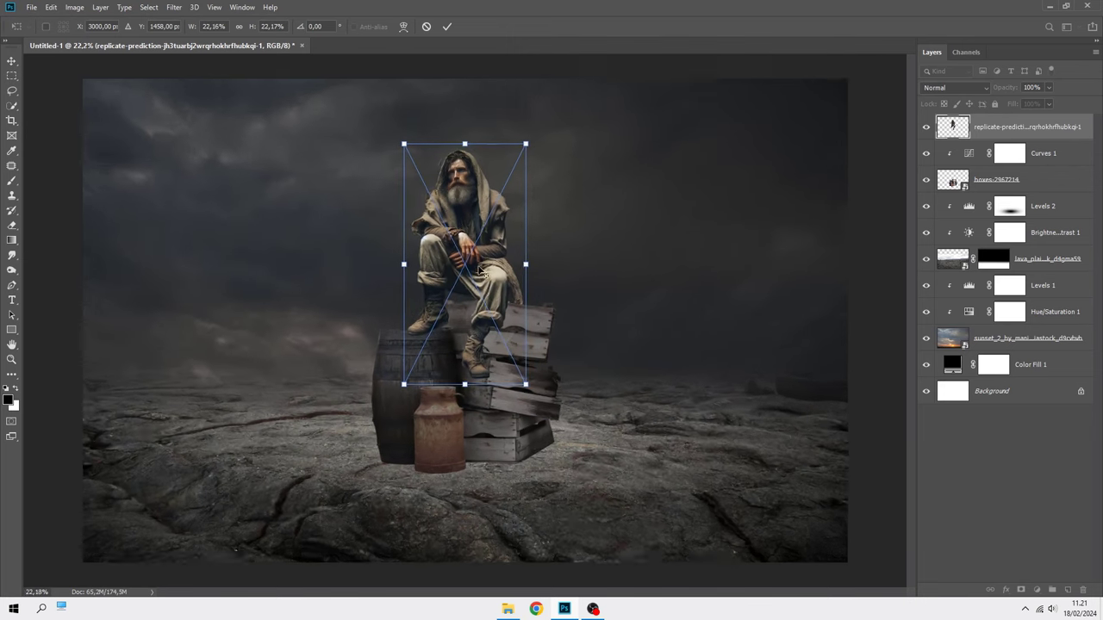
drag(473, 273, 424, 287)
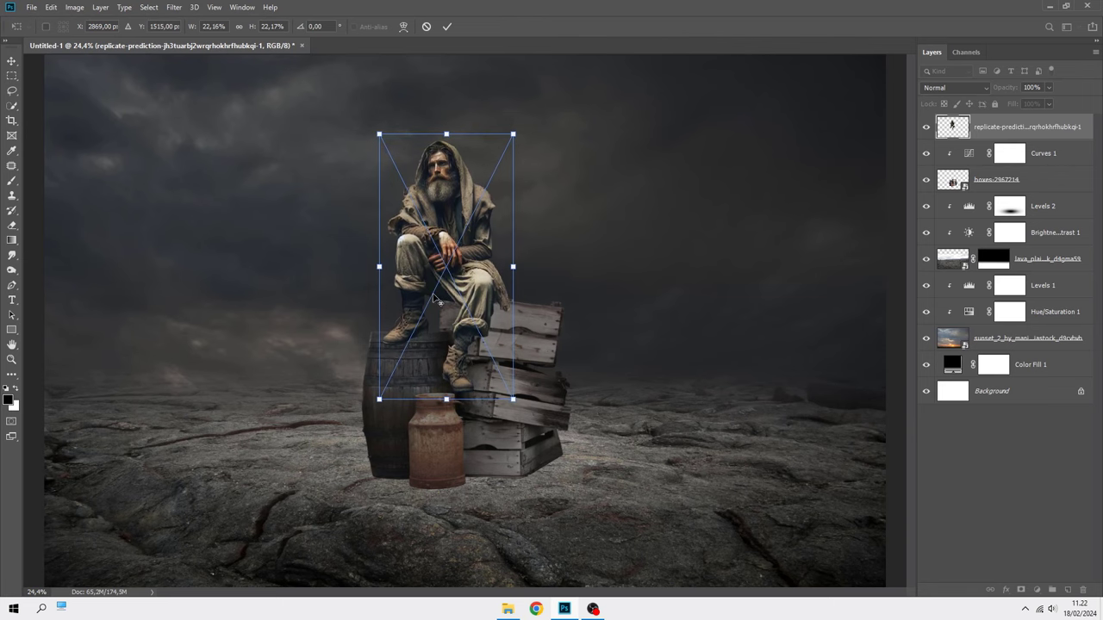
scroll(437, 300, up, 1)
scroll(437, 299, up, 1)
drag(530, 100, 535, 100)
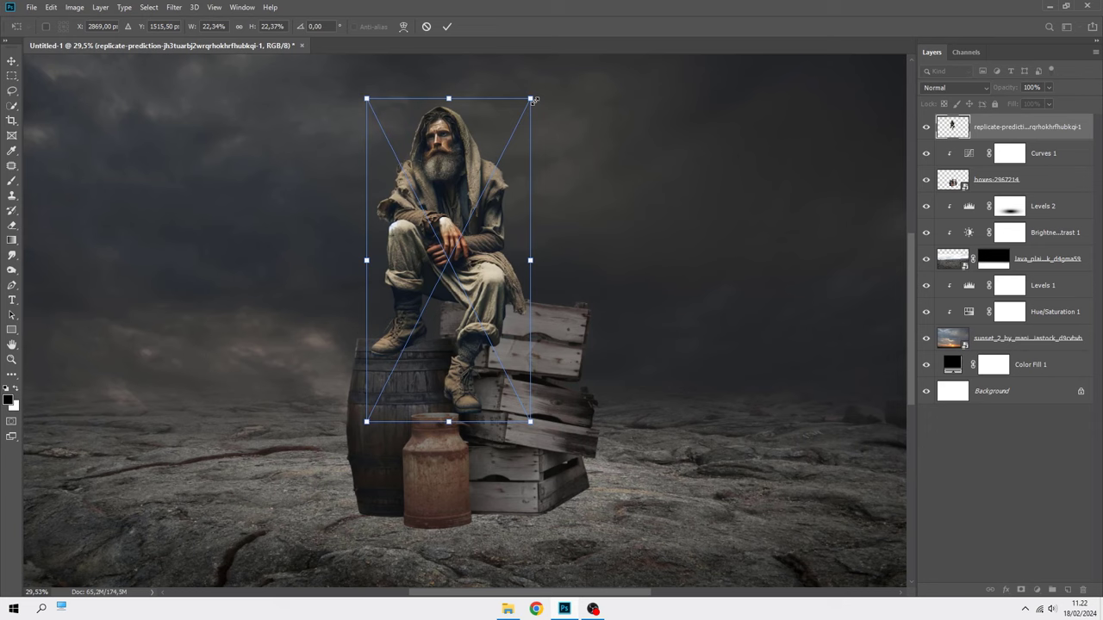
key(Return)
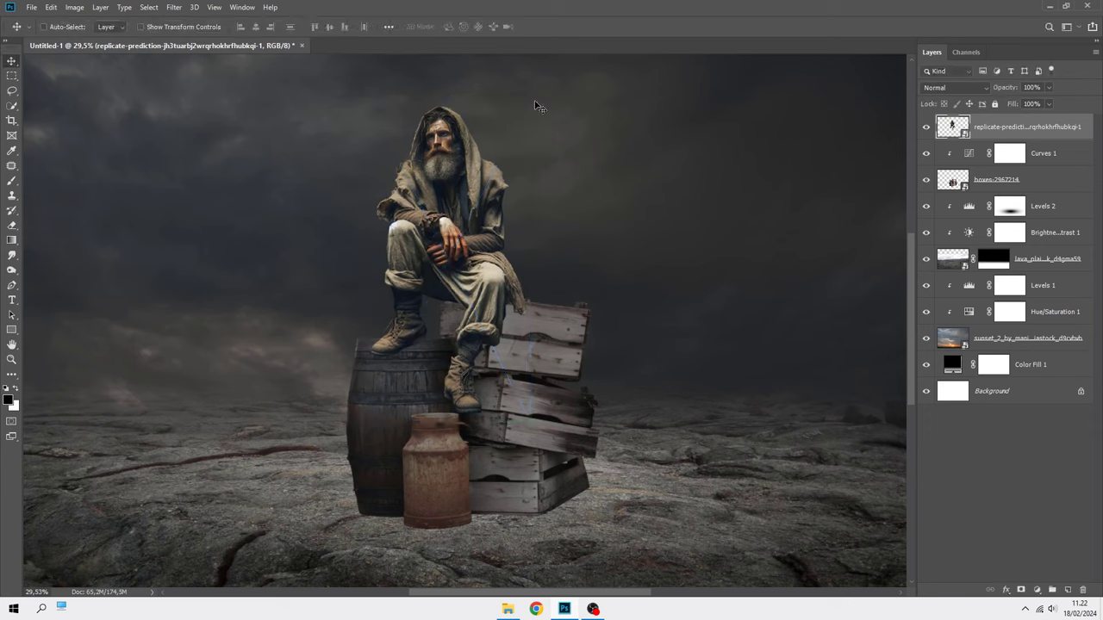
- Enlarge the hooded man slightly about his centre
key(ctrl+0)
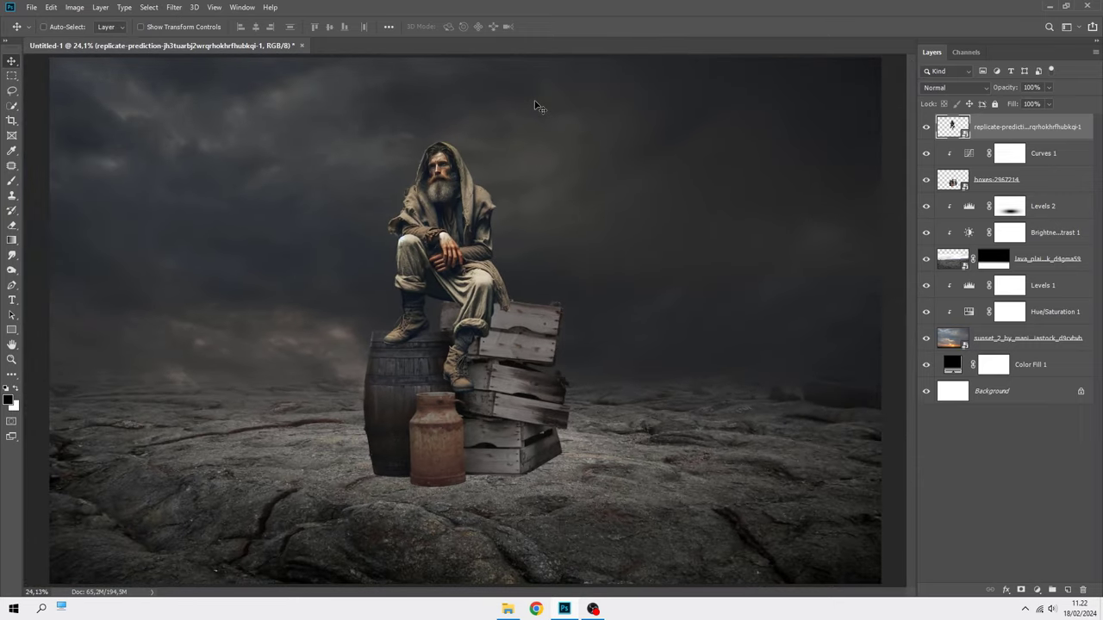
key(ctrl+t)
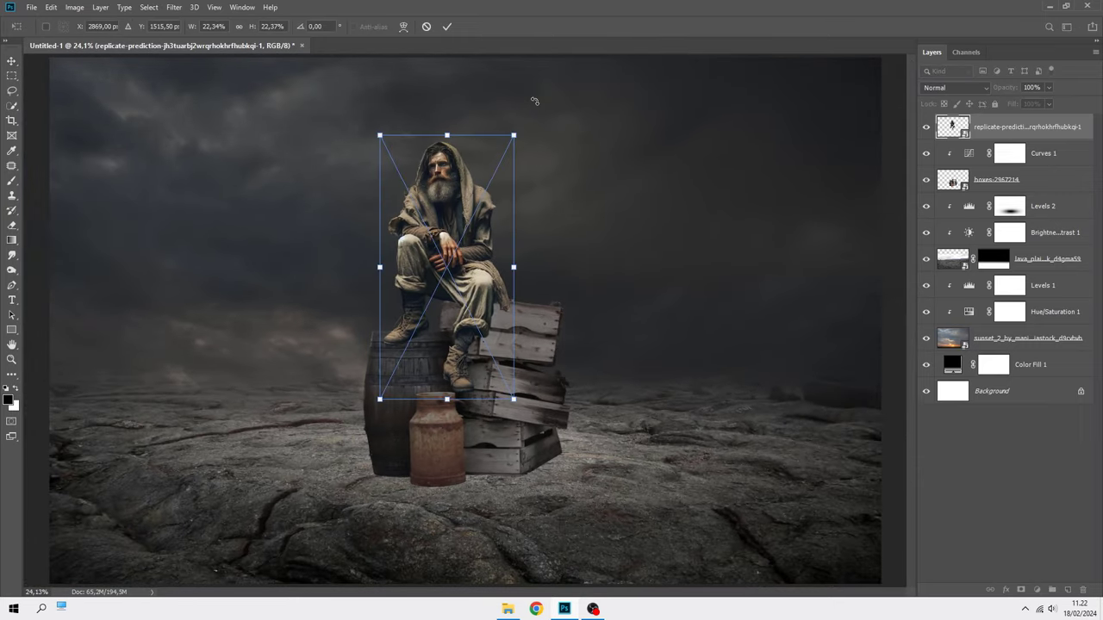
drag(514, 134, 522, 131)
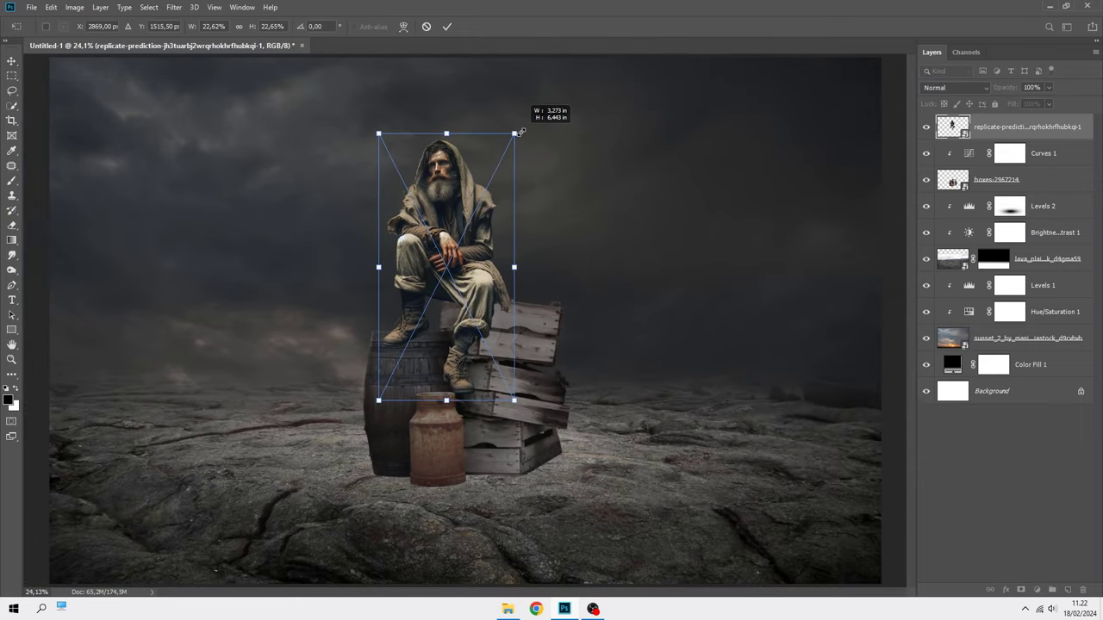
key(Return)
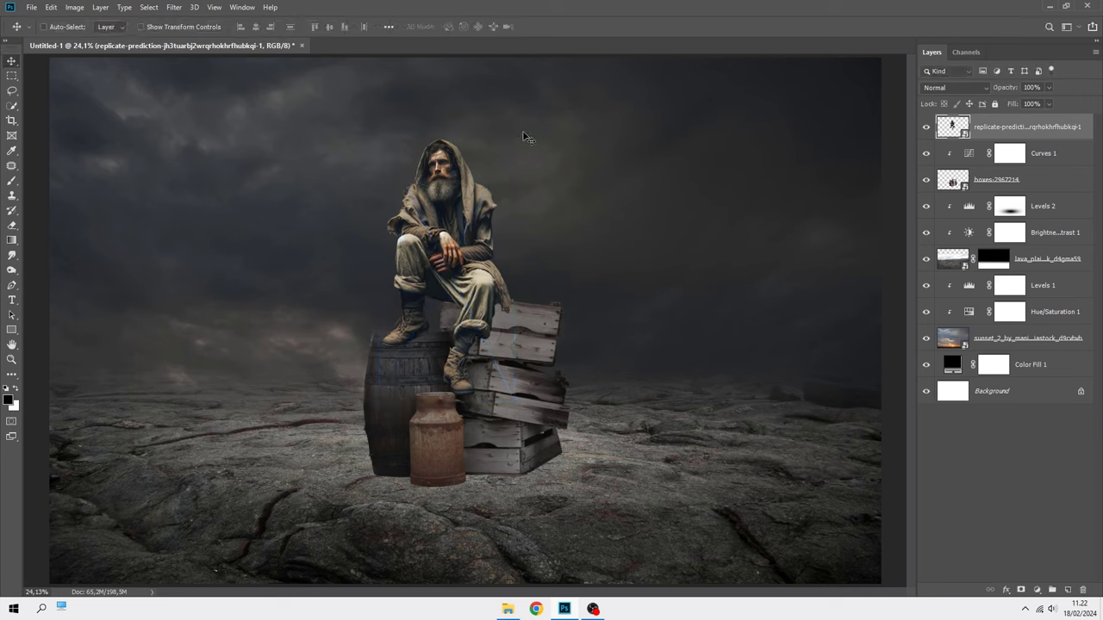
- Shrink the man and boxes layers together slightly and nudge them down
shift+click(1006, 181)
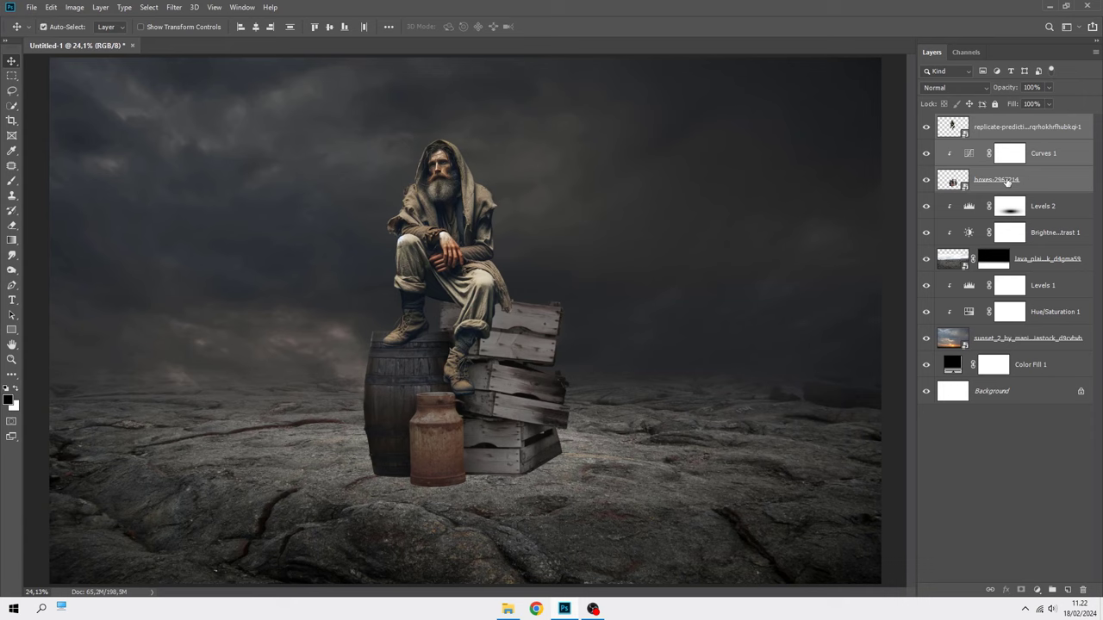
key(ctrl+t)
drag(569, 140, 565, 147)
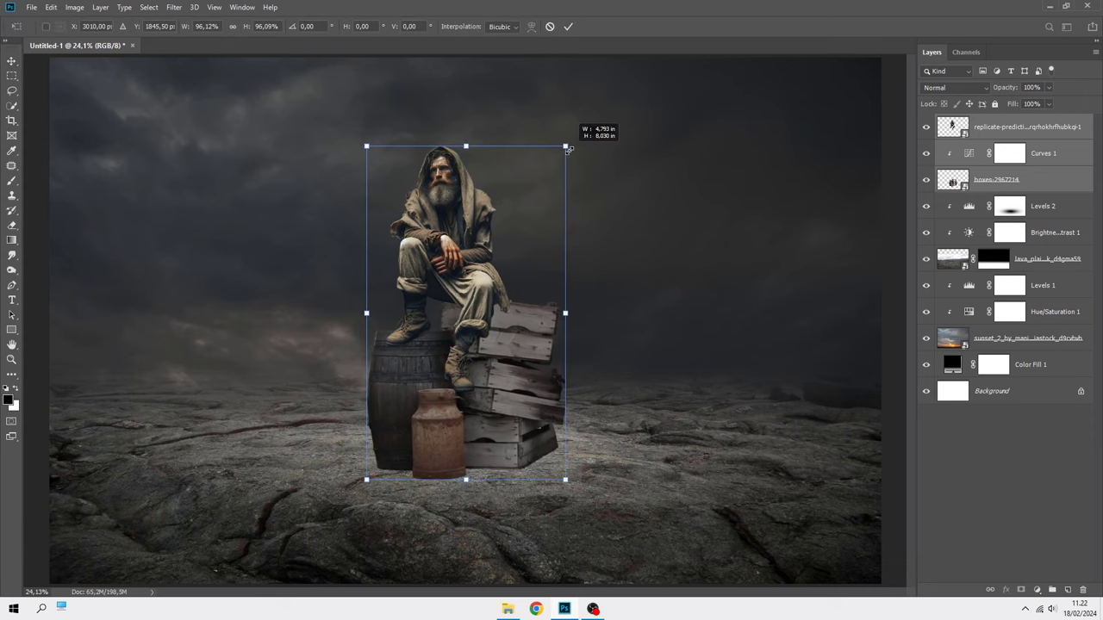
click(567, 29)
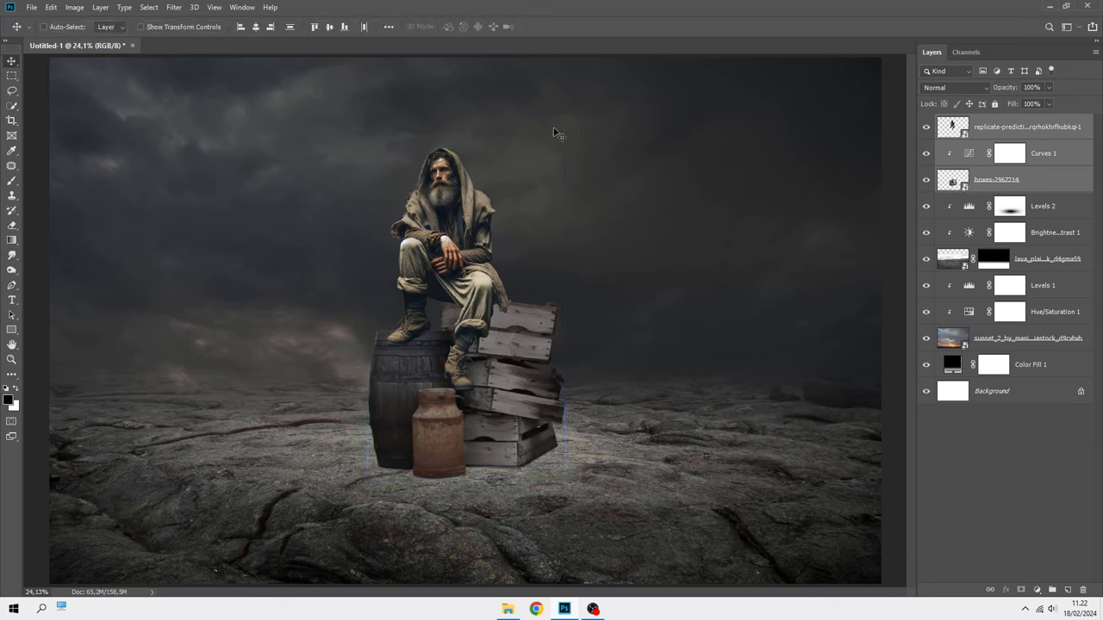
key(shift+Down)
key(shift+Down)
key(shift+Down)
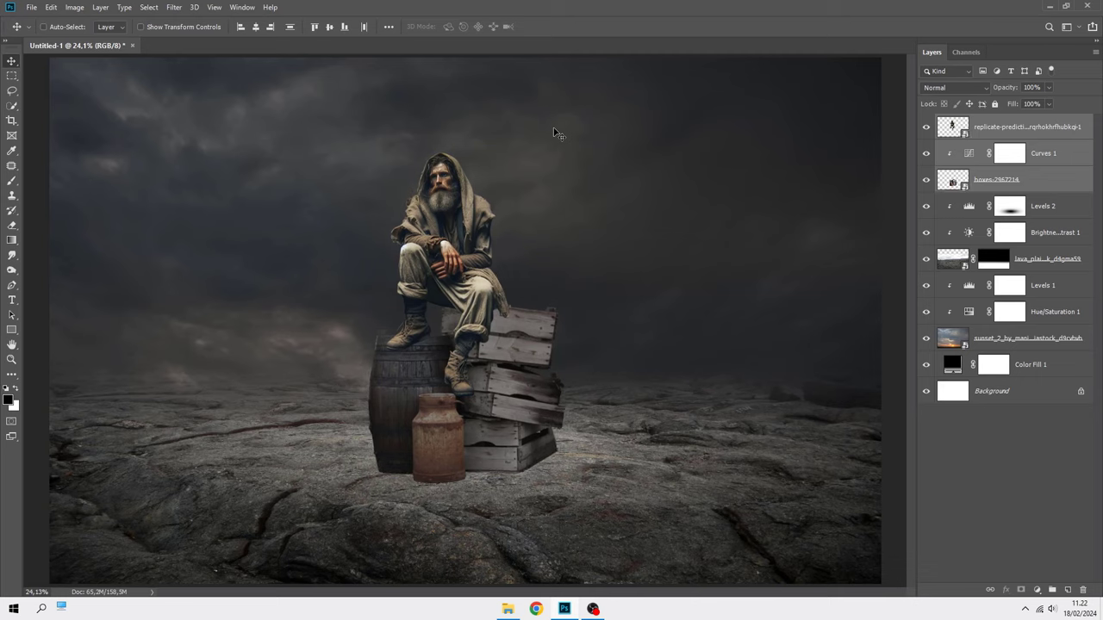
key(shift+Down)
key(shift+Down)
key(shift+Down)
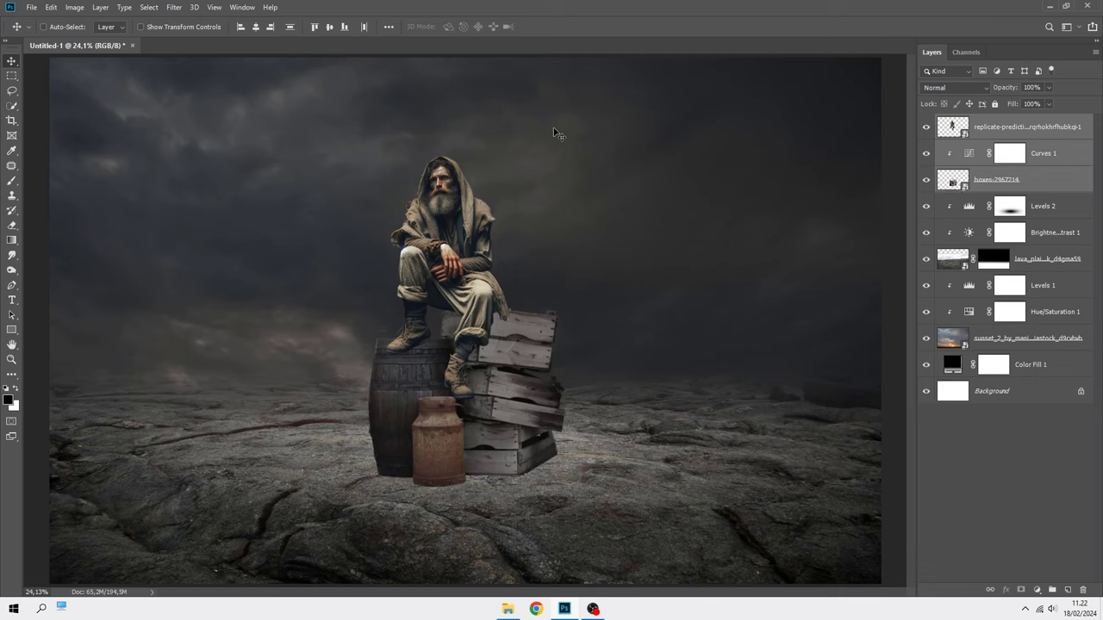
- Clip a Hue/Saturation adjustment to the hooded man: master saturation -11, blues and cyans -100
click(999, 130)
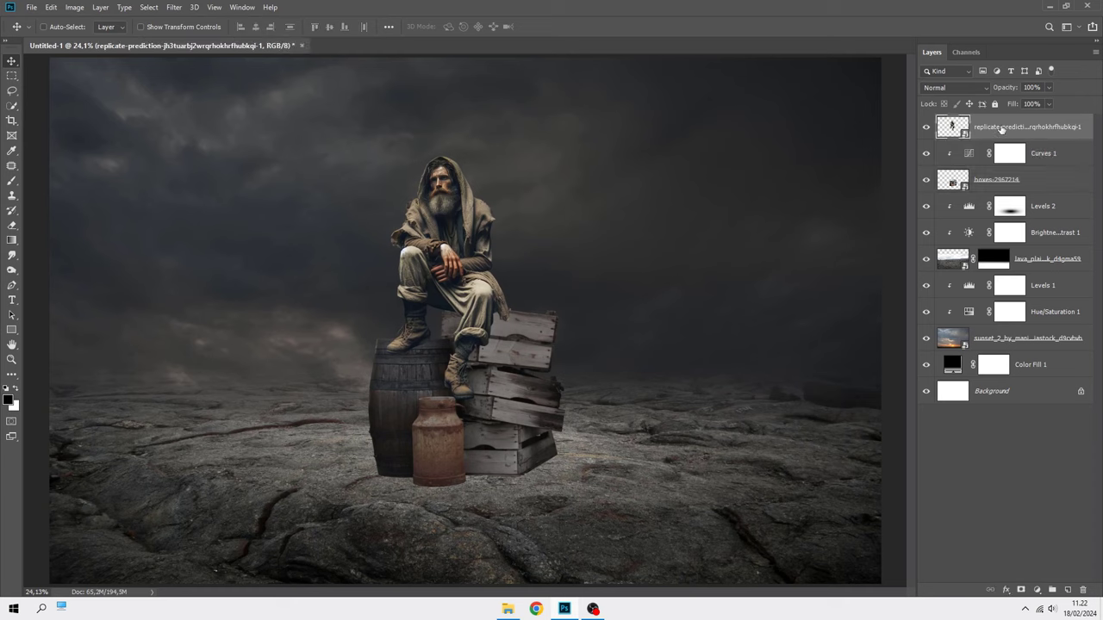
click(1037, 590)
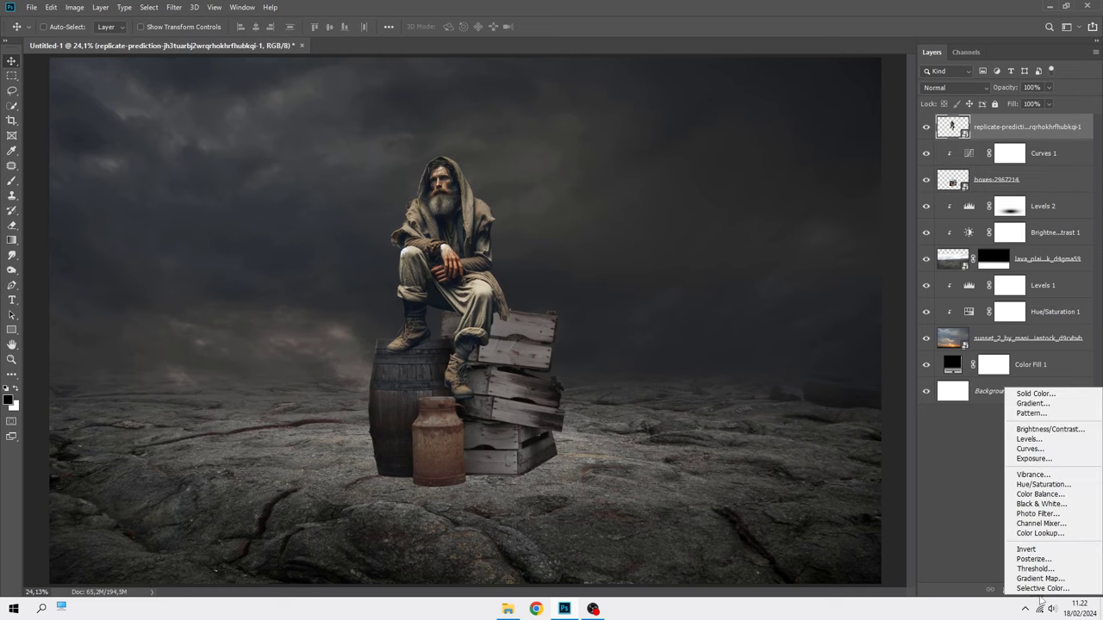
click(1037, 488)
click(824, 444)
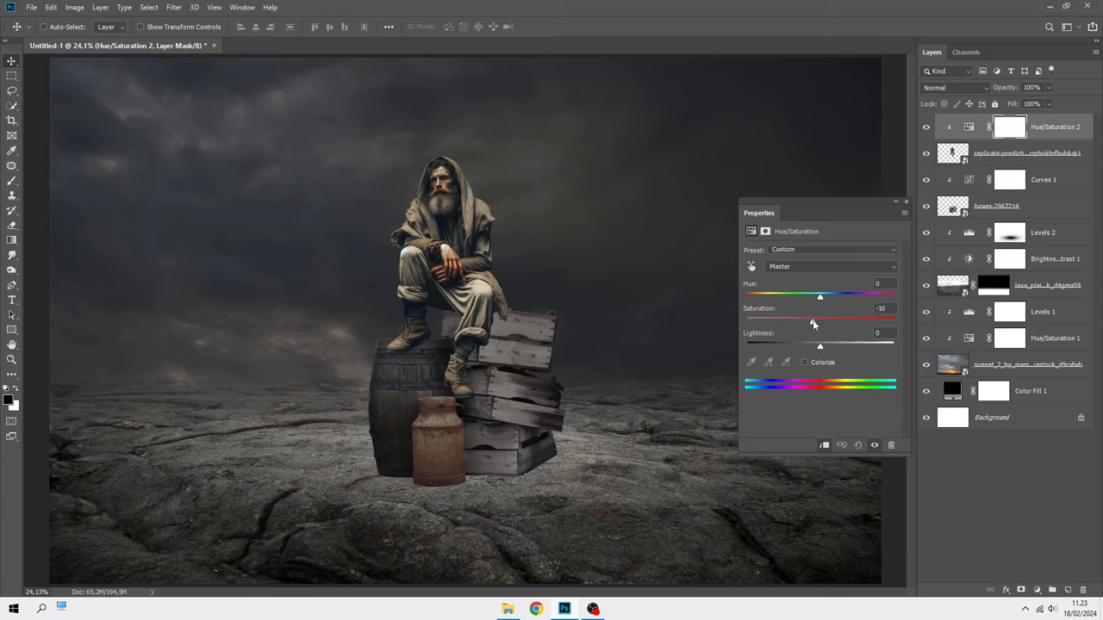
click(819, 266)
click(823, 330)
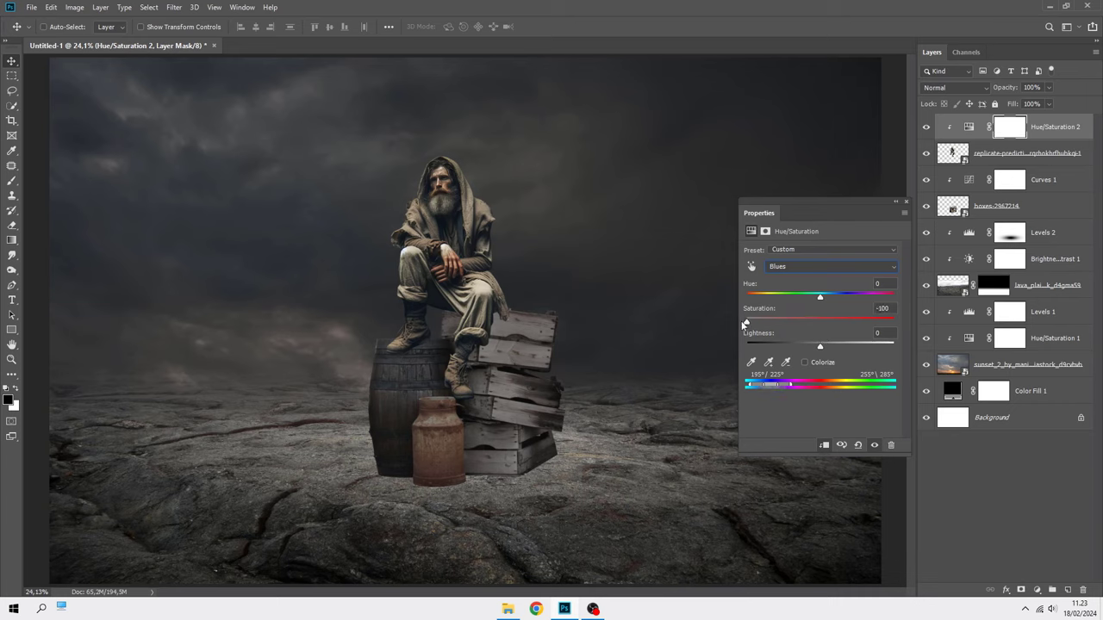
click(810, 266)
click(821, 322)
click(906, 204)
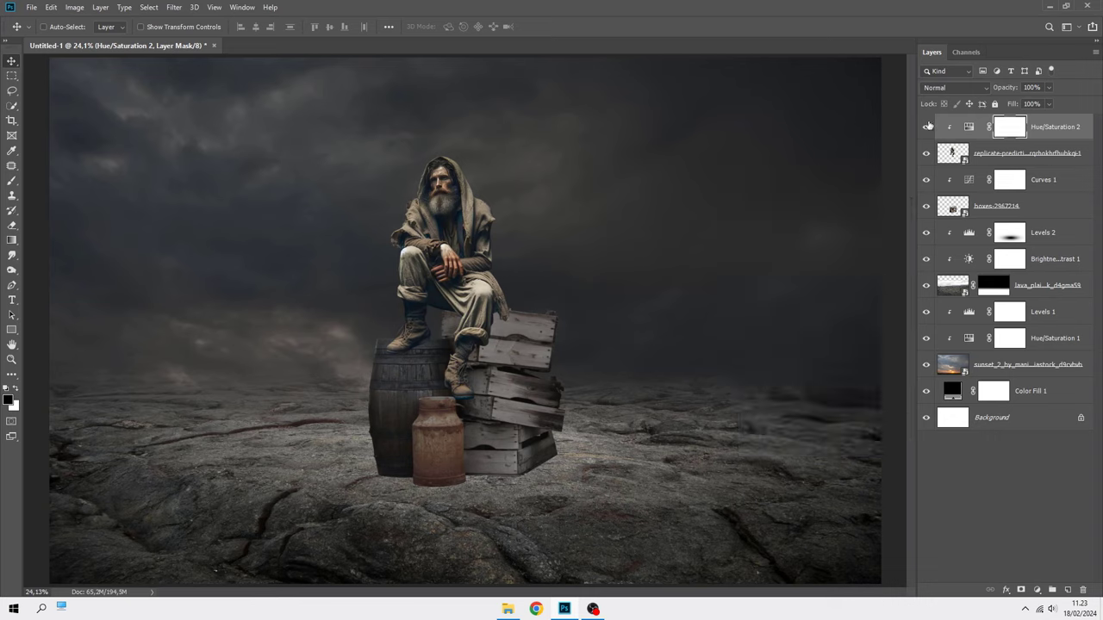
click(1038, 131)
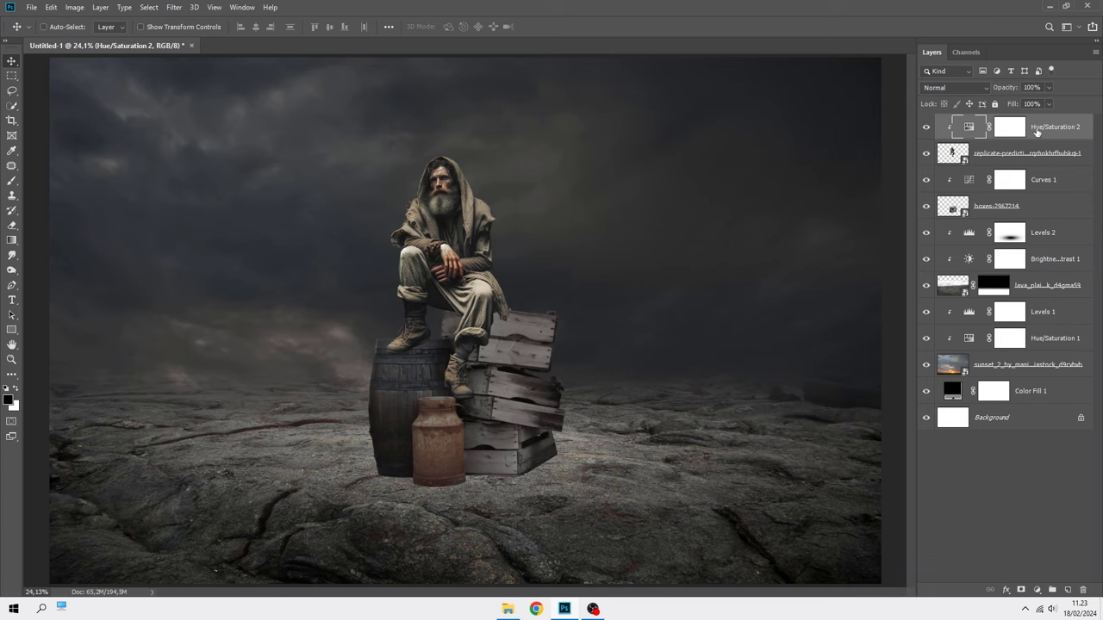
- Add a new empty layer above Levels 2 and name it 'shdaow'
click(1050, 233)
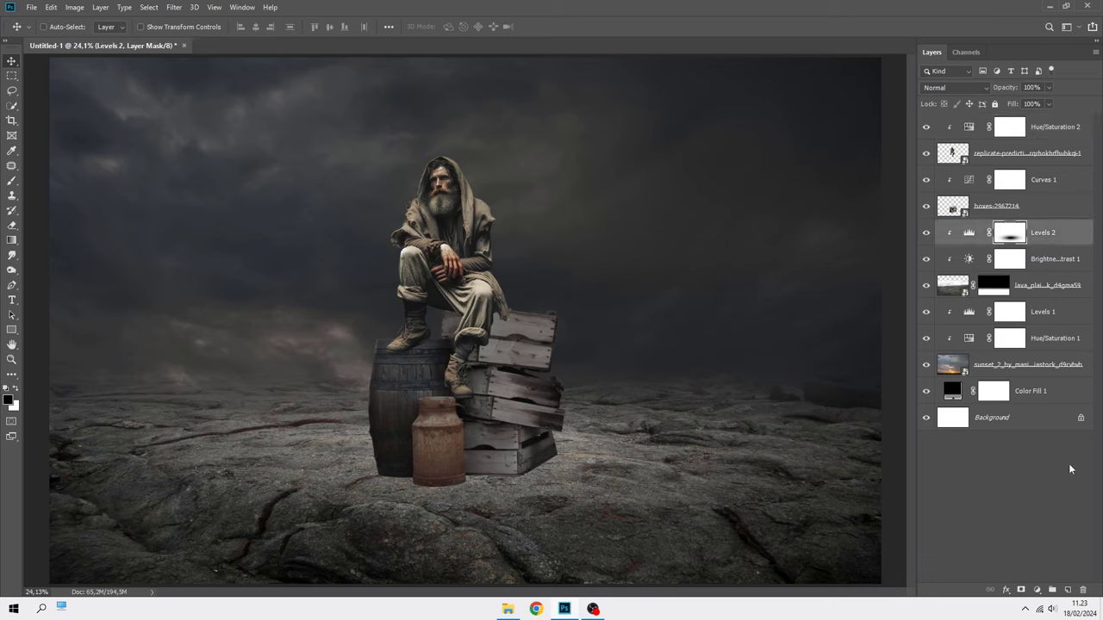
click(1068, 590)
double_click(985, 234)
text(shadow)
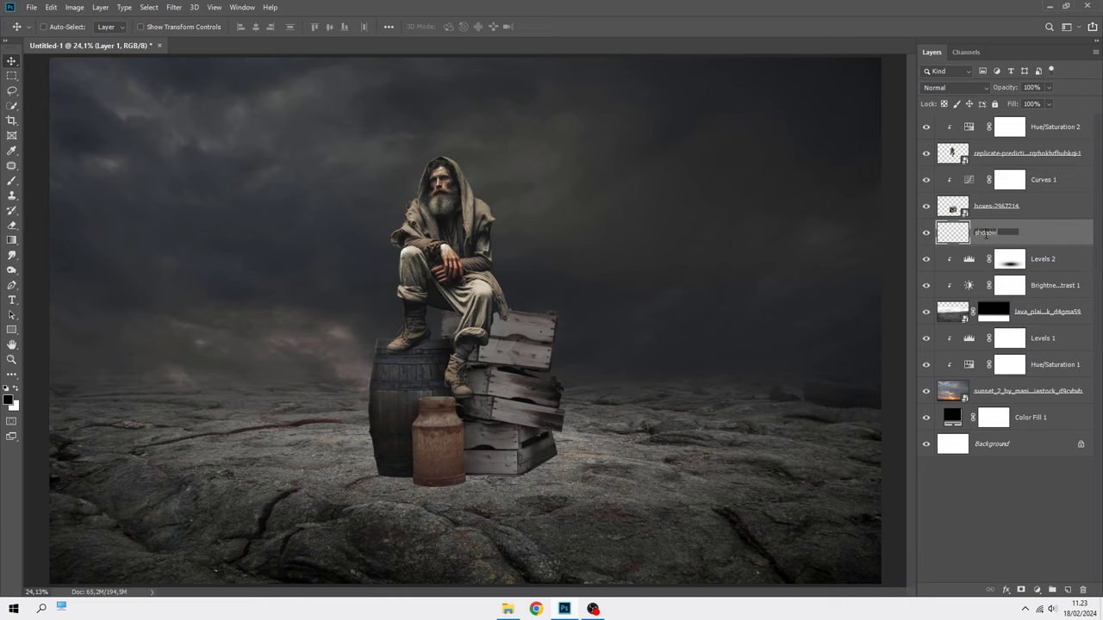
key(Return)
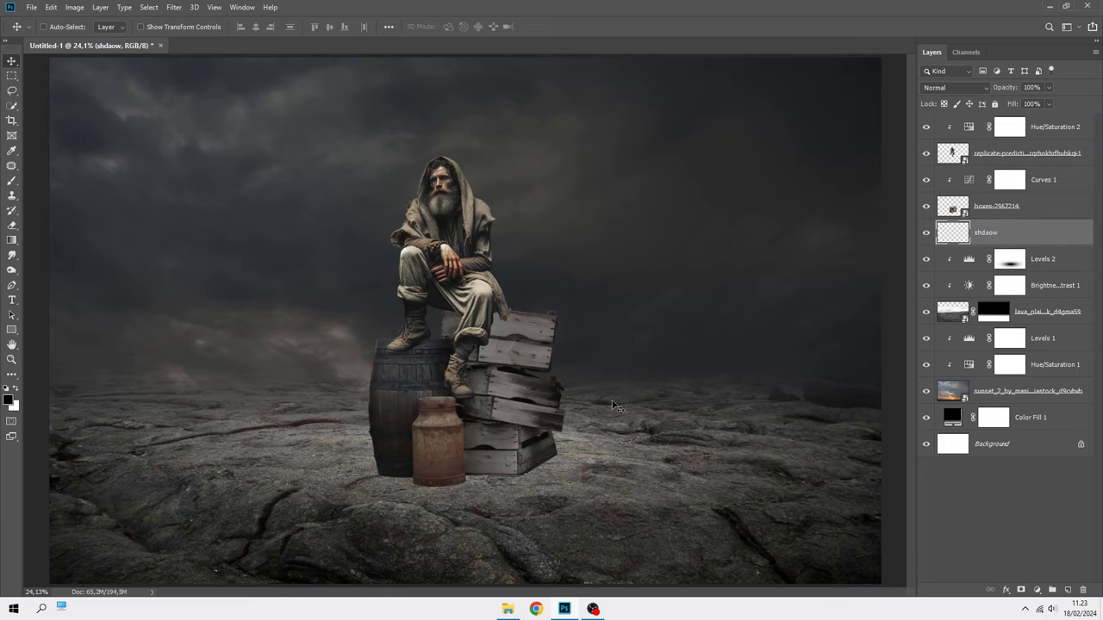
- Set up a black brush at 57% hardness and a smaller size
click(11, 182)
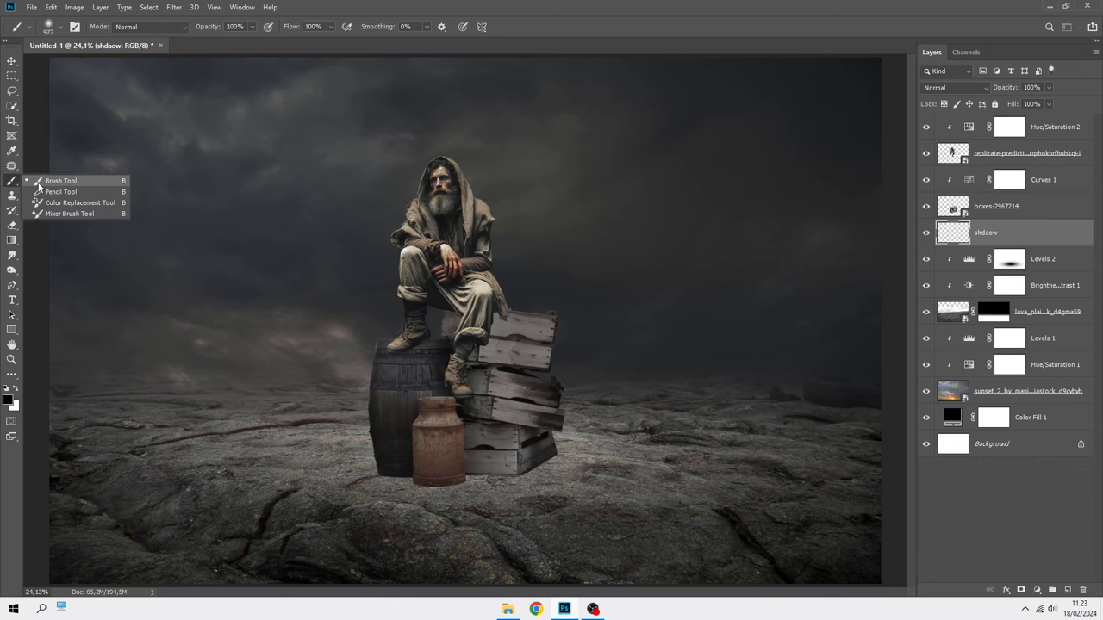
click(40, 186)
scroll(533, 509, up, 3)
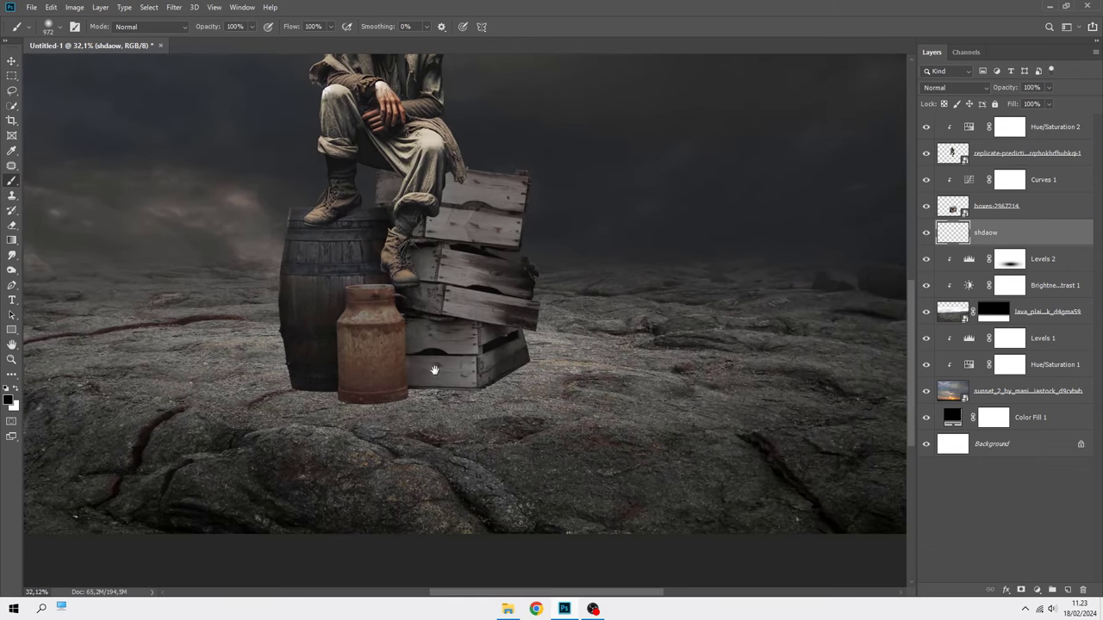
right_click(433, 373)
click(525, 351)
key(Return)
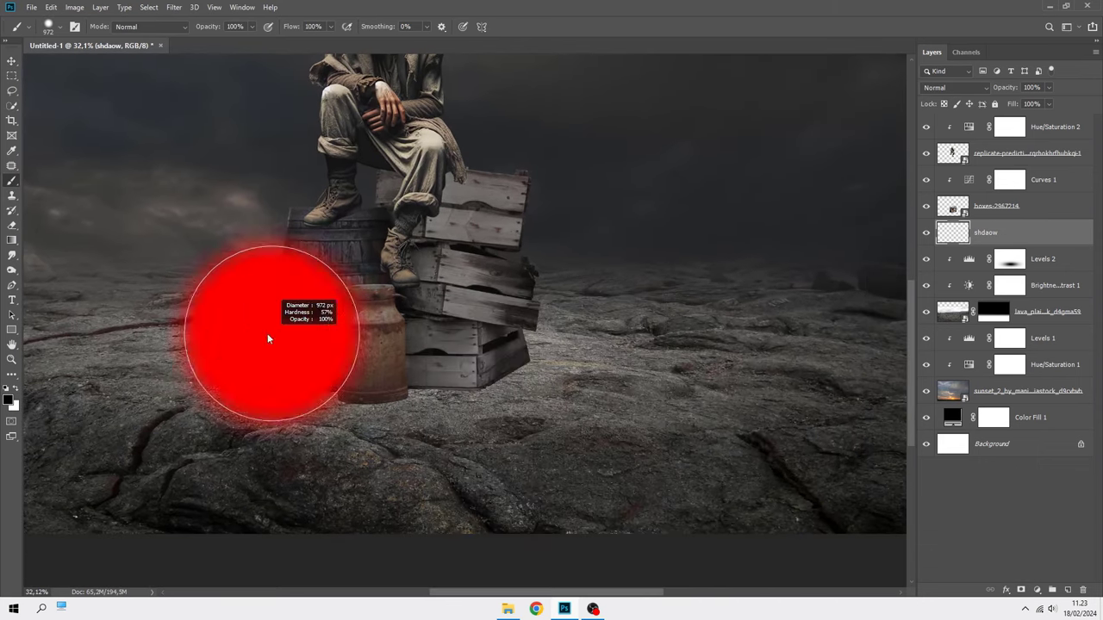
scroll(271, 333, down, 3)
drag(473, 367, 494, 390)
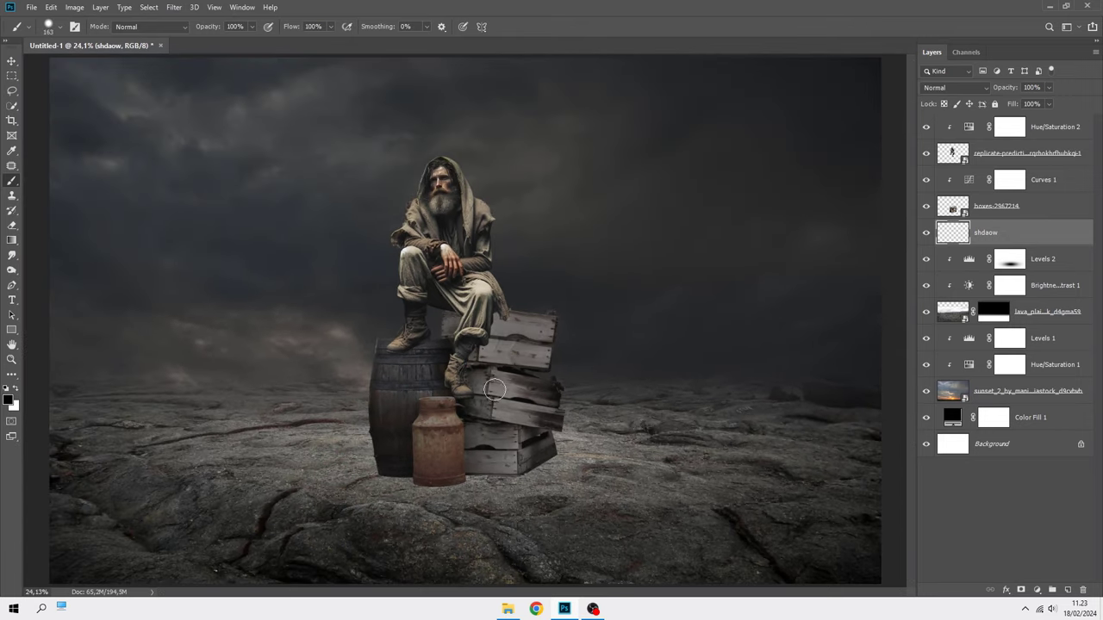
- Paint a solid black shadow wedge from the barrel and crates down to the bottom edge
drag(544, 448, 625, 579)
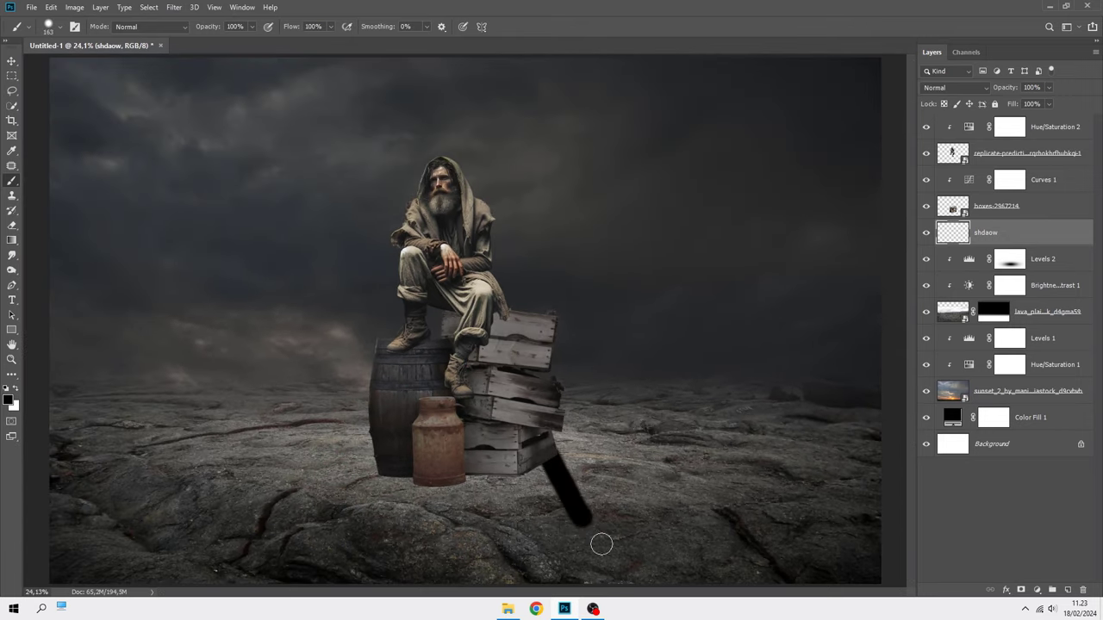
scroll(445, 460, down, 1)
drag(404, 455, 334, 560)
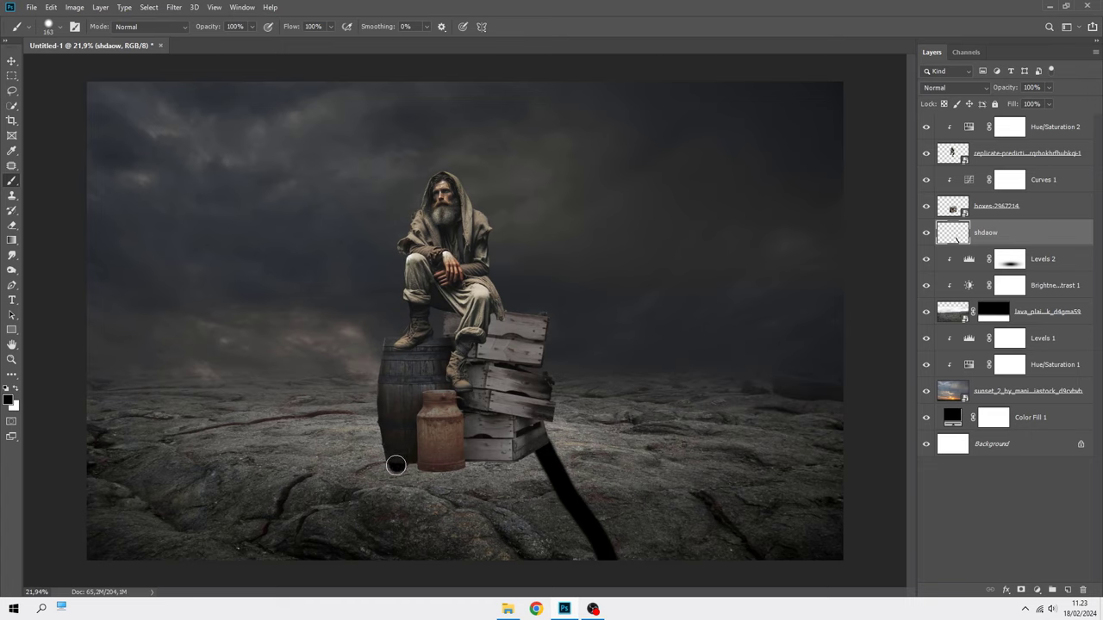
drag(540, 452, 628, 571)
mouse_move(492, 439)
mouse_down()
mouse_move(509, 451)
mouse_move(435, 463)
mouse_move(354, 562)
mouse_move(474, 446)
mouse_move(431, 578)
mouse_move(475, 479)
mouse_move(517, 481)
mouse_move(546, 505)
mouse_move(592, 581)
mouse_move(512, 581)
mouse_move(445, 556)
mouse_up()
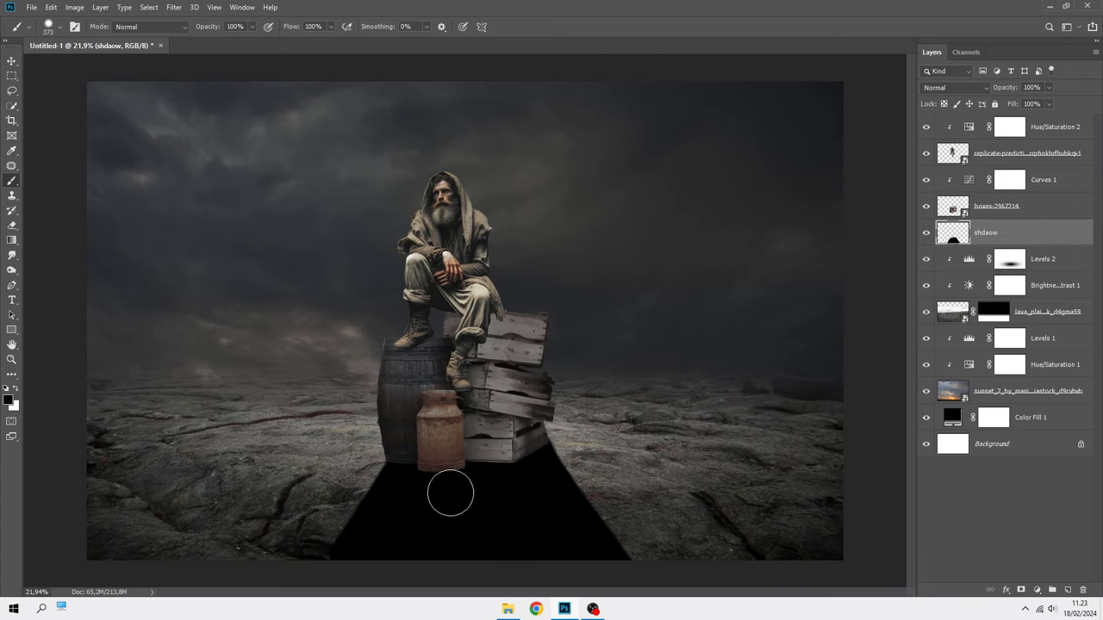
- Add a layer mask to shdaow and pick an enlarged soft round brush
click(1018, 589)
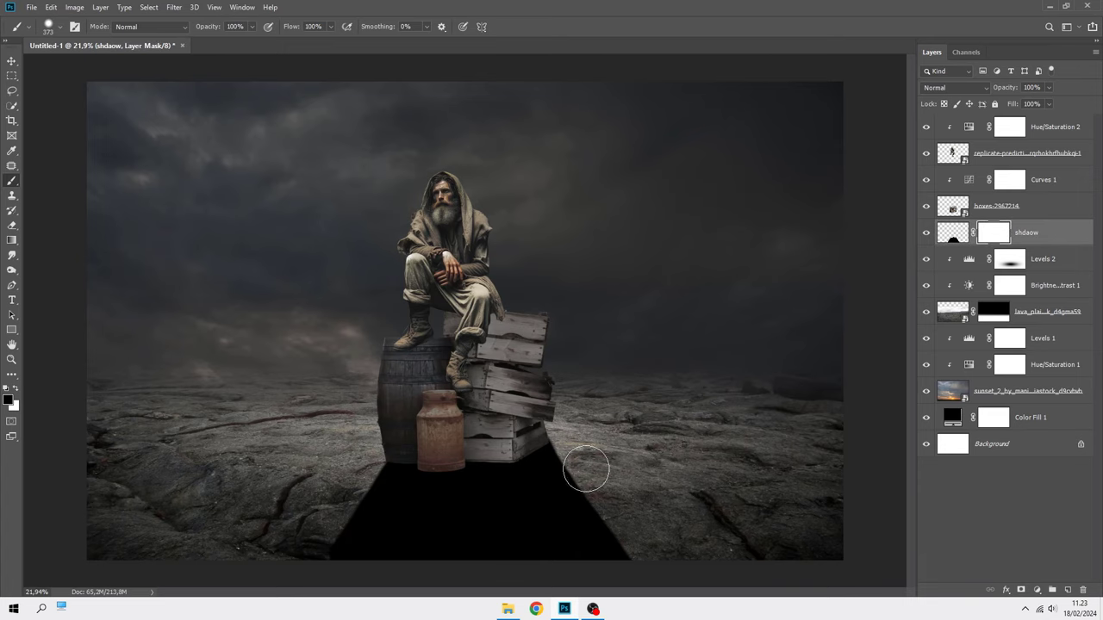
right_click(562, 439)
double_click(594, 413)
scroll(617, 452, up, 2)
scroll(617, 452, down, 2)
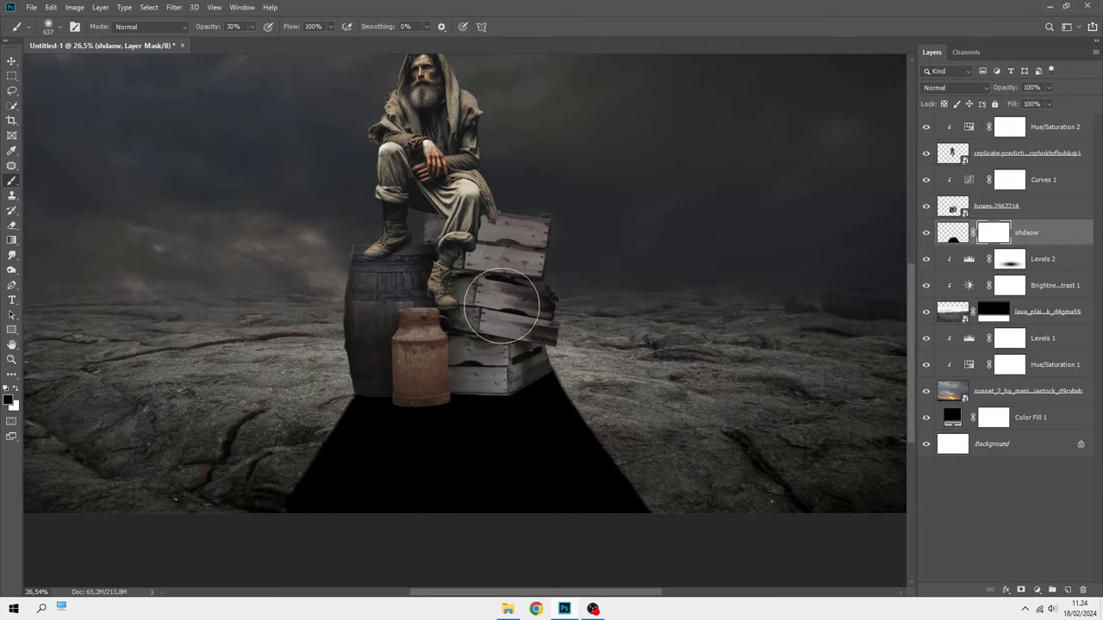
scroll(622, 405, down, 1)
alt+right_click(617, 366)
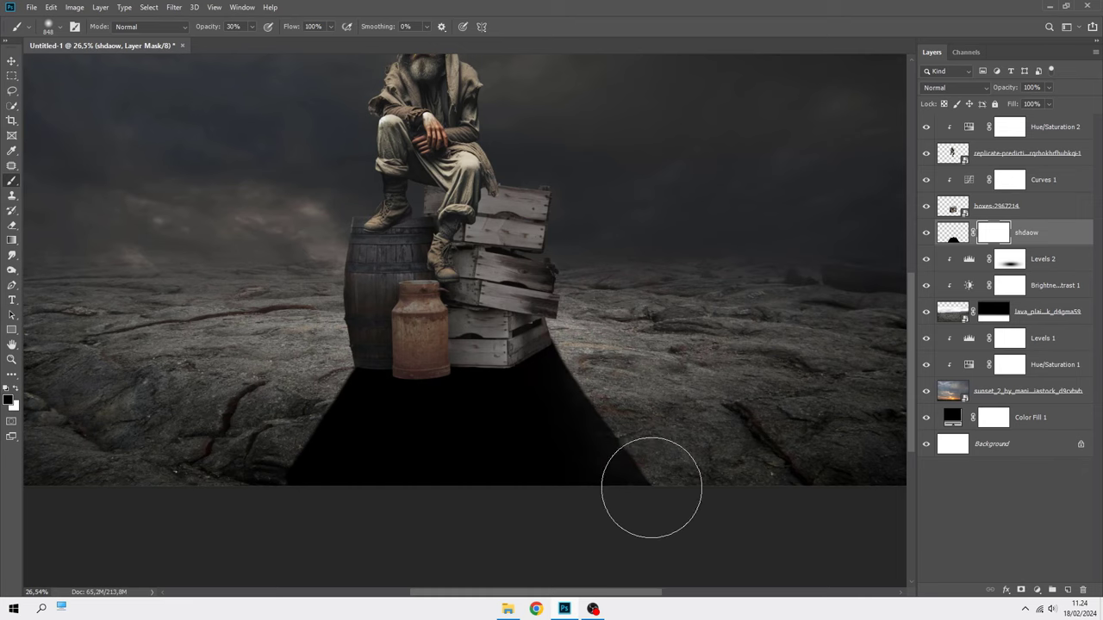
- Paint on the mask to fade the black shadow softly around the barrel and crates
drag(715, 492, 316, 485)
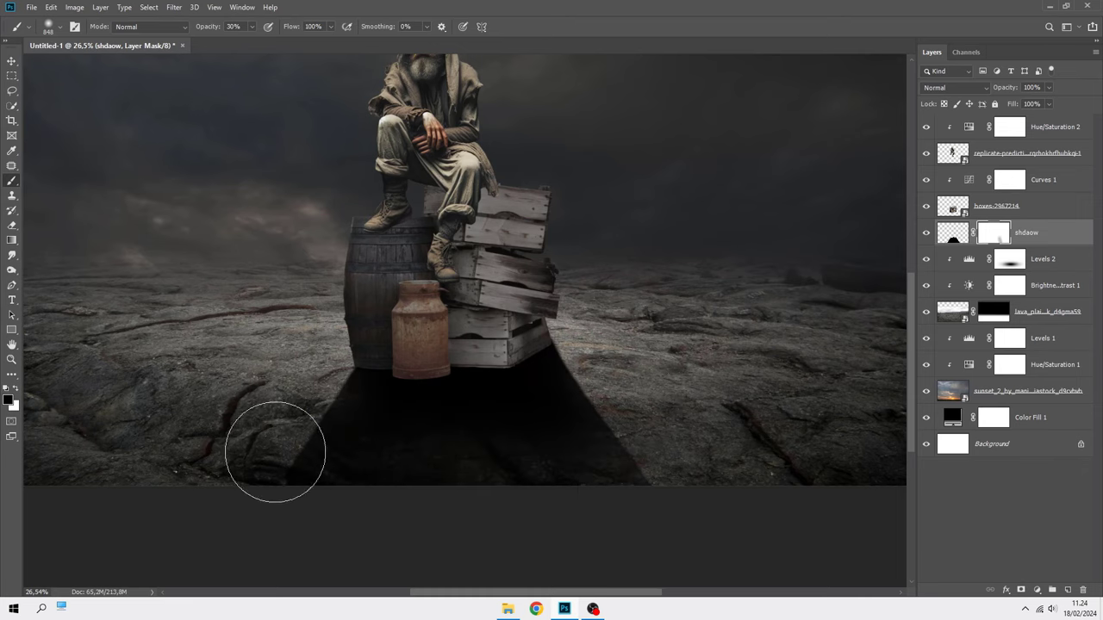
alt+right_click(645, 423)
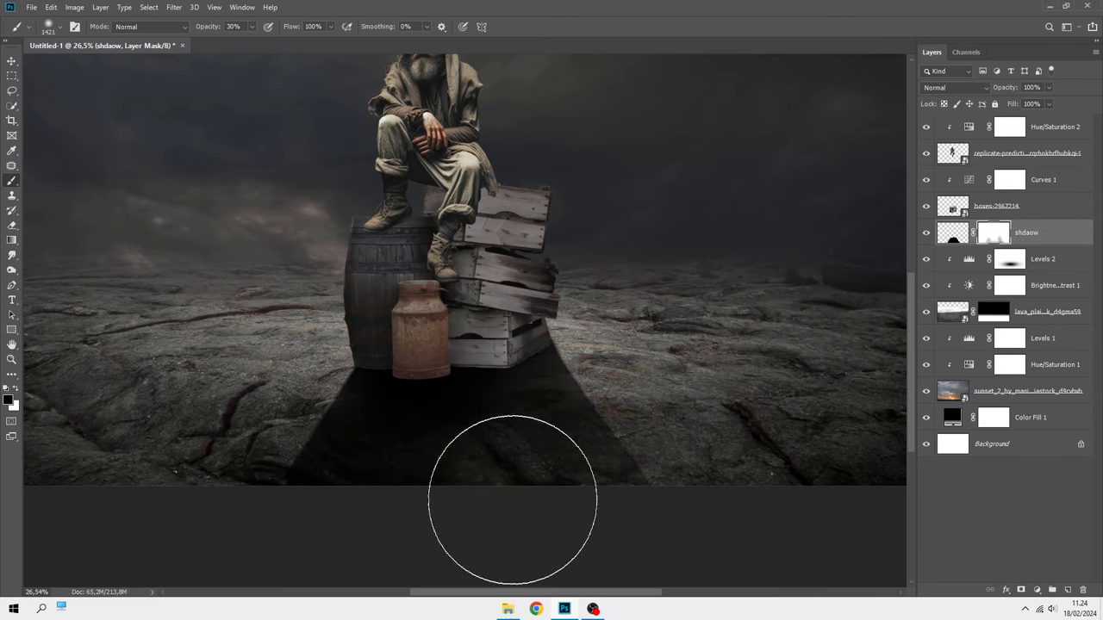
drag(511, 512, 295, 480)
drag(278, 444, 645, 451)
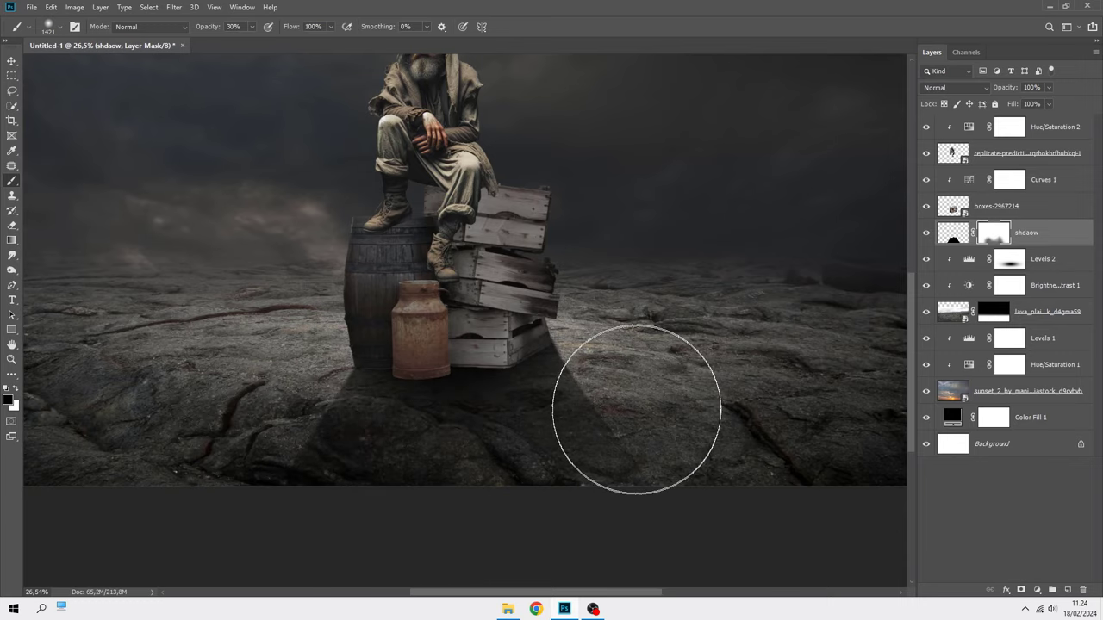
mouse_move(620, 436)
mouse_down()
mouse_move(638, 339)
mouse_move(265, 446)
mouse_up()
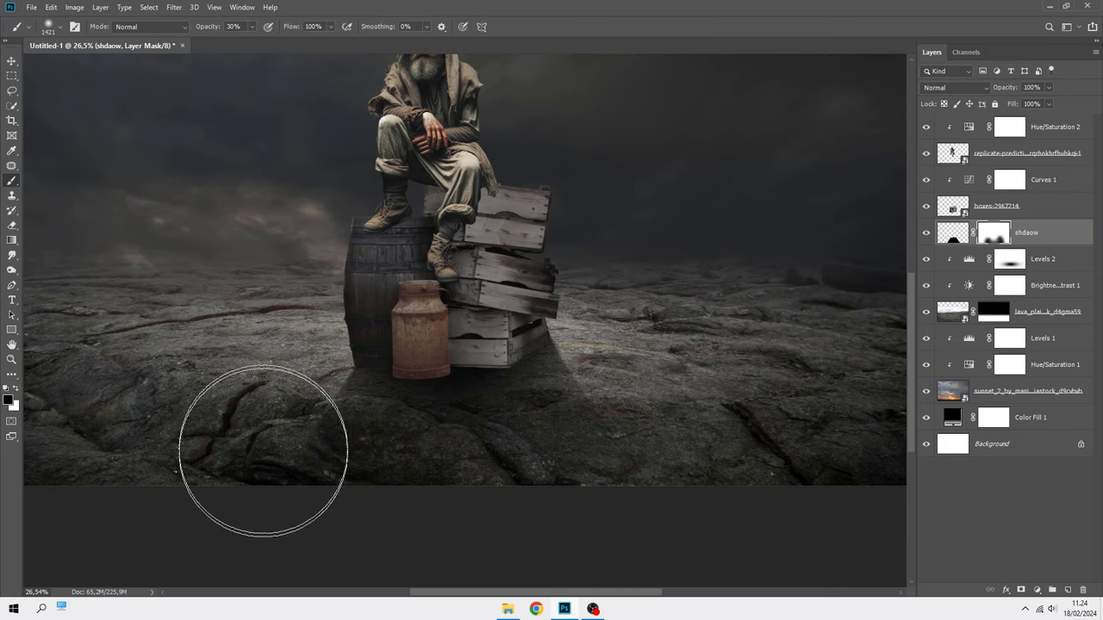
mouse_move(598, 407)
mouse_down()
mouse_move(599, 458)
mouse_move(517, 457)
mouse_up()
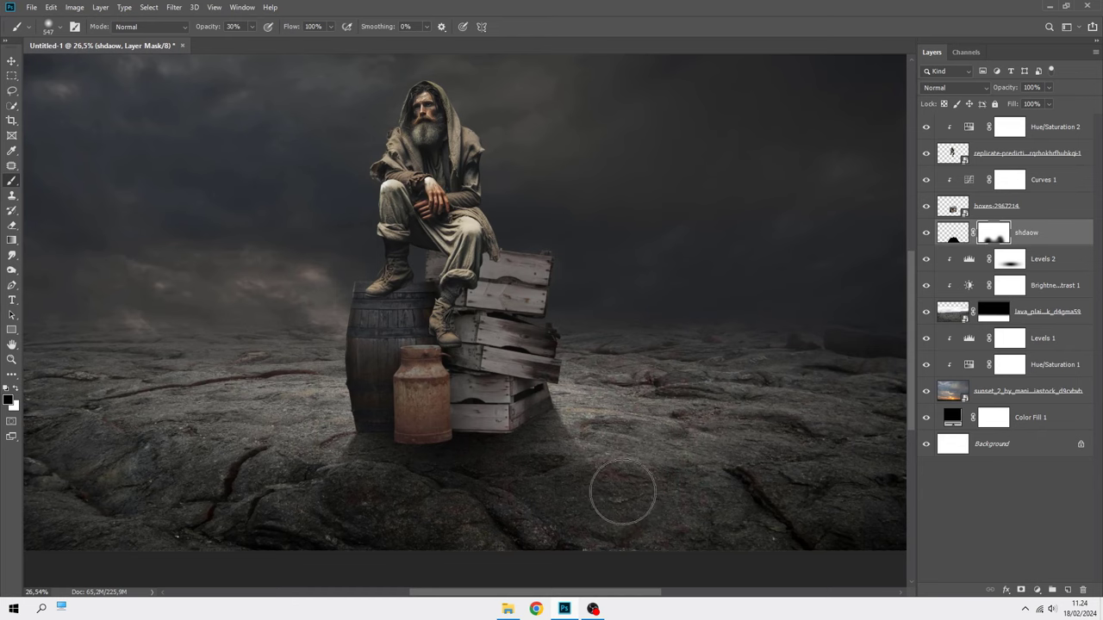
scroll(393, 437, down, 2)
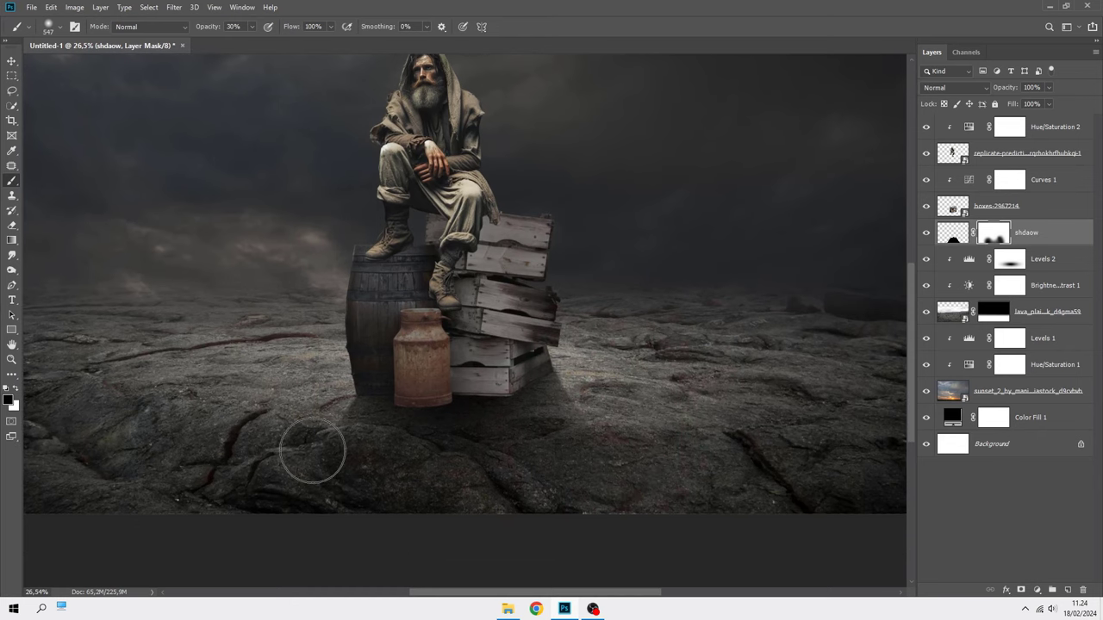
drag(365, 446, 405, 445)
scroll(448, 457, down, 2)
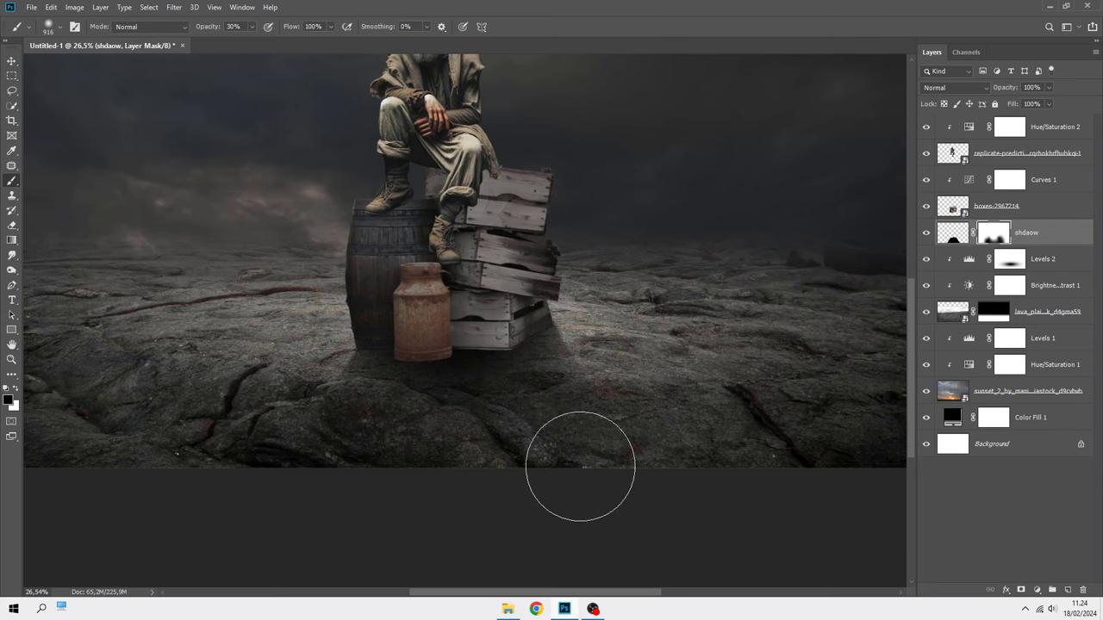
key(ctrl+0)
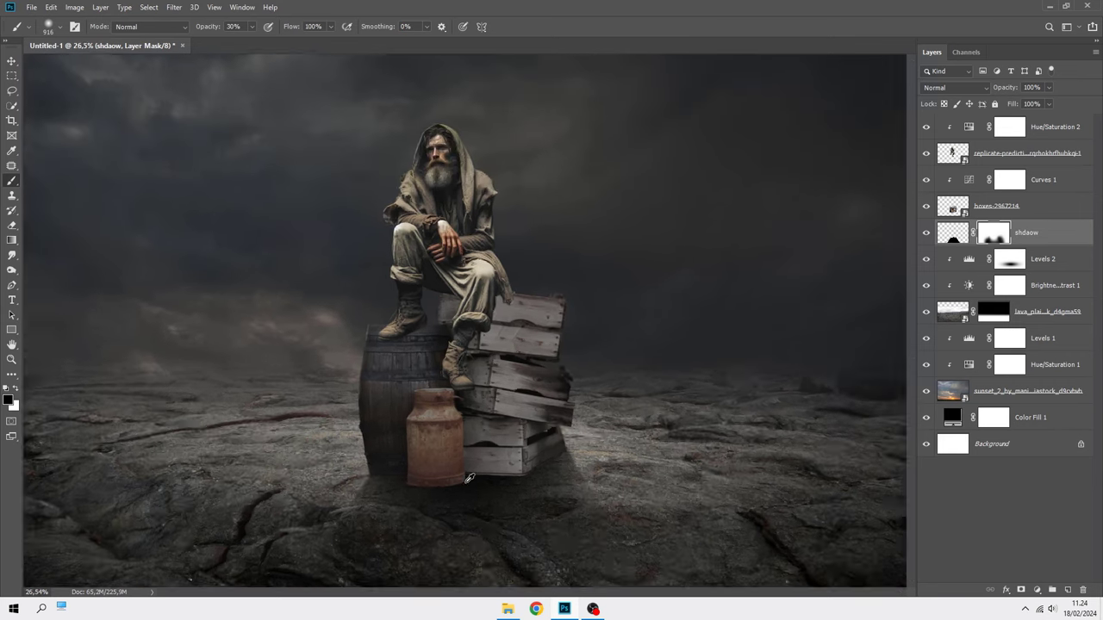
scroll(430, 469, up, 5)
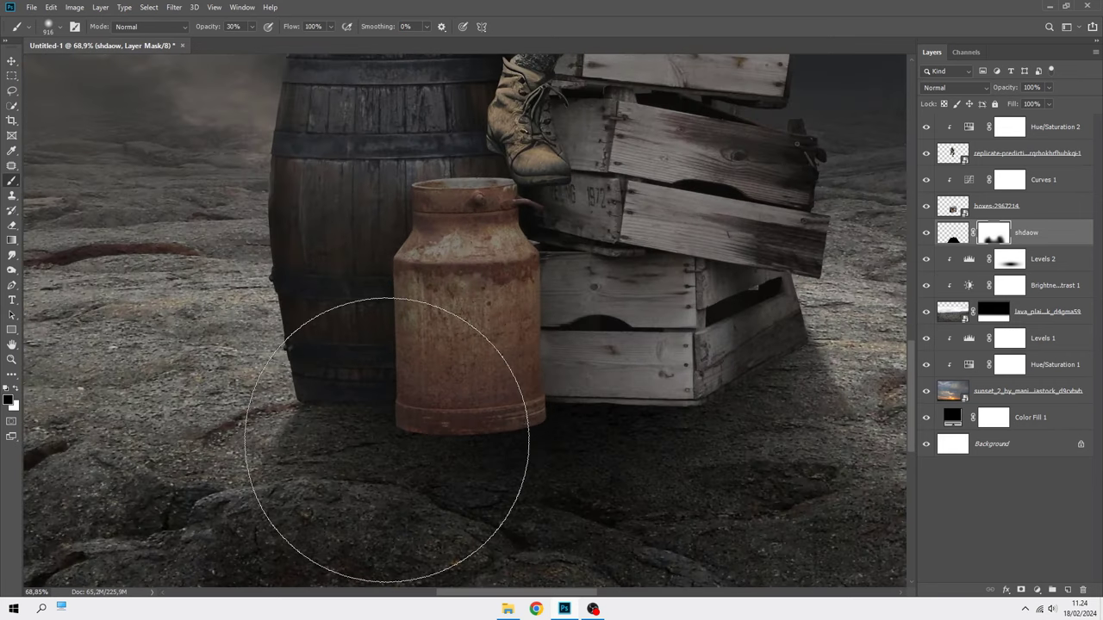
- Delete the shdaow layer's mask and enlarge the brush for darker contact shadows under the crates
right_click(390, 348)
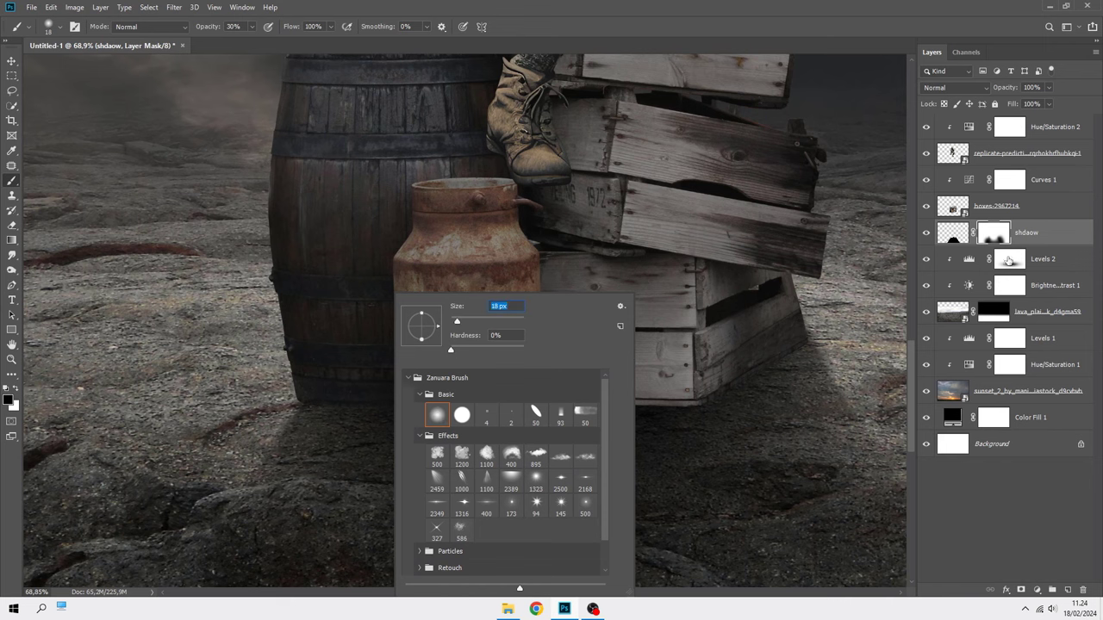
right_click(999, 240)
click(1008, 265)
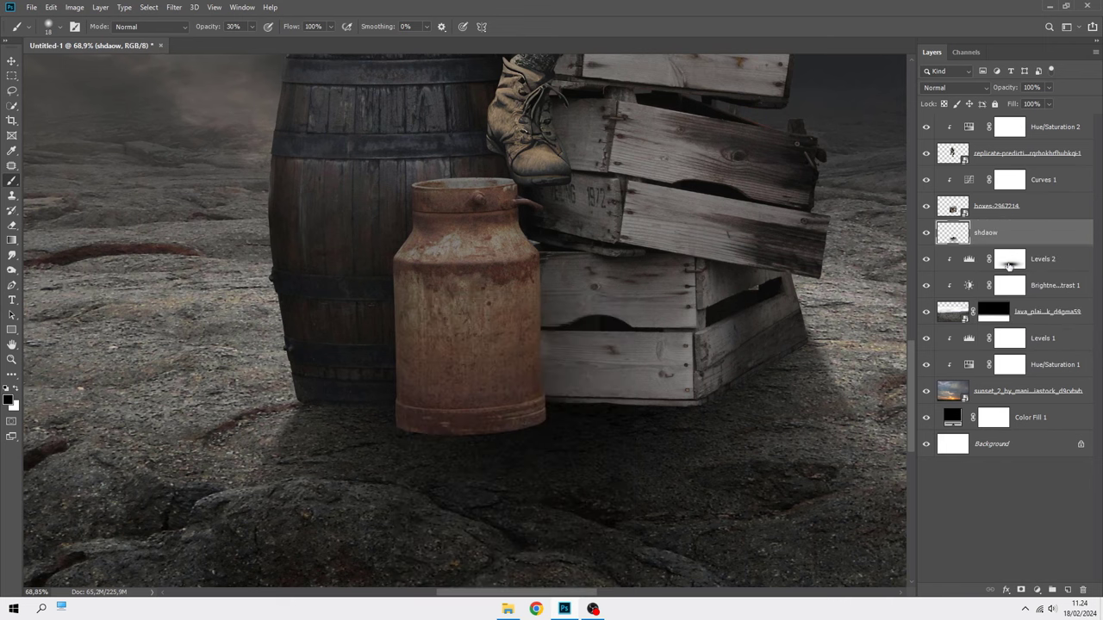
scroll(388, 392, up, 3)
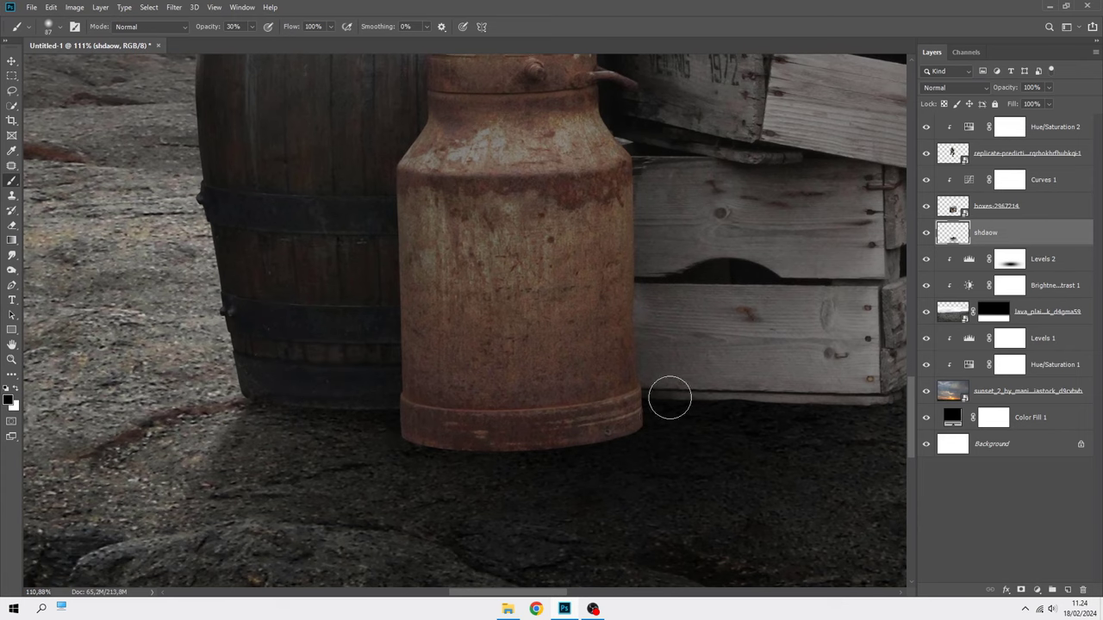
drag(806, 384, 476, 406)
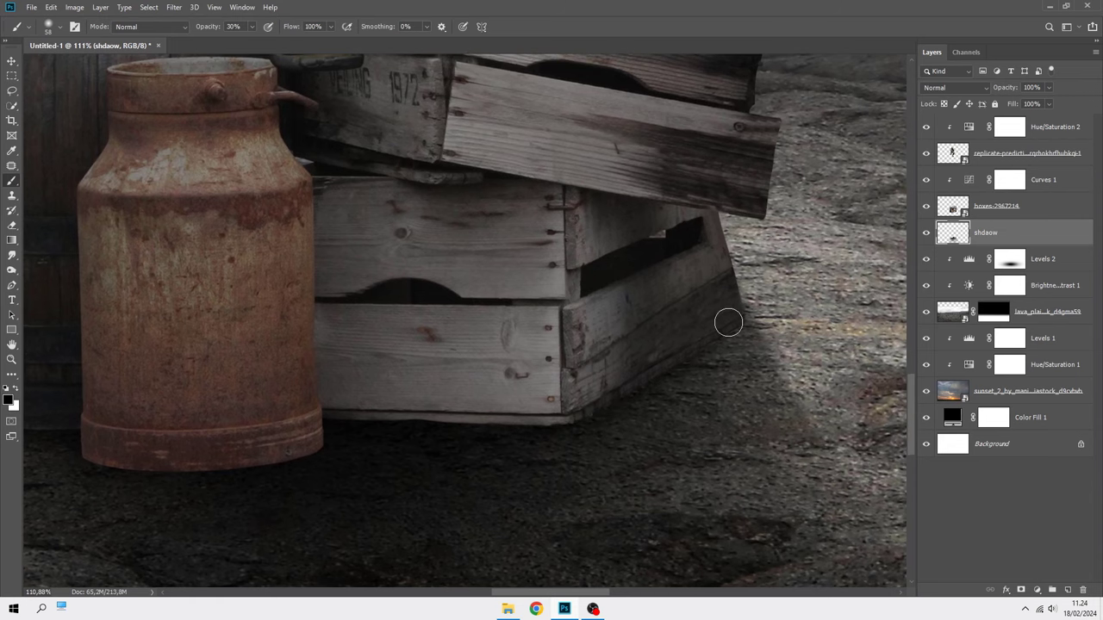
scroll(324, 421, down, 3)
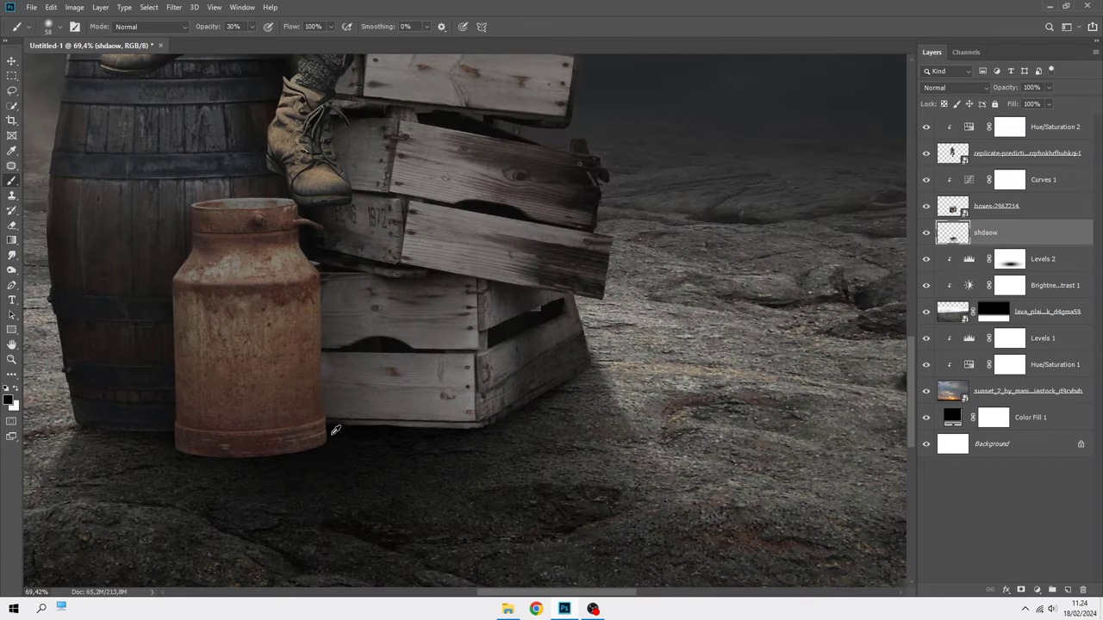
drag(222, 436, 396, 432)
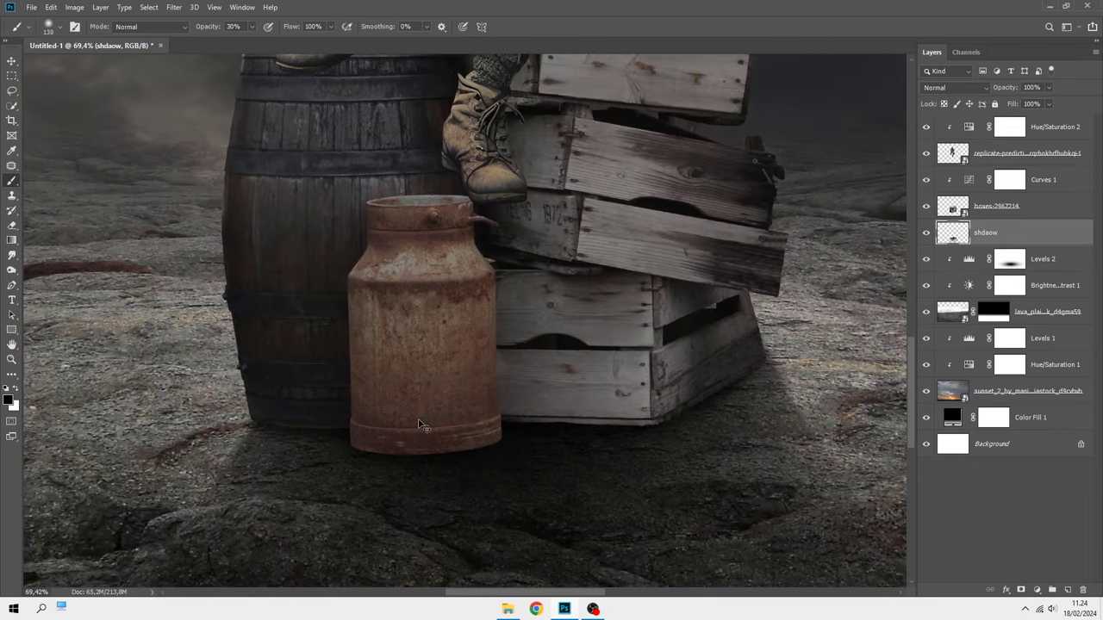
key(ctrl+0)
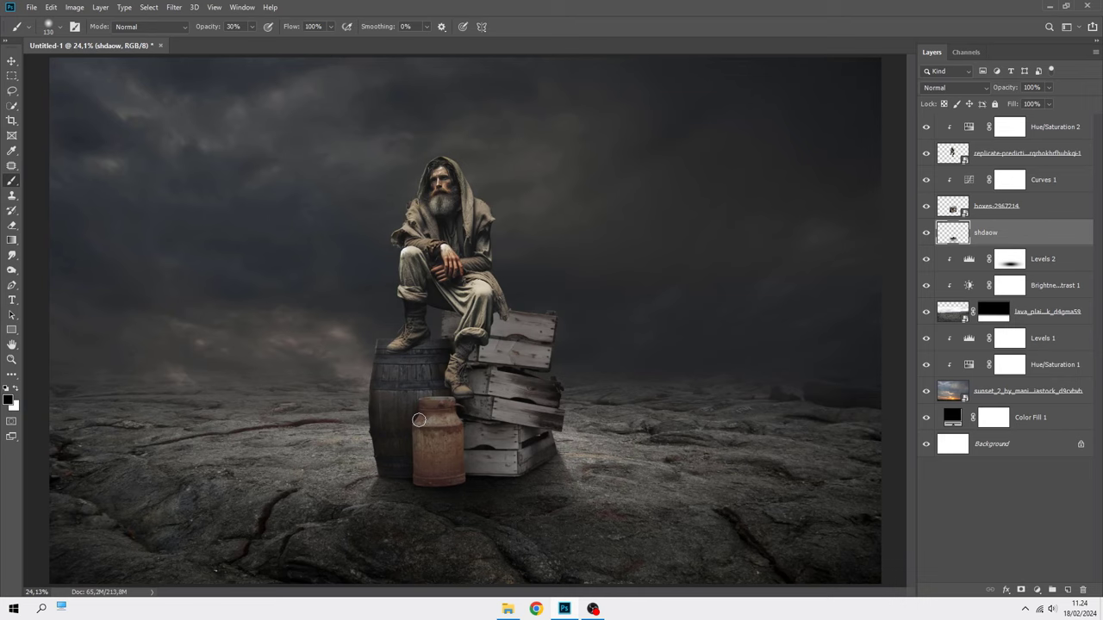
- Place the wrecked_machinery_1 car photo on top, scaled to about 46% and moved right onto the plain
key(v)
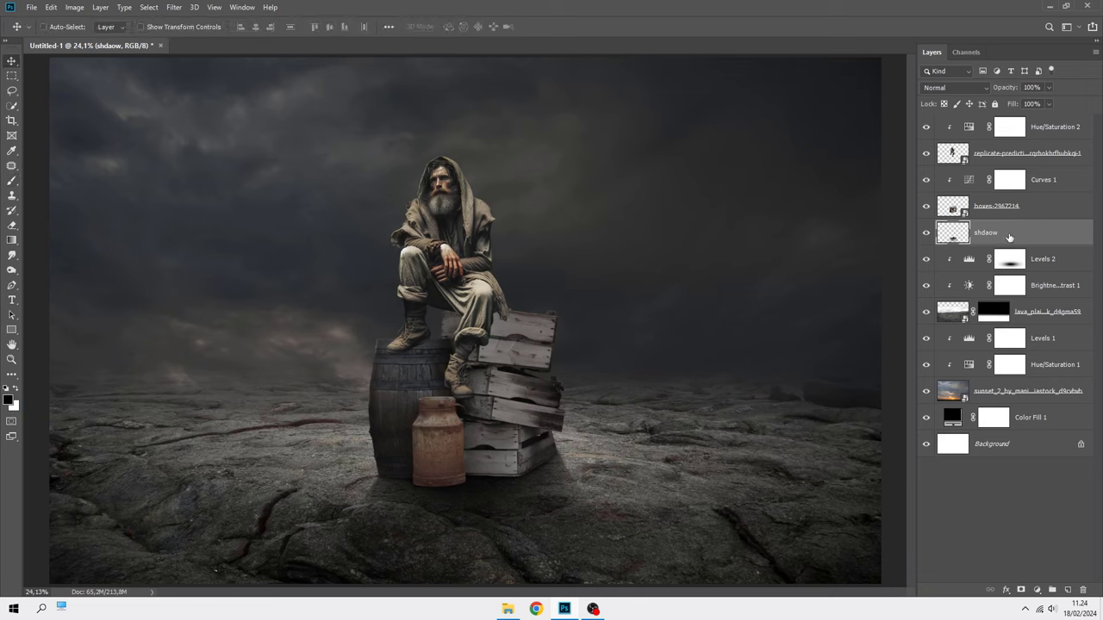
click(1039, 128)
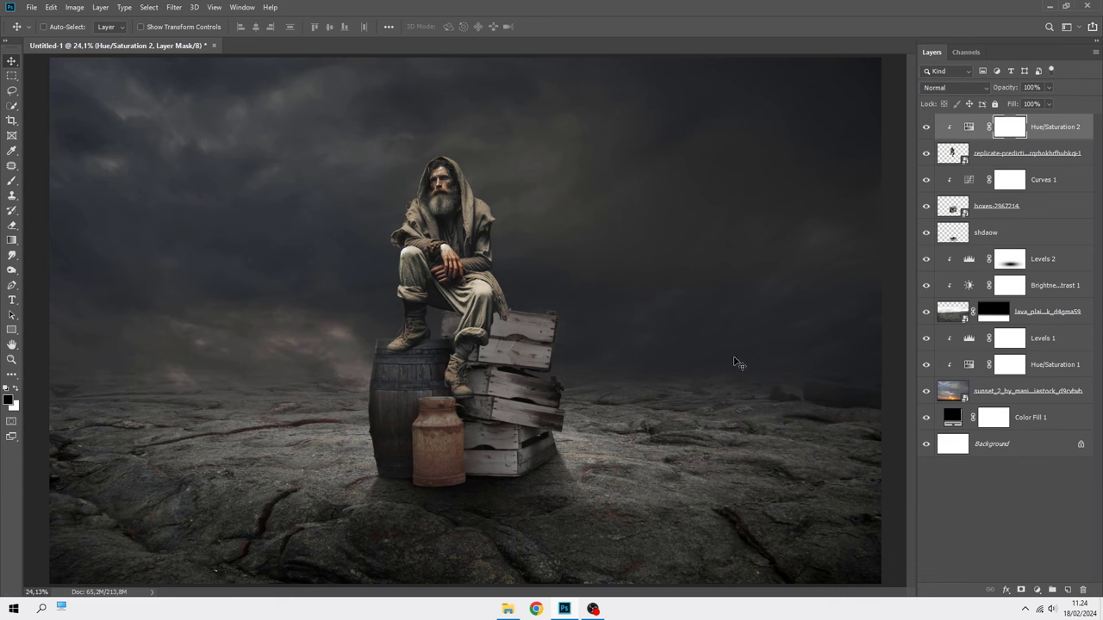
click(507, 609)
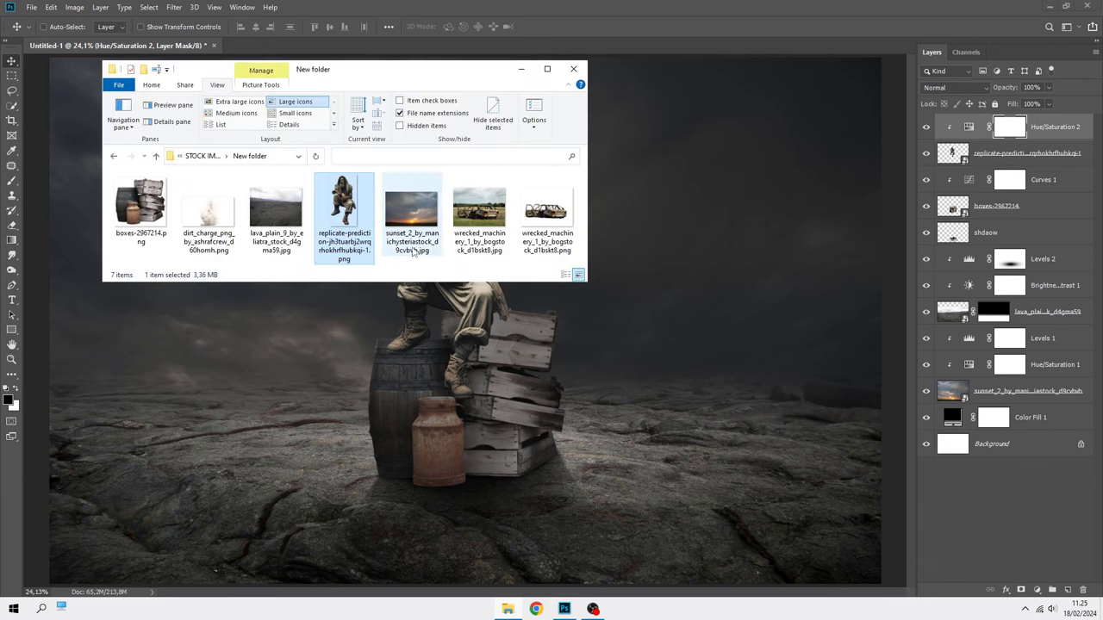
click(612, 336)
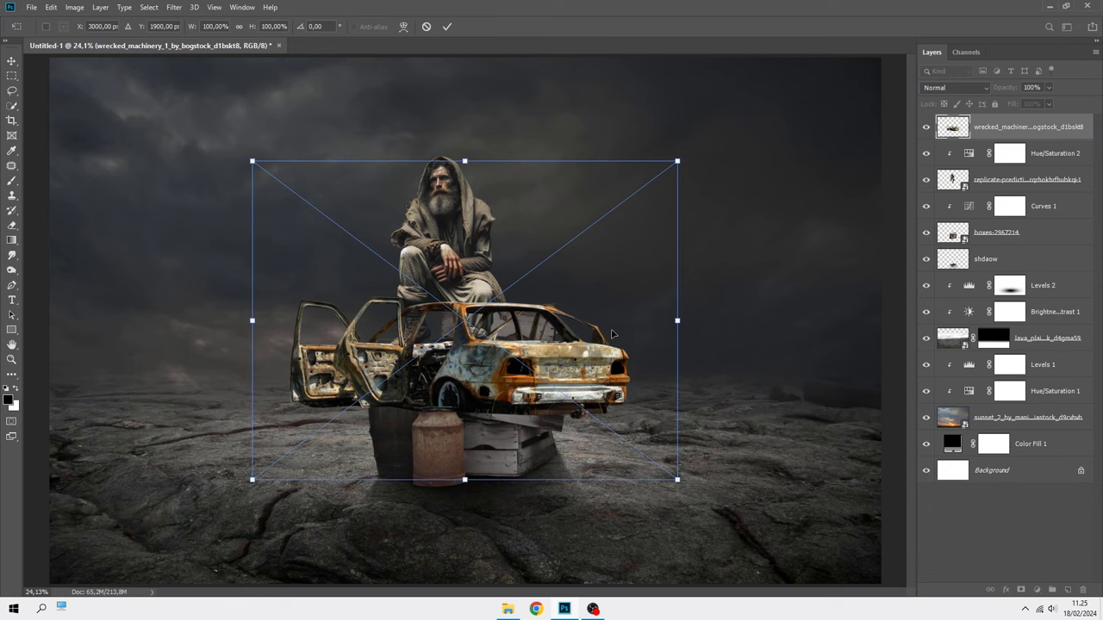
drag(249, 161, 482, 334)
drag(637, 373, 717, 389)
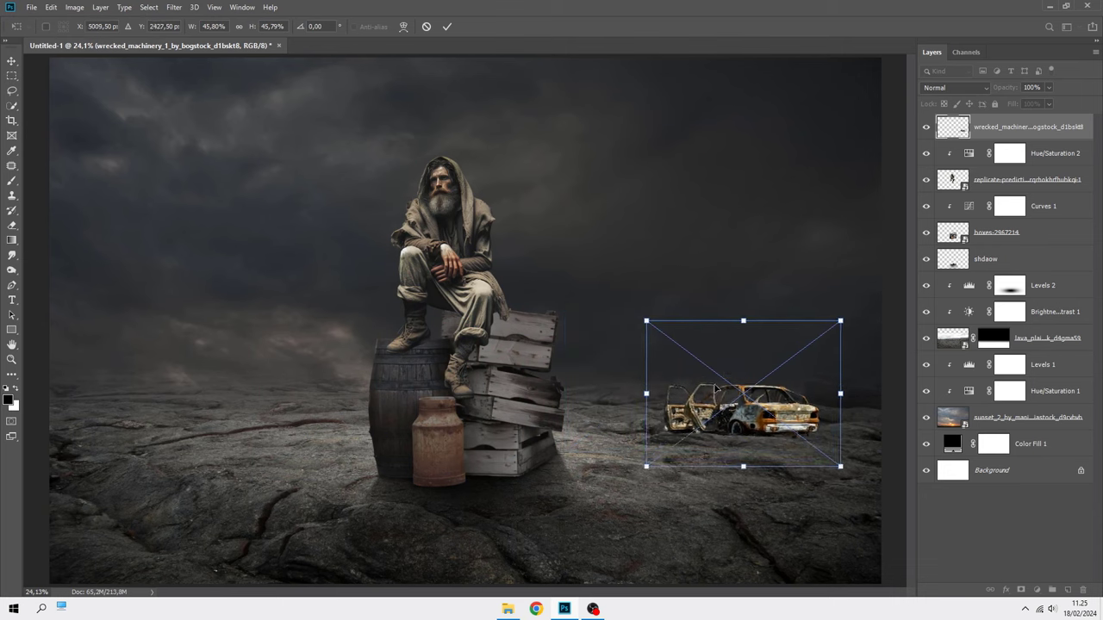
drag(715, 389, 714, 373)
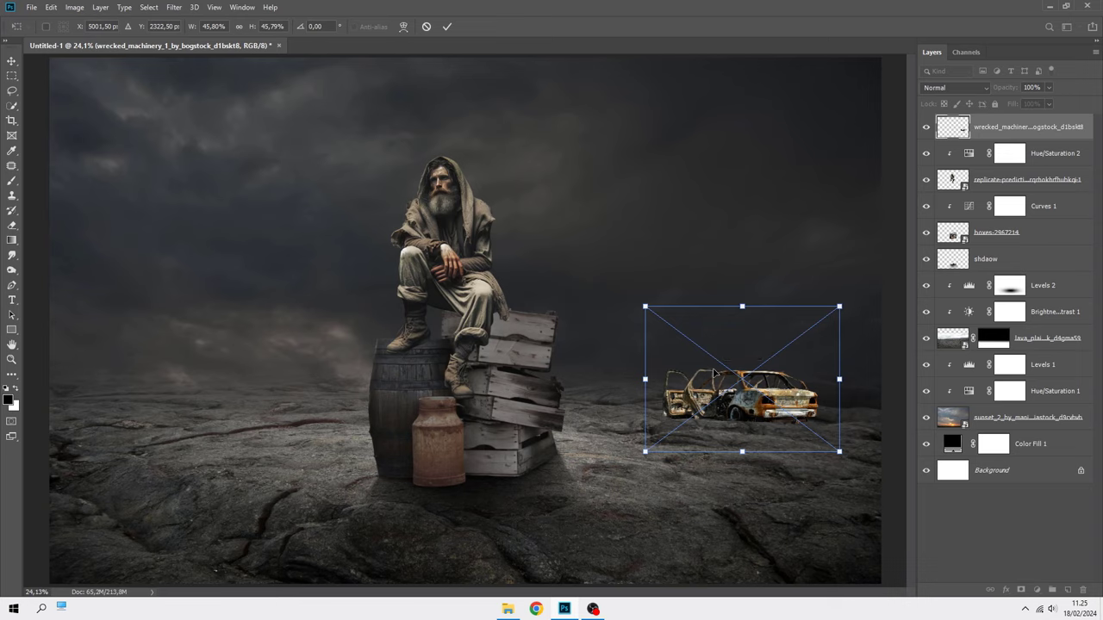
key(Return)
- Add a layer mask to the car and choose a hard round brush at 100% opacity
scroll(714, 373, up, 1)
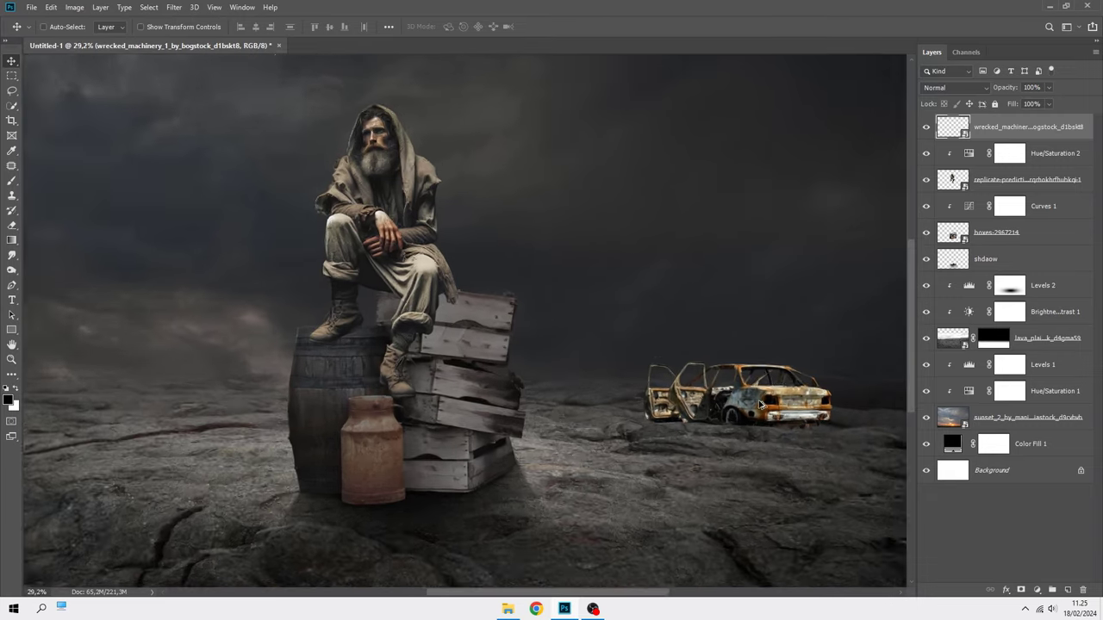
scroll(714, 376, up, 2)
scroll(715, 383, up, 2)
scroll(717, 420, up, 2)
drag(717, 420, 620, 395)
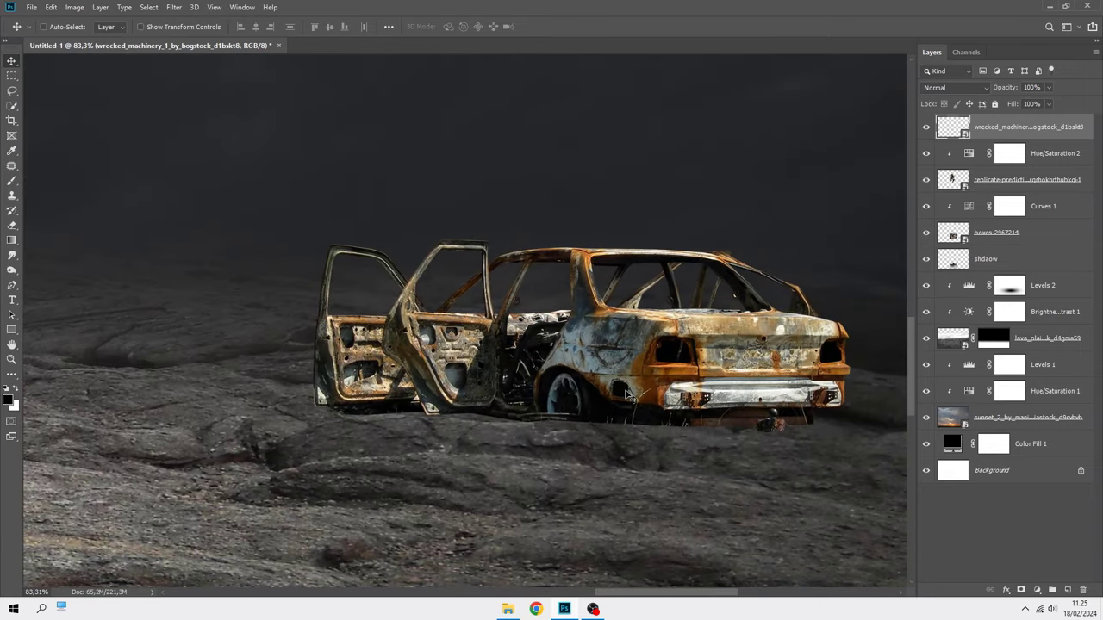
click(1020, 591)
scroll(525, 446, up, 1)
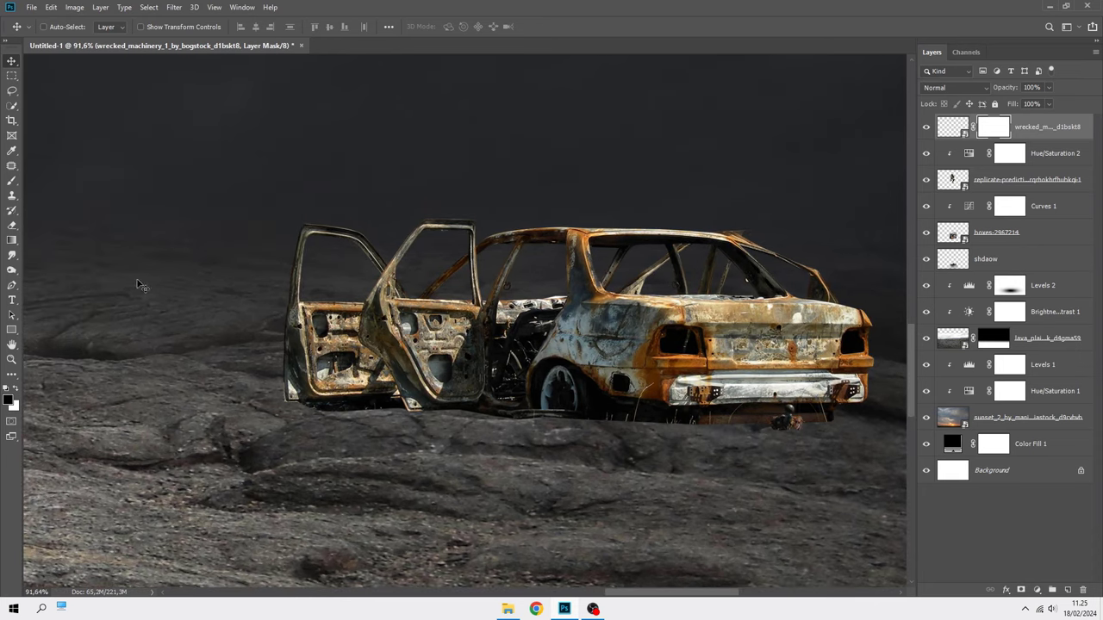
right_click(11, 182)
click(43, 182)
right_click(93, 188)
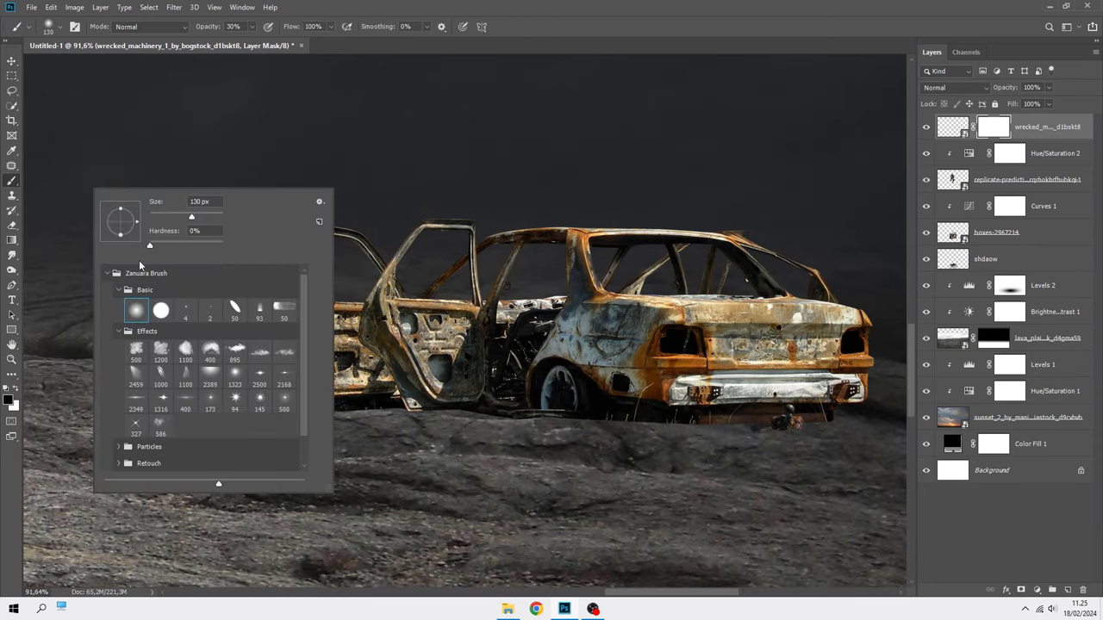
click(161, 311)
click(252, 27)
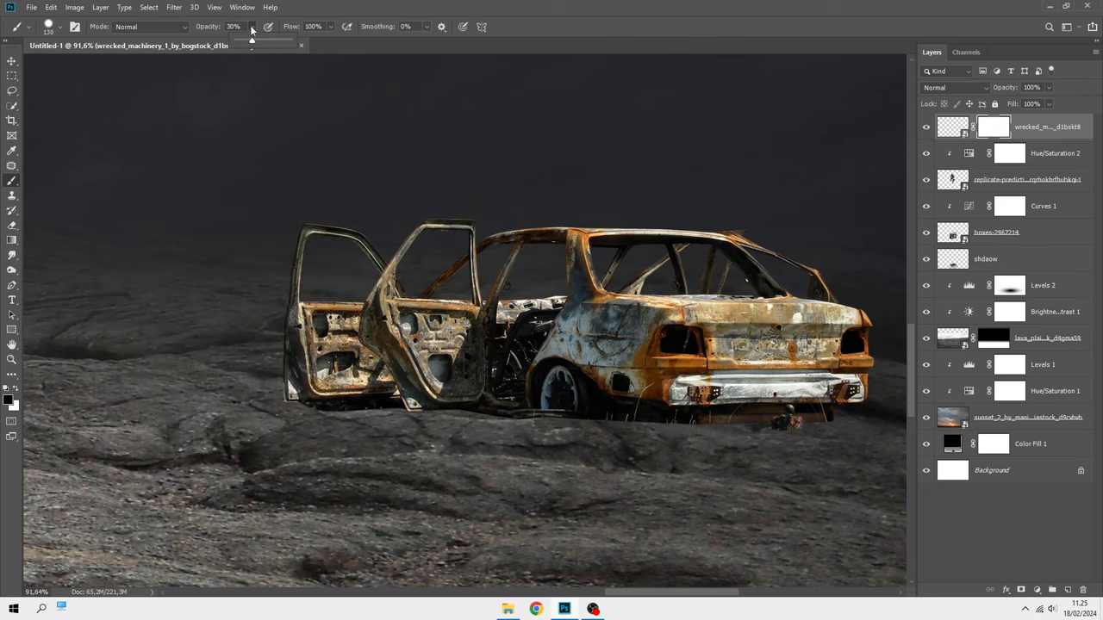
- Mask out the car's dark underside, tow hitch and bottom edge beneath the rear bumper
scroll(534, 398, up, 4)
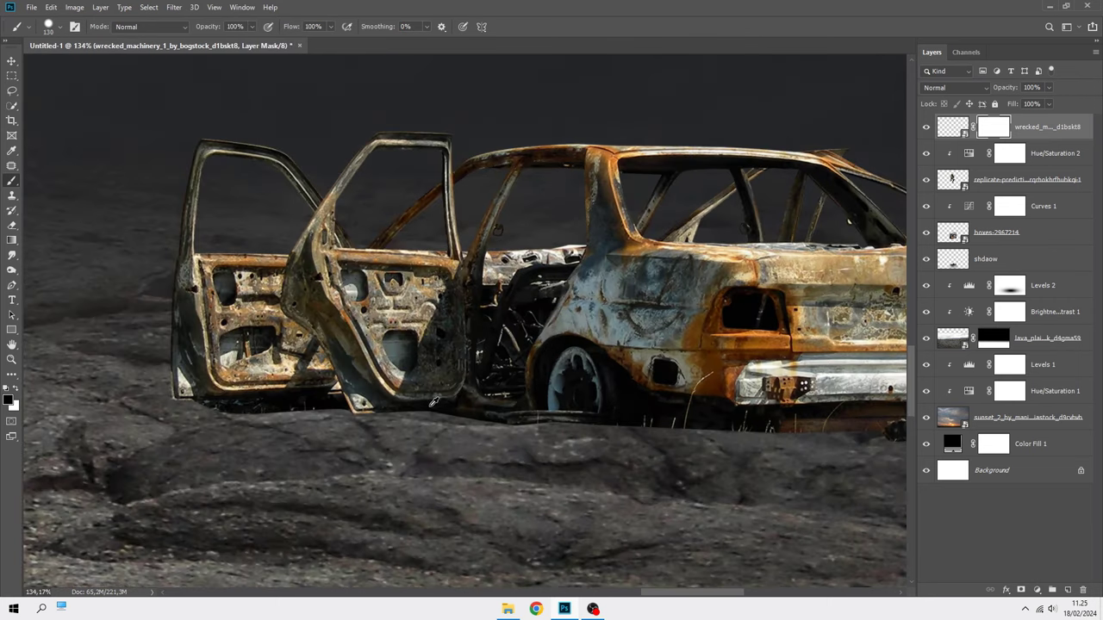
scroll(328, 403, up, 1)
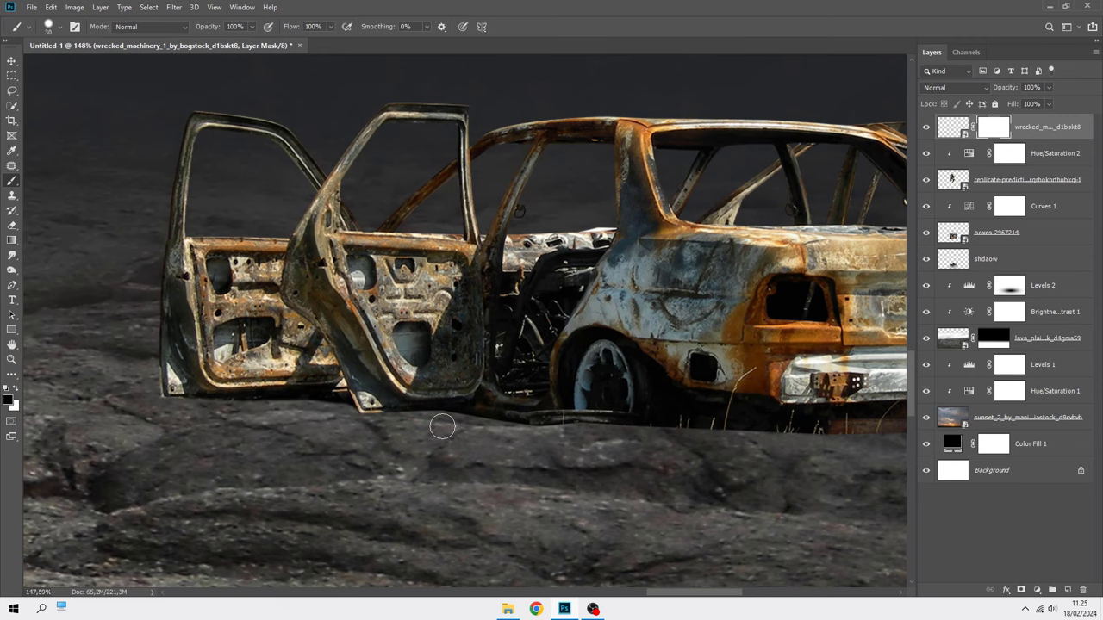
drag(483, 424, 608, 429)
drag(716, 447, 460, 460)
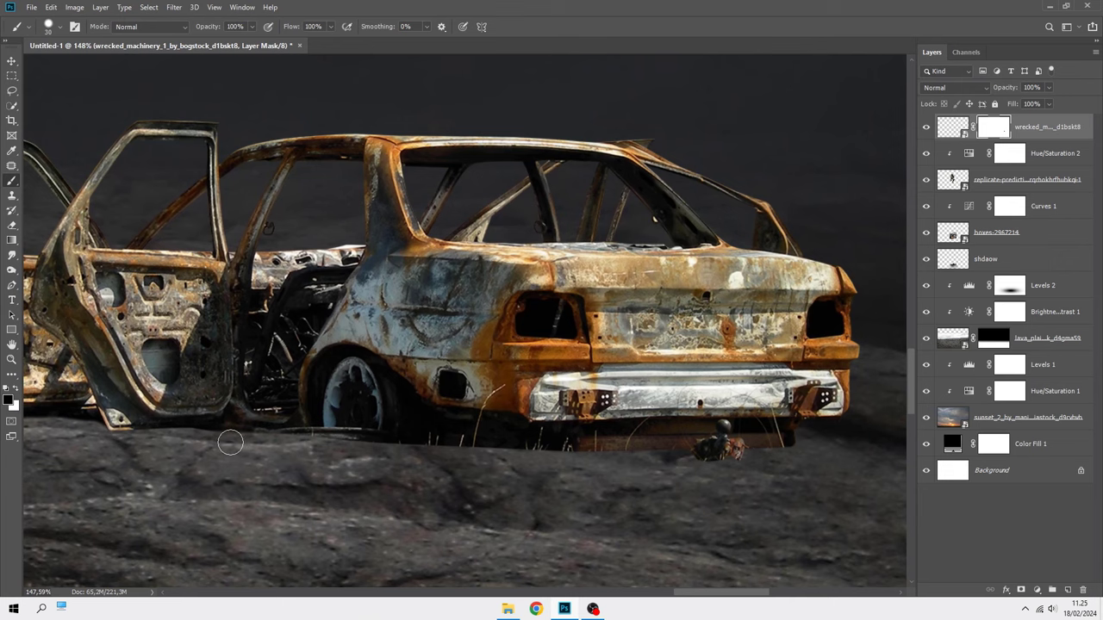
drag(306, 445, 824, 473)
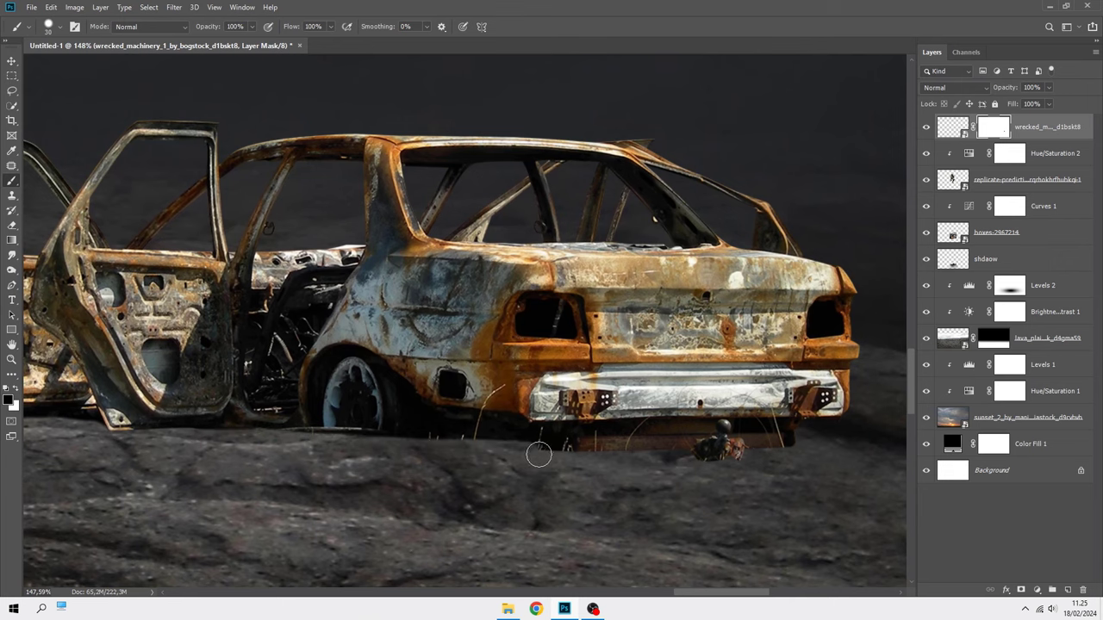
scroll(595, 442, down, 1)
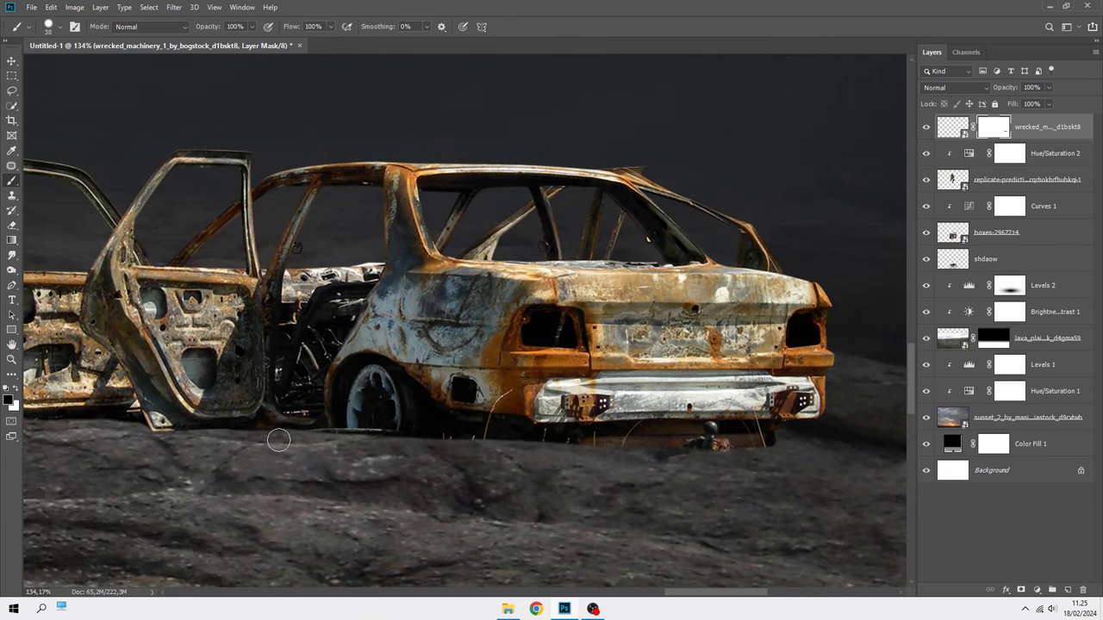
drag(274, 440, 775, 460)
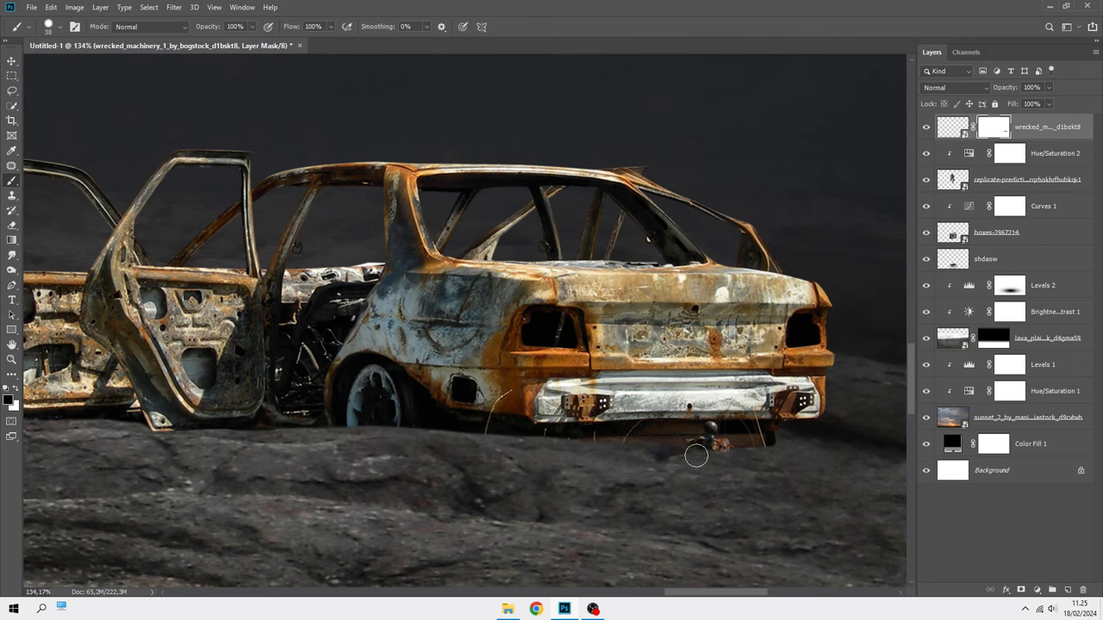
scroll(717, 422, down, 5)
scroll(696, 428, down, 1)
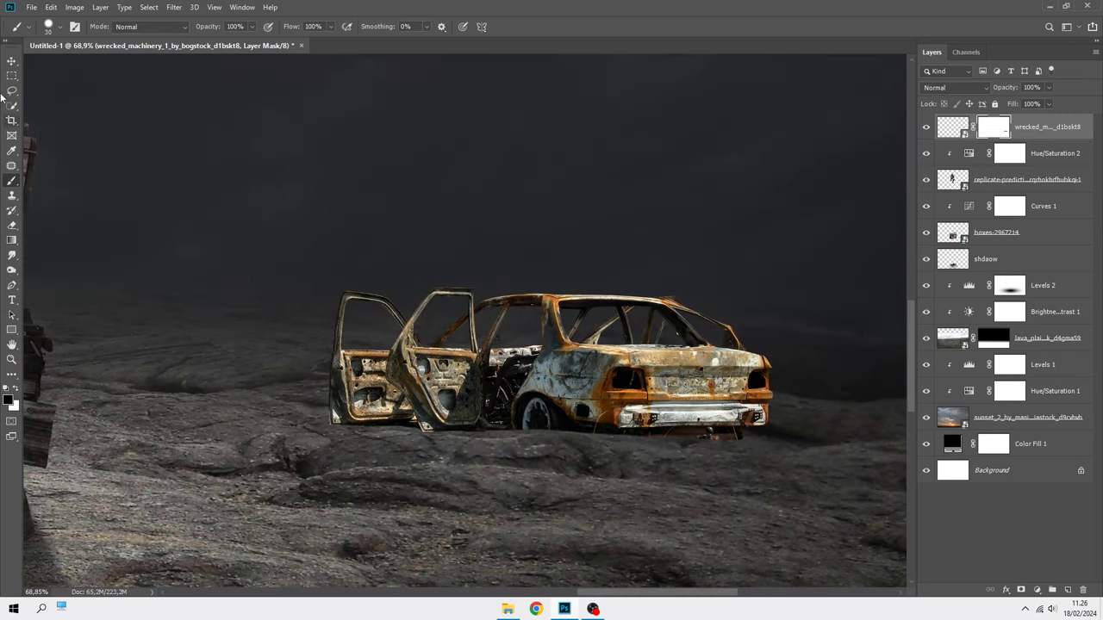
- Nudge the car down so it sits on the lava ground
key(v)
scroll(431, 345, up, 3)
drag(417, 334, 446, 412)
scroll(438, 362, down, 4)
scroll(465, 371, up, 2)
scroll(349, 381, up, 1)
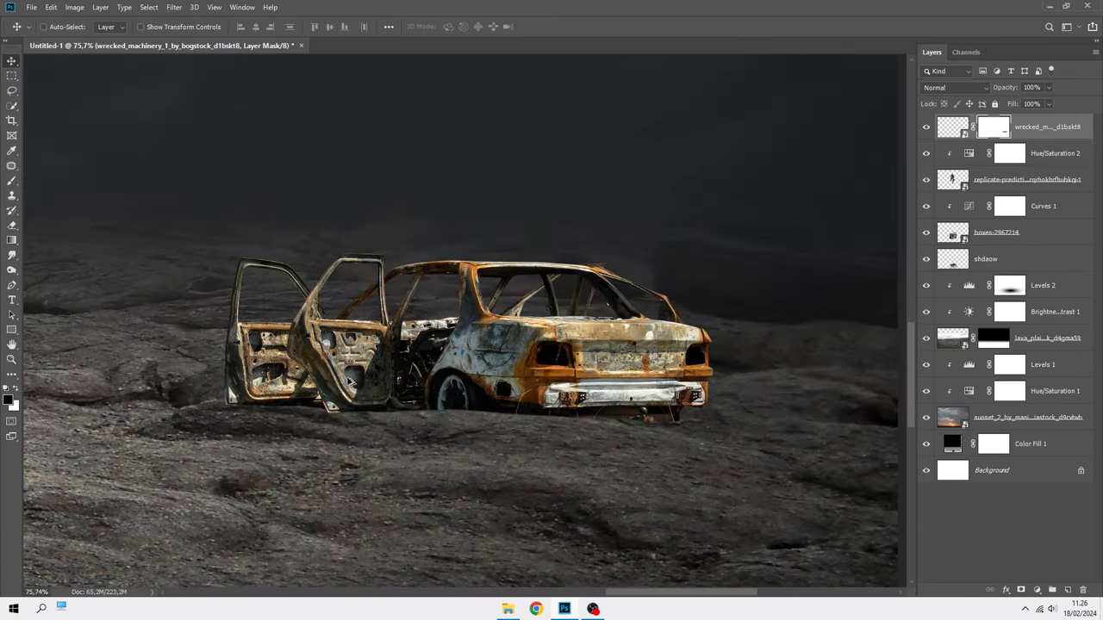
scroll(349, 380, up, 3)
- Lower the car layer's opacity to see the ridge and return to the brush on its mask
click(347, 377)
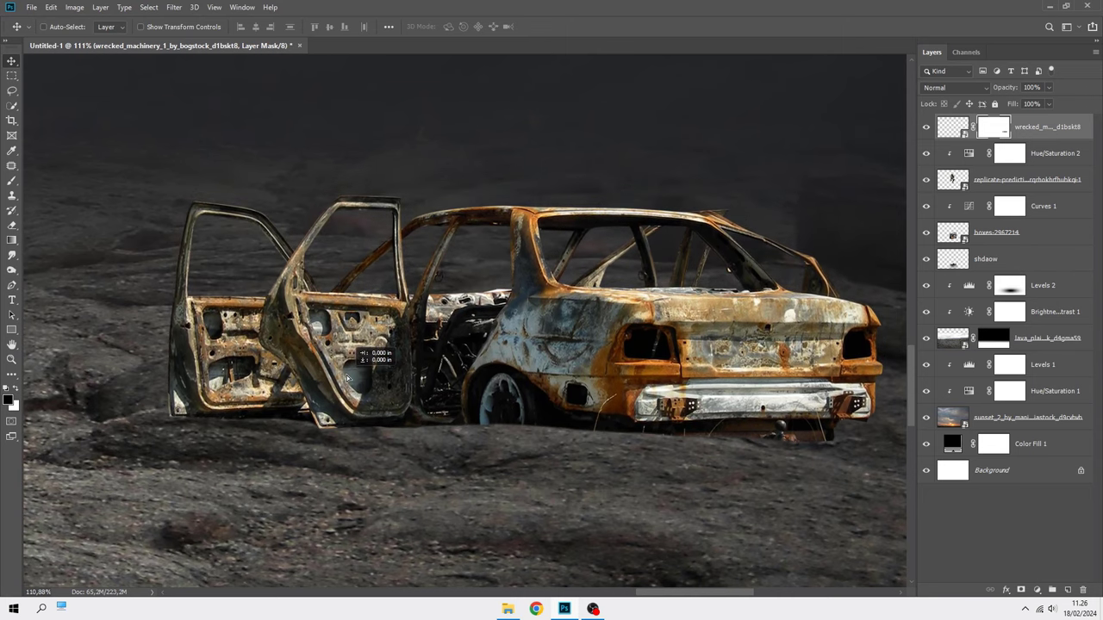
drag(347, 377, 592, 304)
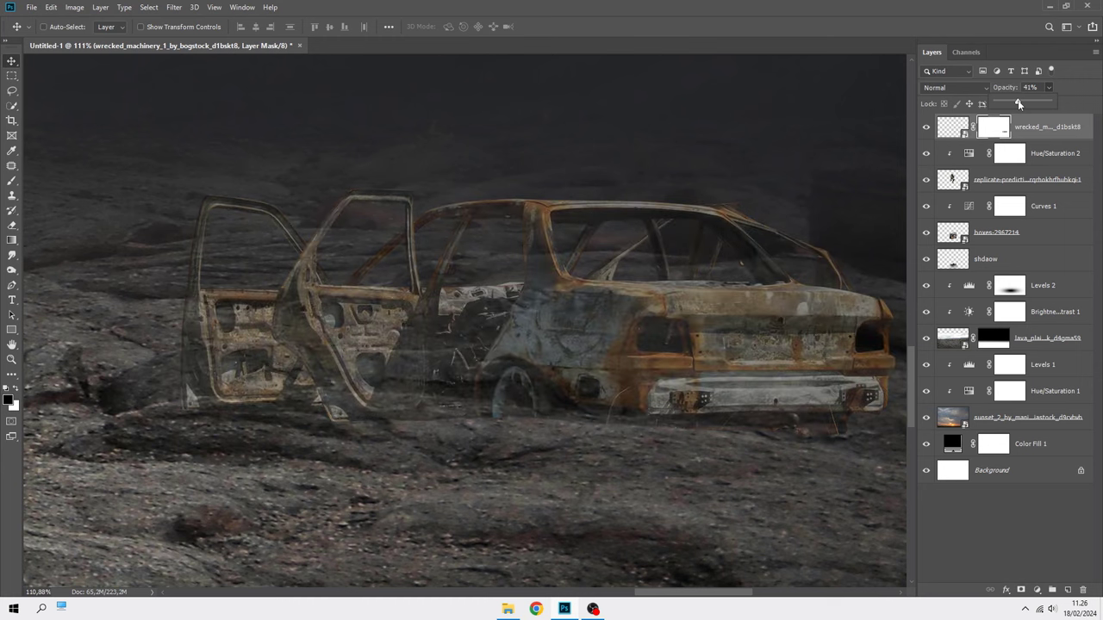
click(11, 181)
scroll(274, 420, down, 1)
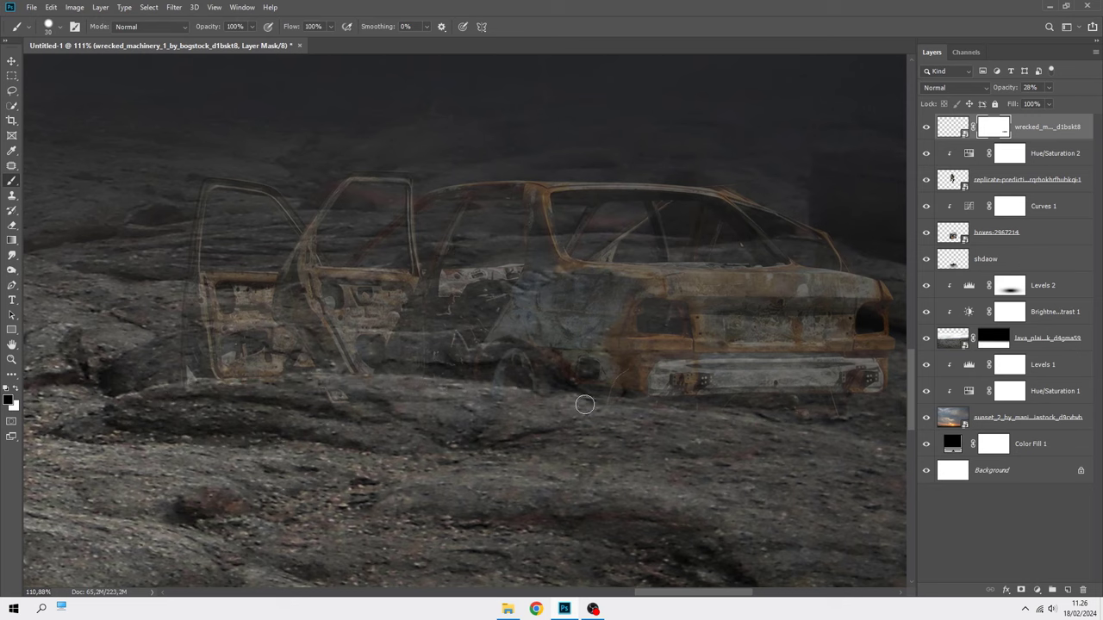
- Restore the car layer to 100% opacity, enlarge the brush, and select Hue/Saturation 2
click(1048, 87)
drag(1069, 103, 1087, 103)
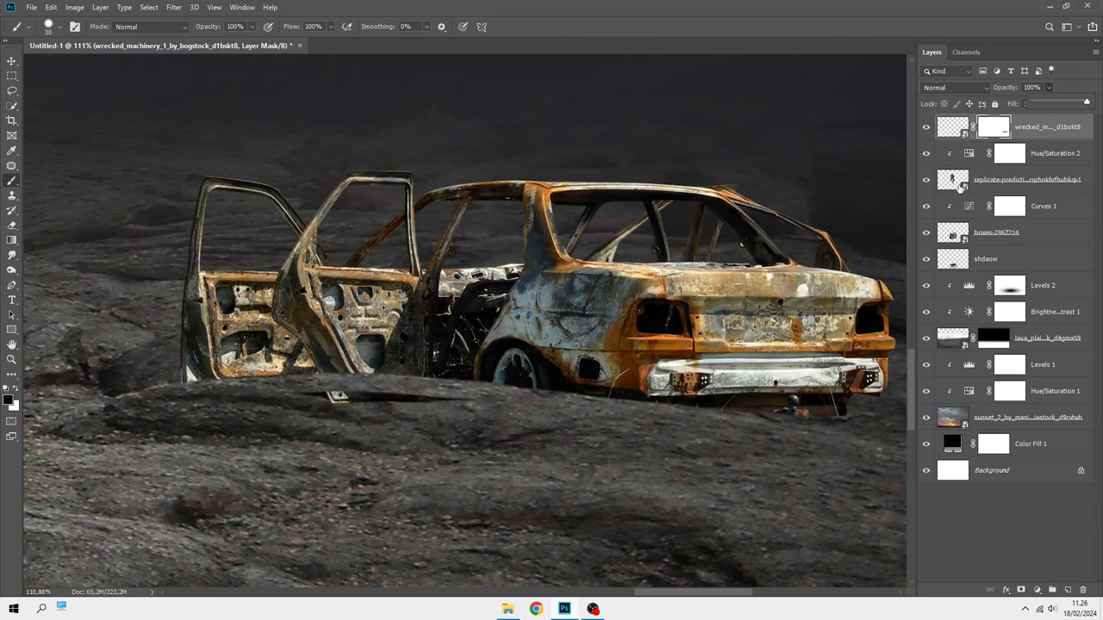
click(304, 395)
key(bracketright)
key(bracketright)
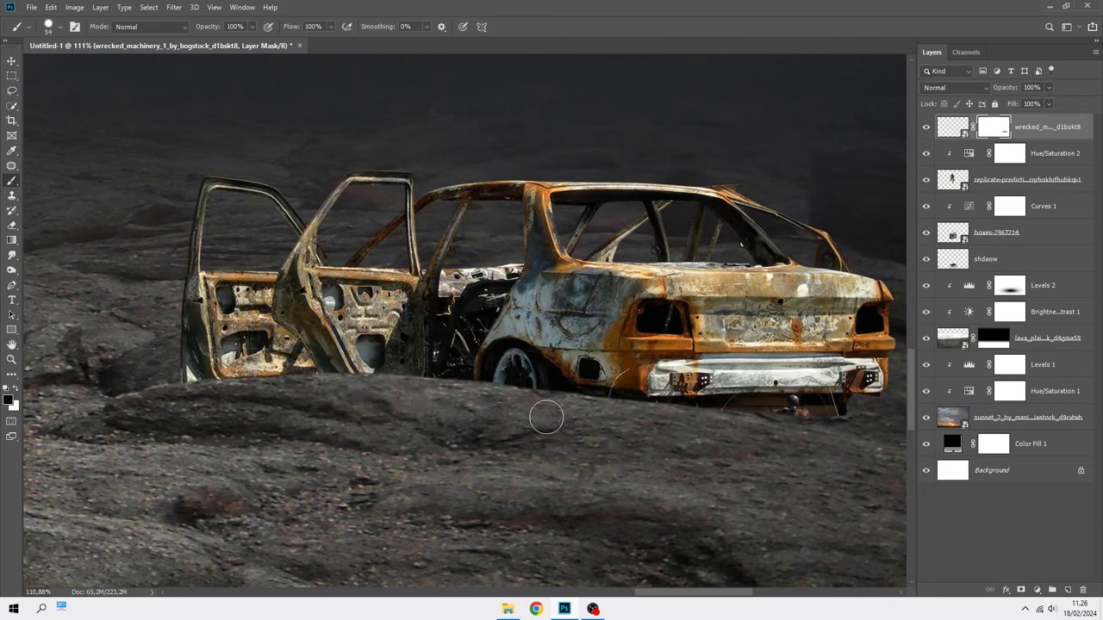
scroll(539, 388, down, 5)
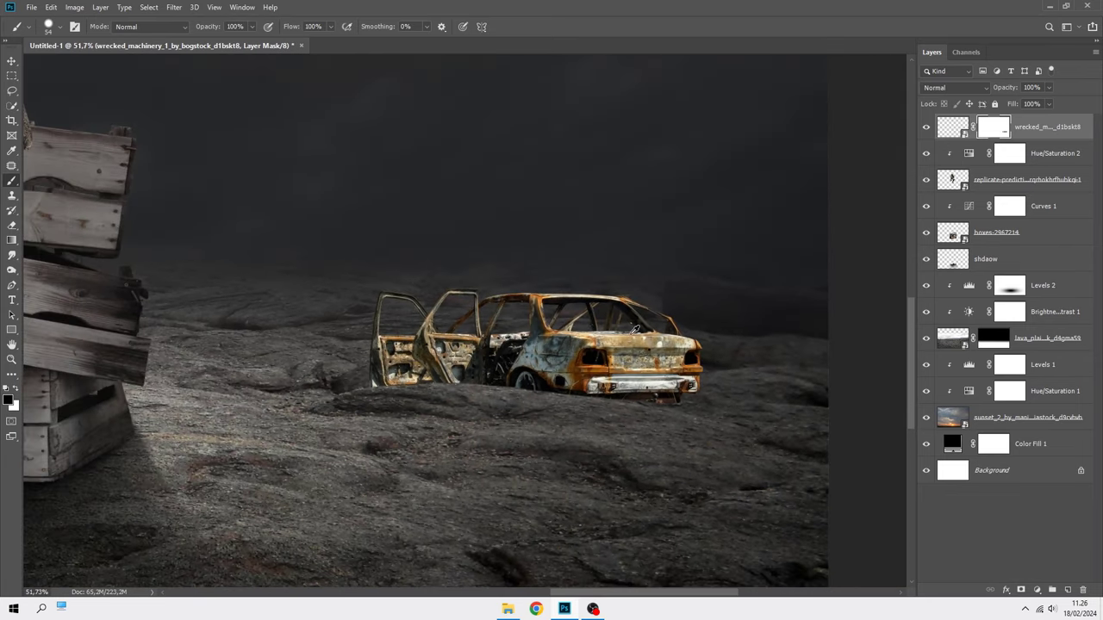
drag(635, 365, 596, 359)
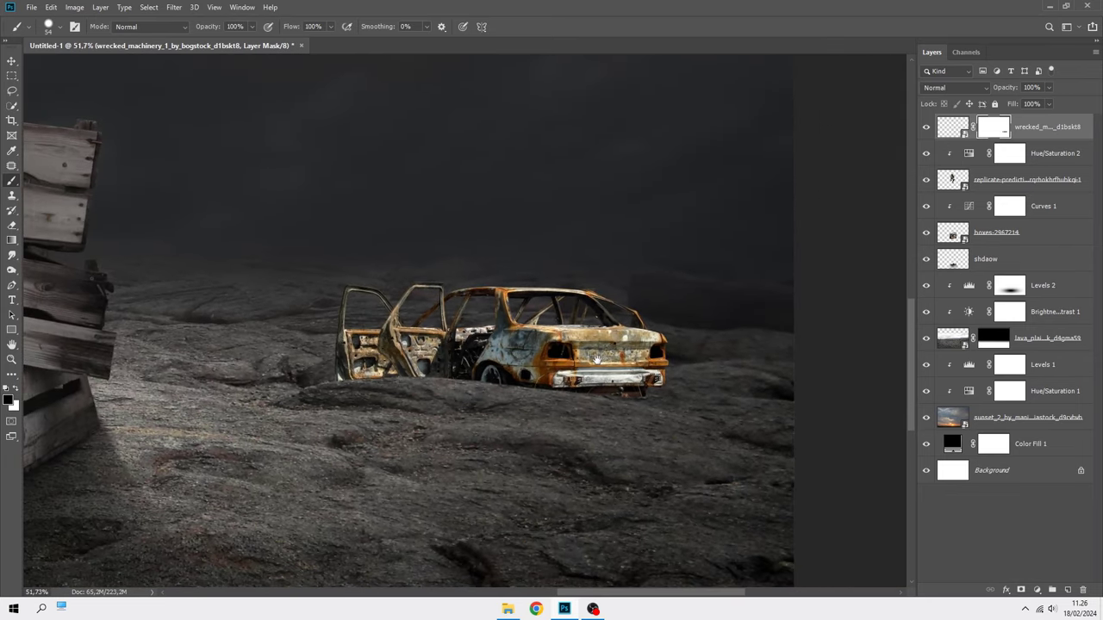
click(1051, 157)
- Add a new empty layer above Hue/Saturation 2 and enlarge the brush to about 64
click(1067, 590)
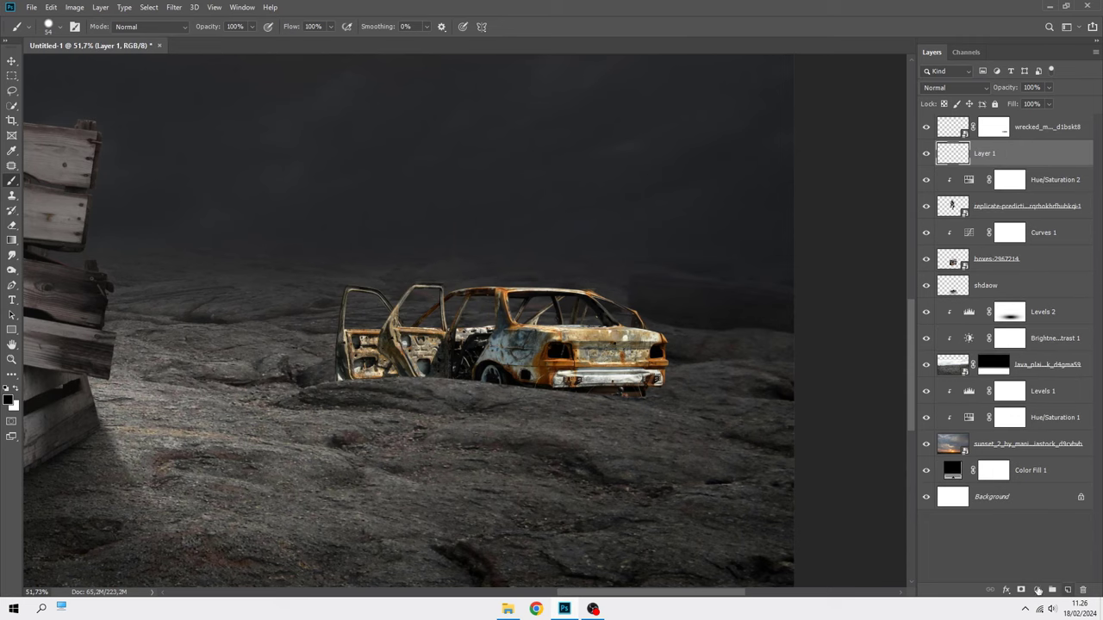
scroll(519, 373, up, 1)
scroll(613, 418, up, 1)
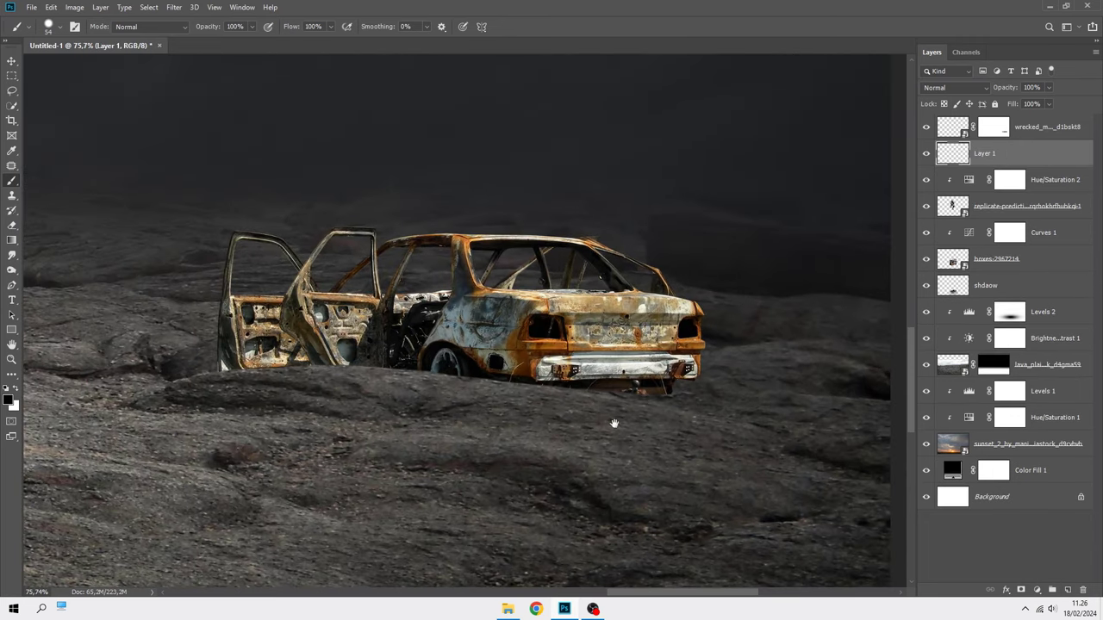
scroll(613, 418, up, 1)
scroll(423, 336, up, 1)
drag(410, 303, 847, 409)
drag(457, 298, 475, 300)
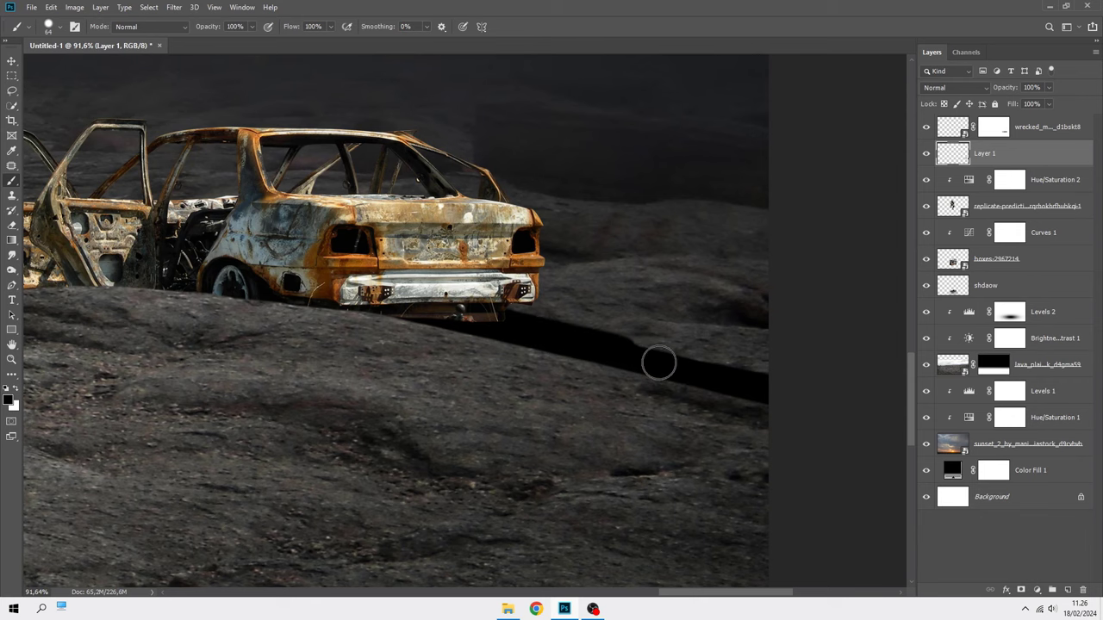
scroll(499, 326, down, 2)
scroll(499, 326, down, 1)
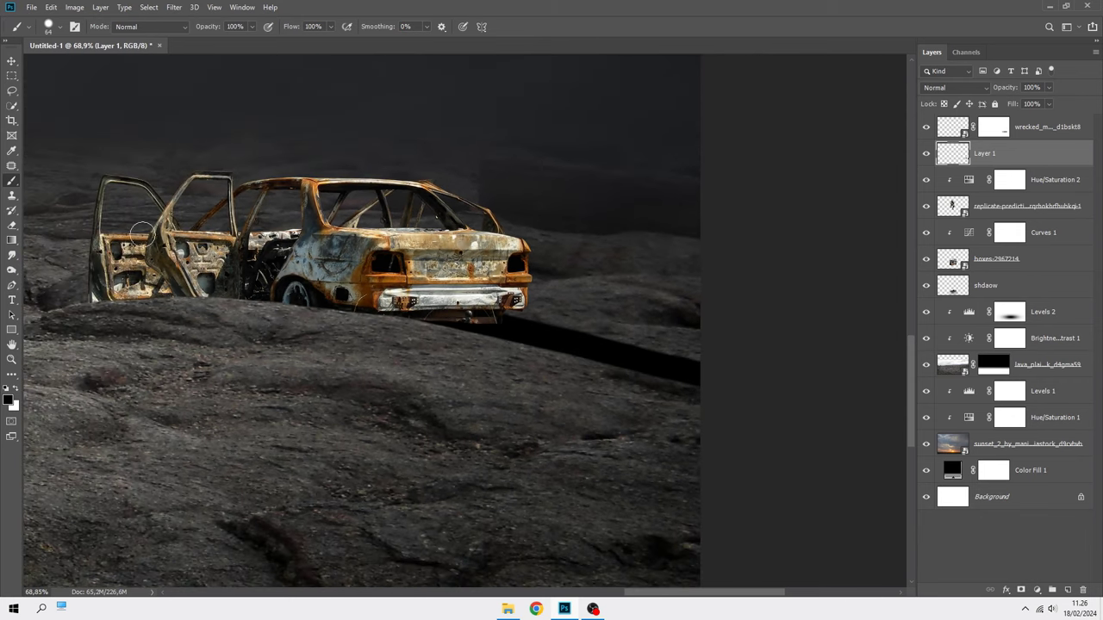
- Soften the ground shadow right of the car with a 274 px eraser
right_click(11, 225)
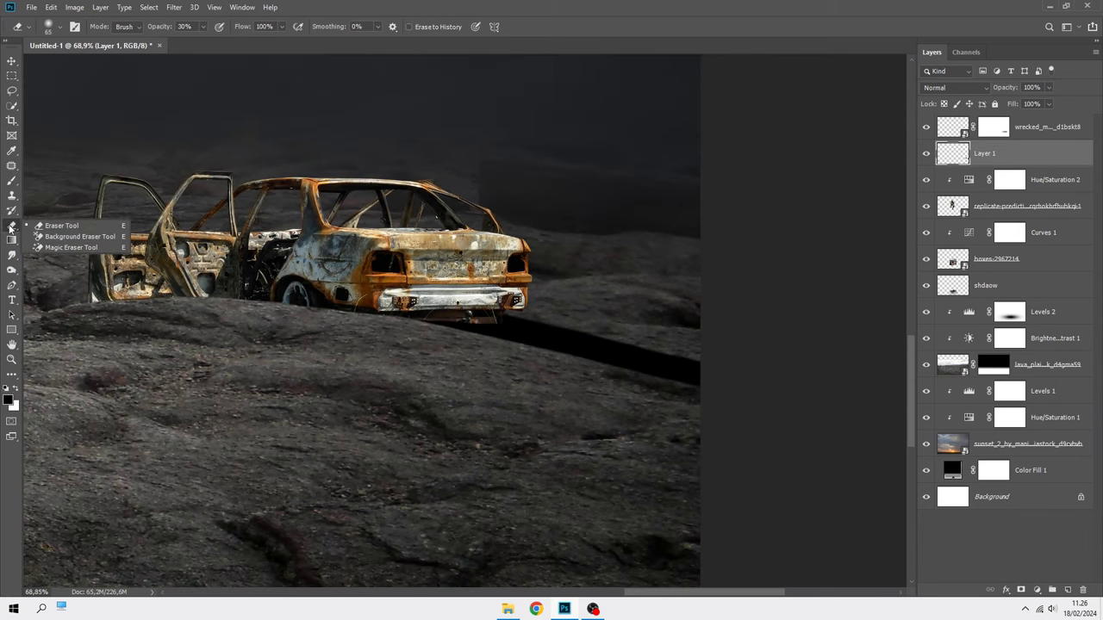
click(60, 224)
drag(583, 303, 603, 300)
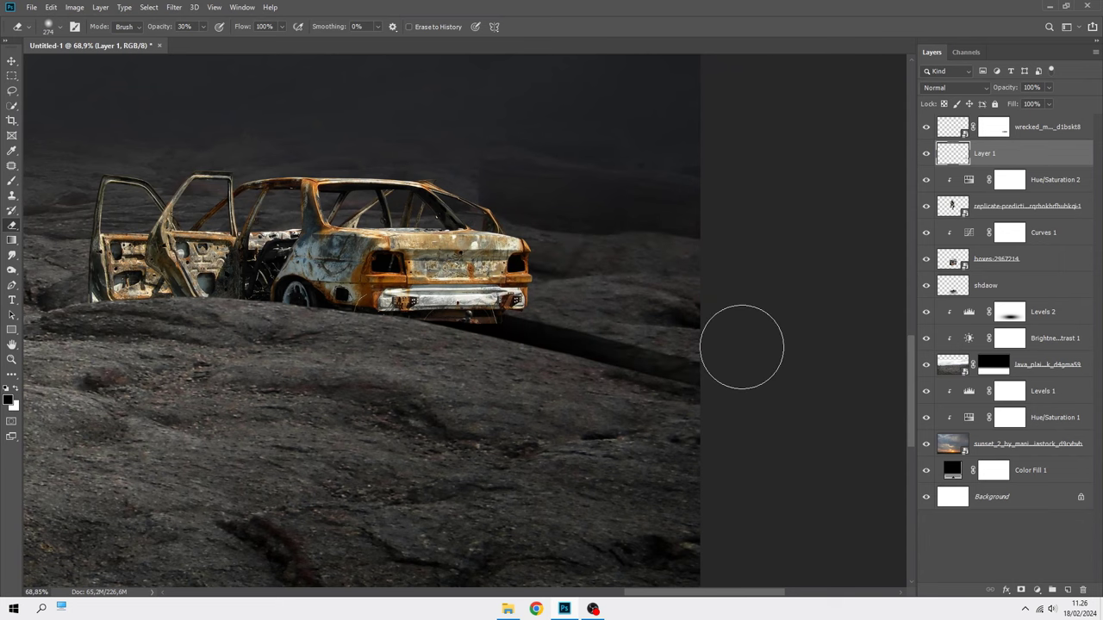
drag(601, 393, 716, 407)
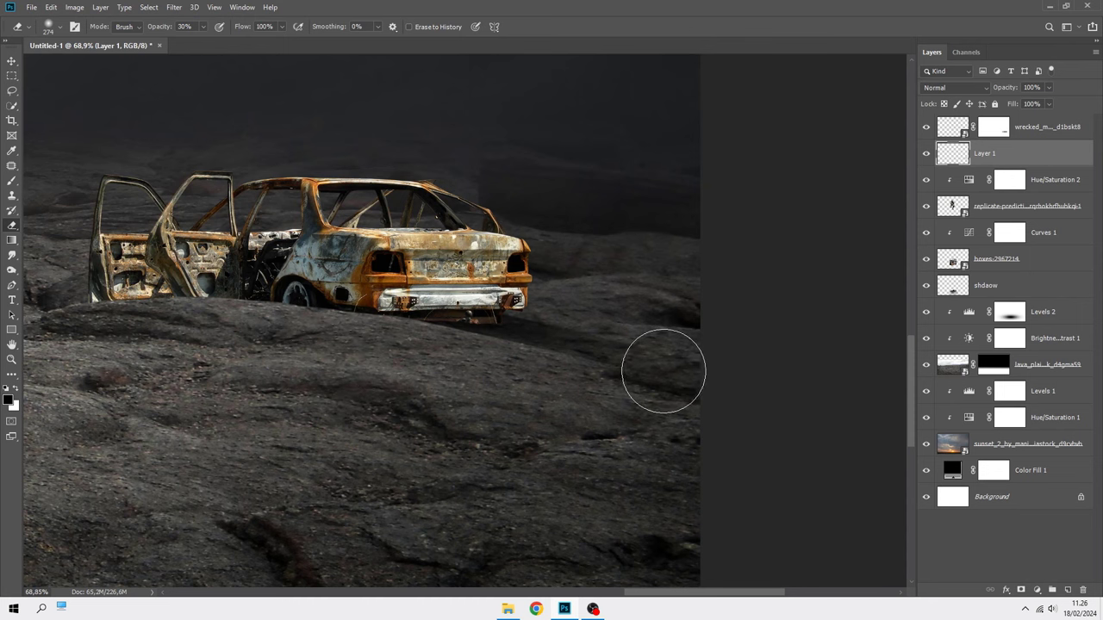
scroll(594, 310, down, 2)
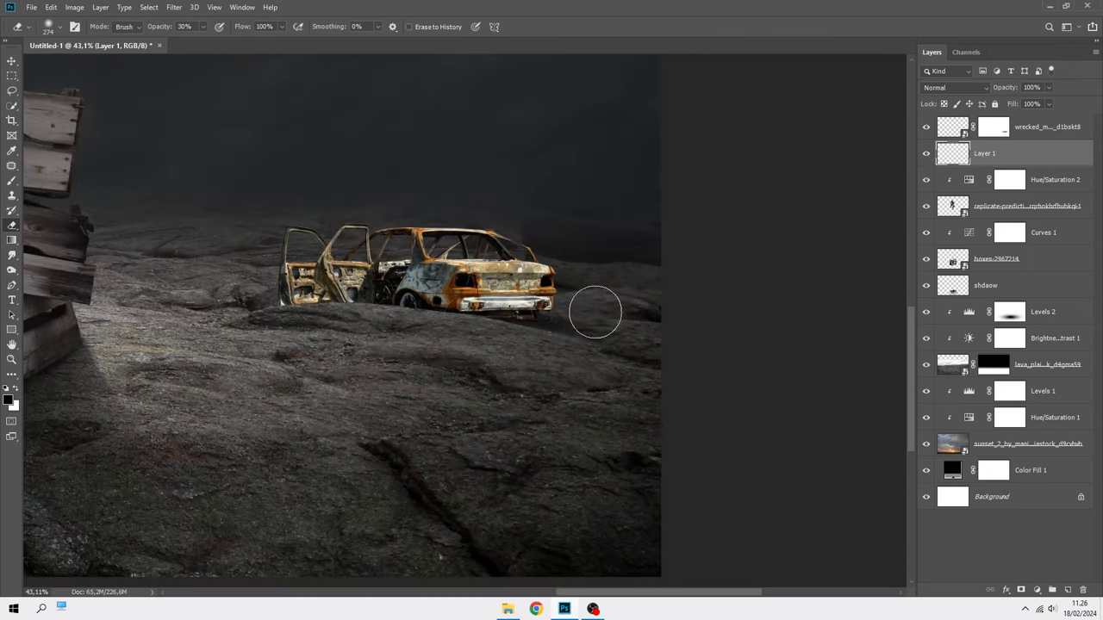
scroll(379, 314, down, 2)
scroll(379, 313, down, 1)
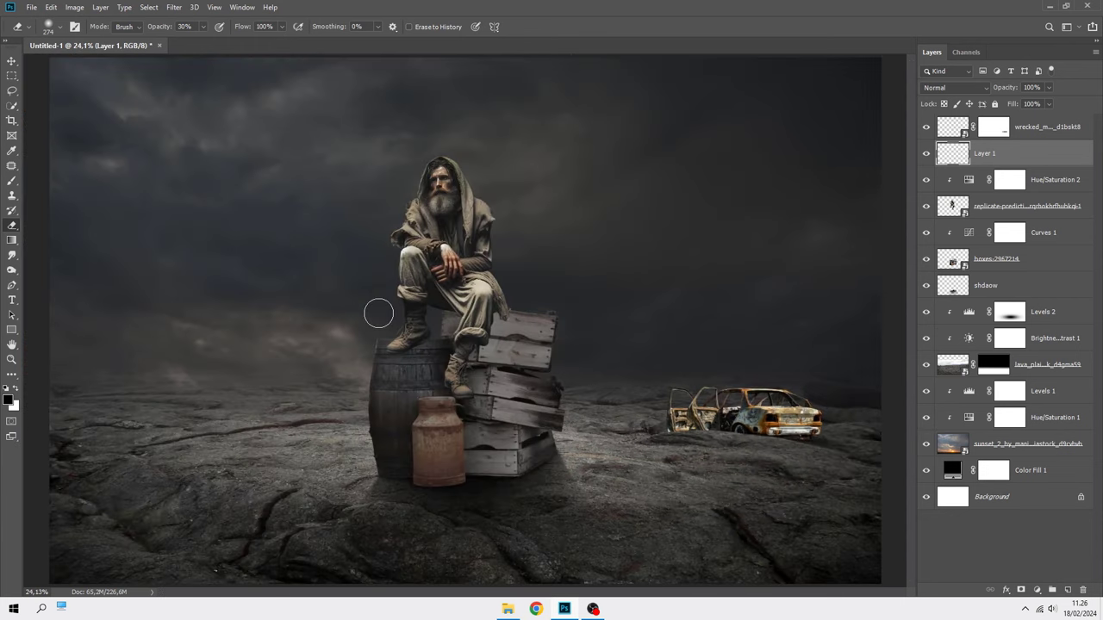
- Rename Layer 1 to 'shadow'
double_click(986, 154)
text(w)
key(Return)
click(1031, 129)
- Clip a Hue/Saturation adjustment to the wrecked car with saturation -69 and lightness -30
click(1037, 590)
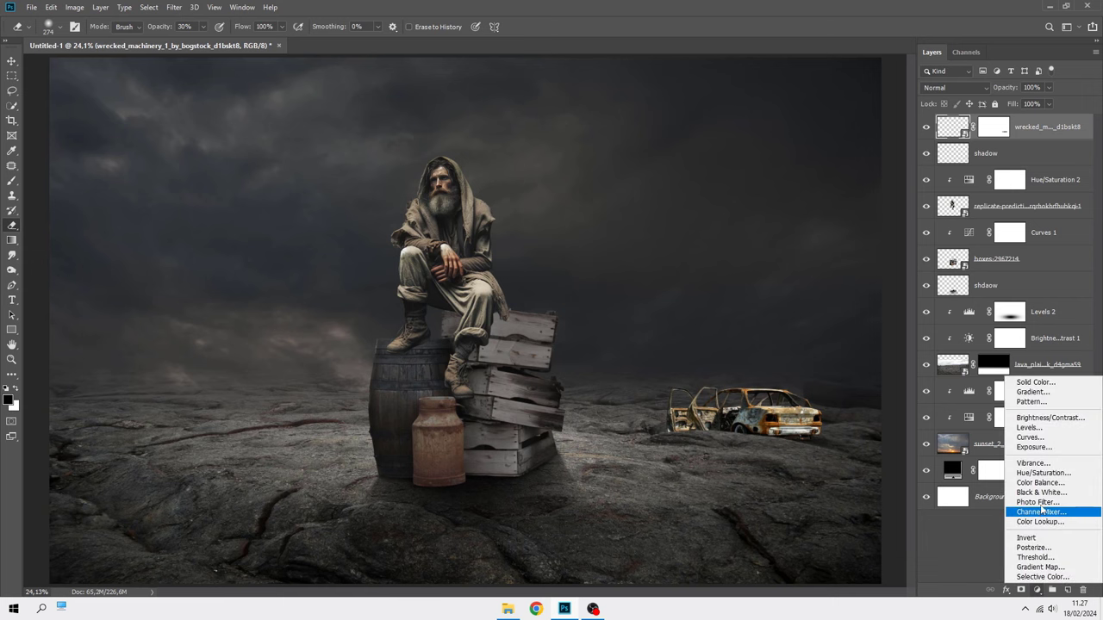
click(993, 475)
click(824, 445)
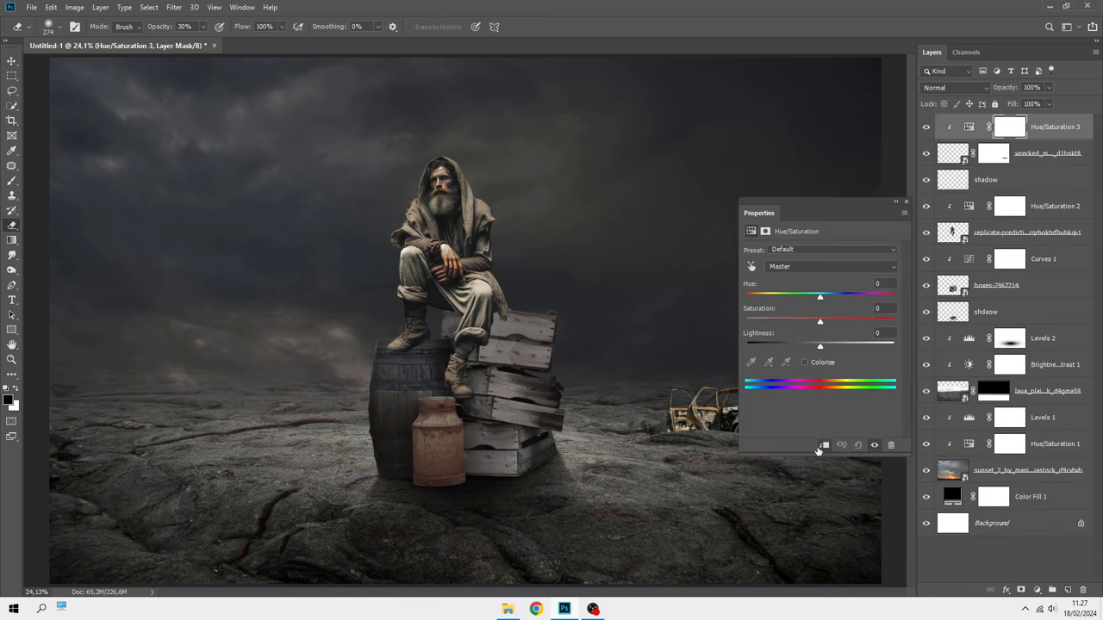
scroll(681, 430, up, 1)
scroll(638, 428, up, 1)
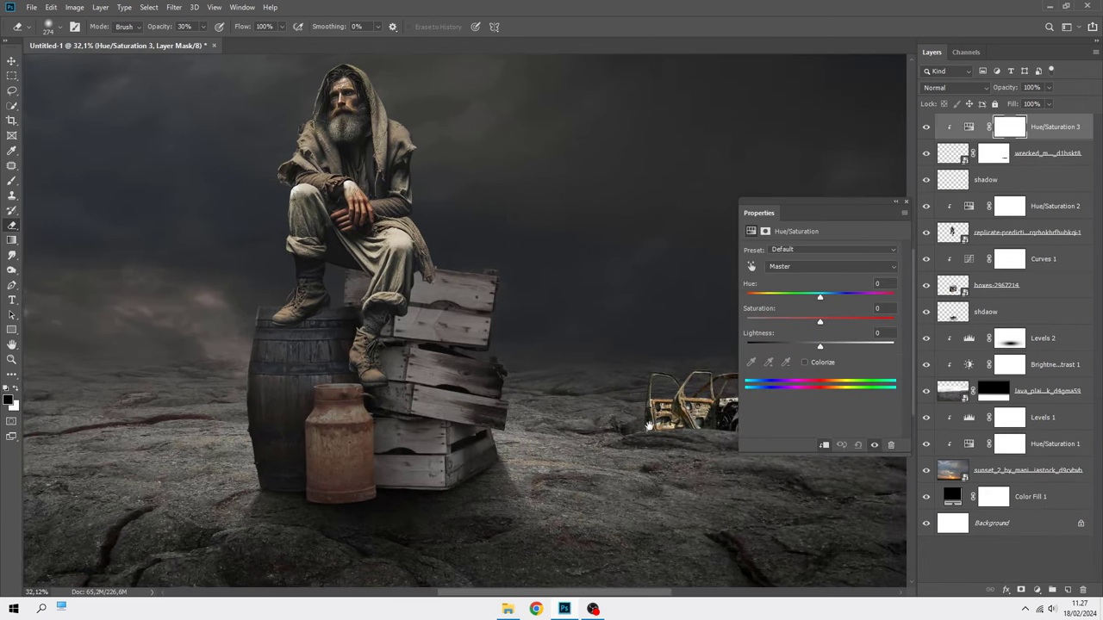
scroll(595, 425, up, 1)
scroll(507, 419, up, 1)
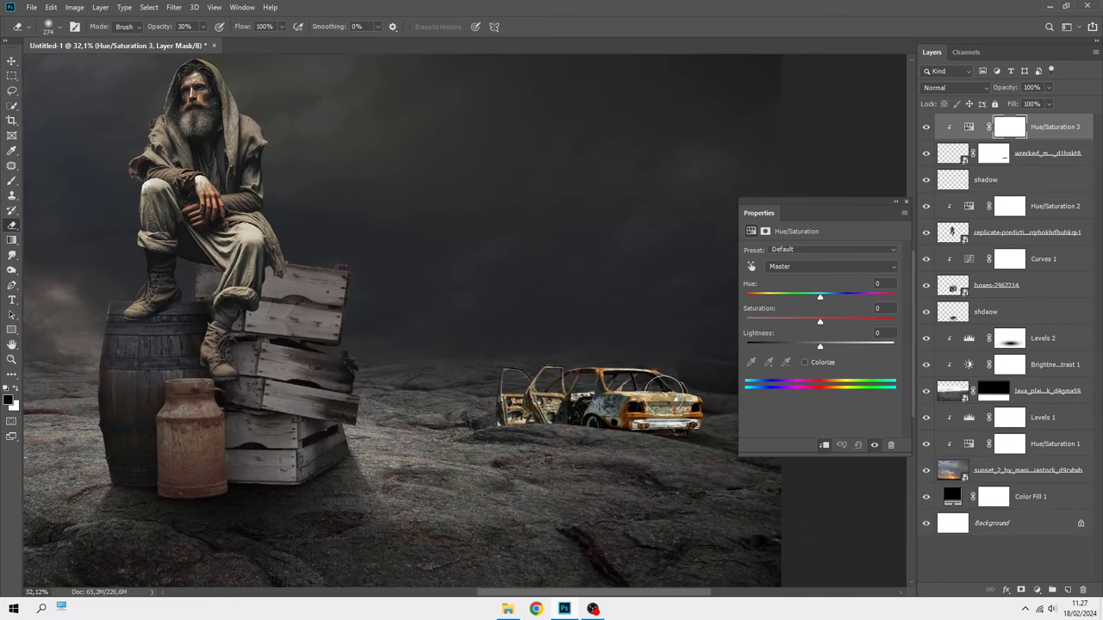
drag(819, 322, 790, 324)
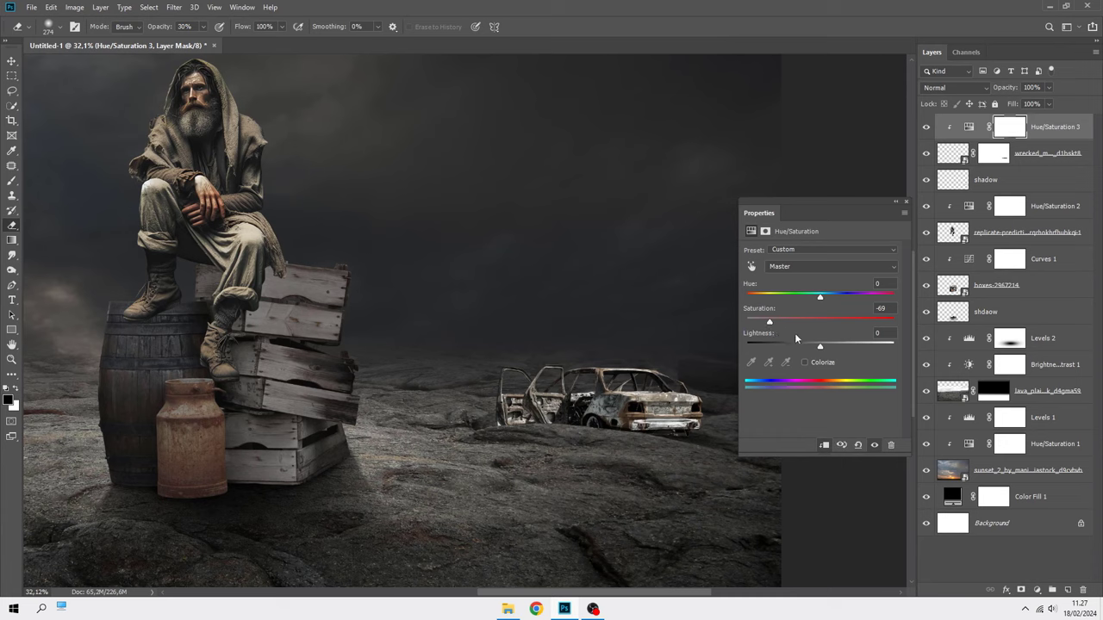
drag(820, 347, 798, 350)
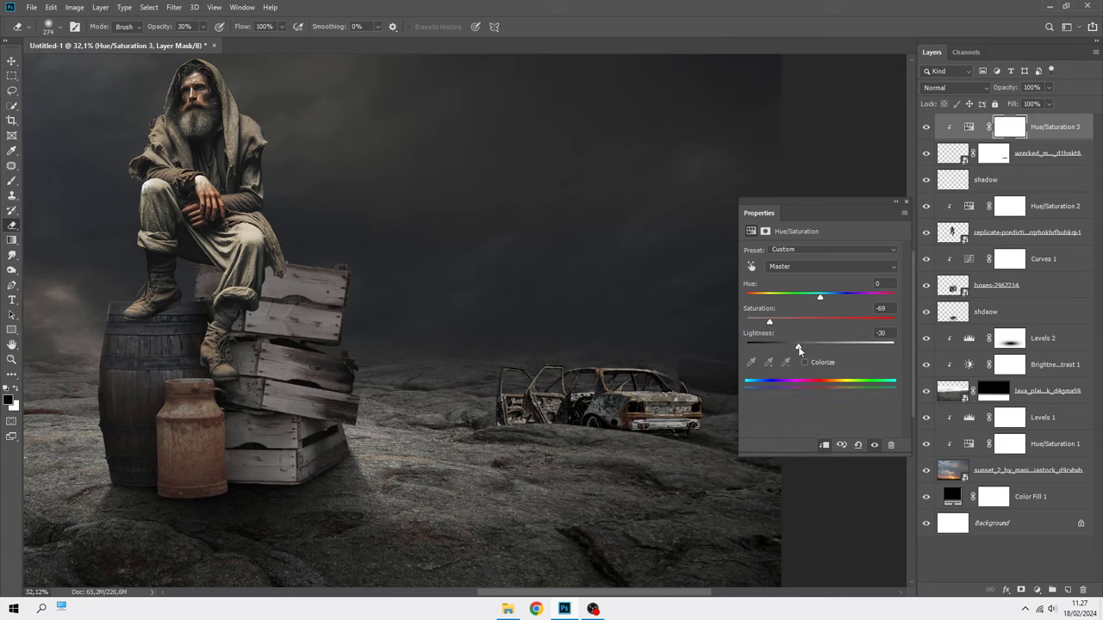
click(906, 201)
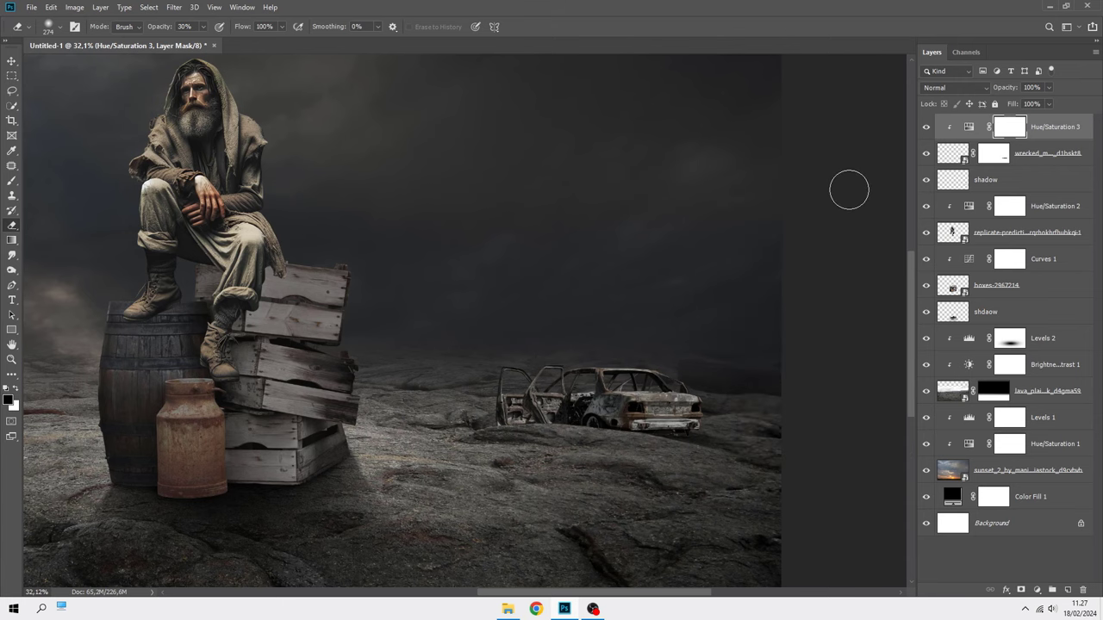
key(ctrl+0)
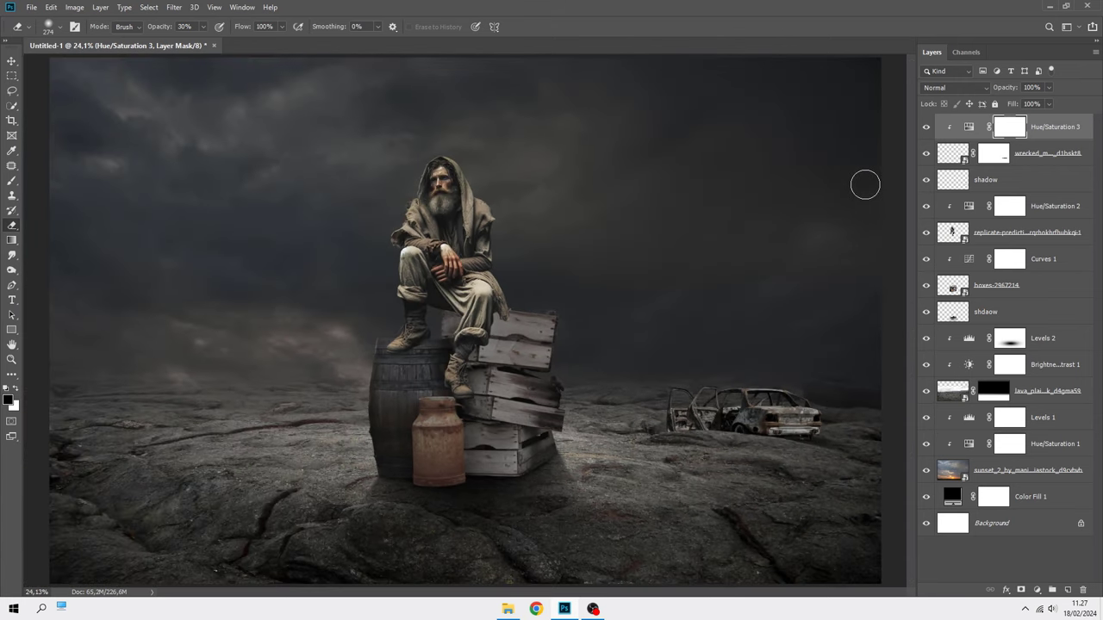
click(1031, 131)
- Open the dirt_charge dust image and drag its layer into the Untitled-1 composite
key(v)
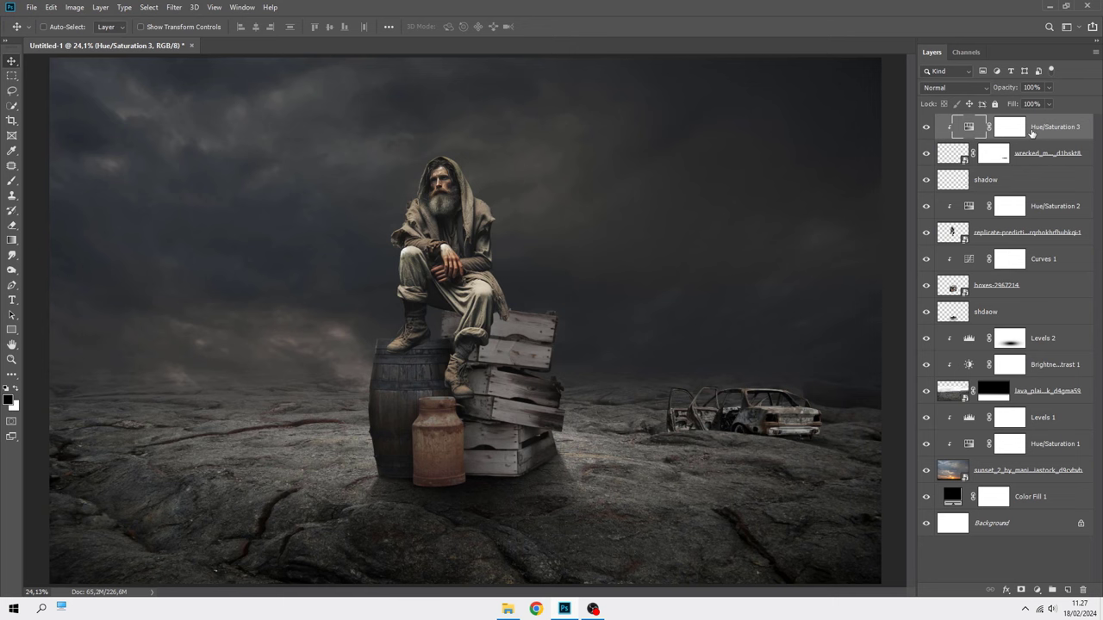
click(508, 608)
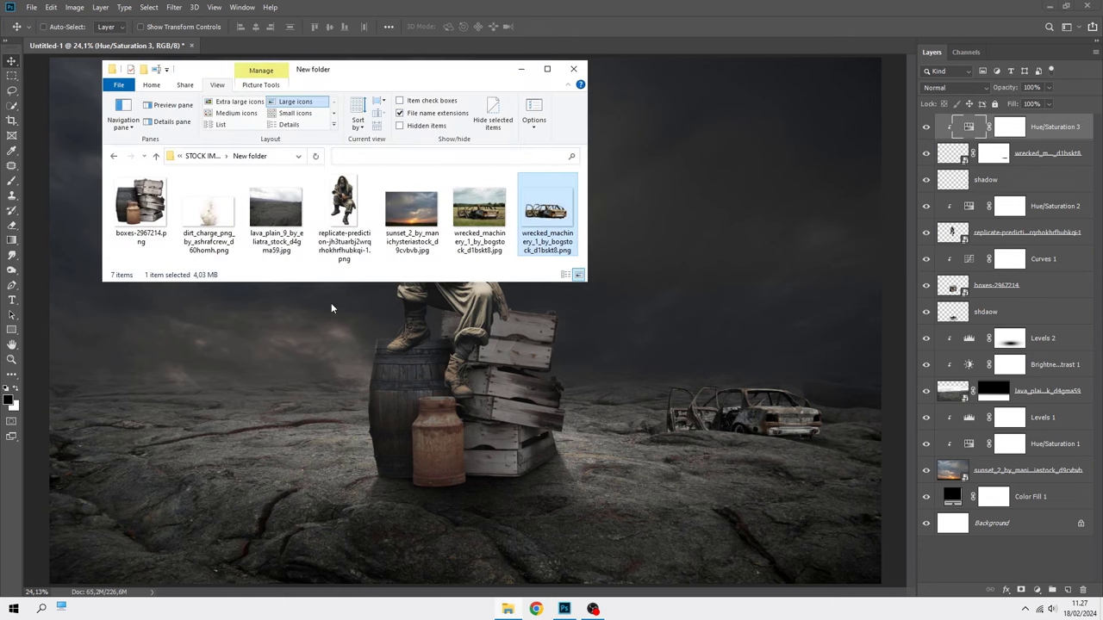
drag(208, 212, 451, 377)
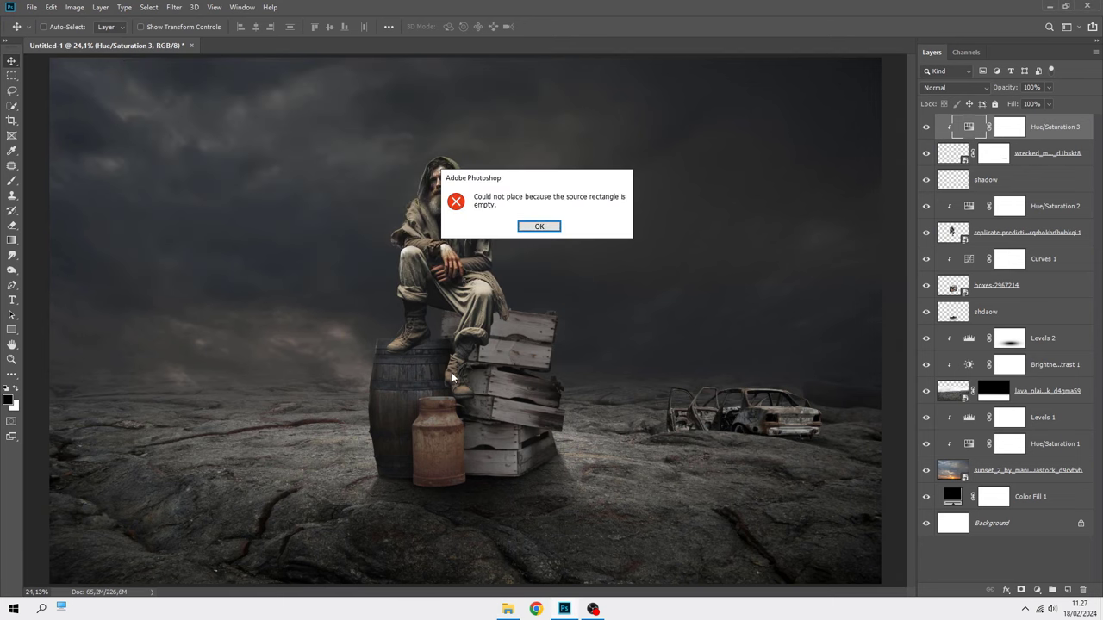
click(550, 227)
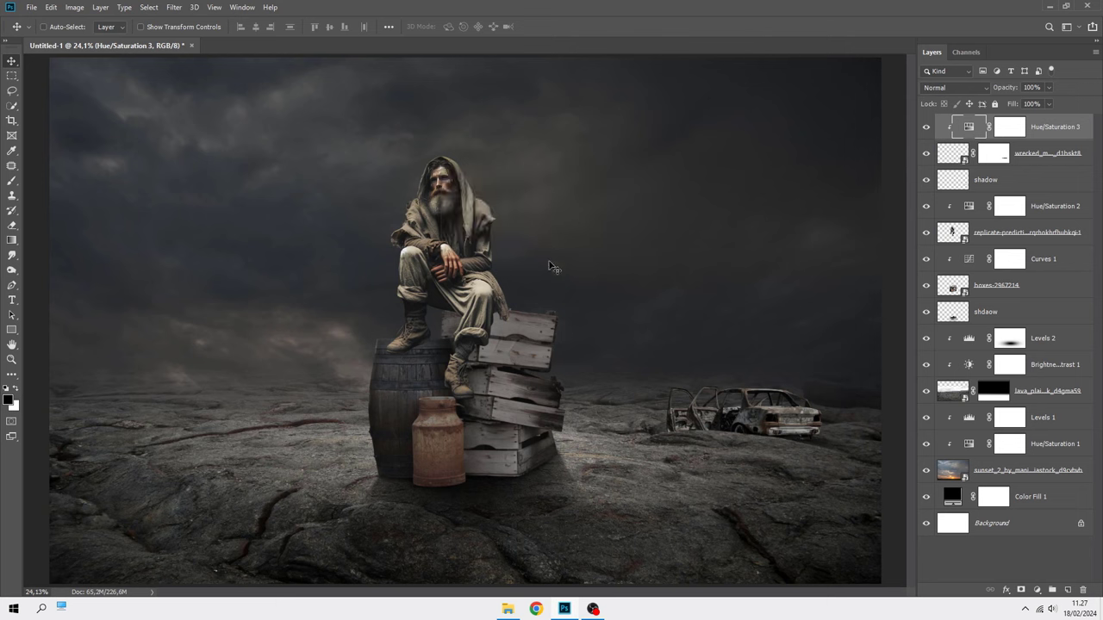
click(507, 610)
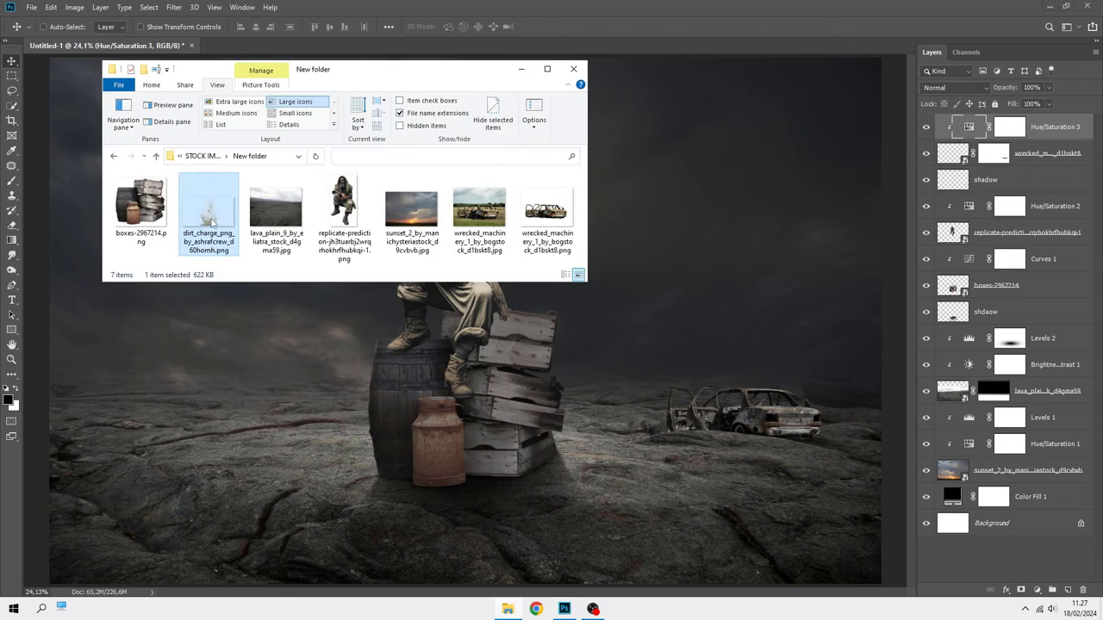
drag(211, 222, 302, 47)
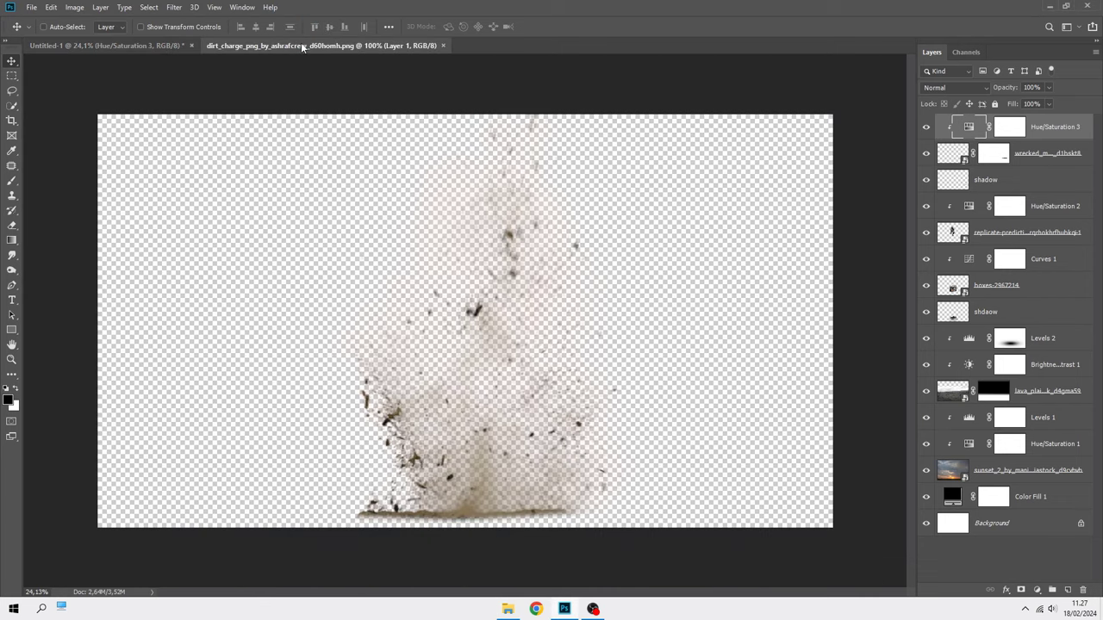
mouse_move(391, 268)
mouse_down()
mouse_move(124, 49)
mouse_move(459, 283)
mouse_move(473, 414)
mouse_up()
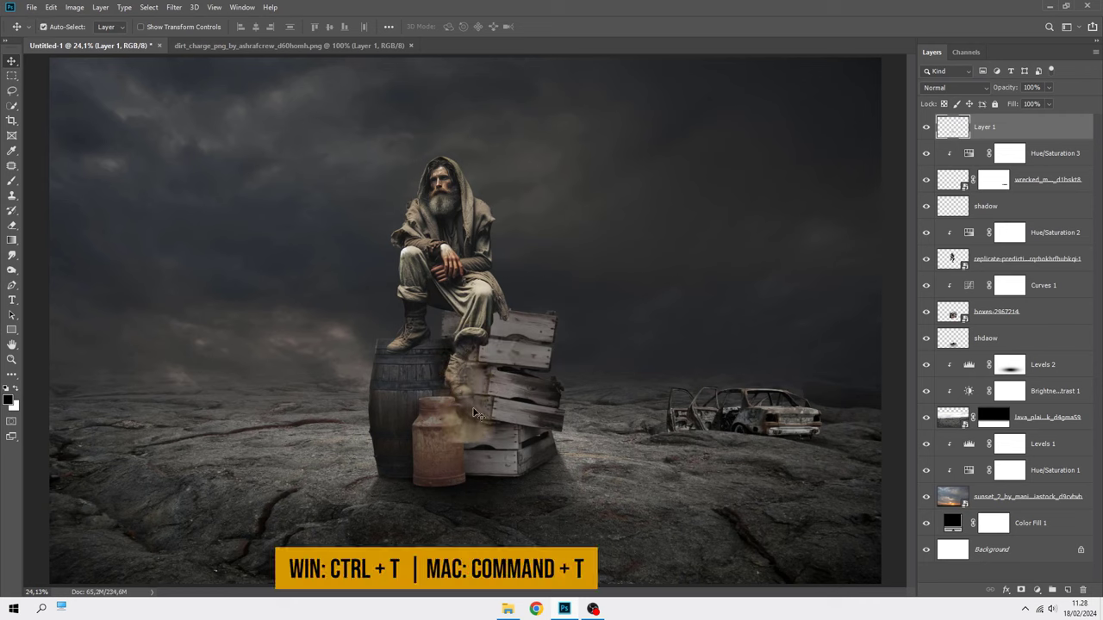
- Enlarge the dust burst to about 384% and move it up around the man
key(ctrl+t)
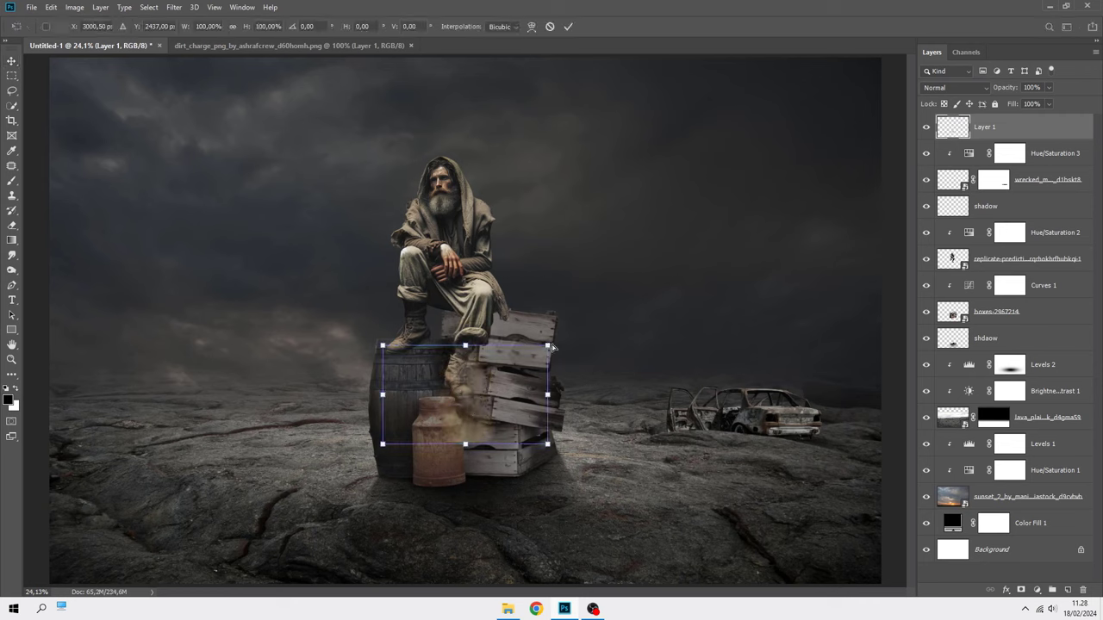
drag(548, 343, 758, 210)
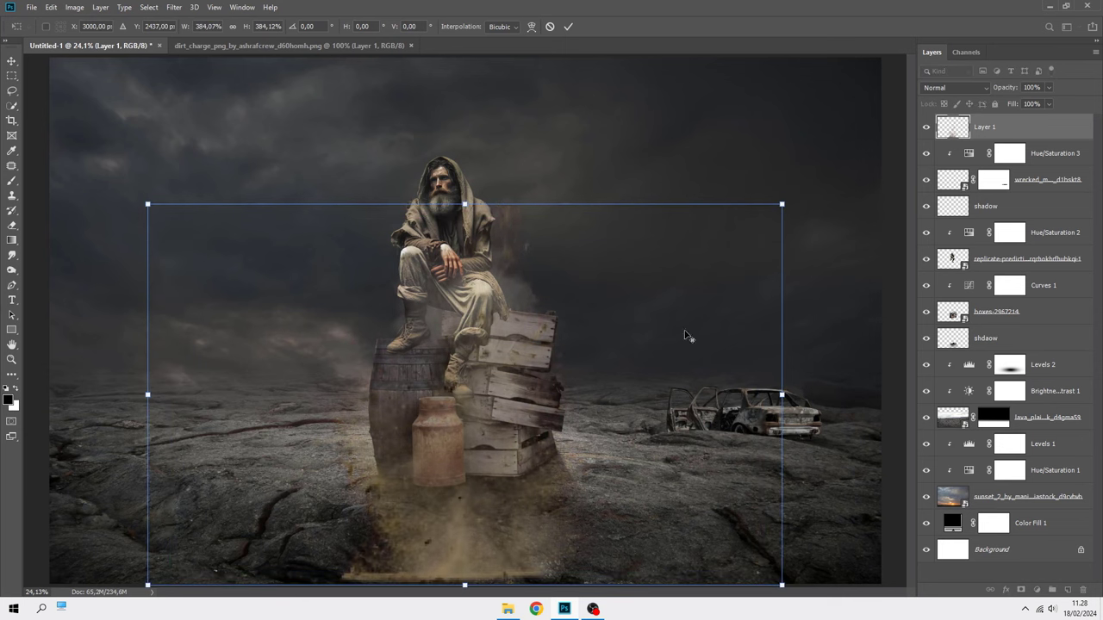
drag(687, 337, 637, 266)
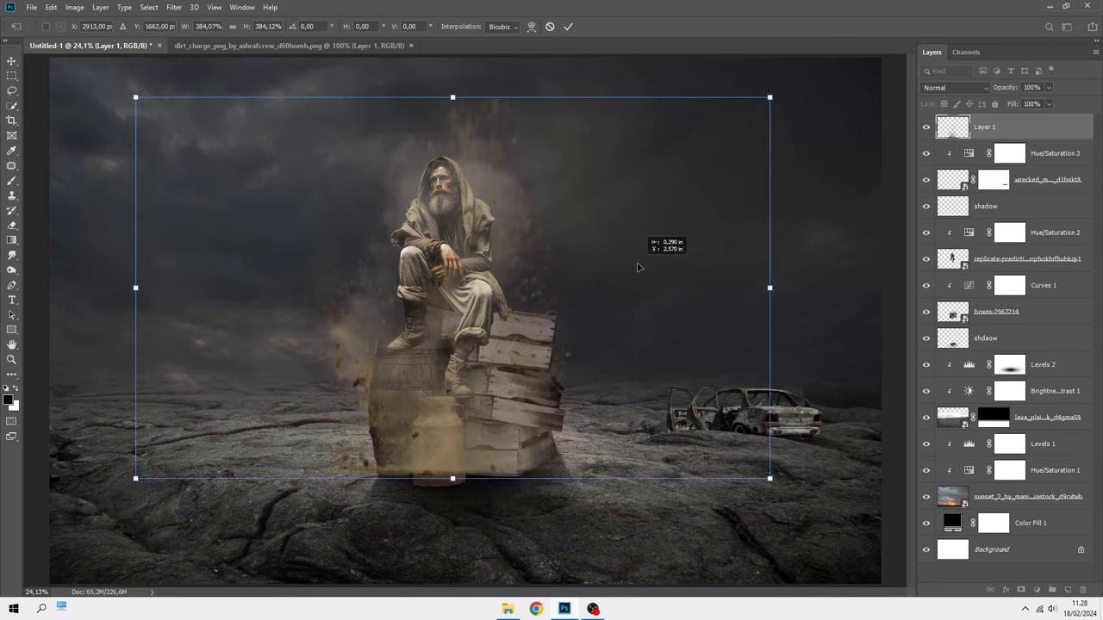
click(567, 31)
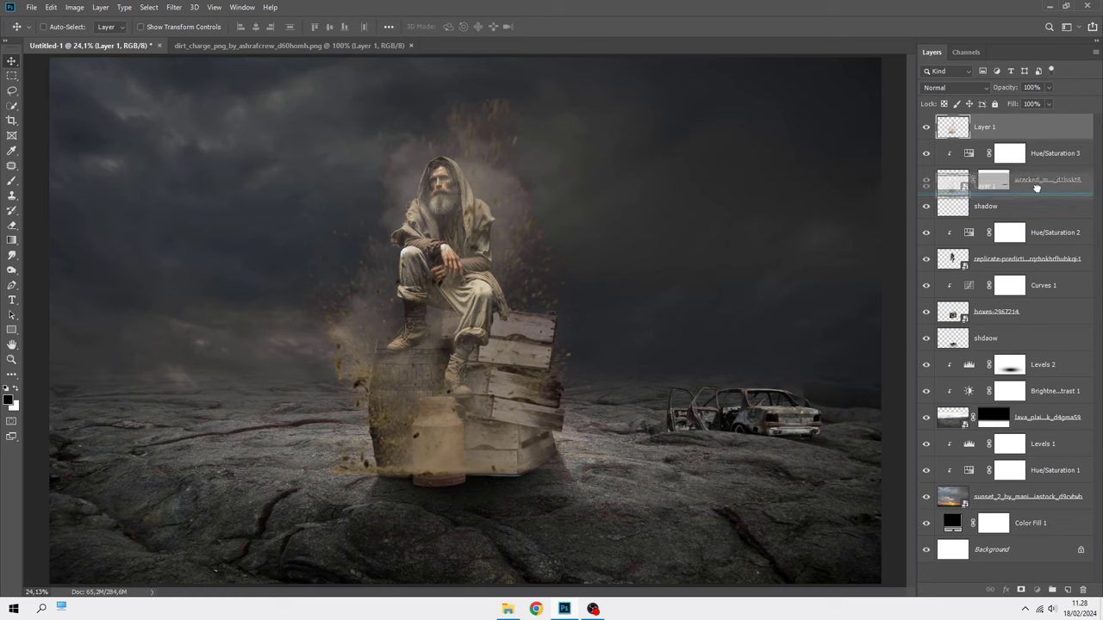
- Move the dust layer behind the man and crates, and stretch it to about 209% width and taller
drag(1030, 265, 1027, 353)
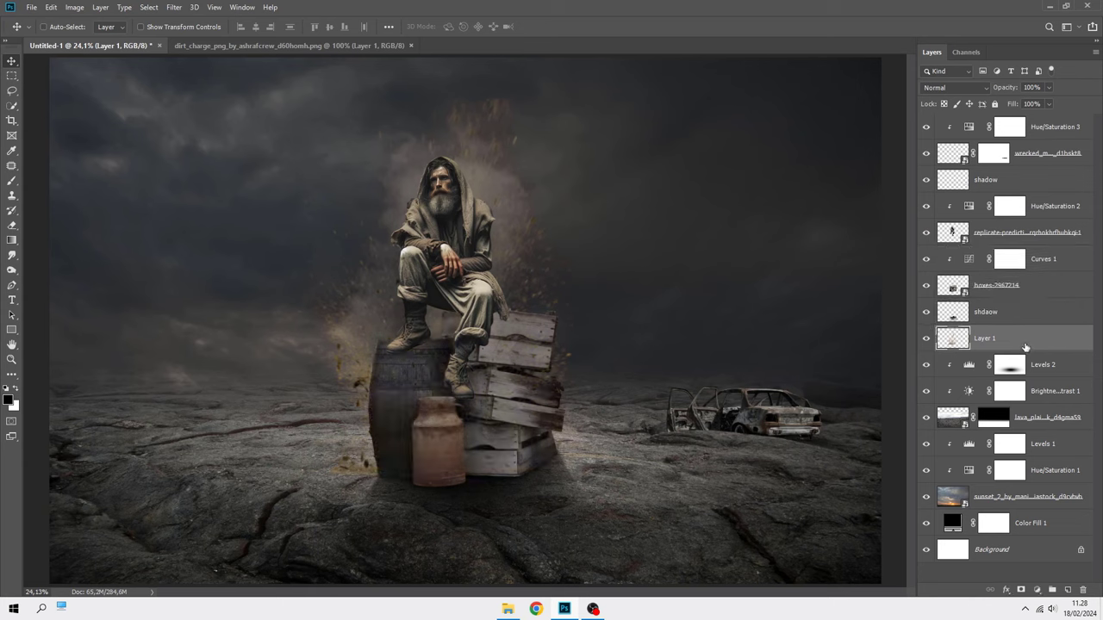
key(ctrl+t)
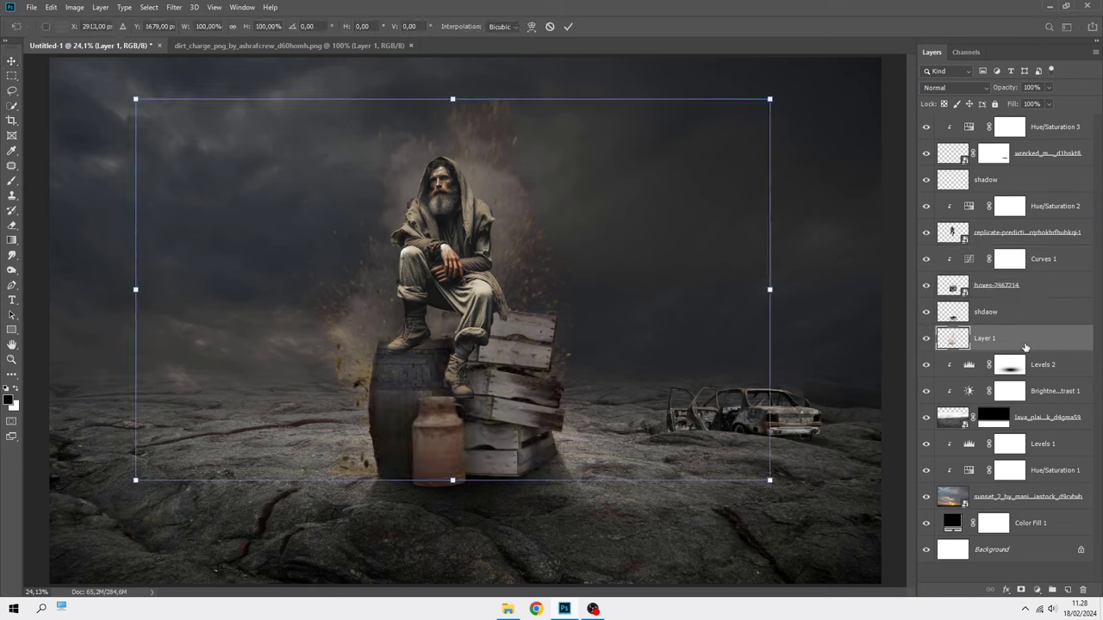
alt+scroll(702, 351, down, 2)
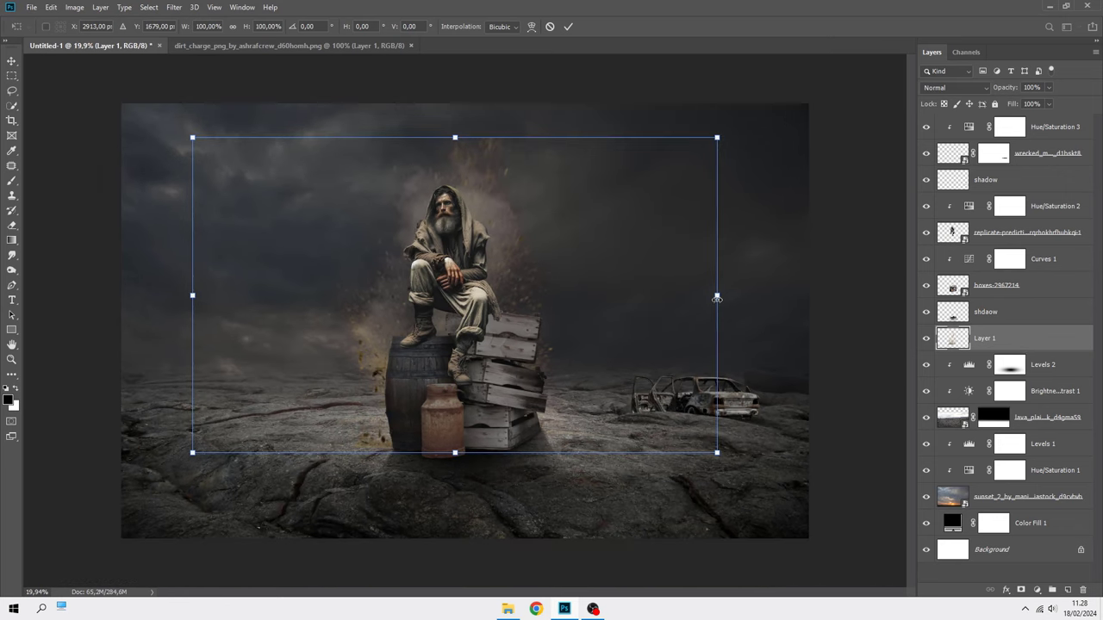
drag(716, 296, 848, 298)
alt+scroll(706, 338, down, 2)
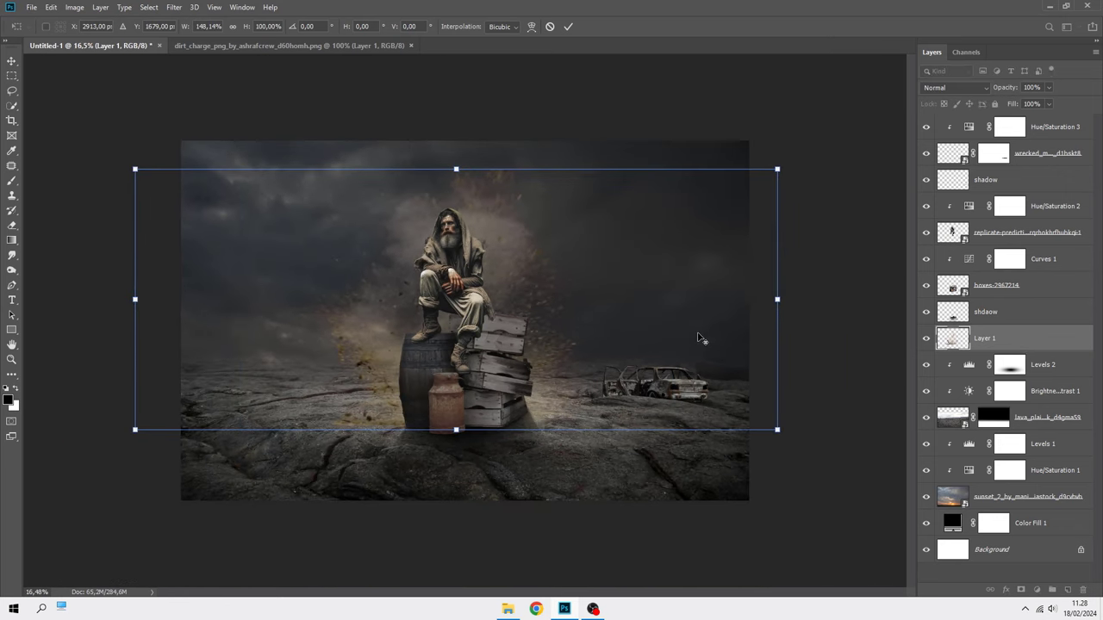
drag(751, 302, 869, 301)
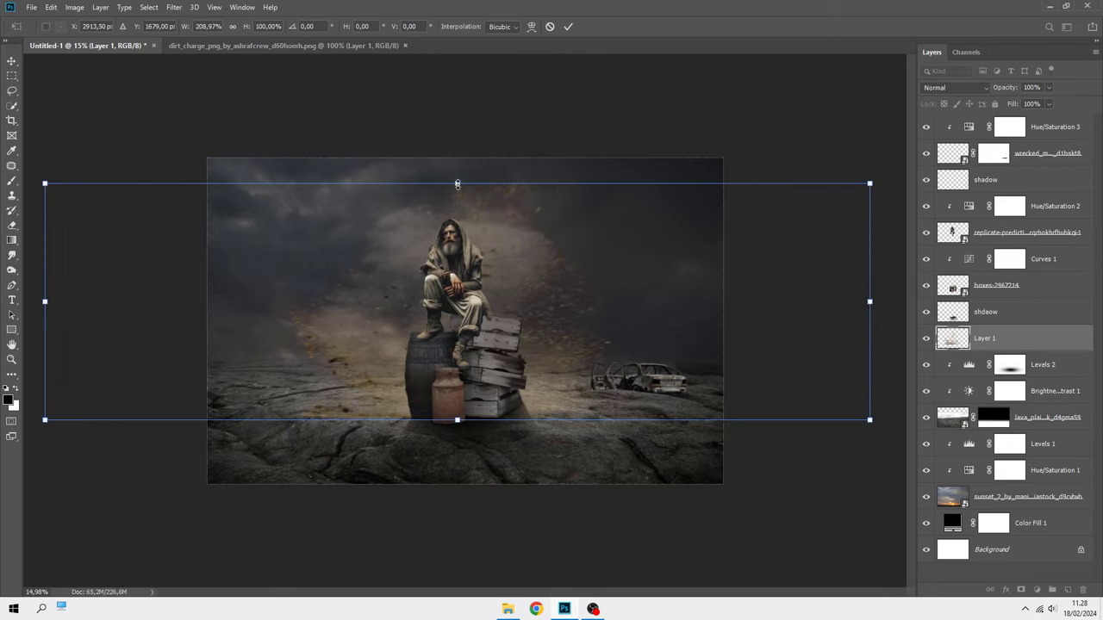
drag(458, 184, 458, 157)
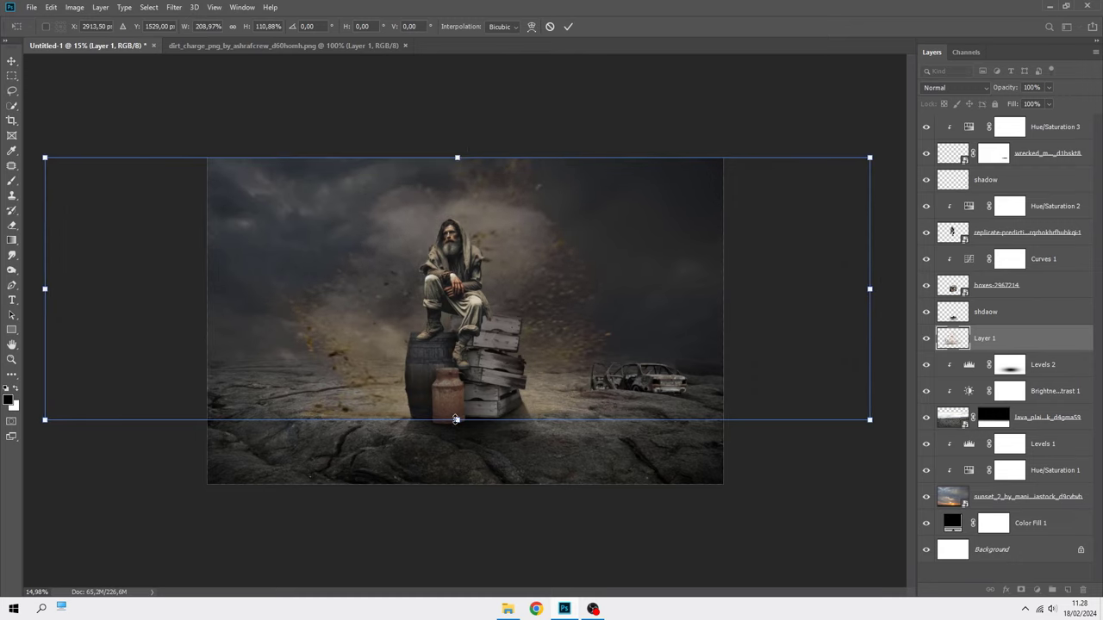
- Fine-tune the dust layer's edges to about 214% width and 108% height, then commit
drag(457, 422, 461, 416)
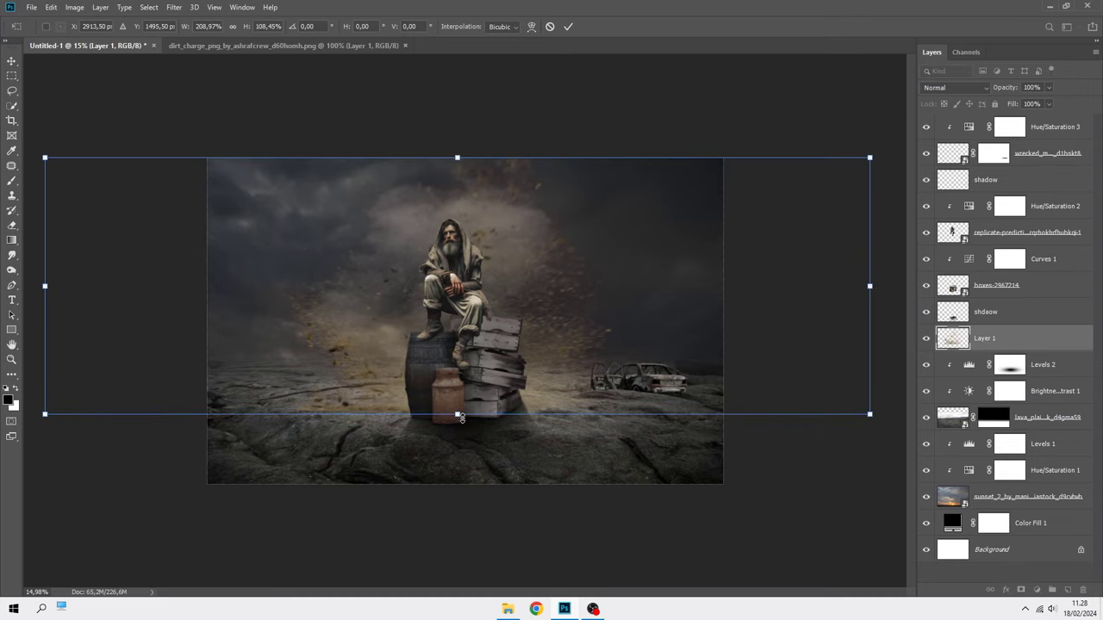
drag(872, 285, 909, 286)
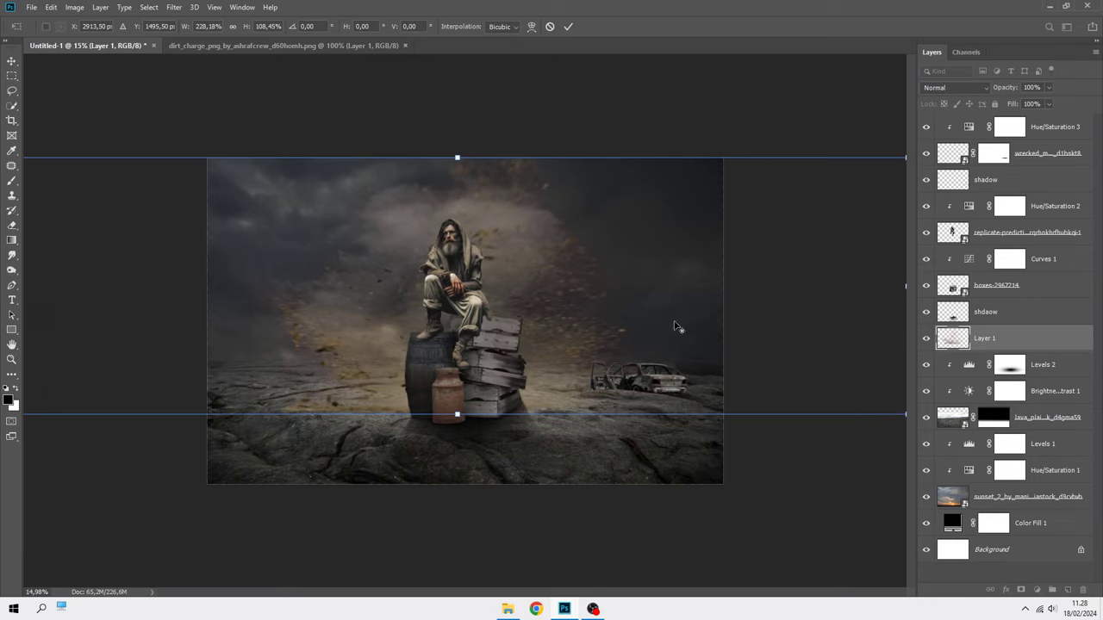
scroll(505, 306, down, 2)
drag(82, 284, 113, 291)
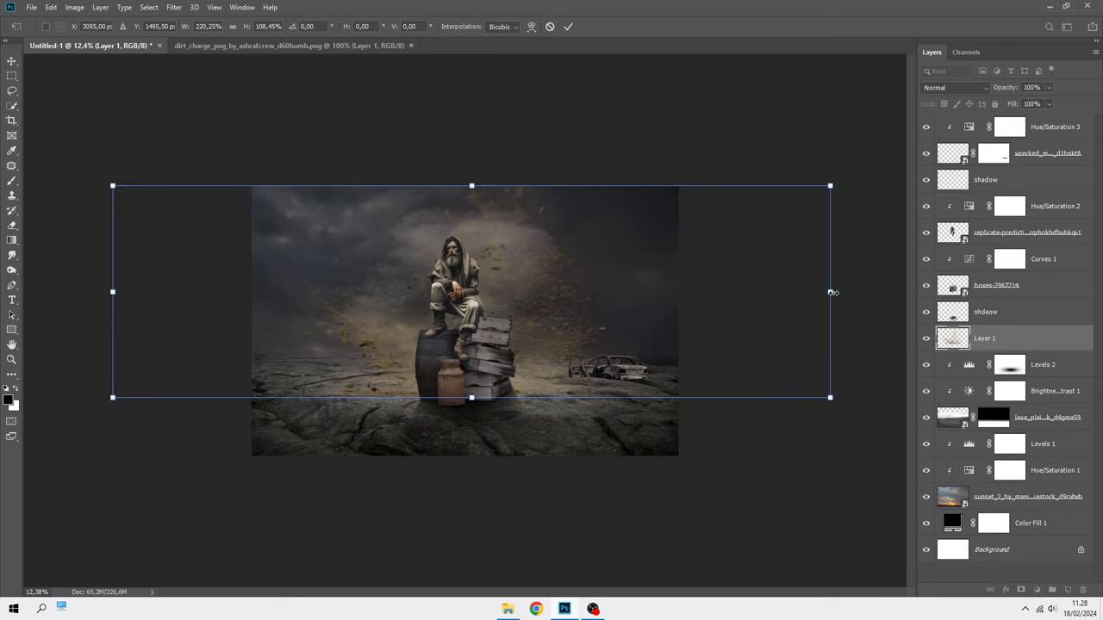
drag(832, 292, 811, 293)
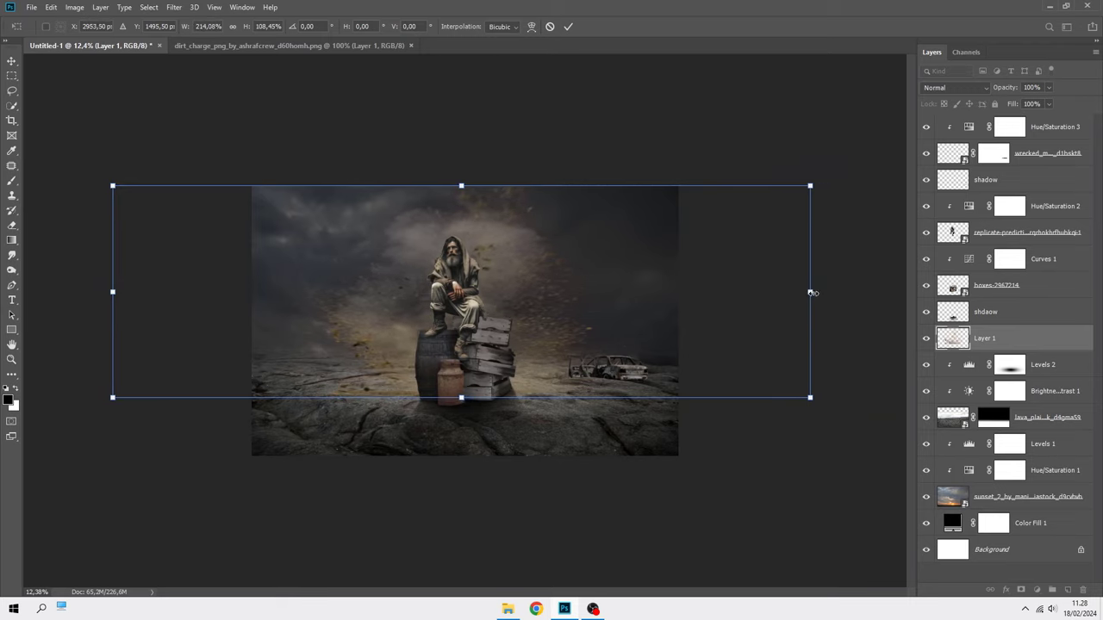
click(566, 28)
scroll(465, 293, up, 5)
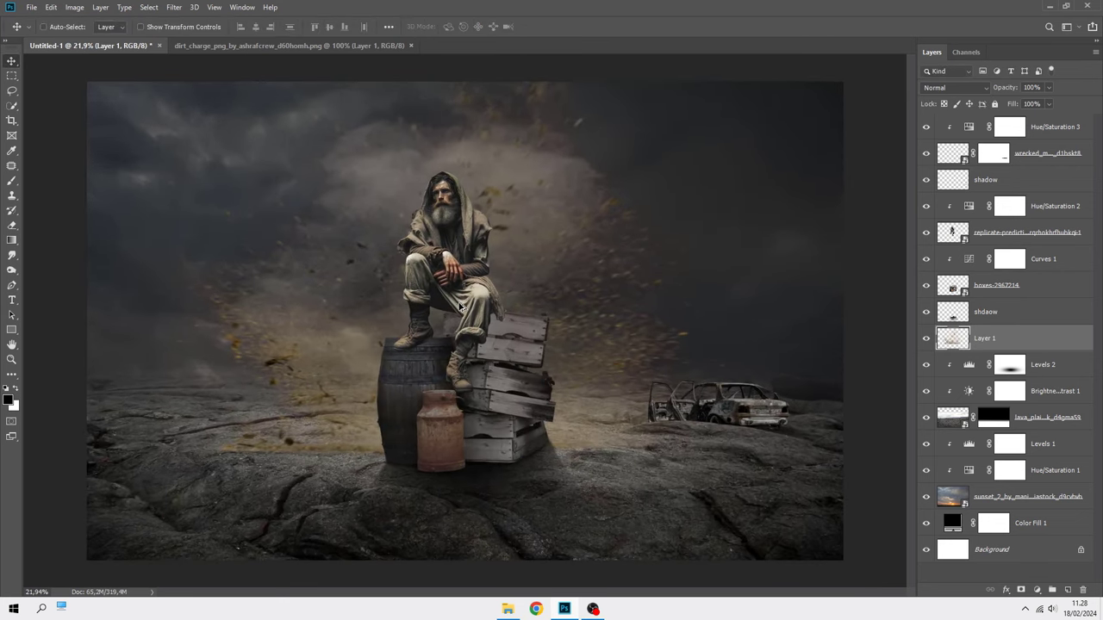
- Add a layer mask to the dust layer and choose a 722 px soft round brush
click(1022, 590)
click(12, 181)
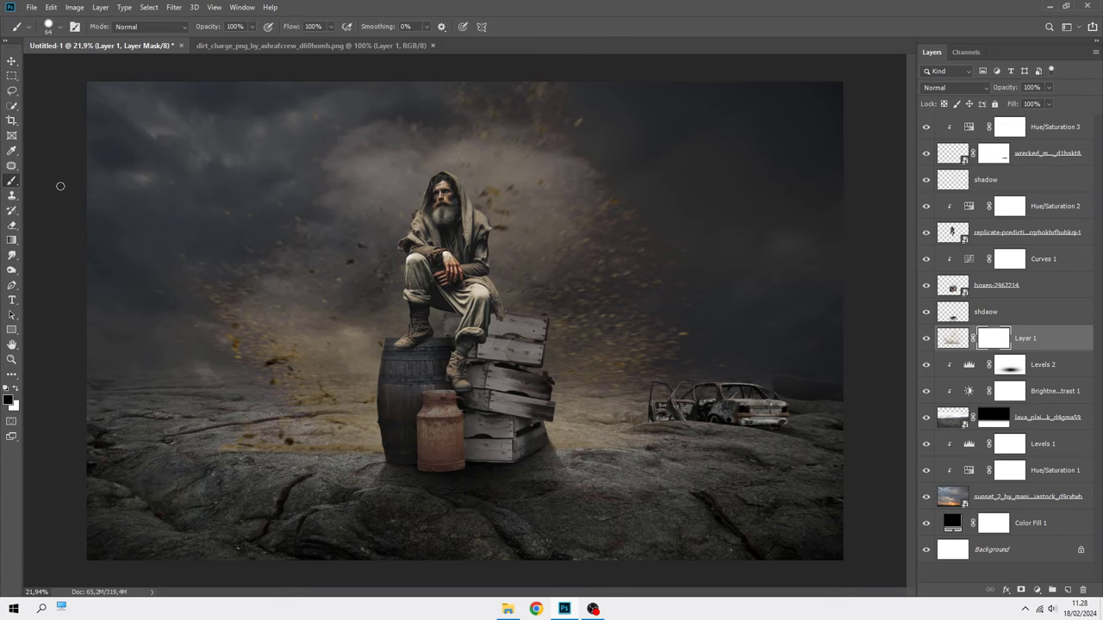
right_click(170, 204)
click(211, 318)
drag(246, 226, 278, 227)
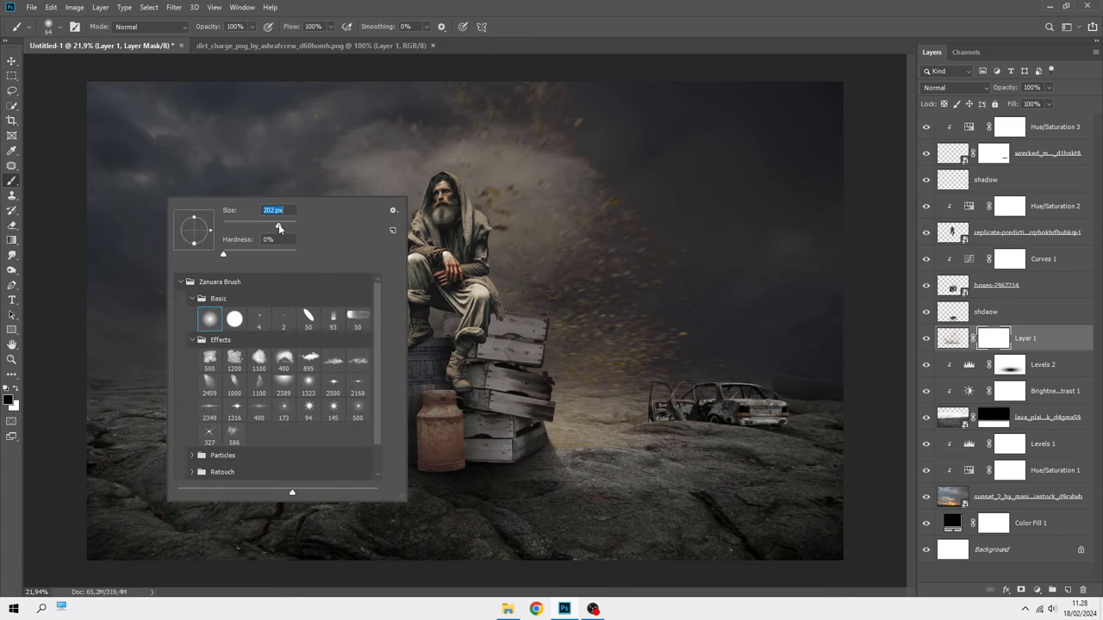
text(722)
key(Return)
- Mask out the haze on the ground left of the barrel and right of the crates
drag(222, 423, 380, 506)
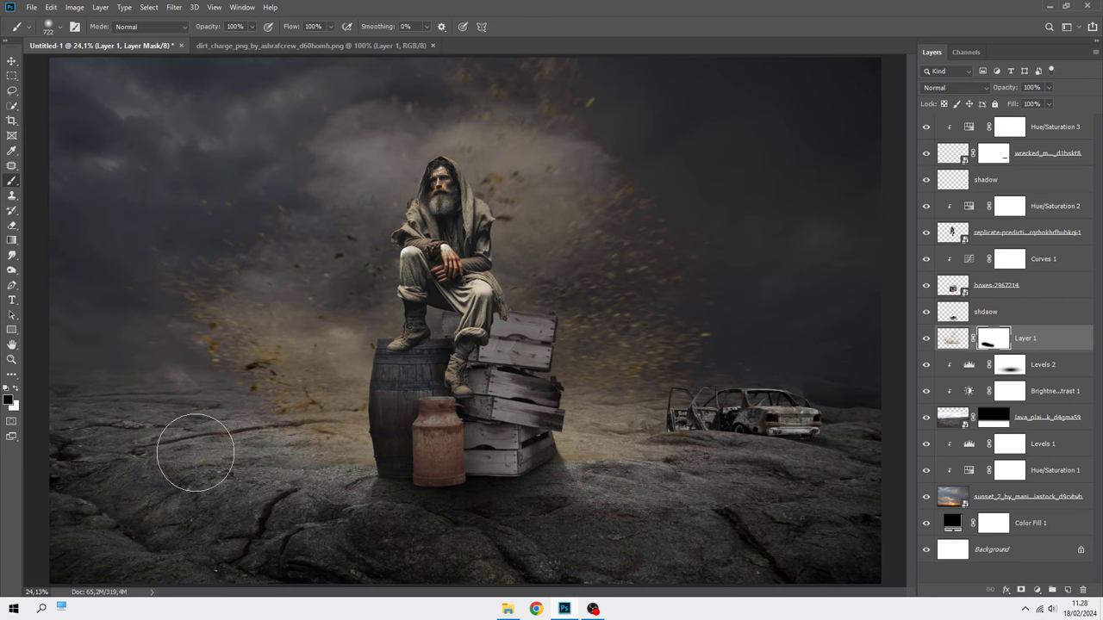
mouse_move(564, 492)
mouse_down()
mouse_move(612, 477)
mouse_move(573, 435)
mouse_up()
scroll(573, 435, down, 1)
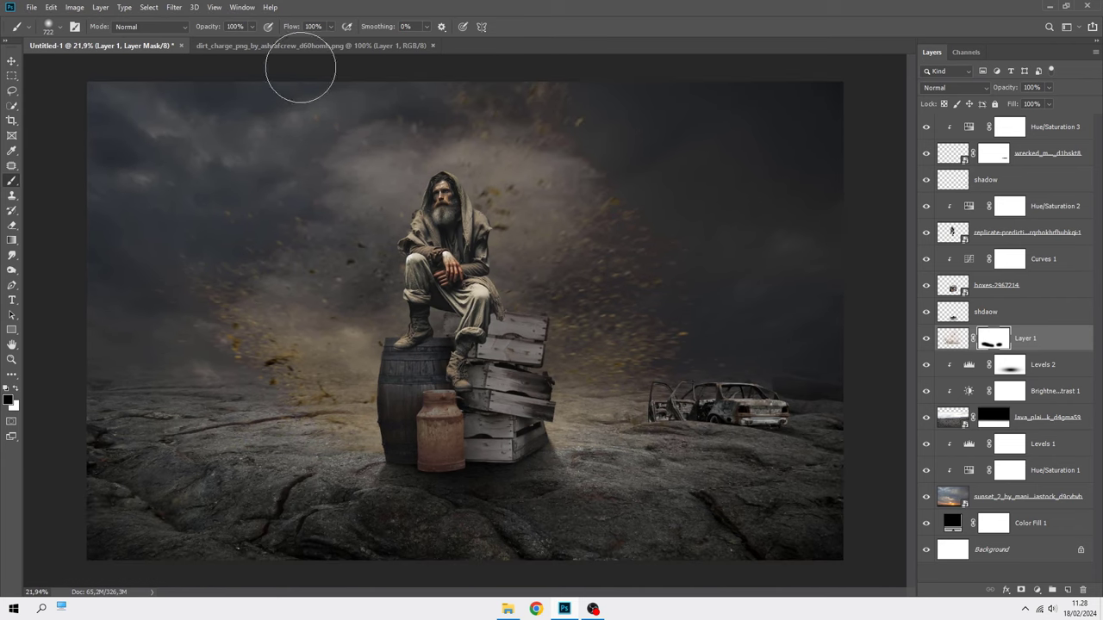
- At 29% brush opacity, fade the haze in the upper left and from the car upward
click(252, 27)
drag(254, 41, 215, 46)
scroll(261, 145, down, 1)
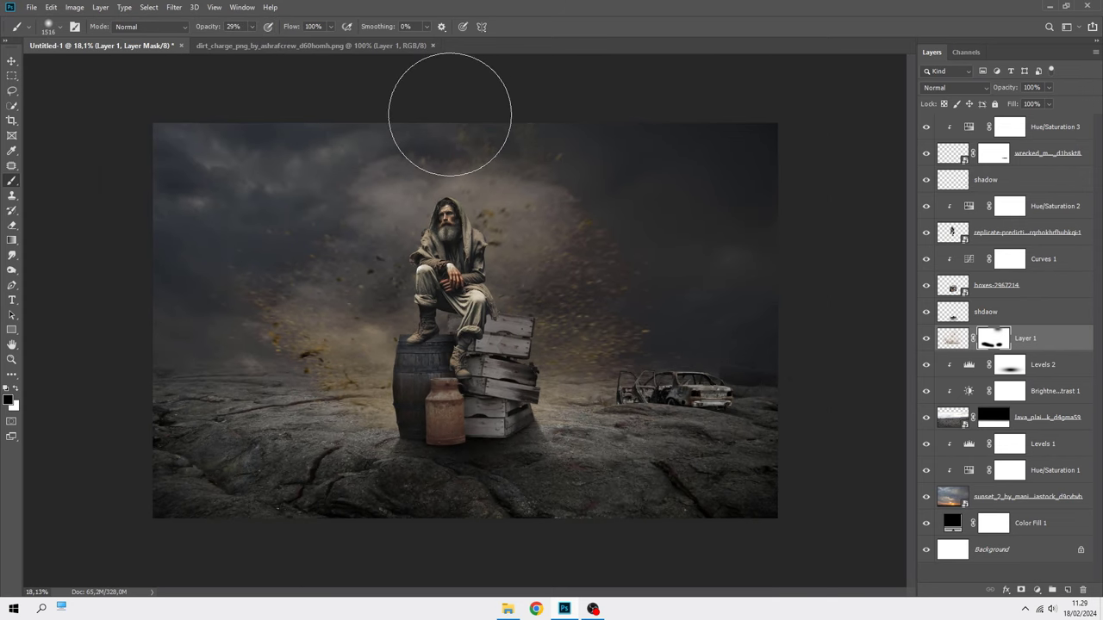
mouse_move(310, 168)
mouse_down()
mouse_move(211, 309)
mouse_move(307, 439)
mouse_up()
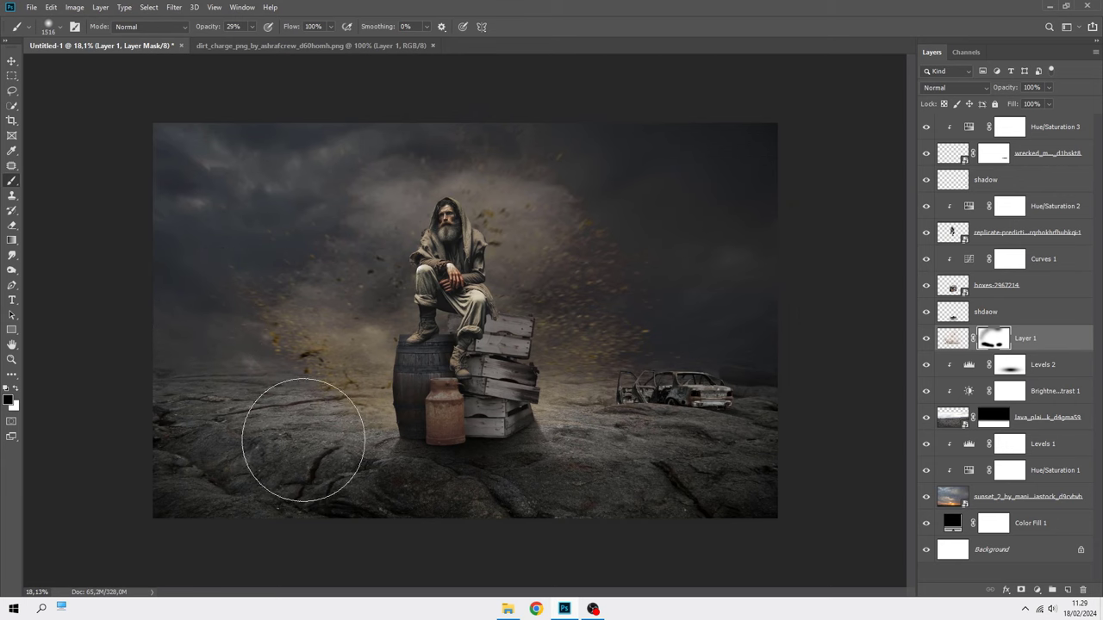
drag(718, 389, 535, 121)
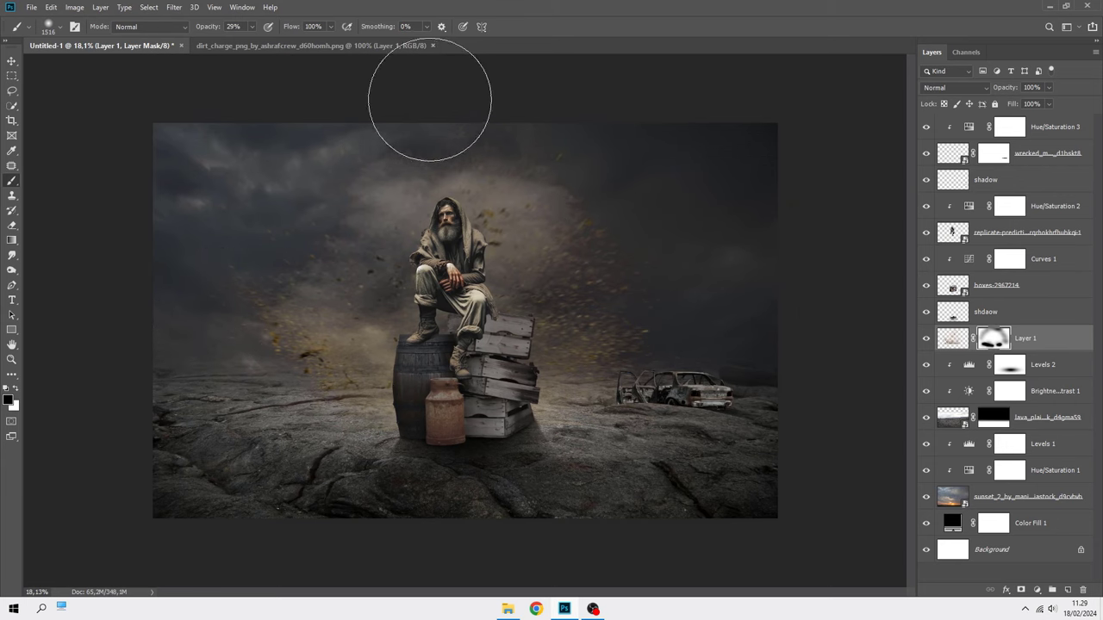
- Set brush opacity to 8% and compare the scene with and without the dust layer
click(249, 28)
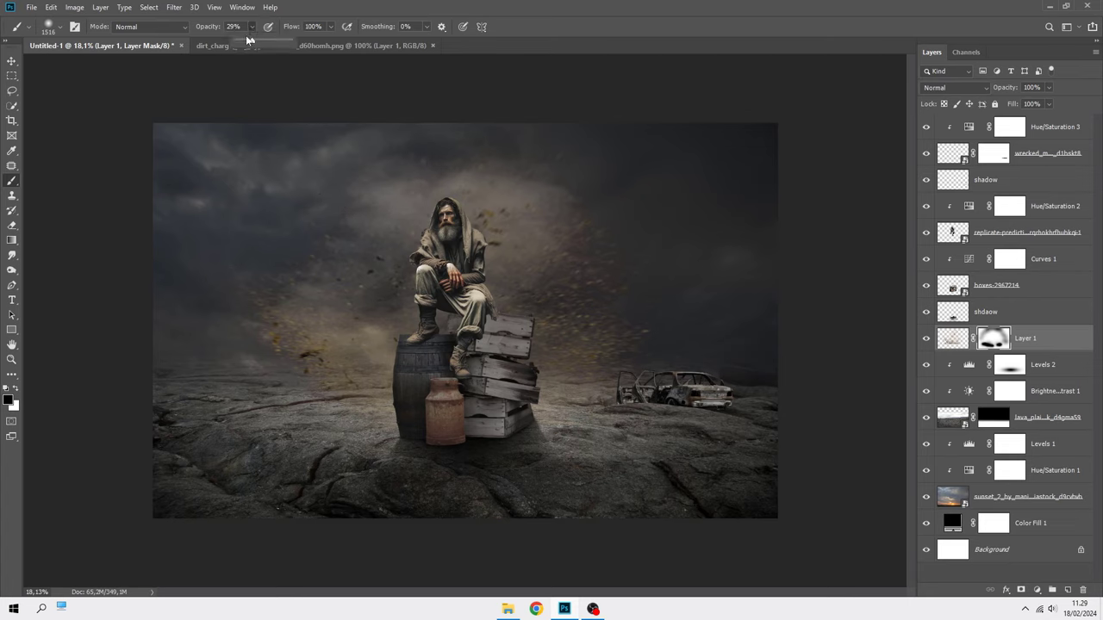
drag(242, 42, 233, 42)
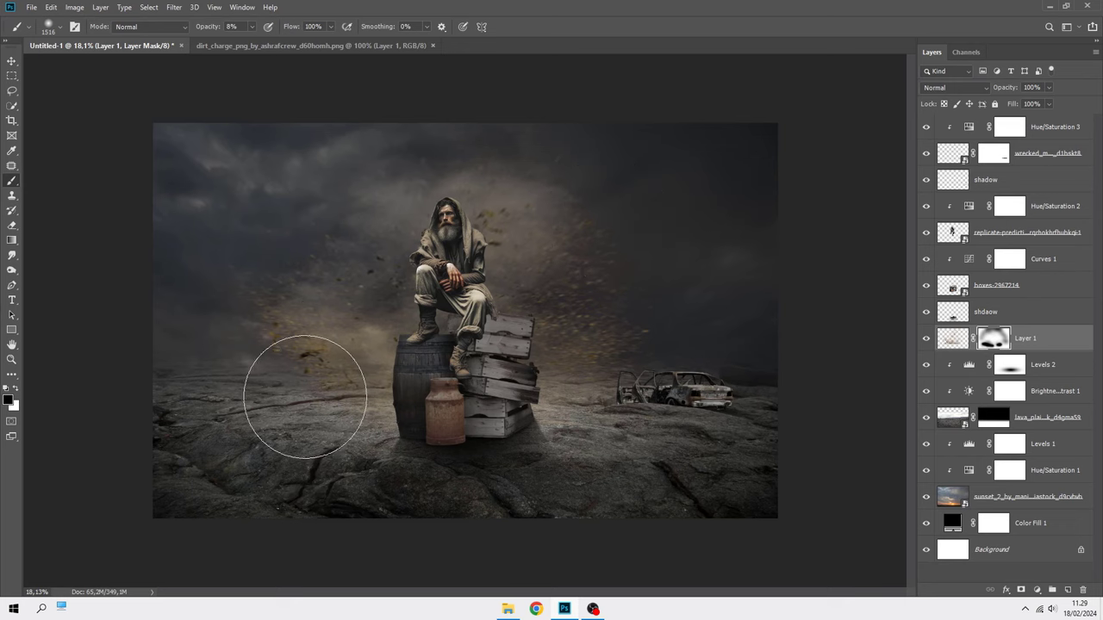
scroll(556, 383, up, 2)
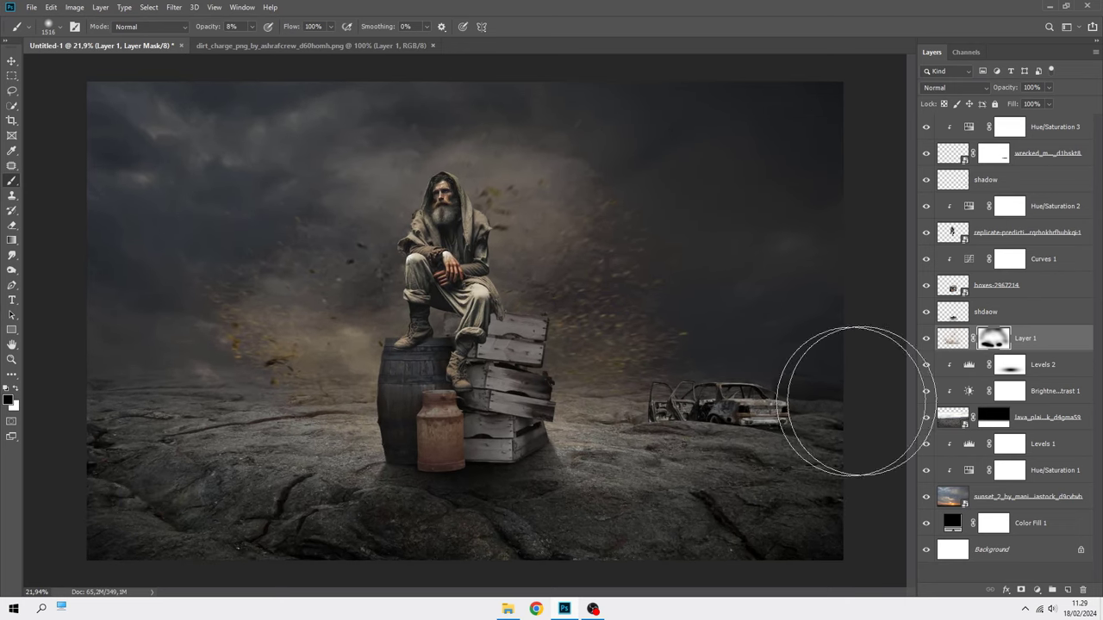
click(926, 338)
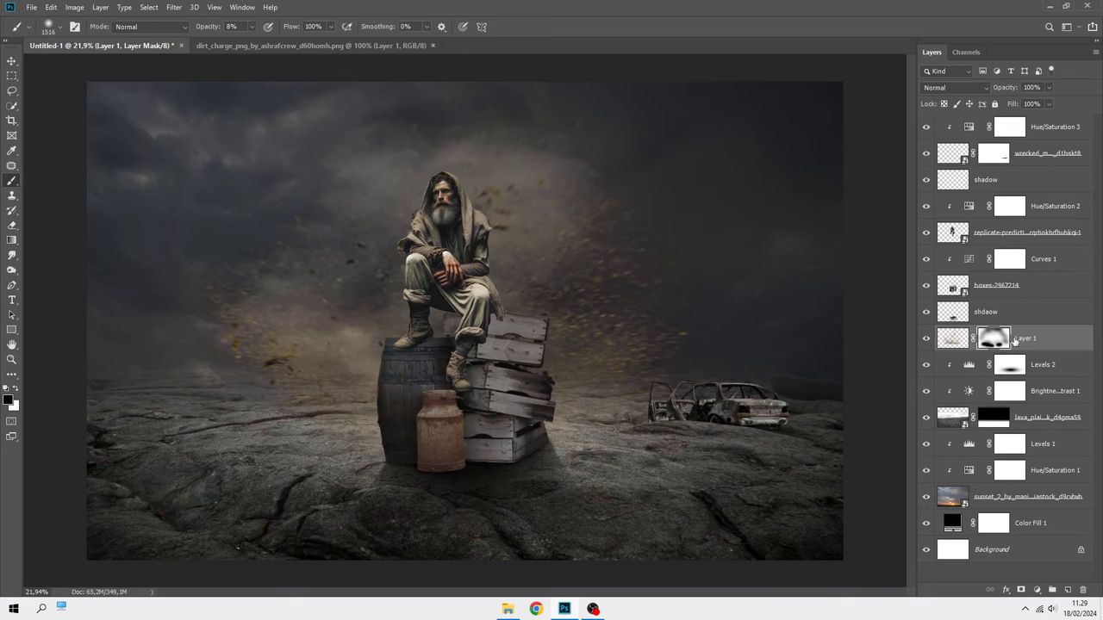
key(ctrl+2)
- Add a Curves adjustment clipped to the dust layer and boost red in its highlights
click(1039, 589)
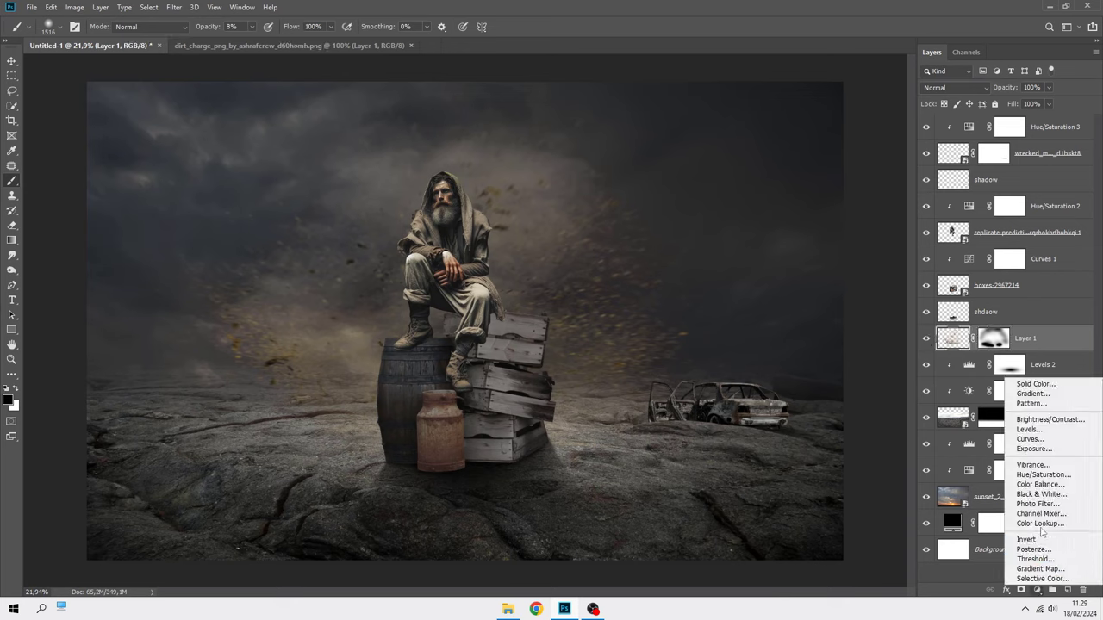
click(1043, 446)
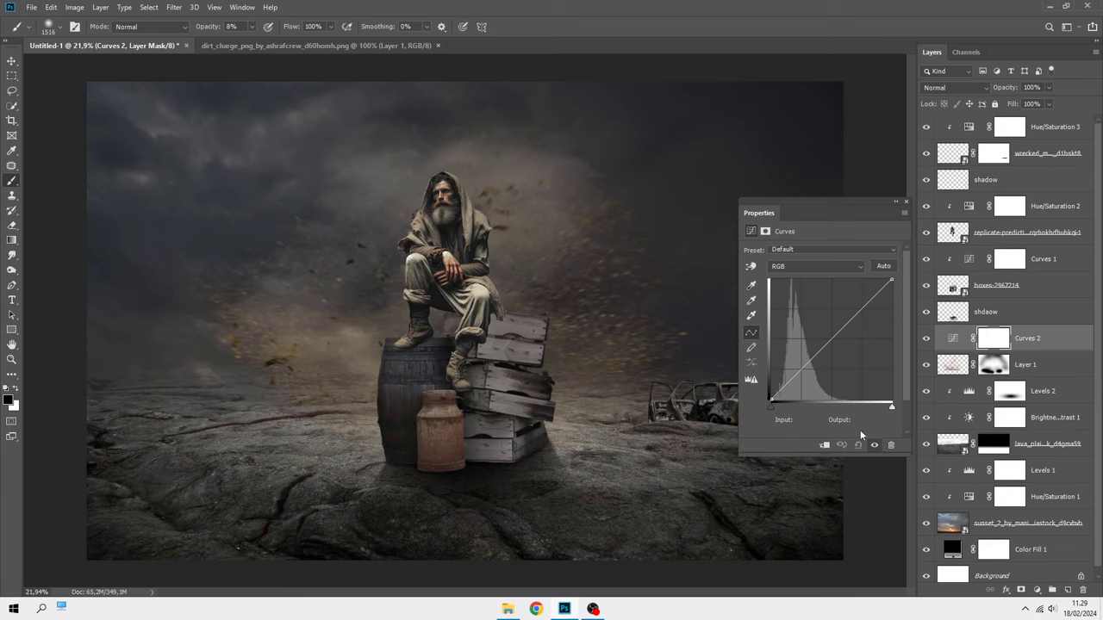
click(825, 445)
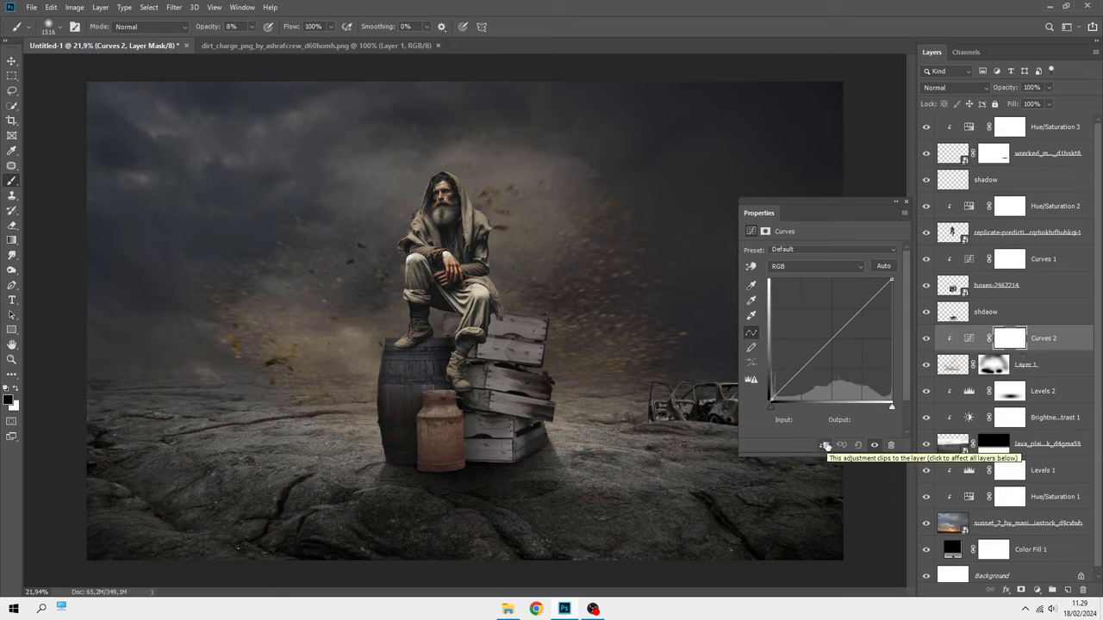
click(798, 266)
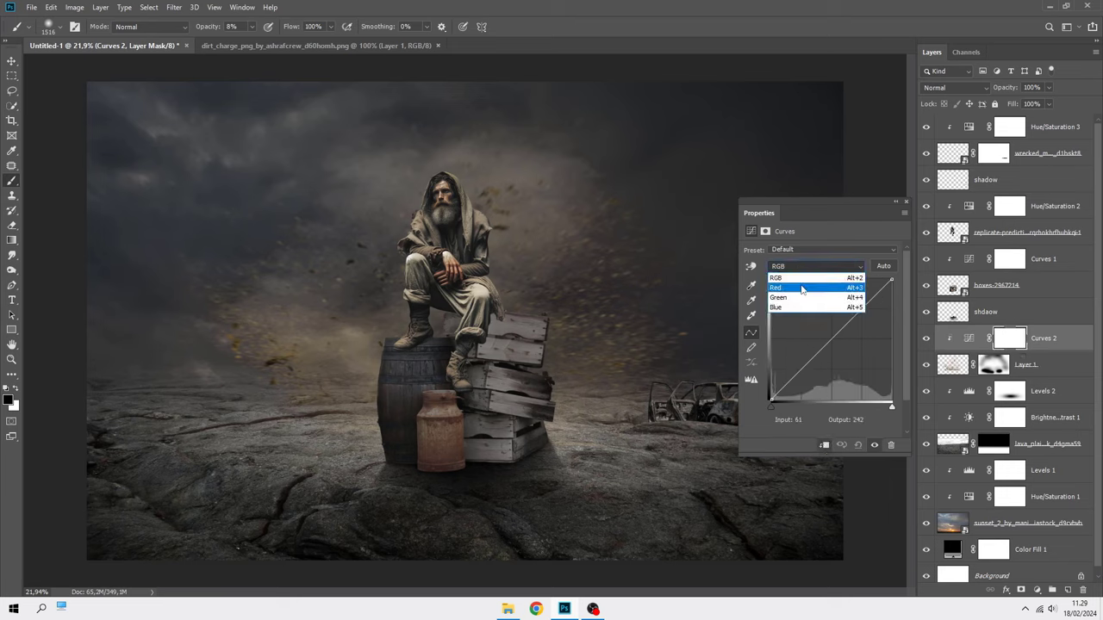
click(800, 289)
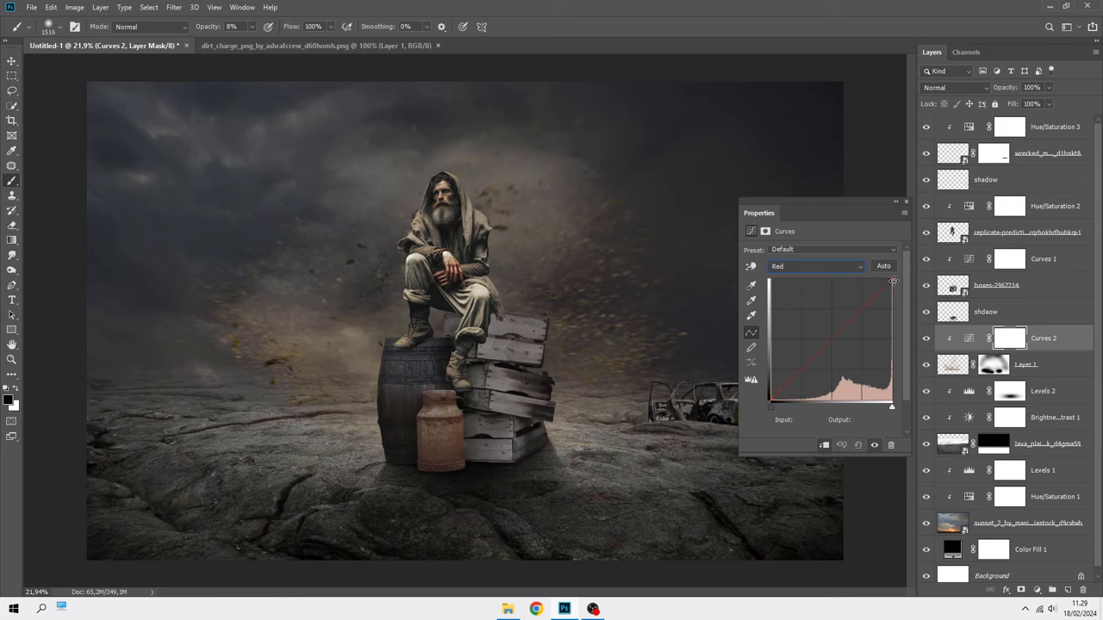
drag(894, 281, 857, 277)
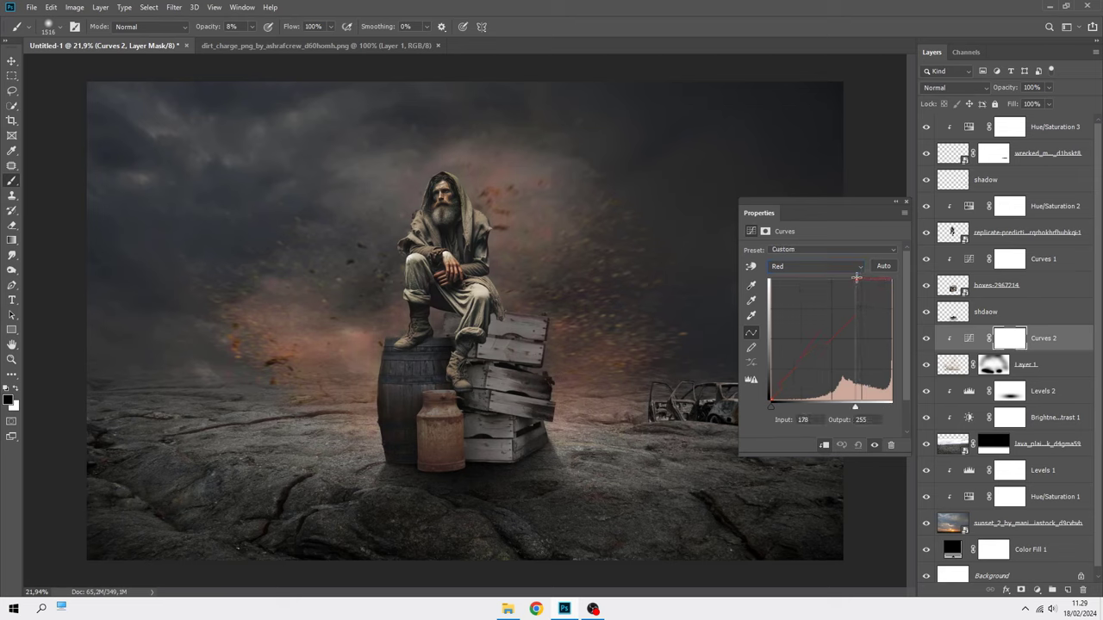
- Pull the Blue channel's top point down to output 131 so the dust turns orange
click(814, 266)
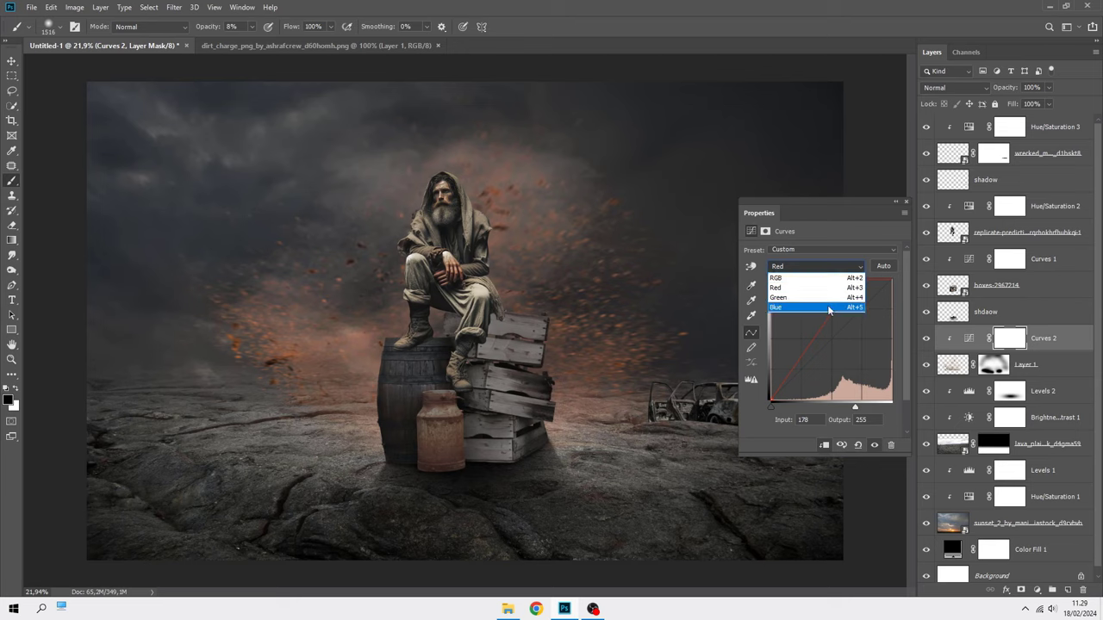
click(827, 308)
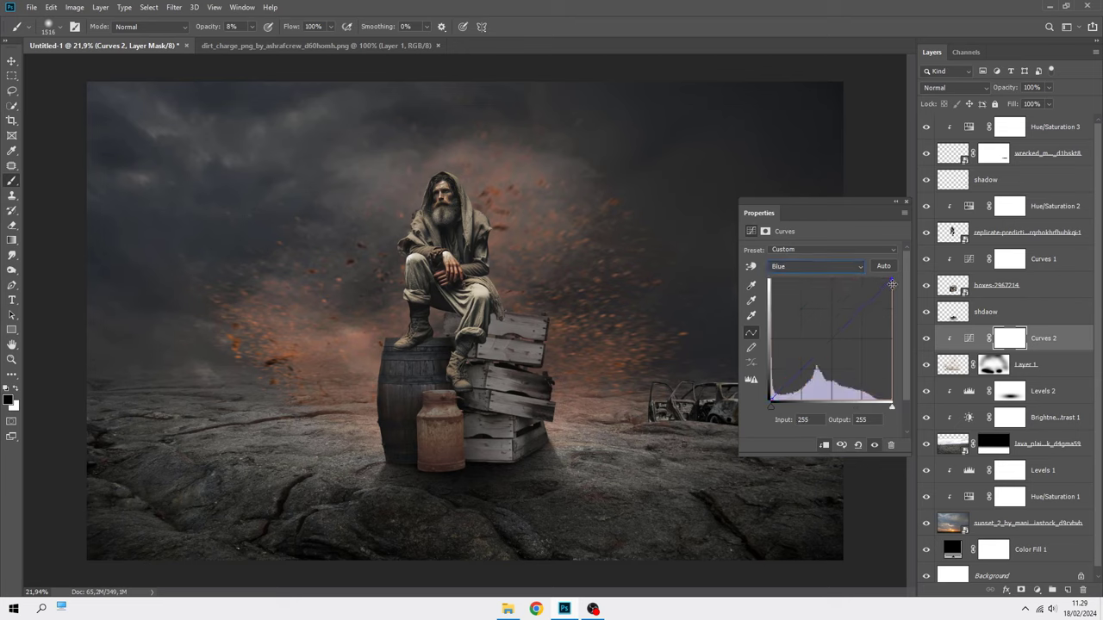
drag(891, 280, 917, 338)
click(932, 330)
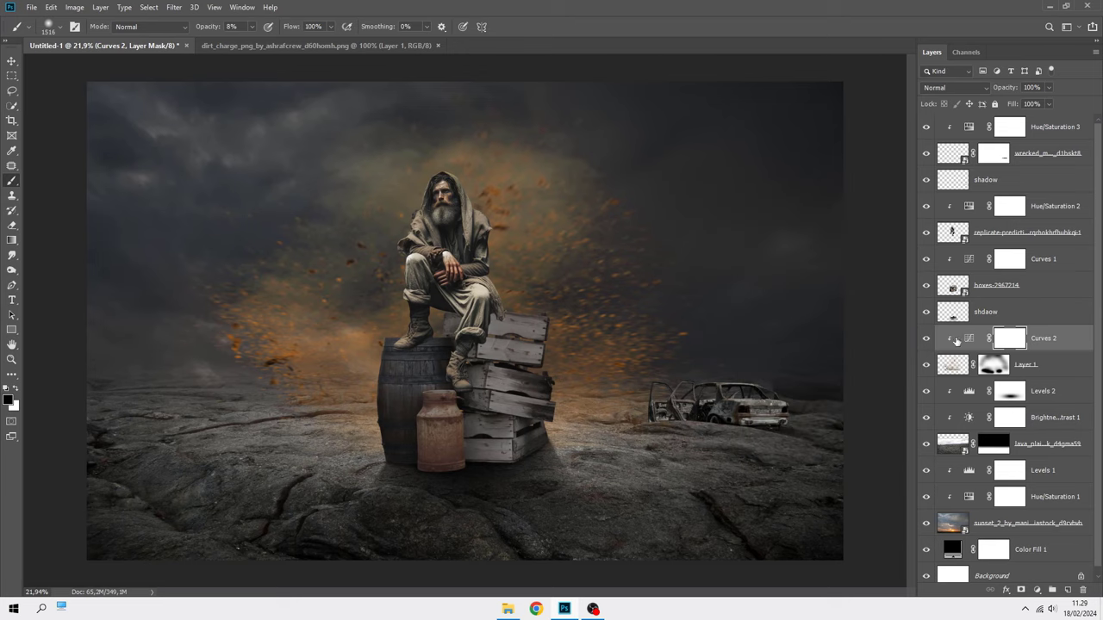
key(ctrl+2)
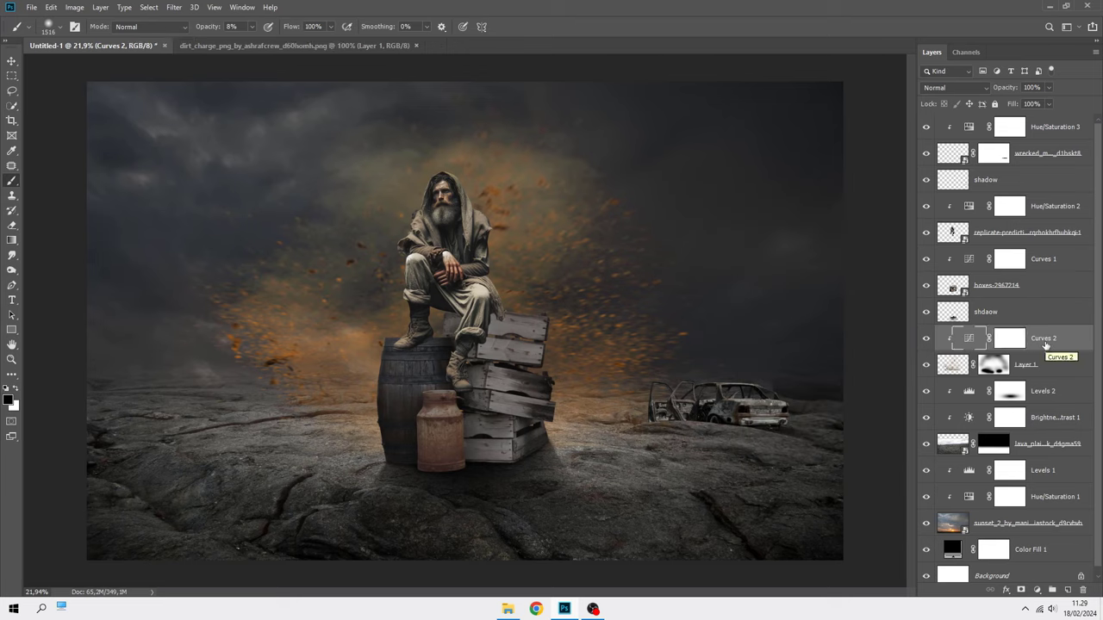
click(1046, 395)
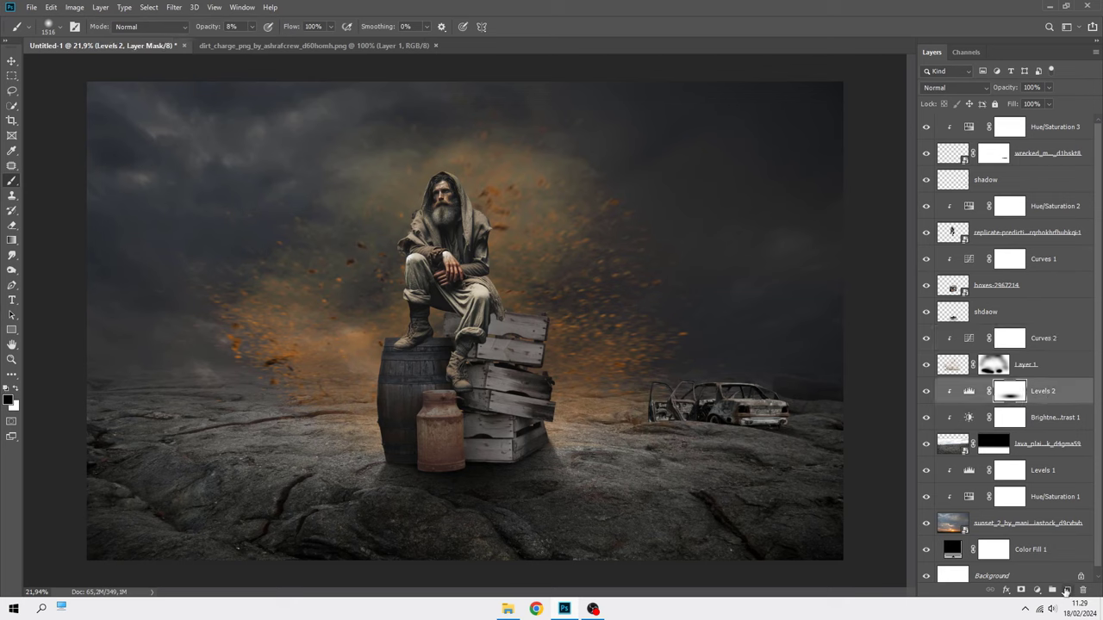
- Add a new layer, set a warm tan #c18b53 sampled from the dust, brush opacity 100%
click(1066, 590)
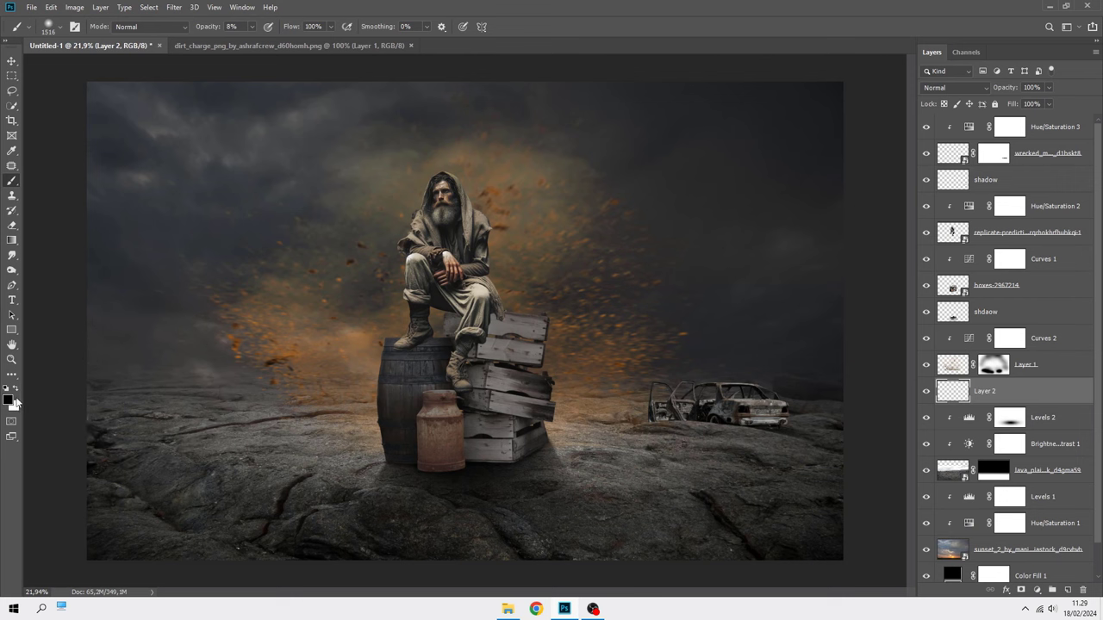
click(9, 400)
click(360, 340)
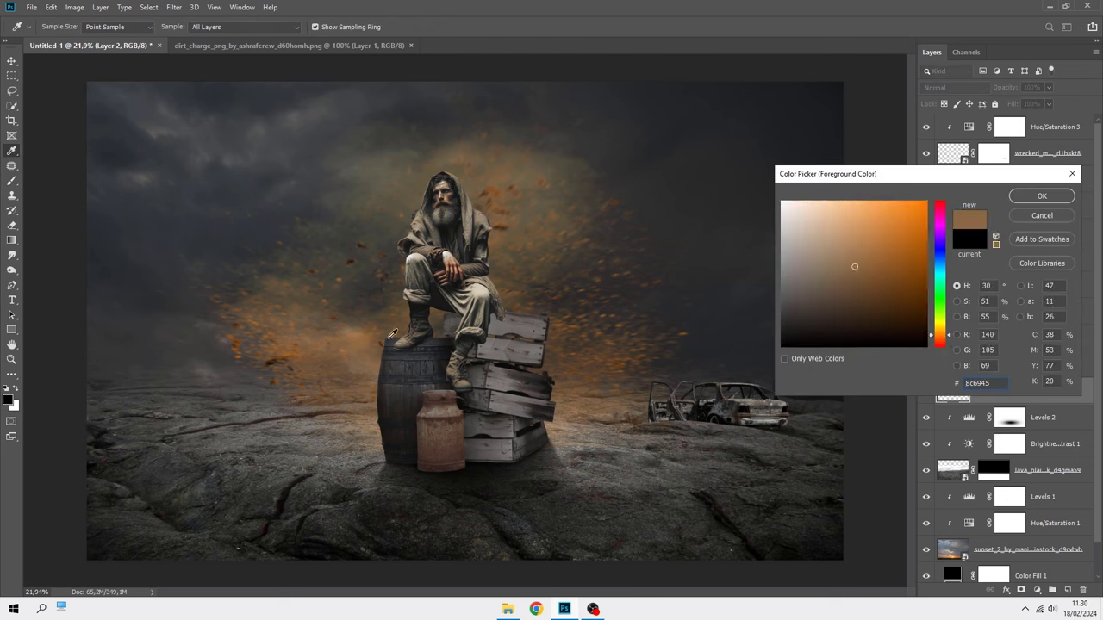
drag(870, 179, 744, 191)
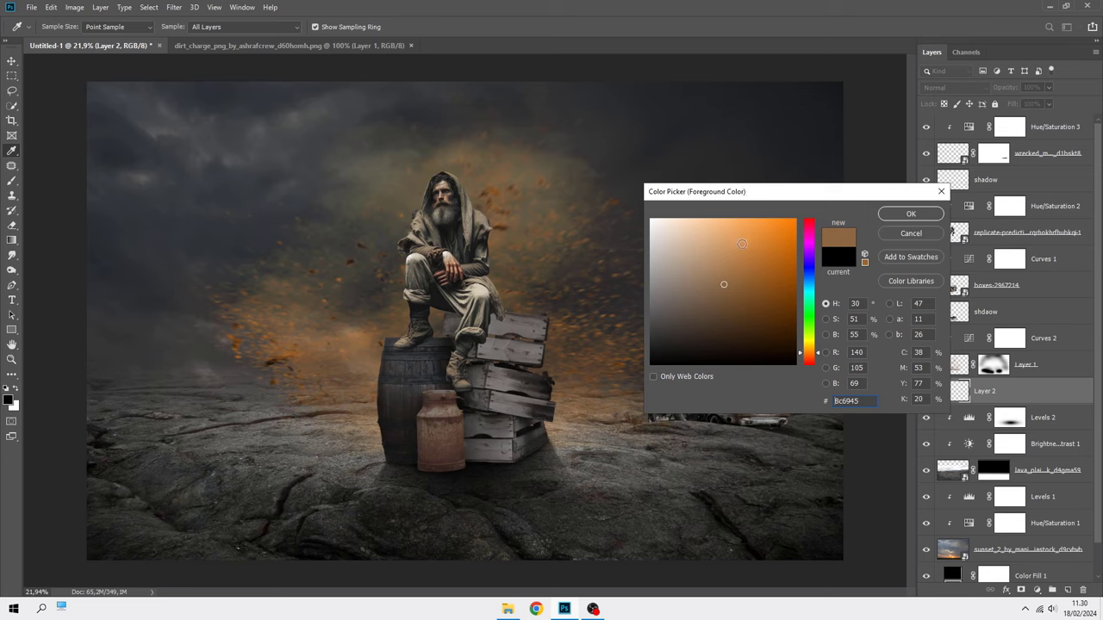
drag(736, 253, 732, 254)
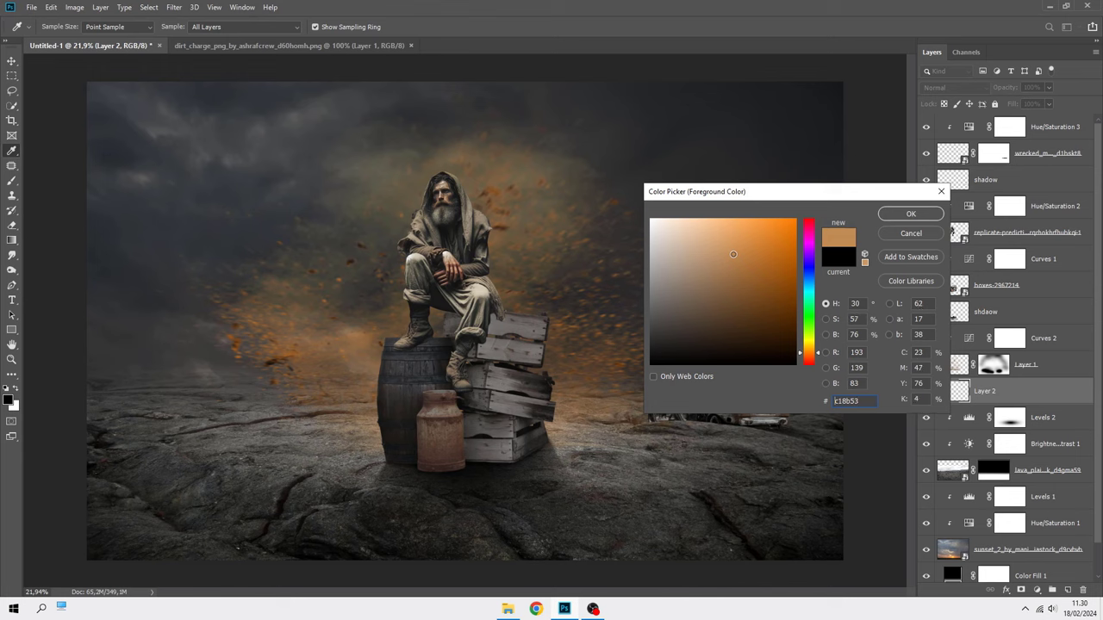
click(906, 215)
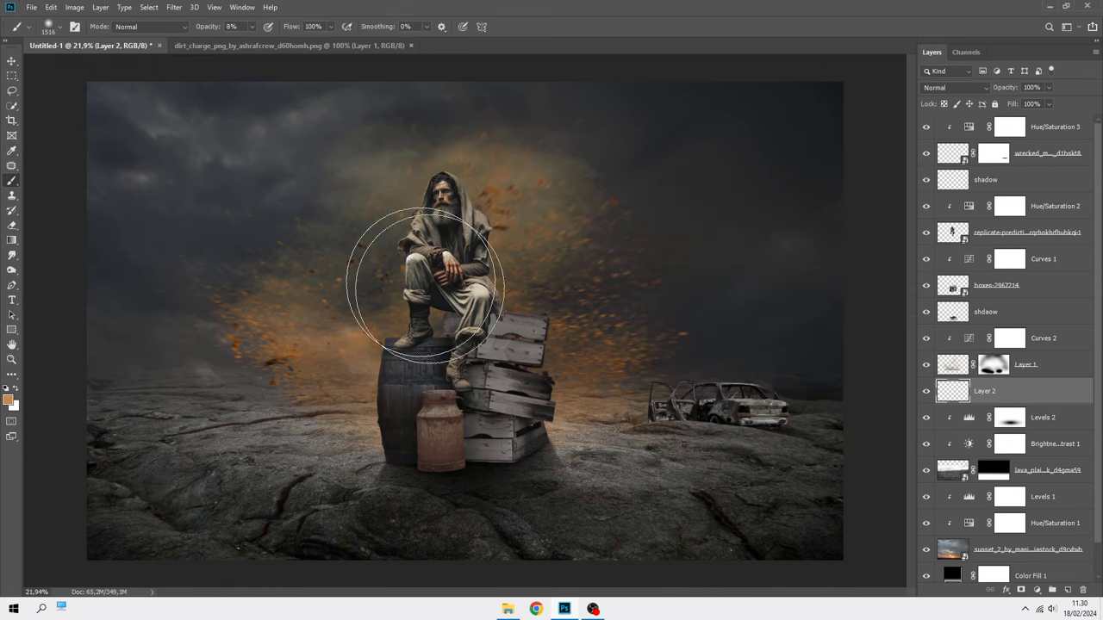
drag(258, 38, 303, 40)
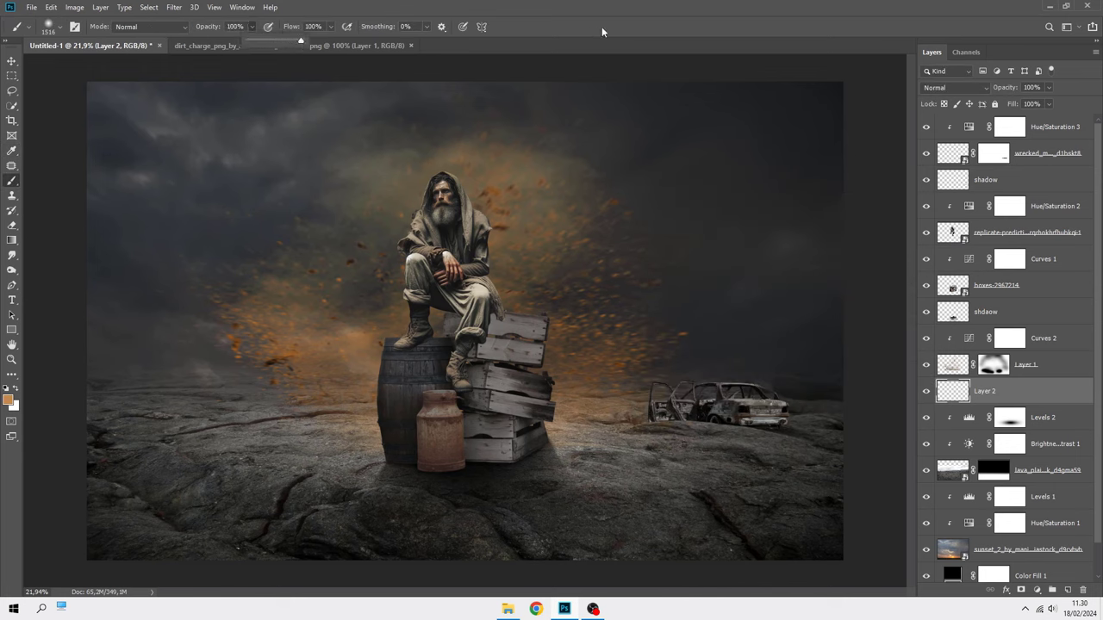
key(bracketleft)
key(bracketleft)
key(bracketleft)
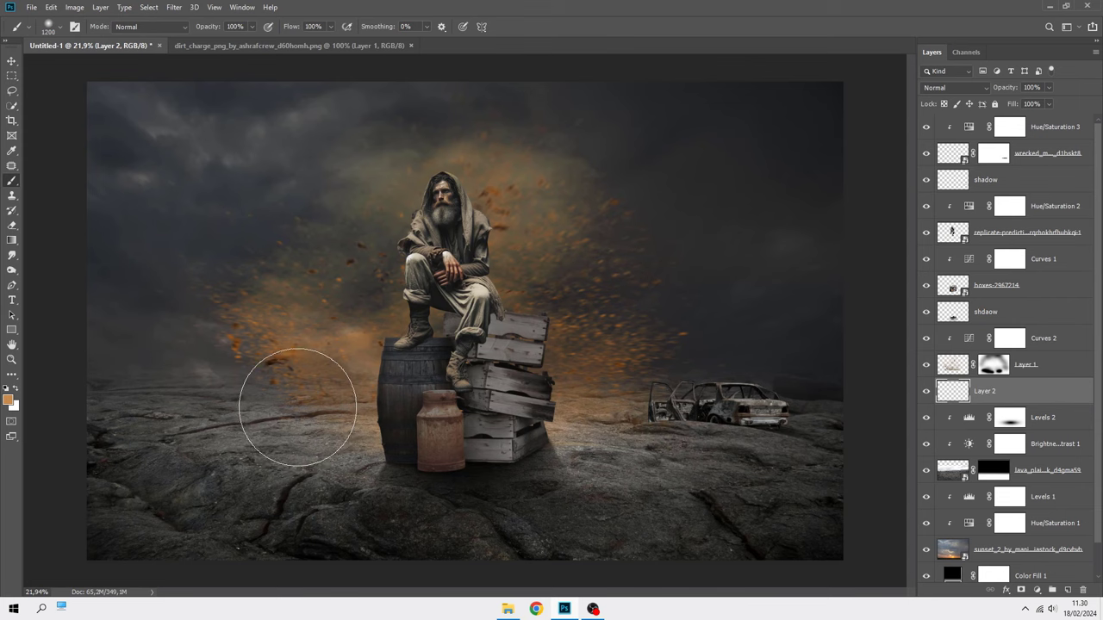
- Paint a soft tan dab on the ground, widen it, and blend the layer as Overlay
click(298, 407)
key(ctrl+t)
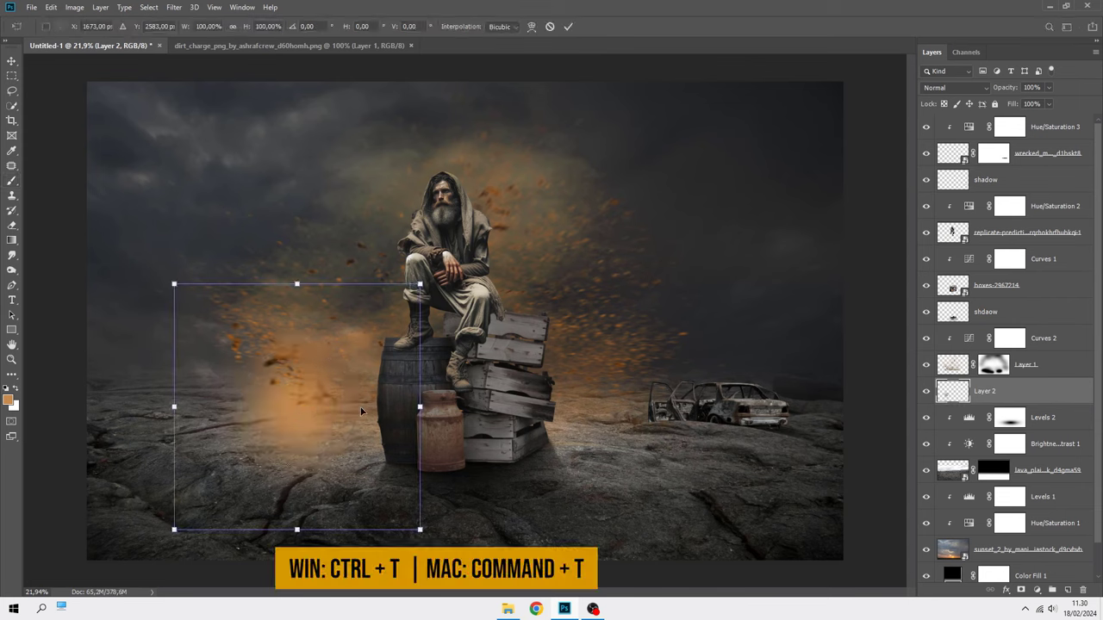
mouse_move(418, 407)
mouse_down()
mouse_move(731, 422)
mouse_move(836, 407)
mouse_up()
scroll(810, 409, down, 1)
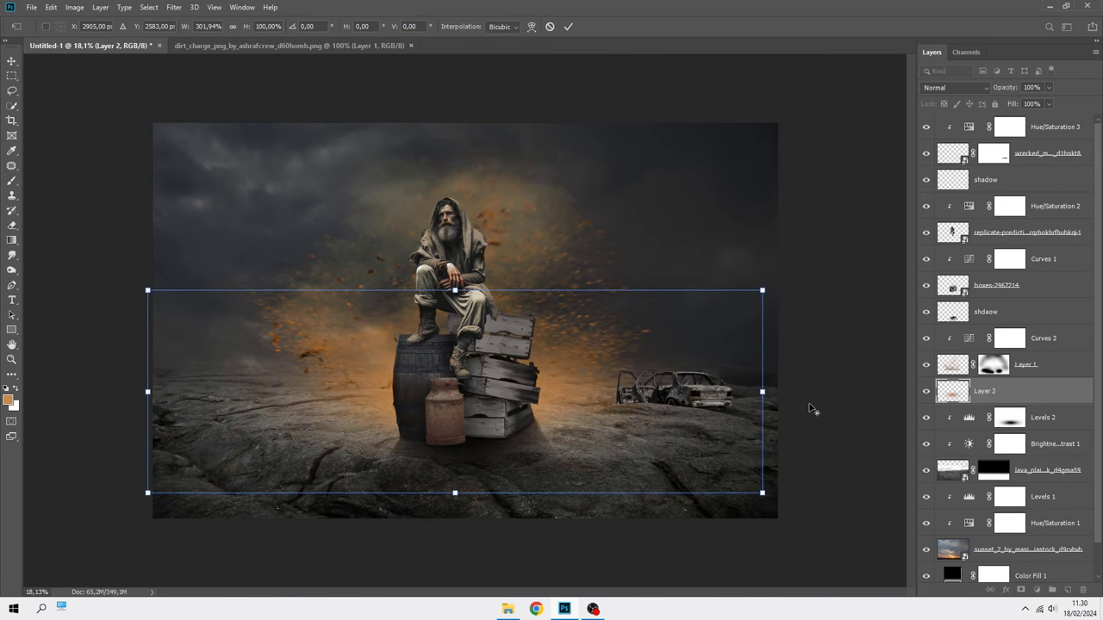
click(944, 87)
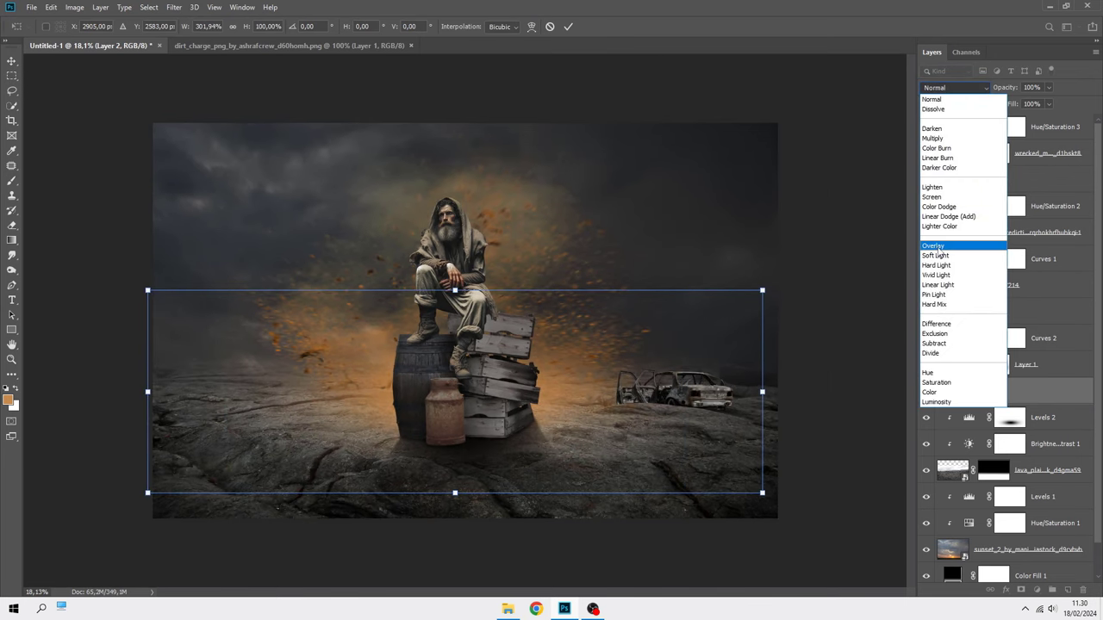
click(939, 248)
- Flatten the glow and stretch it much wider across the ground, then apply
drag(432, 293, 465, 332)
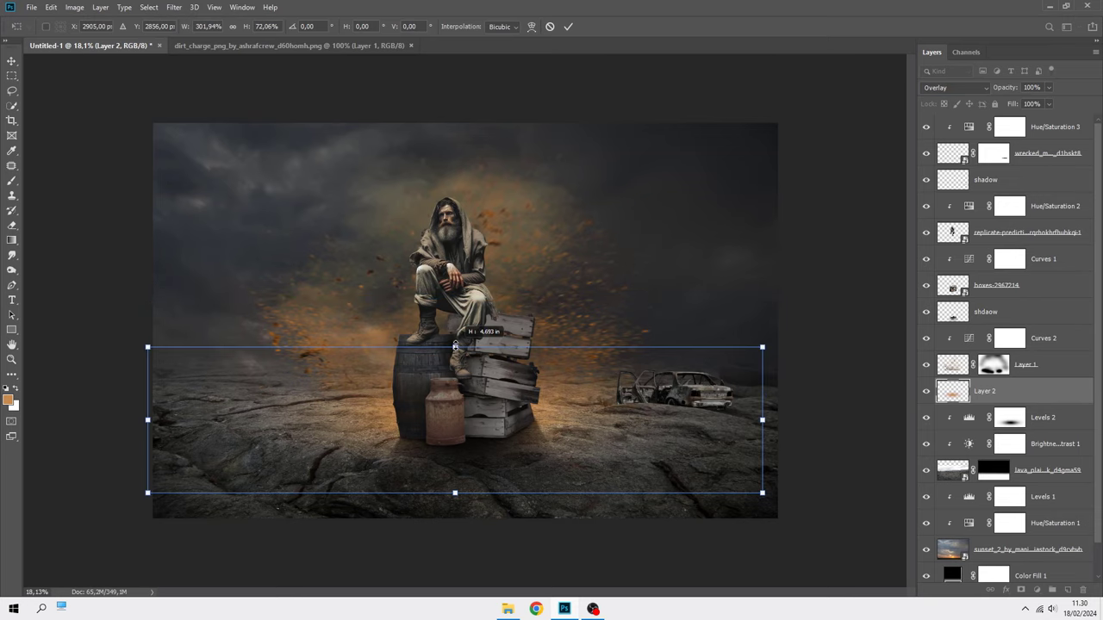
scroll(489, 371, down, 1)
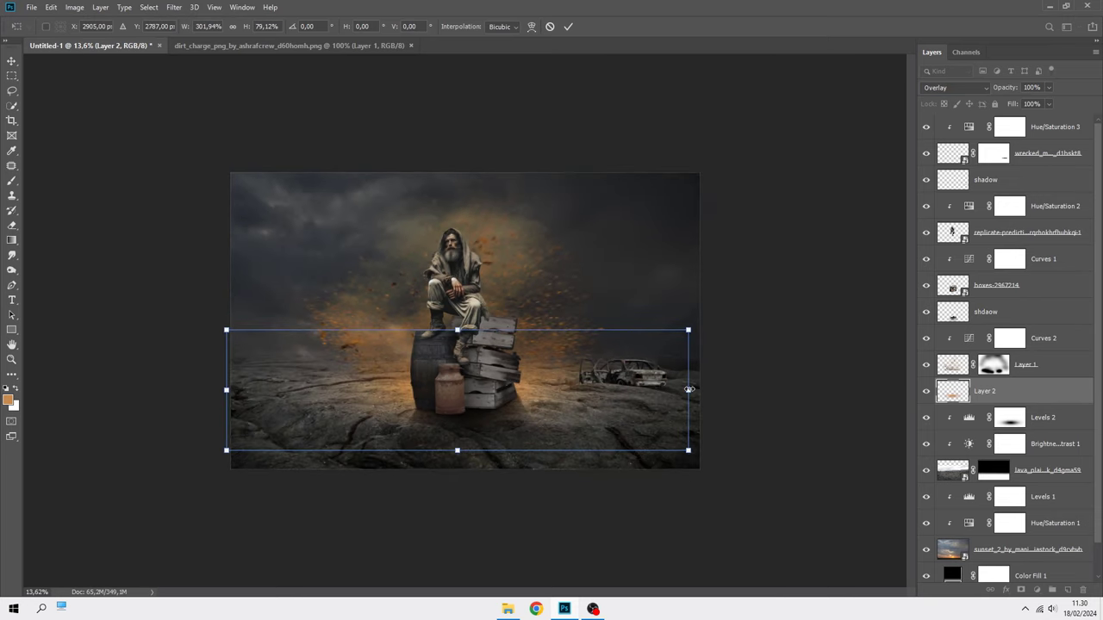
drag(688, 390, 882, 384)
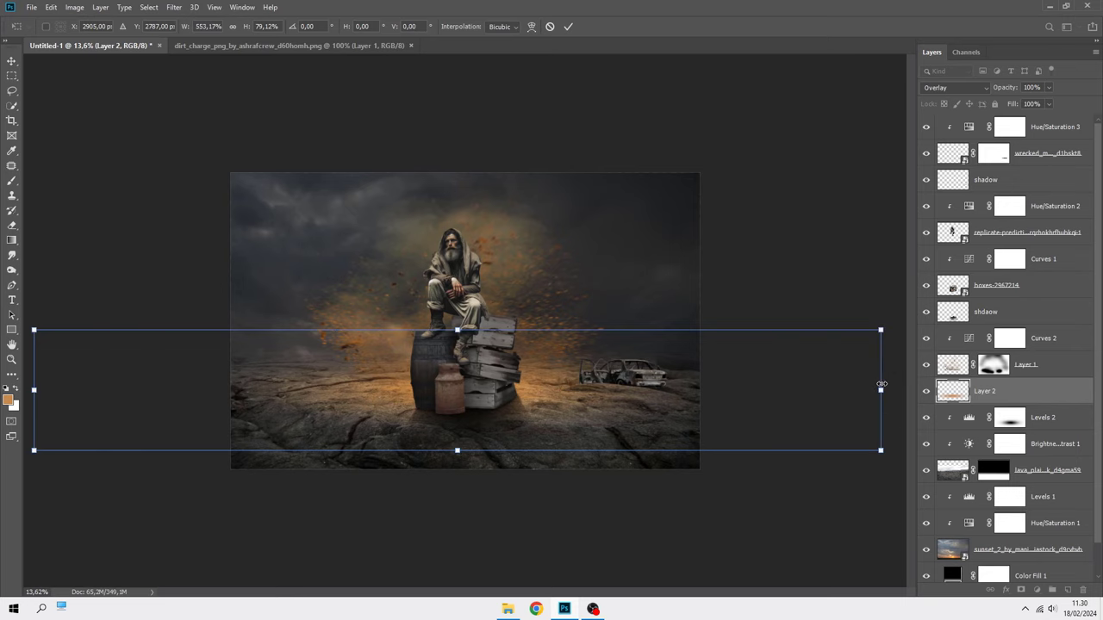
click(568, 25)
scroll(505, 293, up, 1)
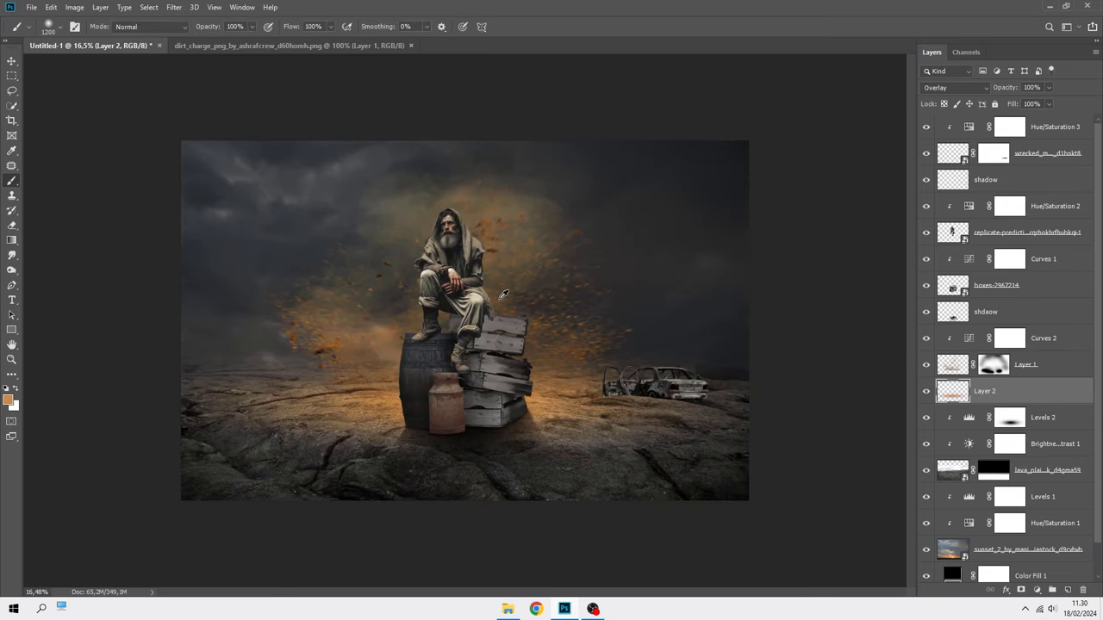
- With the Move tool, toggle the wrecked car layer to compare, then select it
click(12, 60)
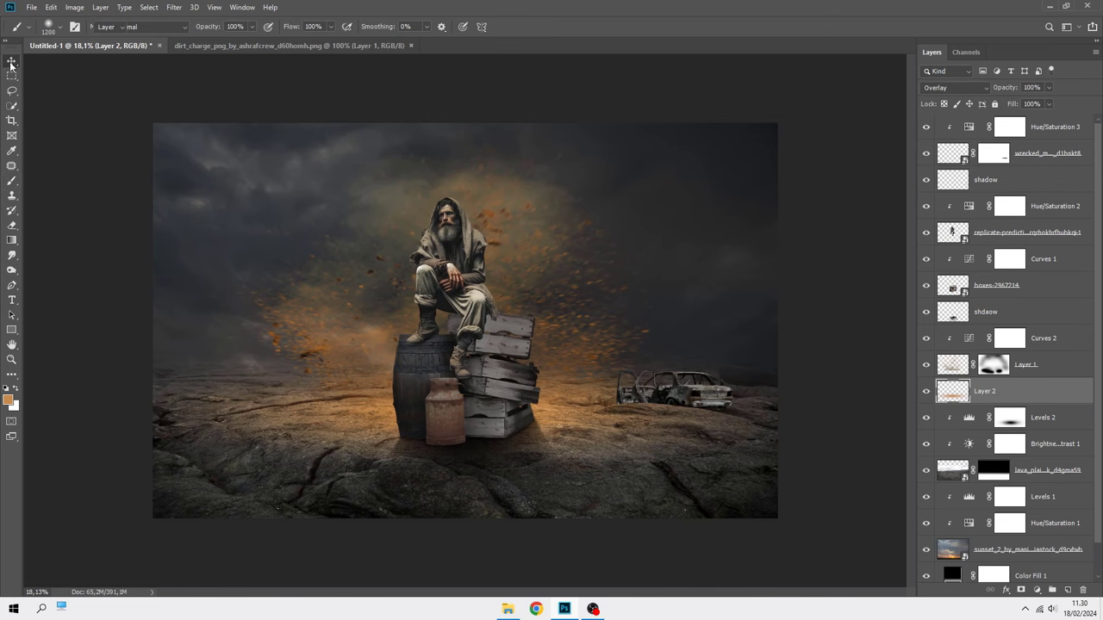
scroll(384, 322, up, 1)
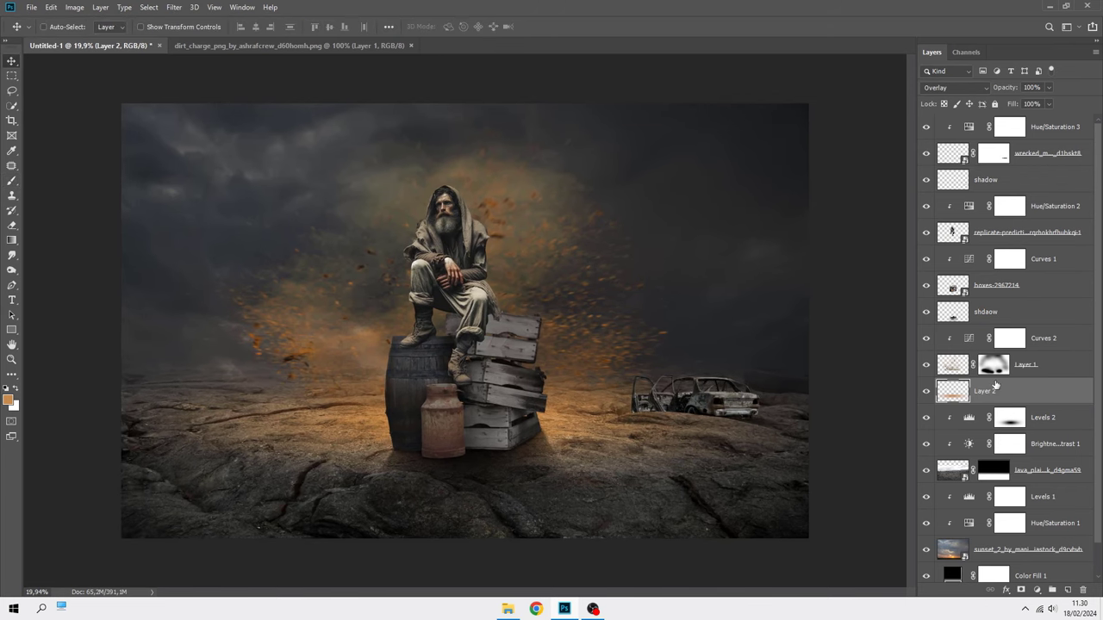
click(926, 153)
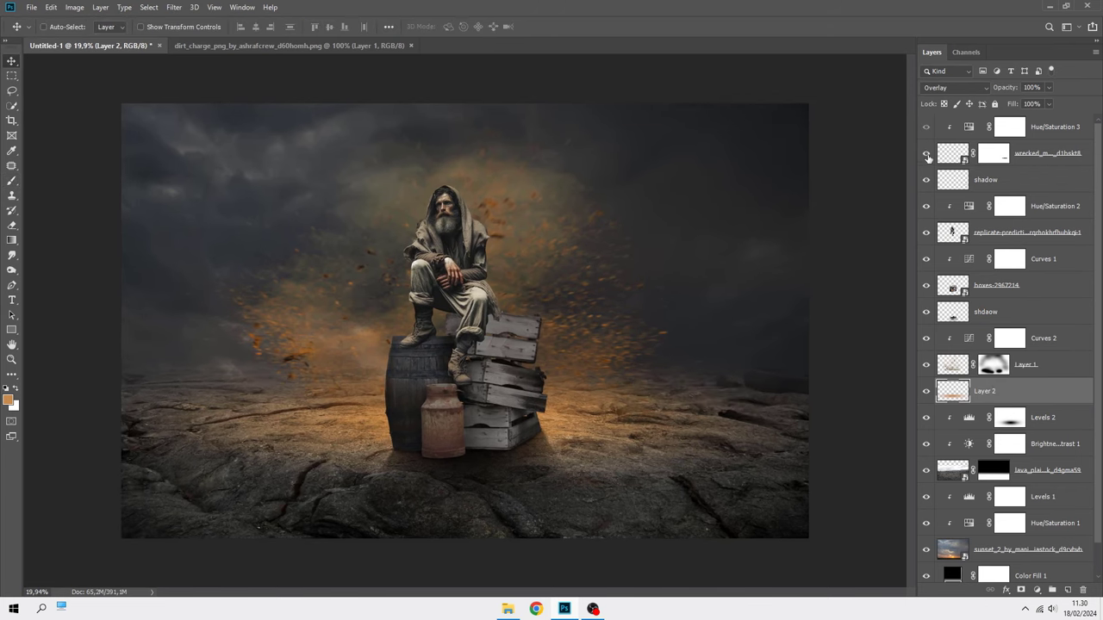
click(1028, 159)
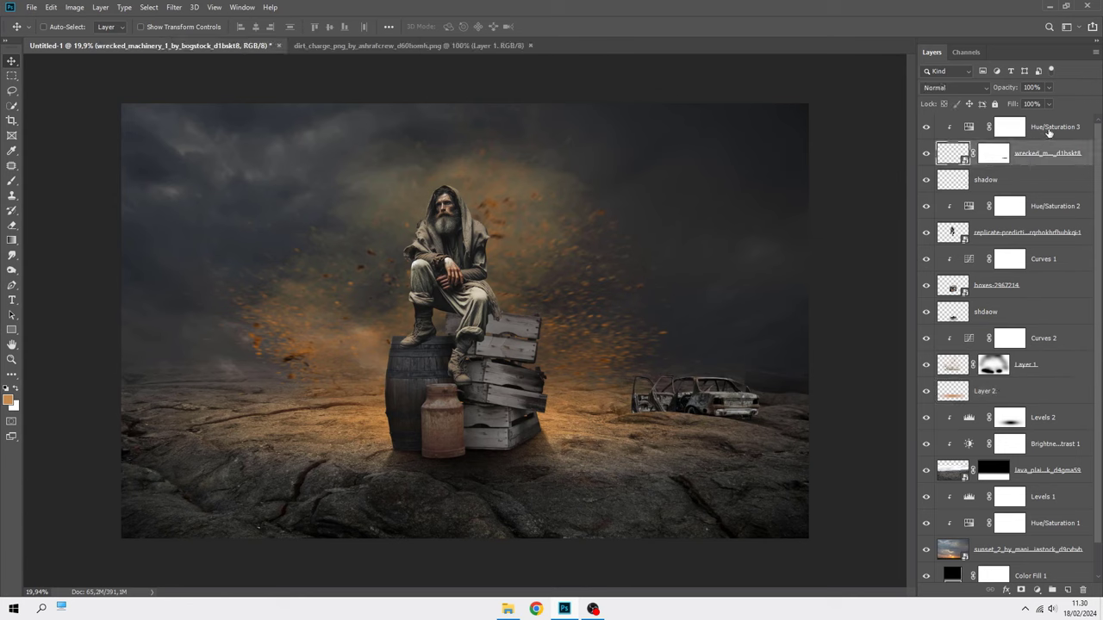
- Move wrecked_machinery and Hue/Saturation 3 below Layer 2 and compare the car and glow
shift+click(1049, 131)
drag(1037, 159, 1015, 409)
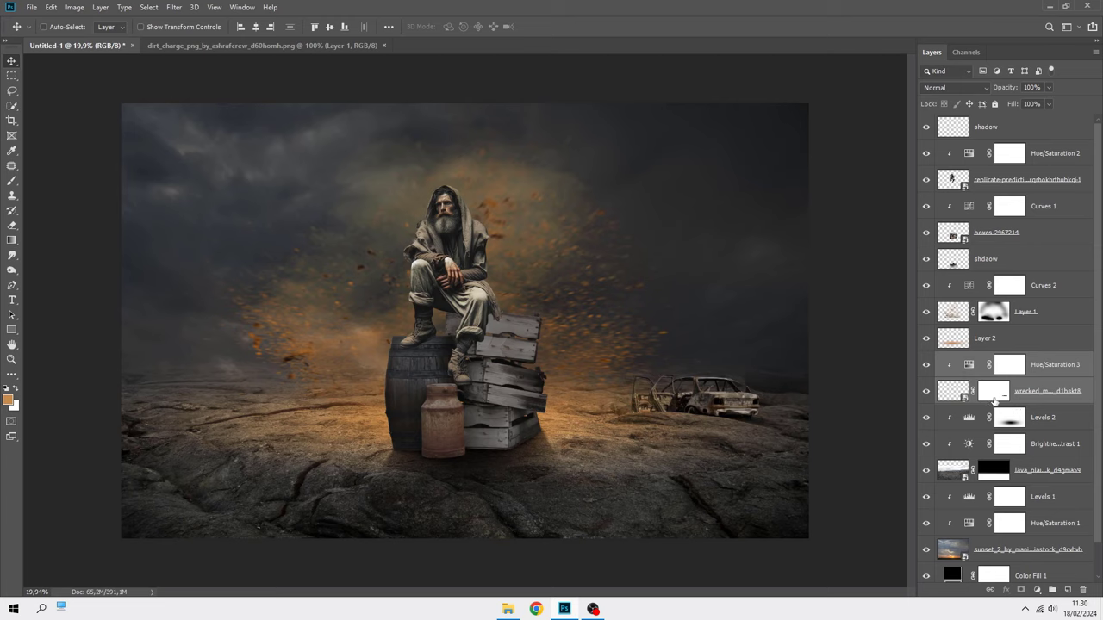
click(926, 391)
click(926, 391)
click(1015, 339)
click(927, 338)
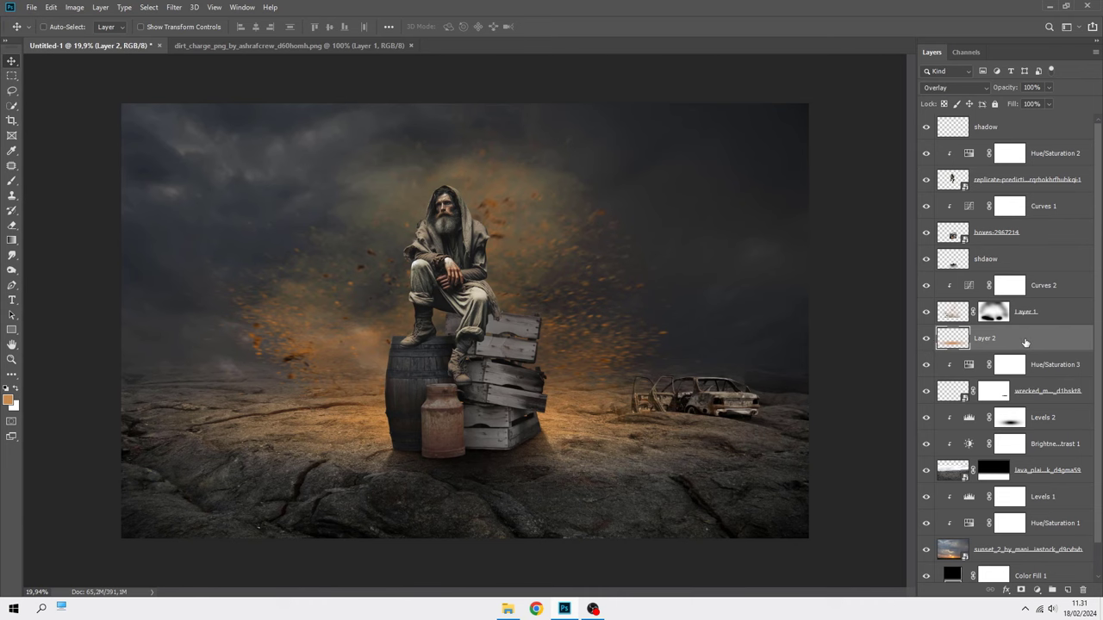
- Add a new empty Layer 3 above Curves 2
click(999, 290)
click(1048, 286)
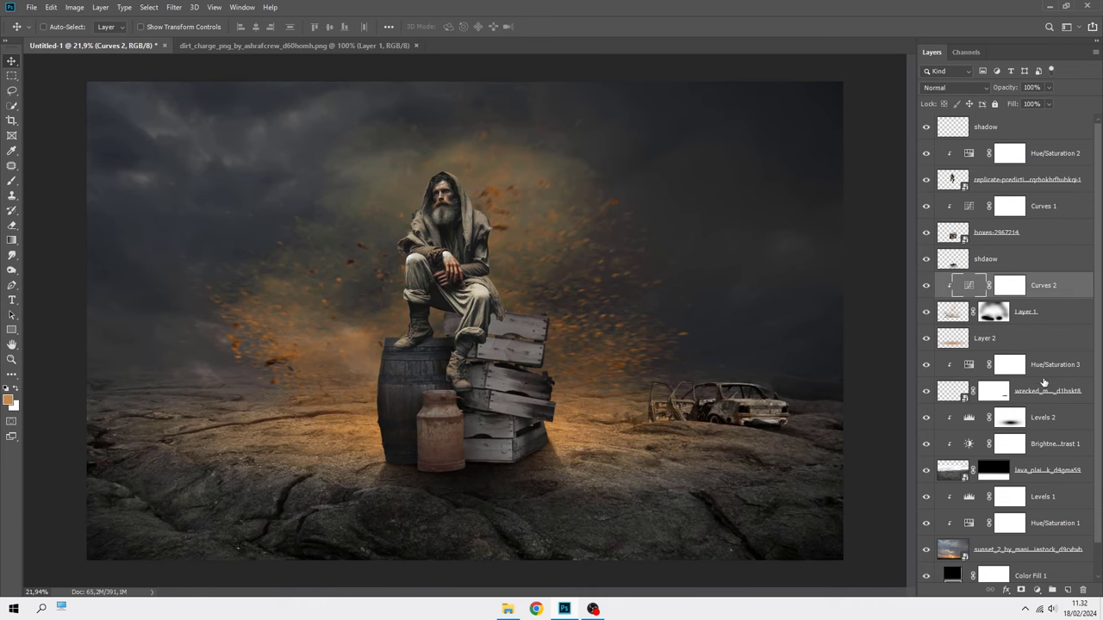
click(1067, 590)
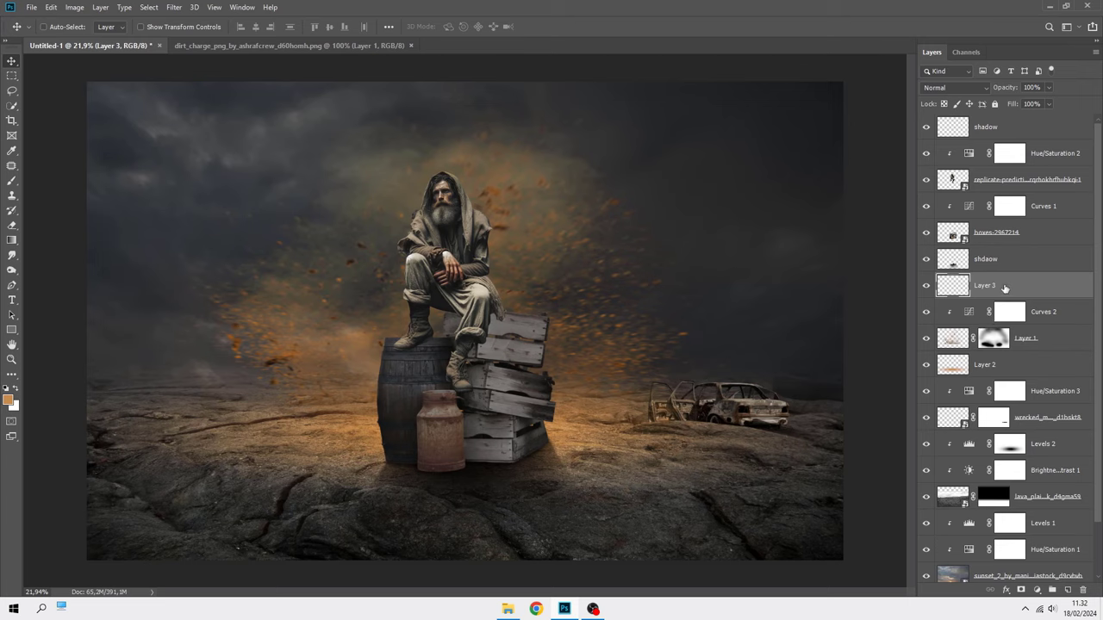
- Set the brush colour to a pale beige, slightly darker and shifted toward yellow
click(12, 181)
click(9, 399)
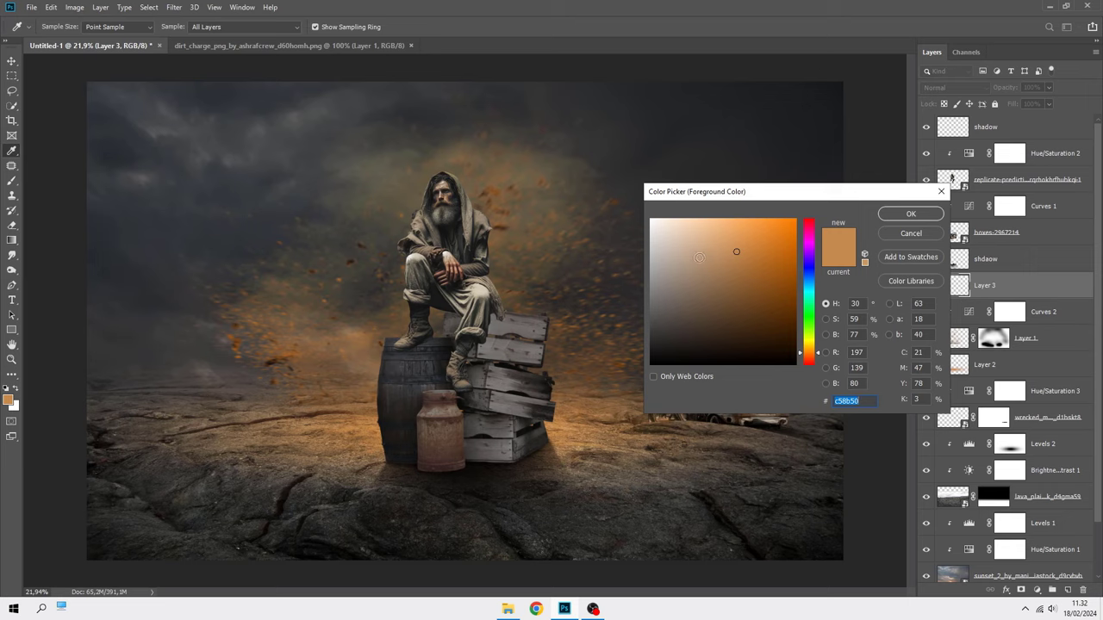
click(699, 257)
drag(697, 257, 694, 270)
drag(810, 354, 815, 351)
click(909, 218)
key(b)
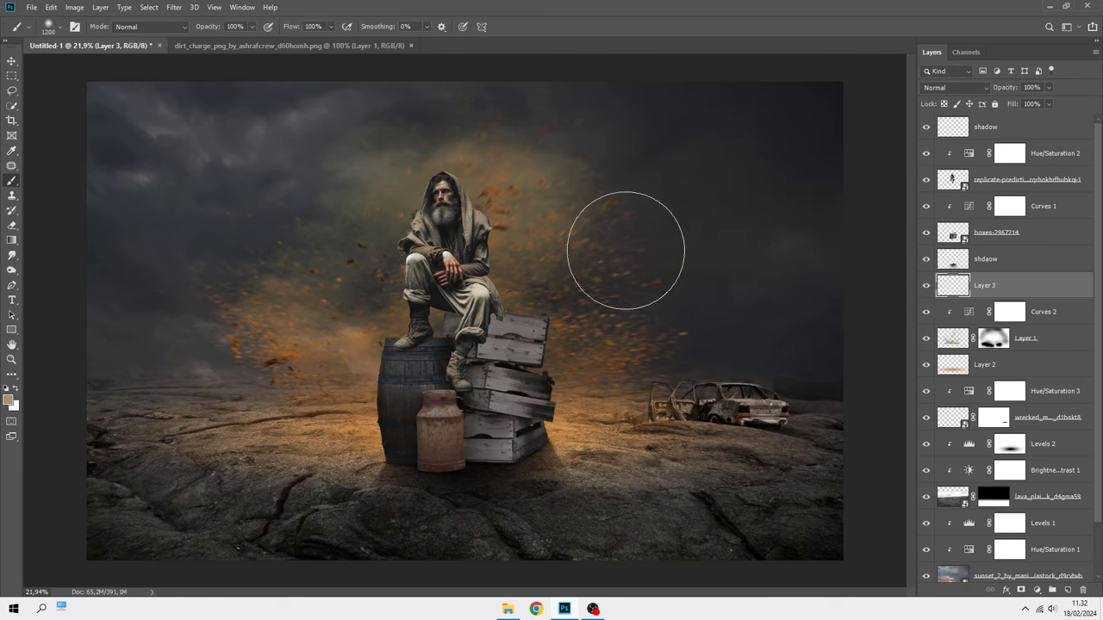
- Paint a soft beige glow beside the man and blend Layer 3 as Overlay
click(575, 251)
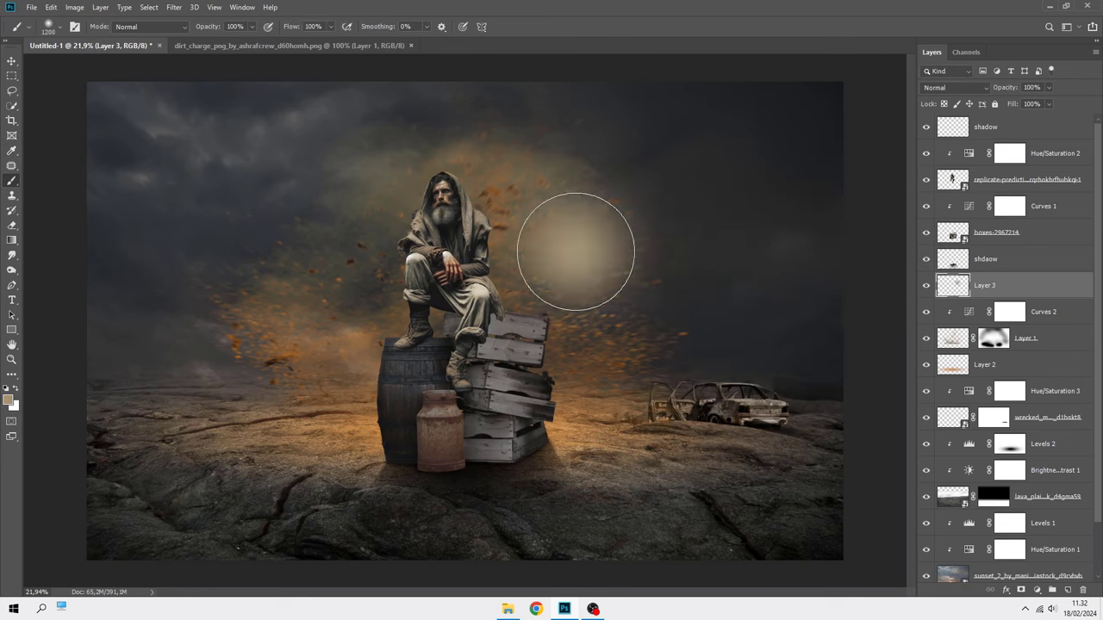
click(952, 87)
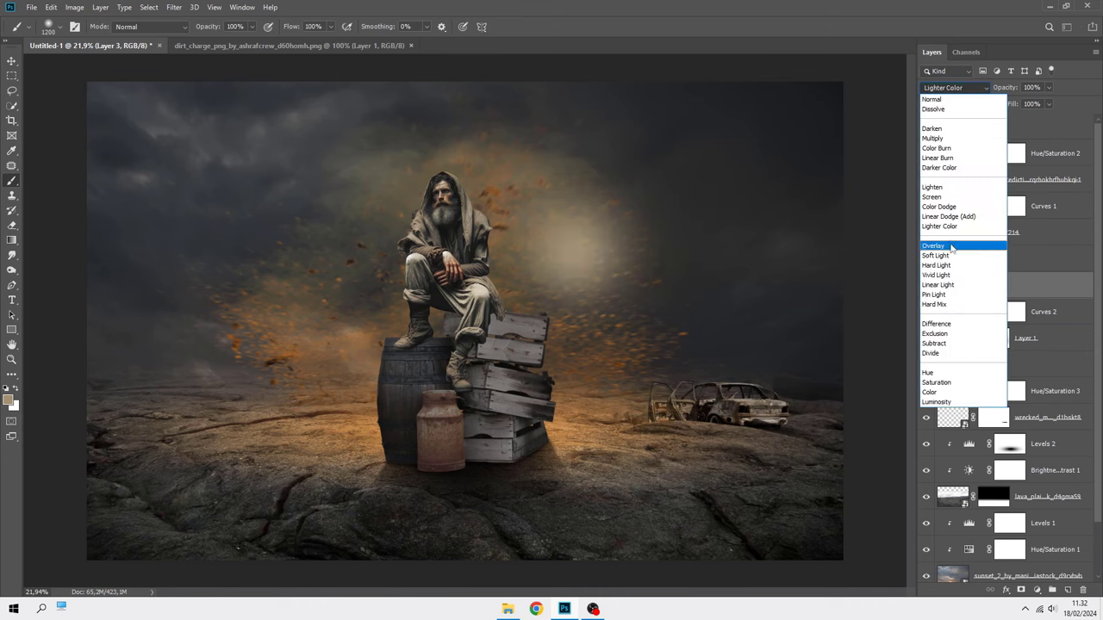
click(935, 245)
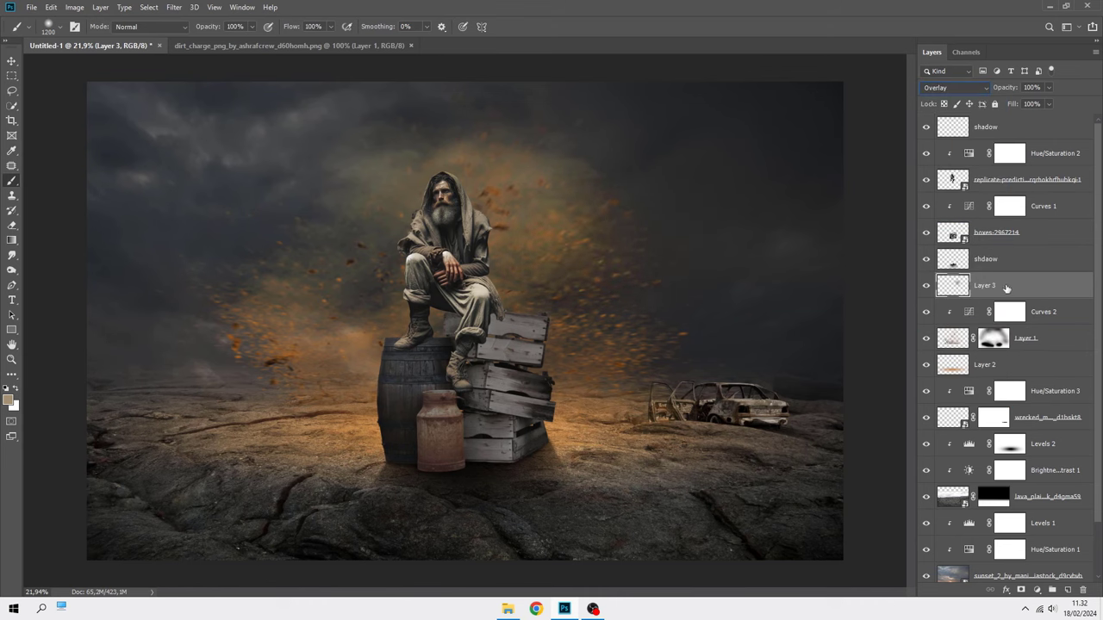
- Stretch the glow to about 221% wide and 173% tall over the man, then compare
key(ctrl+t)
mouse_move(675, 275)
mouse_down()
mouse_move(560, 318)
mouse_move(730, 294)
mouse_up()
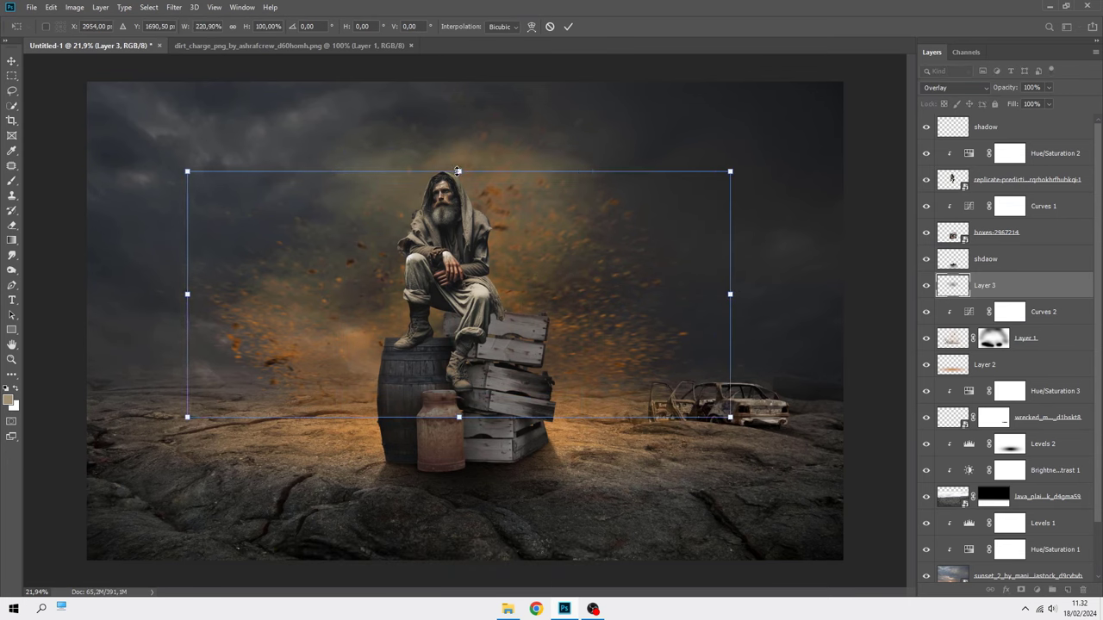
drag(458, 171, 459, 81)
mouse_move(485, 242)
mouse_down()
mouse_move(492, 293)
mouse_move(491, 244)
mouse_up()
click(567, 26)
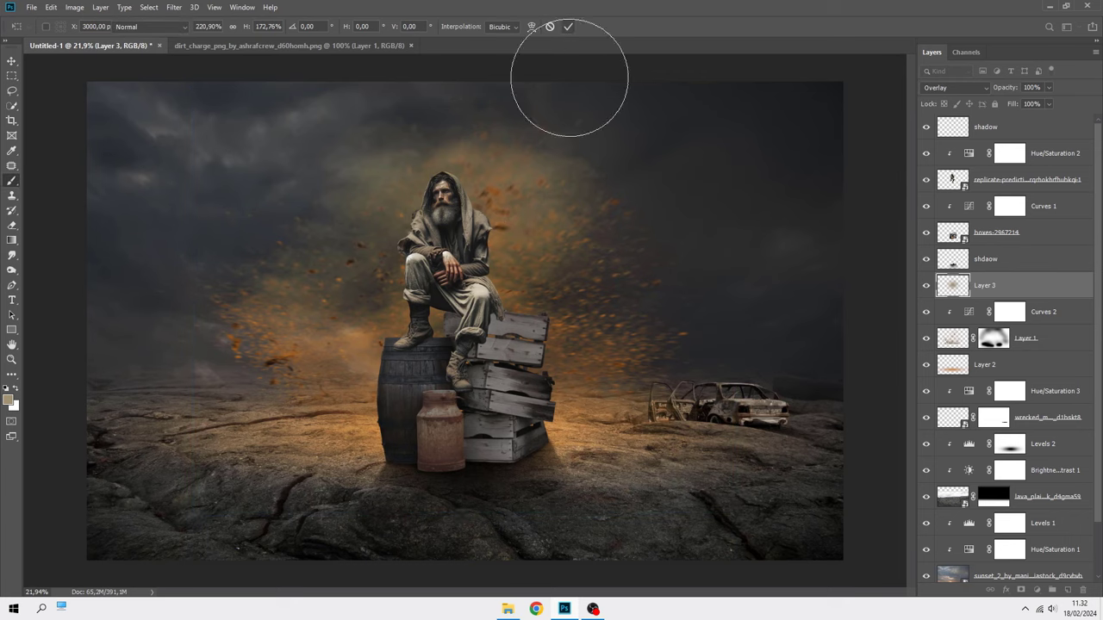
click(926, 285)
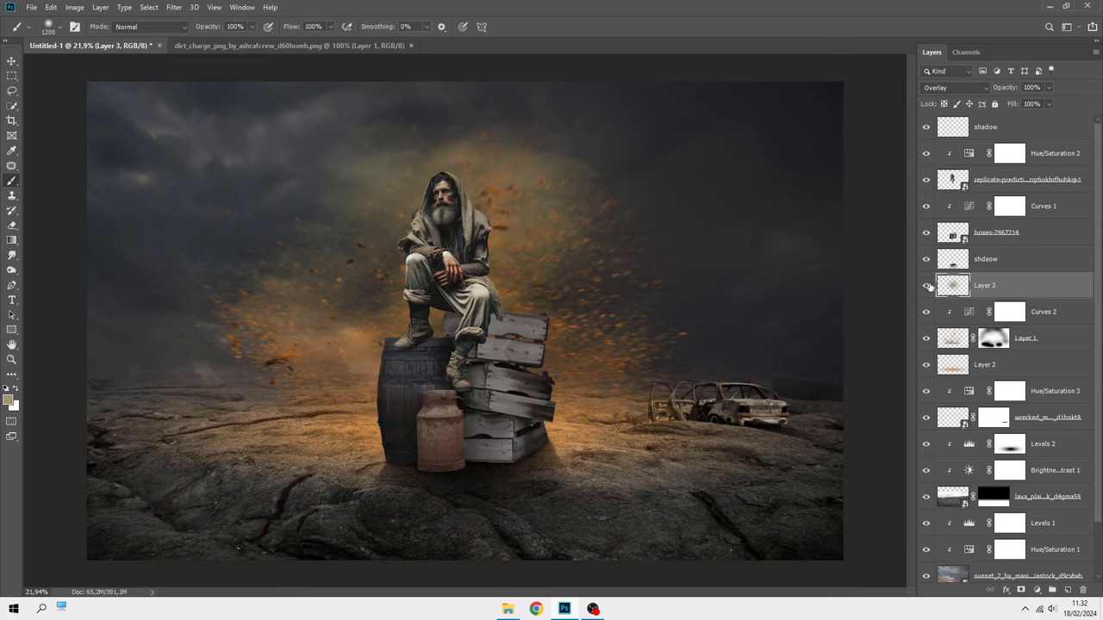
- Add a new Layer 4 and switch to the soft painting brush
click(1069, 589)
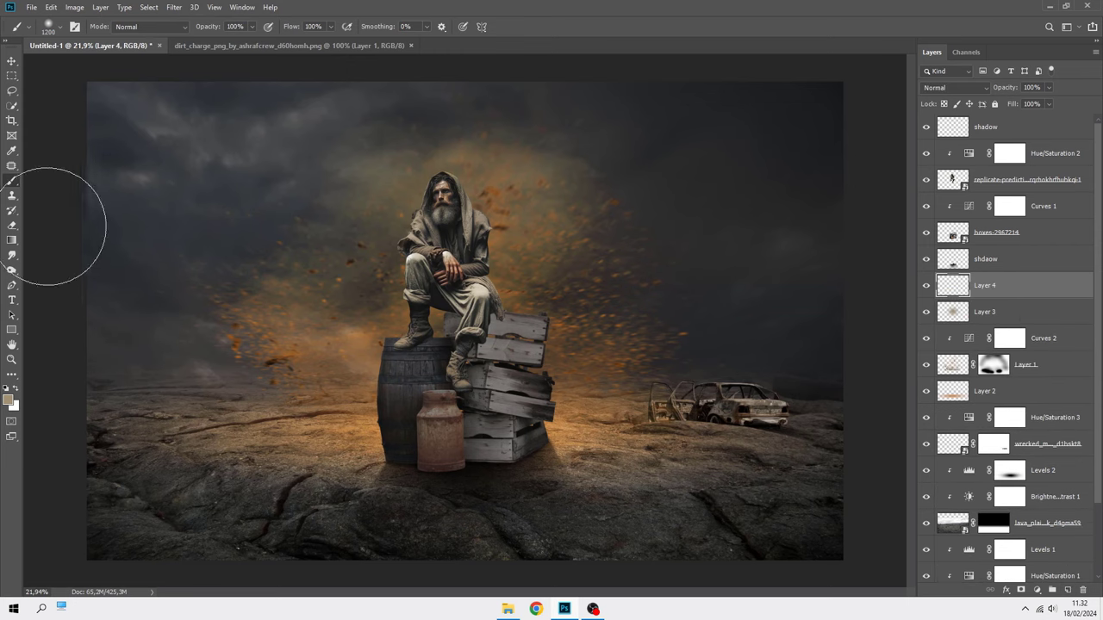
click(12, 169)
right_click(14, 180)
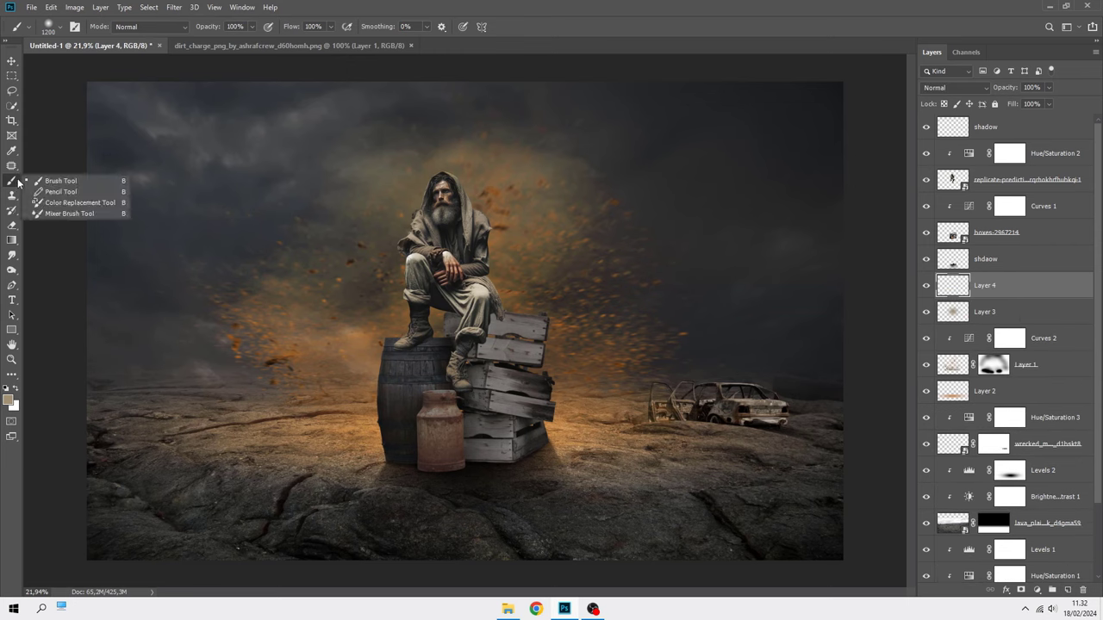
click(60, 178)
- Set the foreground to a pale, slightly warm grey sampled from the sky
click(9, 400)
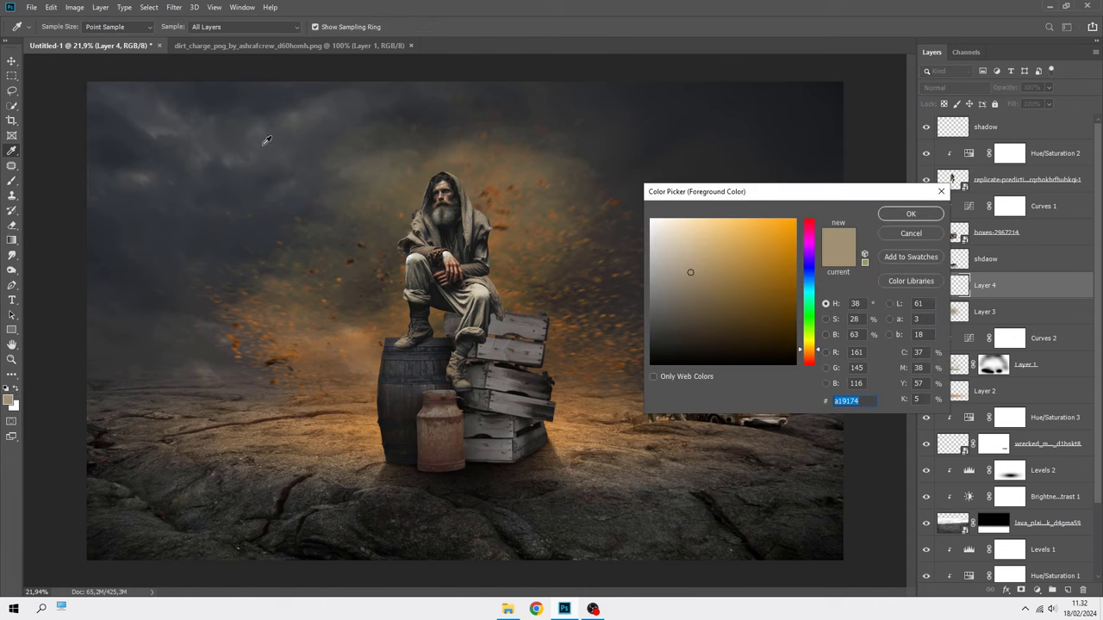
click(304, 131)
click(304, 140)
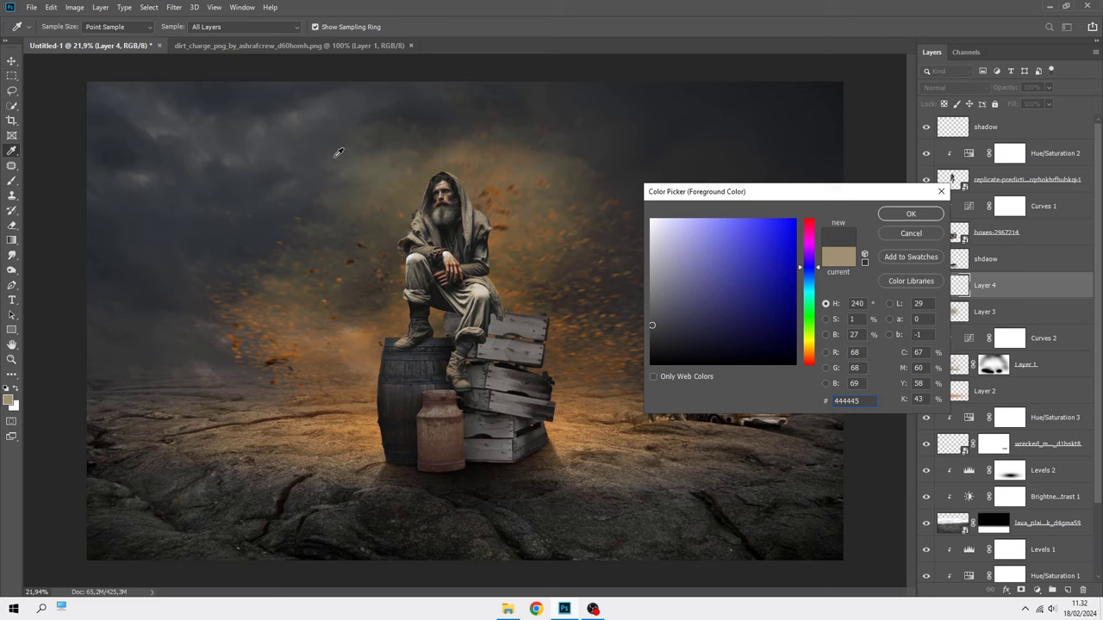
click(338, 153)
click(338, 152)
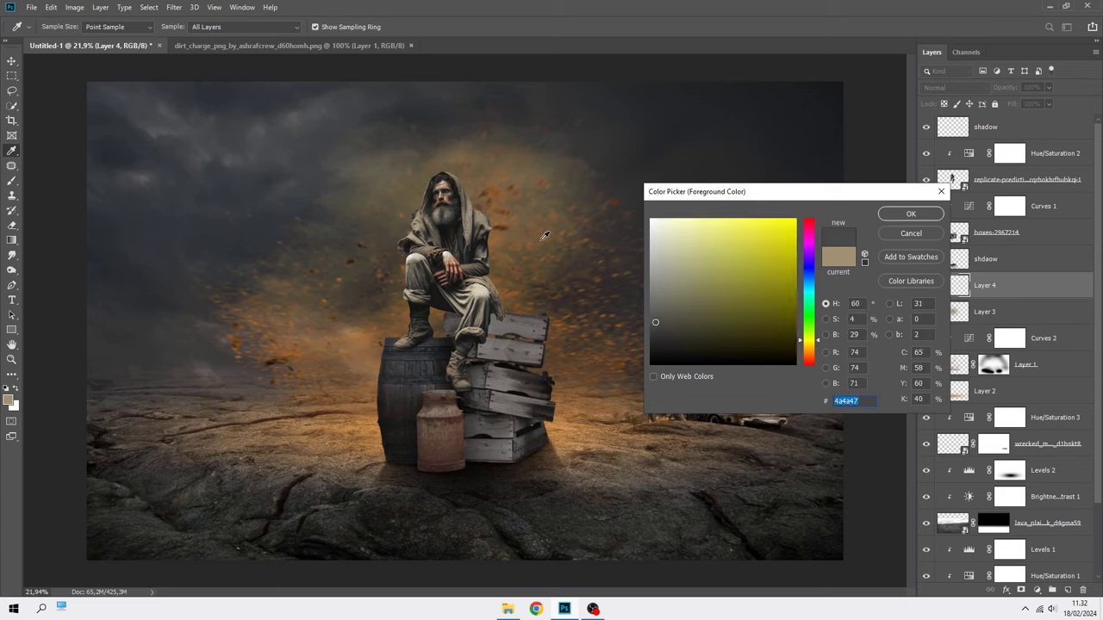
drag(657, 299, 659, 292)
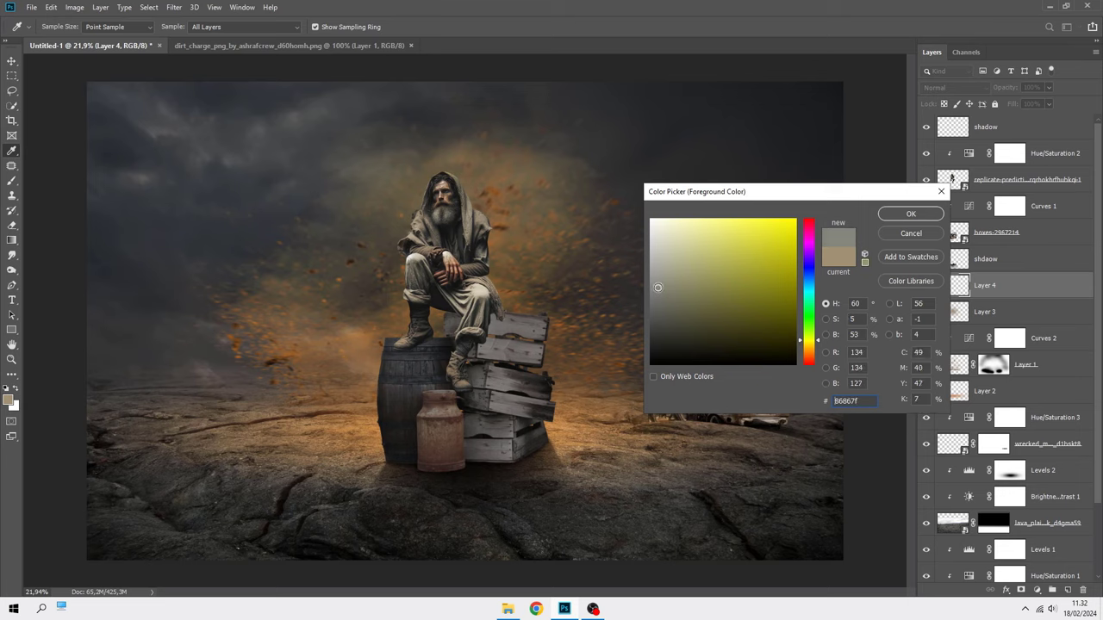
drag(810, 342, 810, 349)
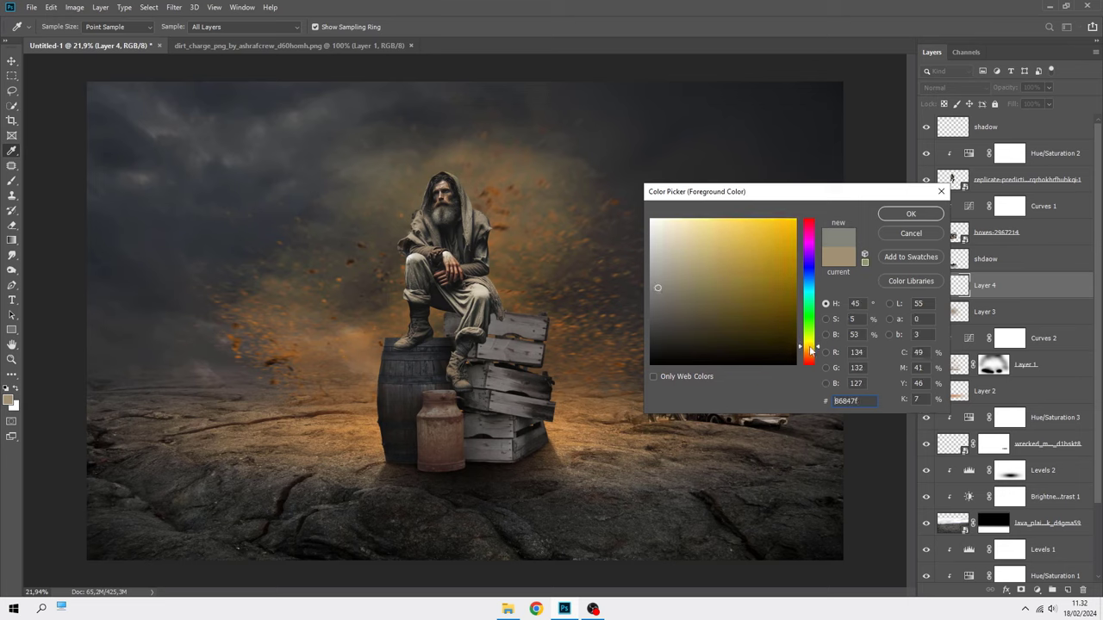
click(911, 214)
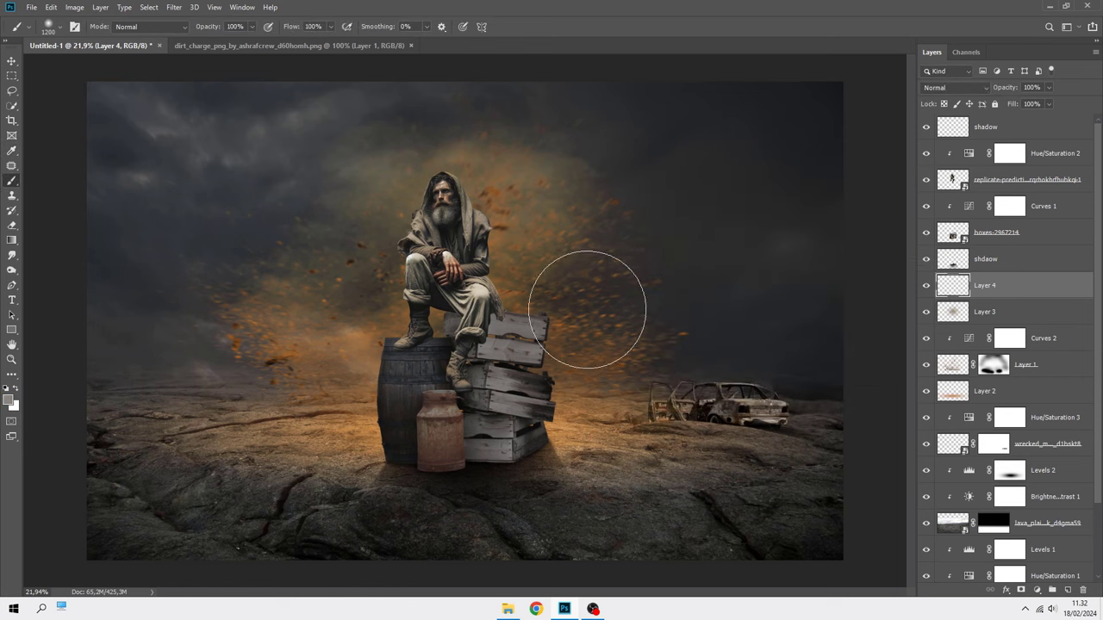
- Paint a 2595 px soft grey glow around the man and blend it as Color Dodge
drag(442, 307, 449, 312)
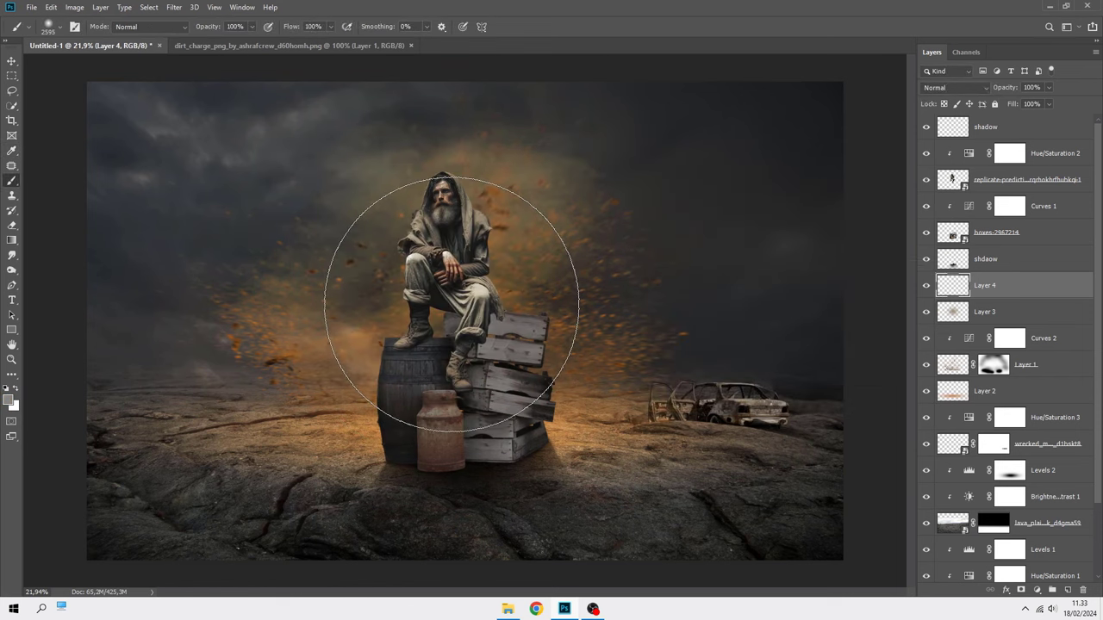
drag(448, 311, 451, 303)
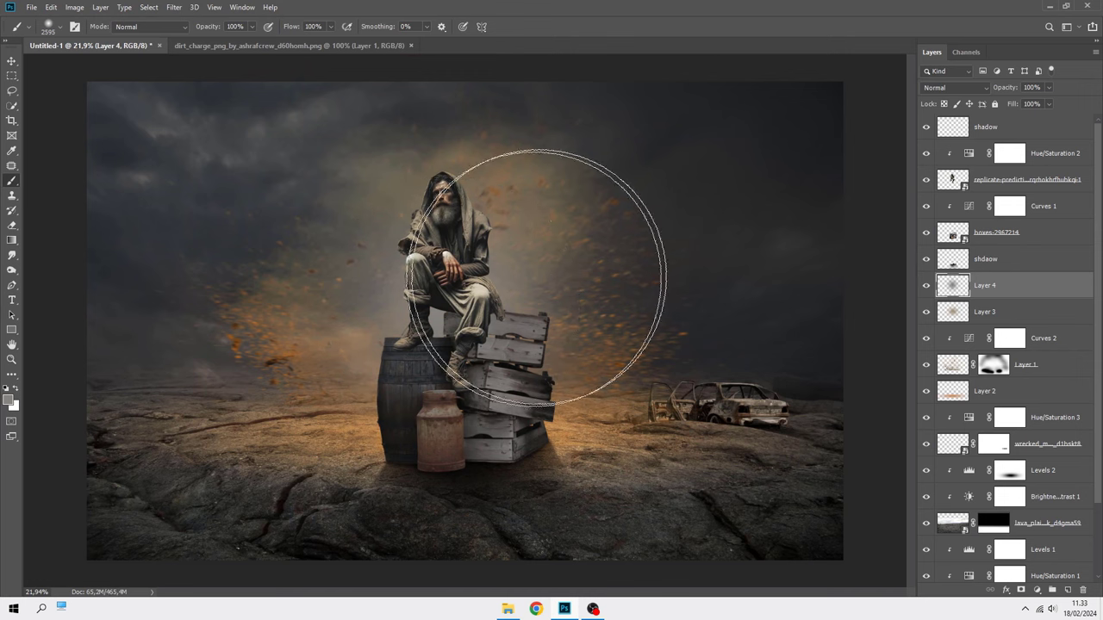
click(953, 89)
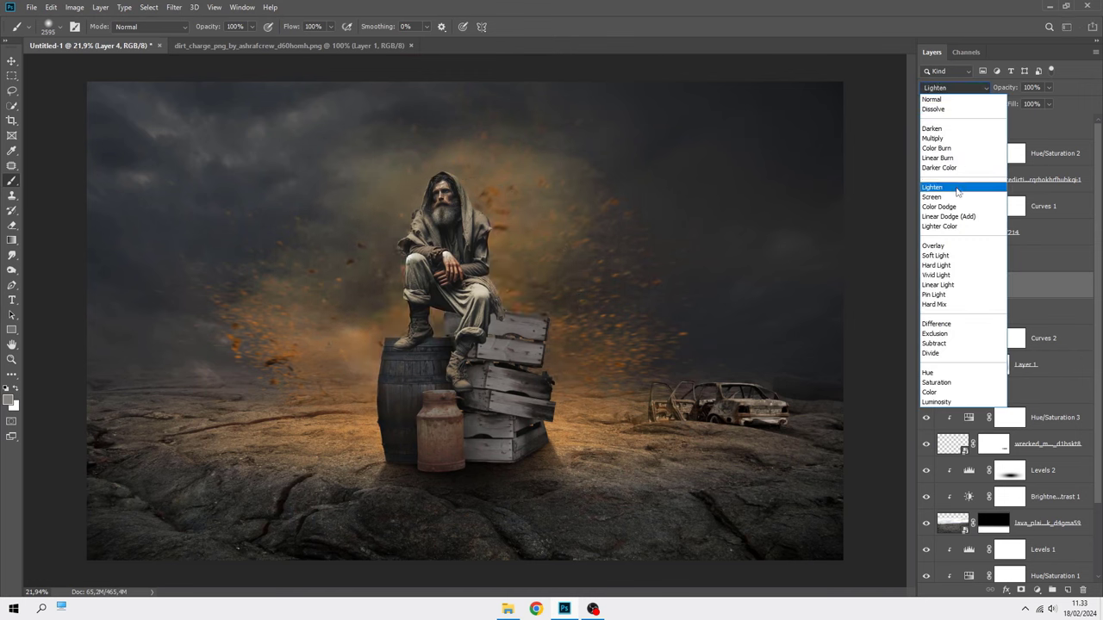
click(956, 207)
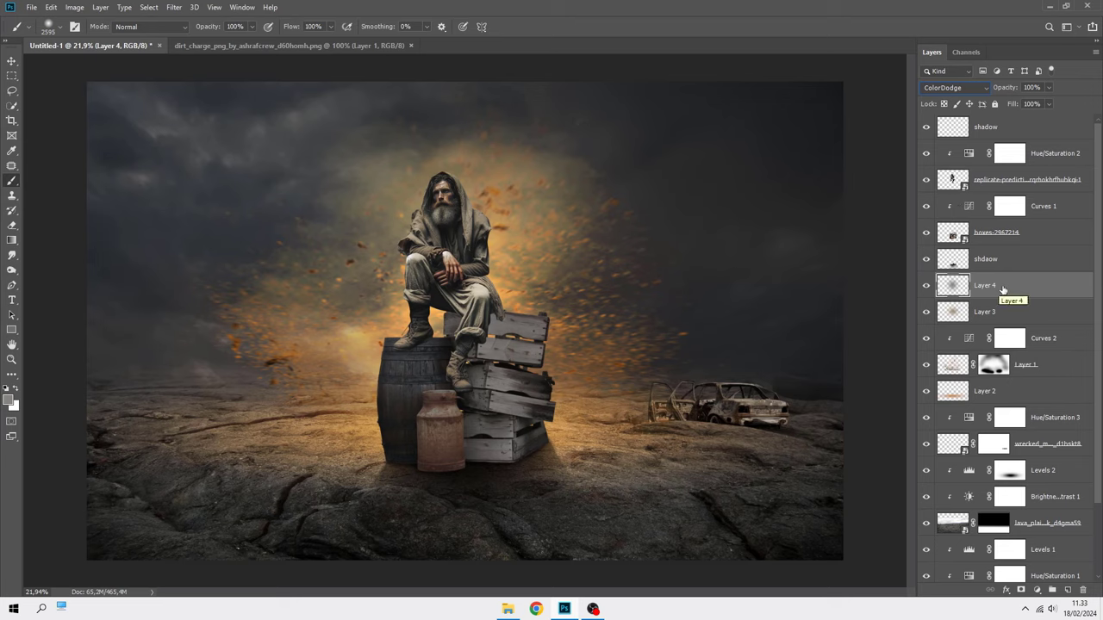
- Widen the Color Dodge glow and squash it down from the top
key(ctrl+t)
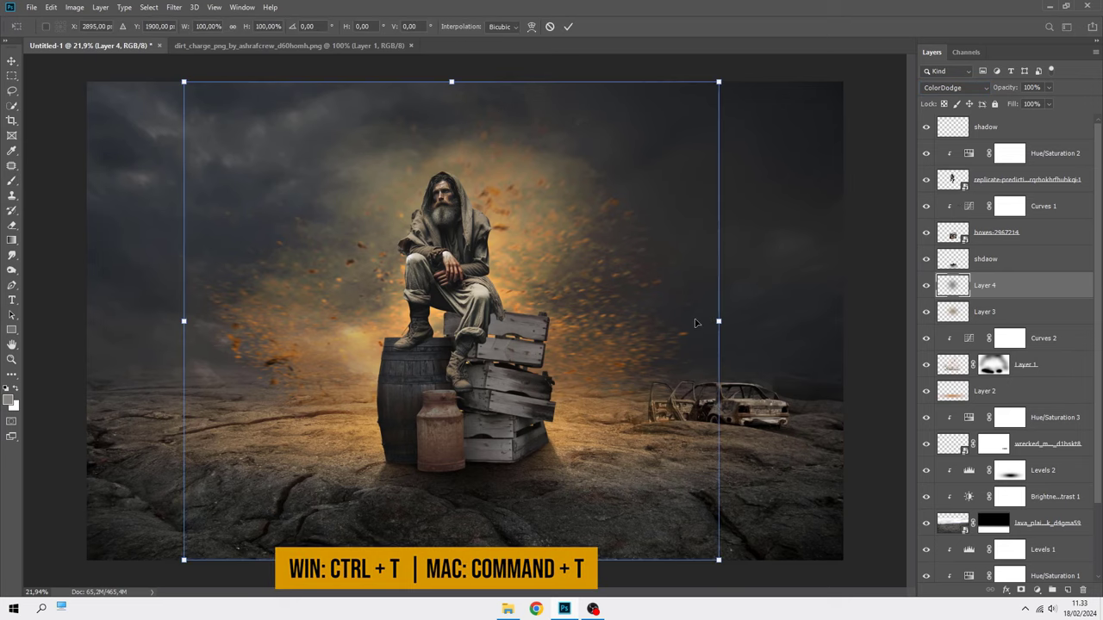
drag(720, 321, 813, 301)
scroll(813, 301, down, 1)
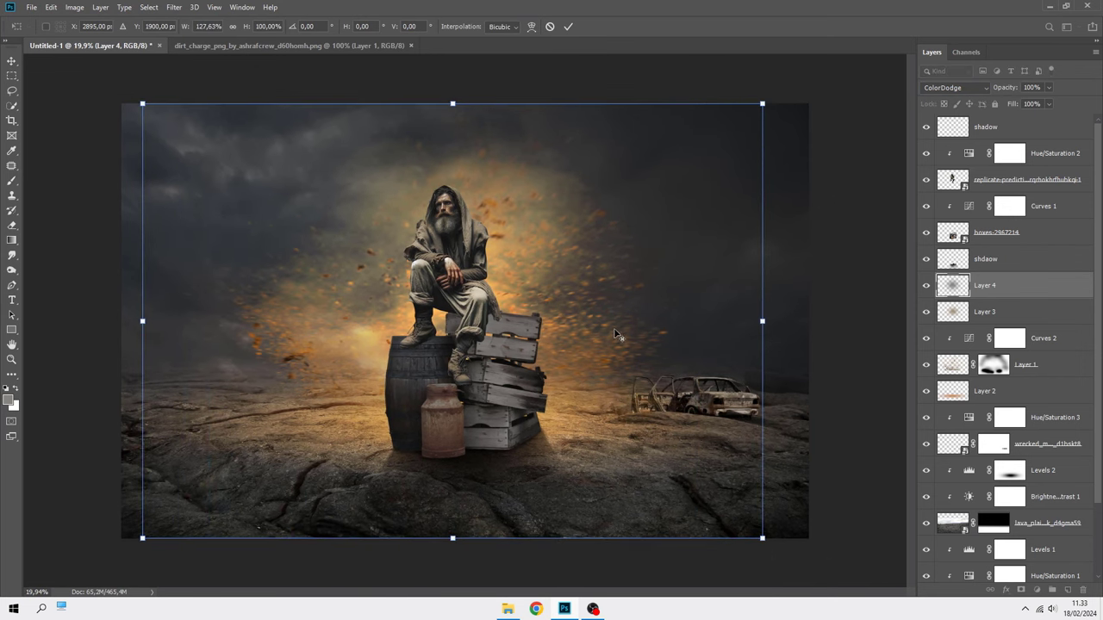
drag(454, 102, 454, 153)
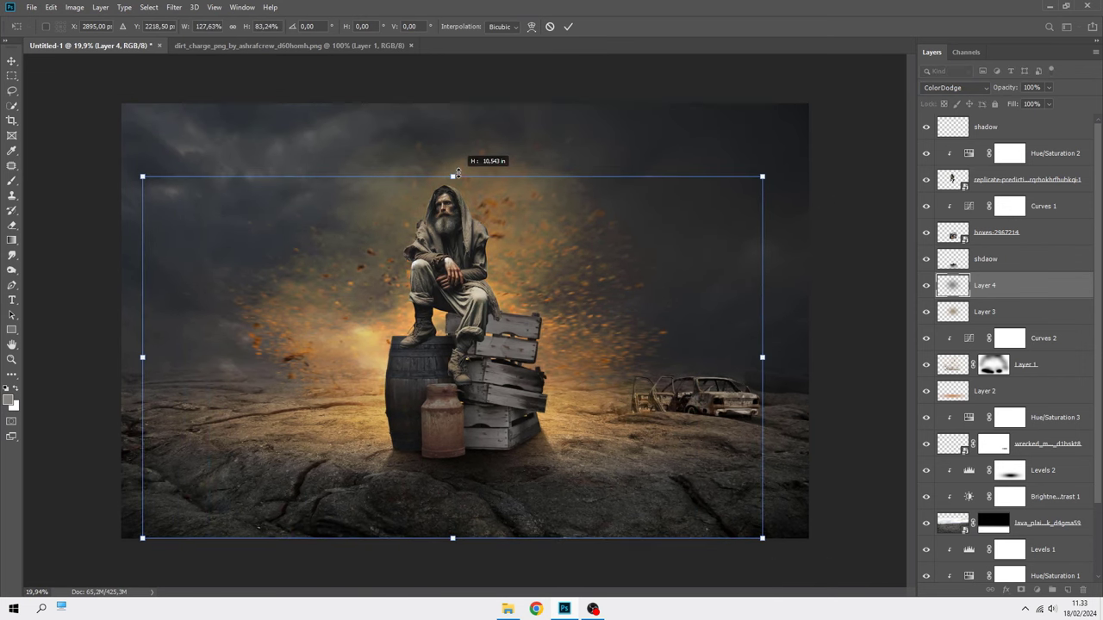
drag(763, 345, 741, 338)
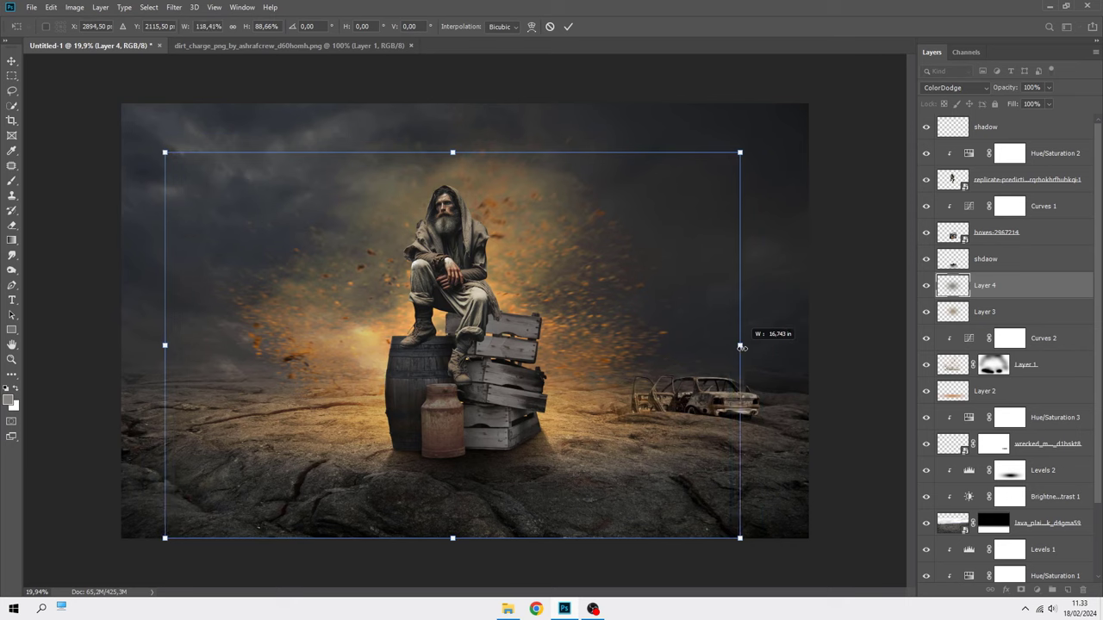
click(568, 29)
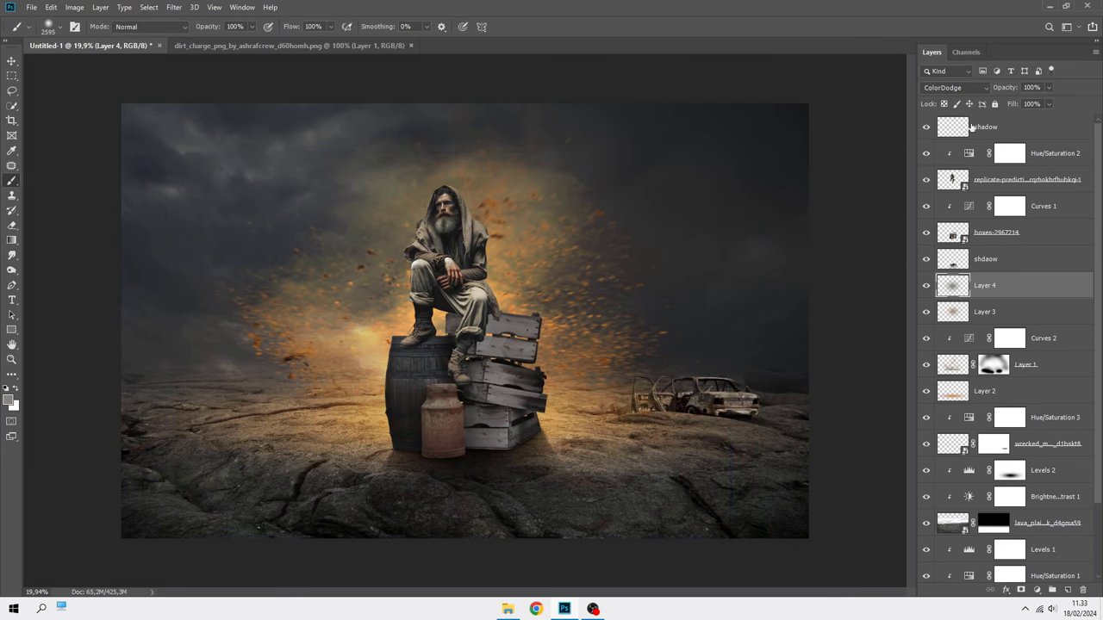
- Lower the glow layer's fill to 74%
click(1048, 105)
drag(1051, 118, 1037, 121)
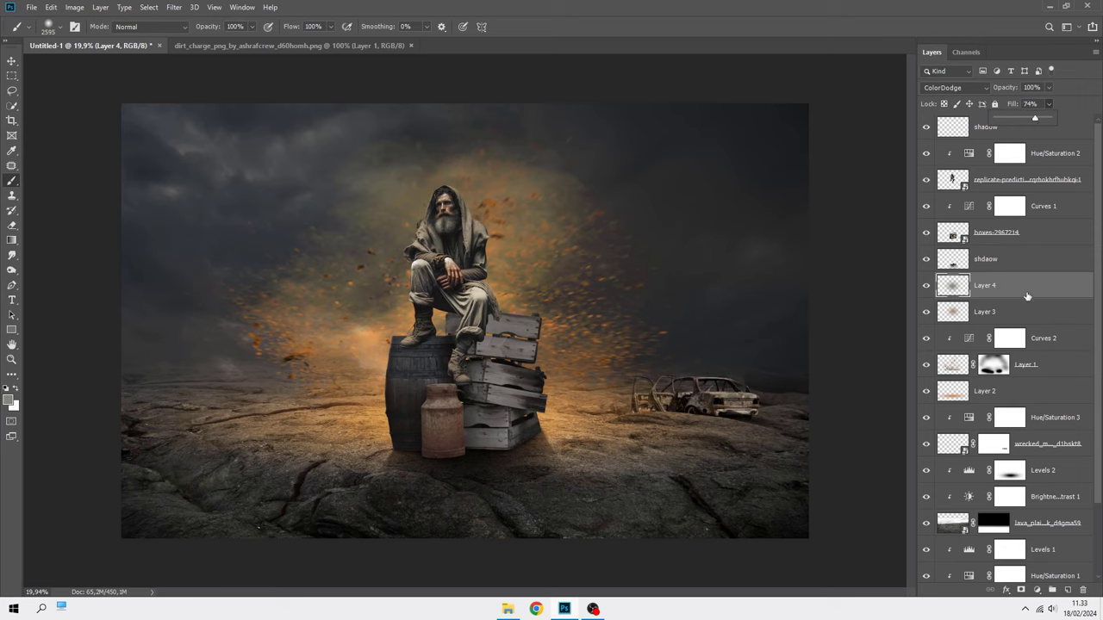
key(v)
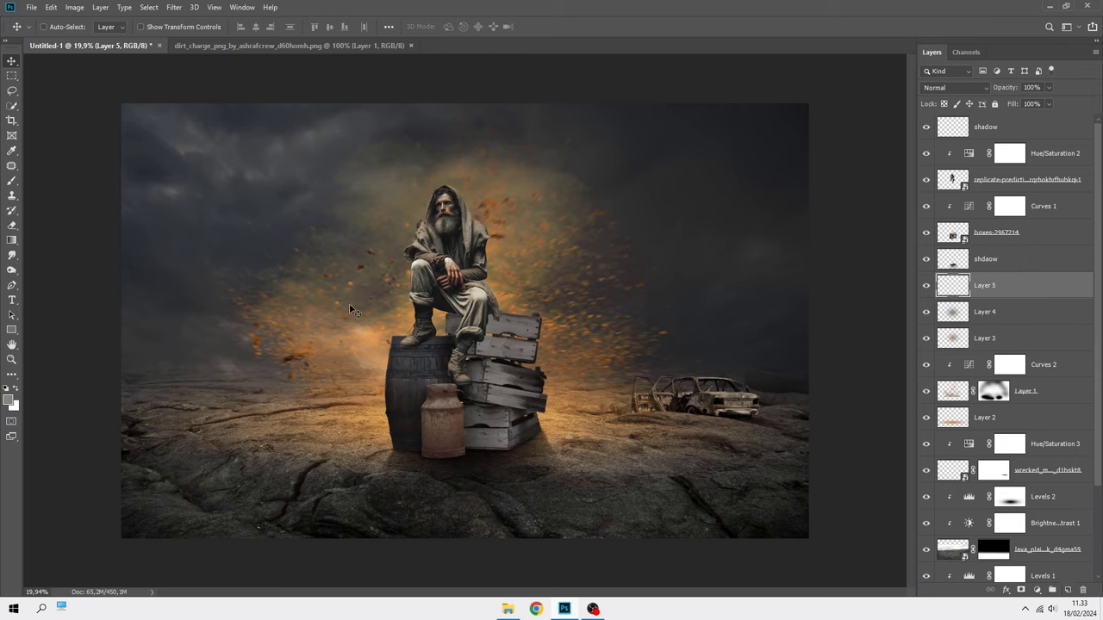
- Switch to the painting brush and set the colour to dark grey #58564f
right_click(11, 172)
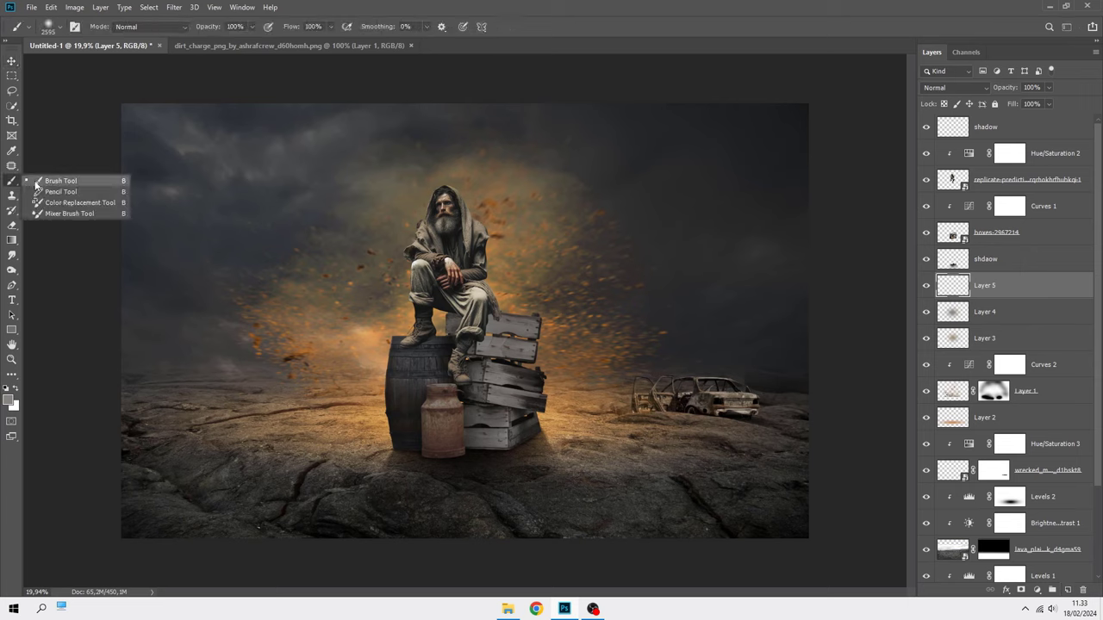
click(51, 183)
click(9, 401)
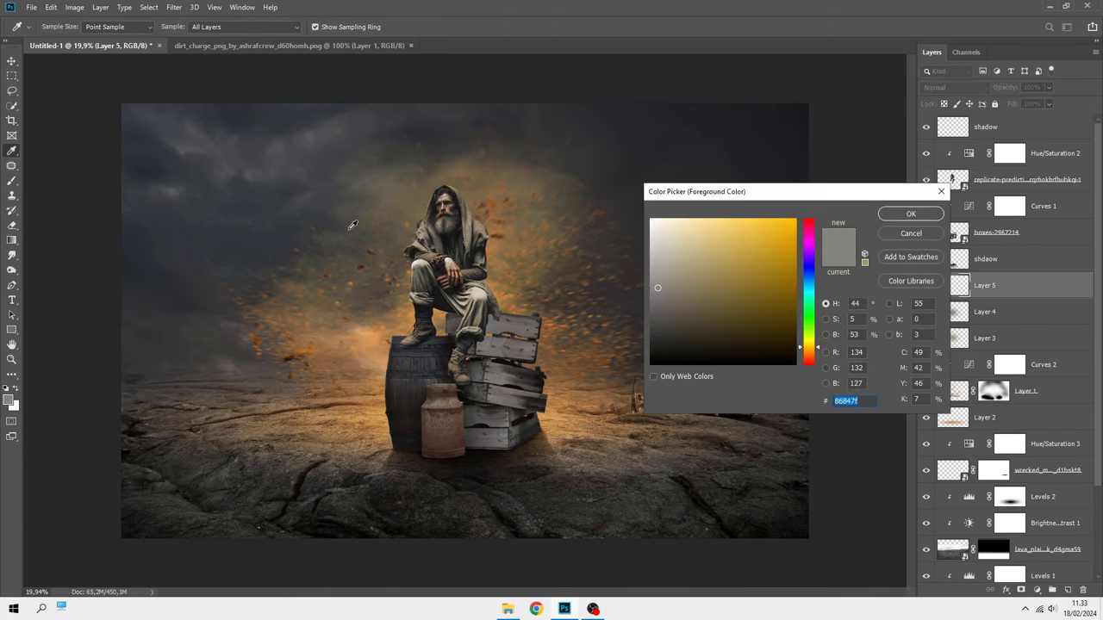
drag(355, 206, 360, 185)
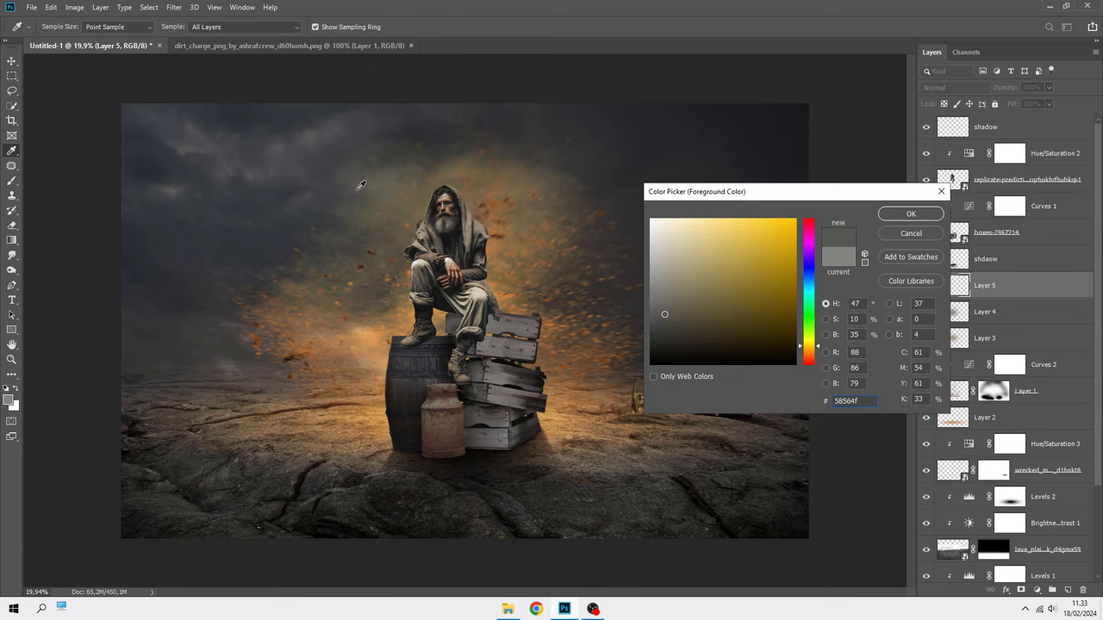
click(905, 213)
- Choose a cloud-shaped Effects brush at 16% opacity and make it smaller
right_click(469, 246)
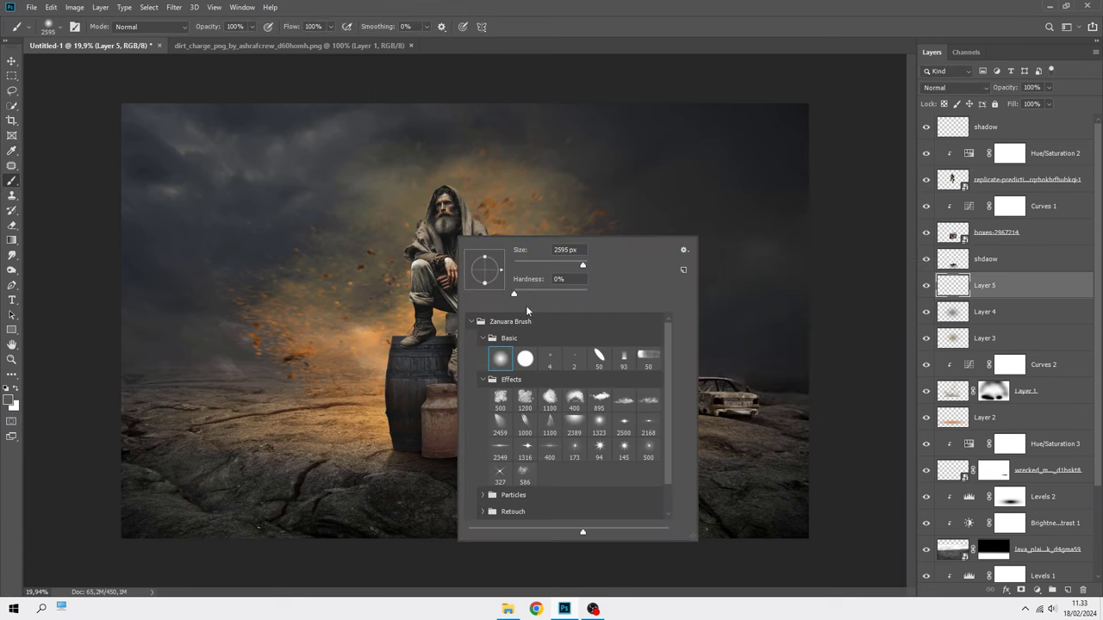
click(525, 398)
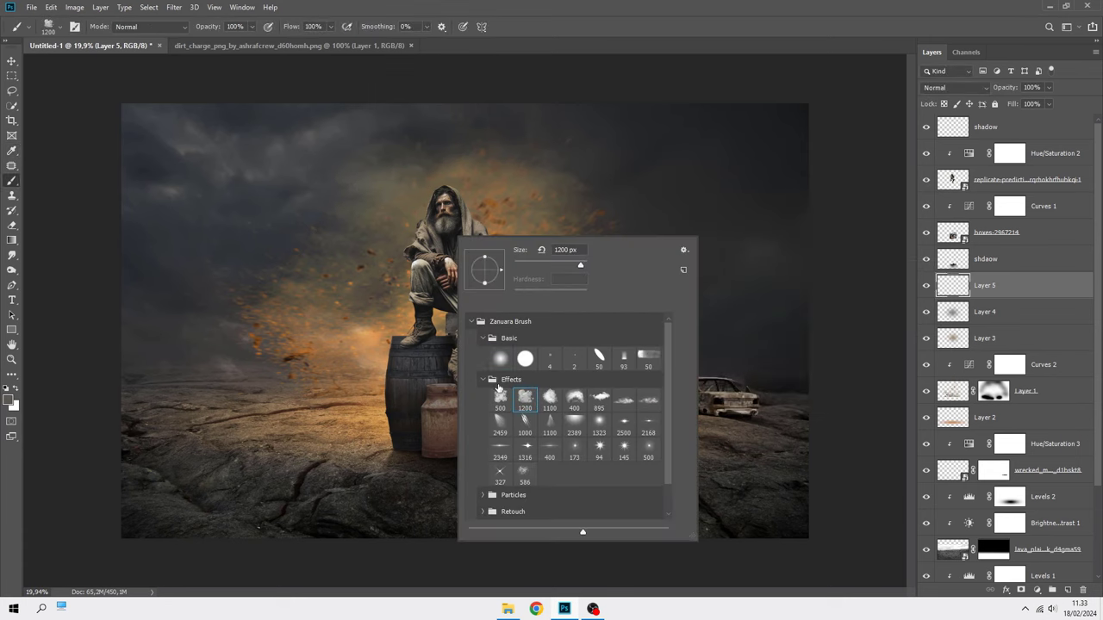
click(500, 396)
click(541, 25)
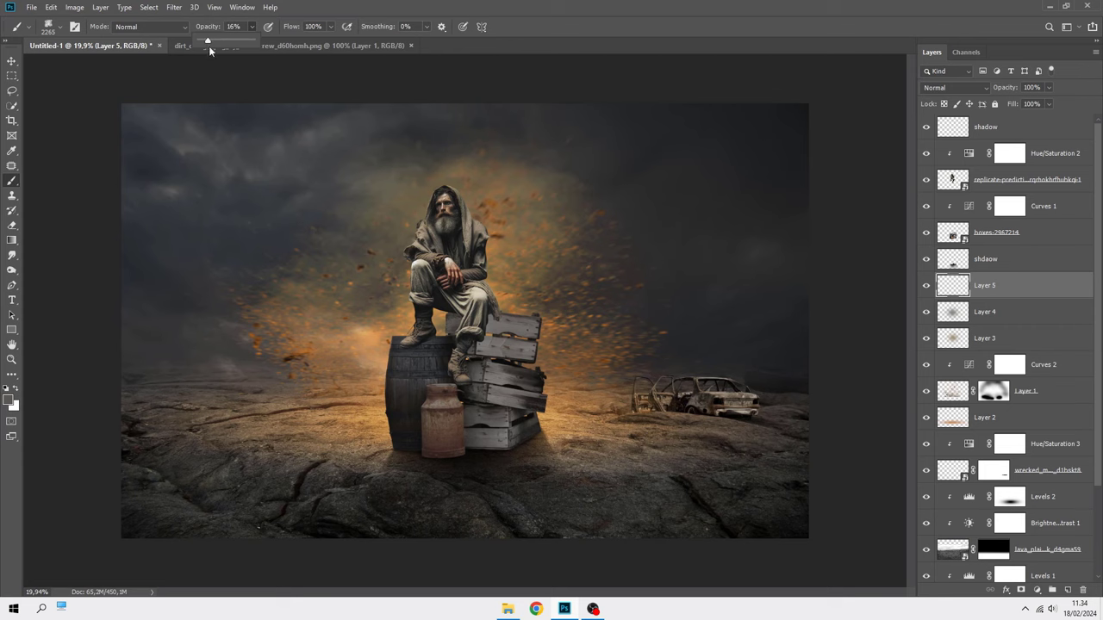
scroll(465, 320, down, 1)
key(bracketleft)
key(bracketleft)
key(bracketleft)
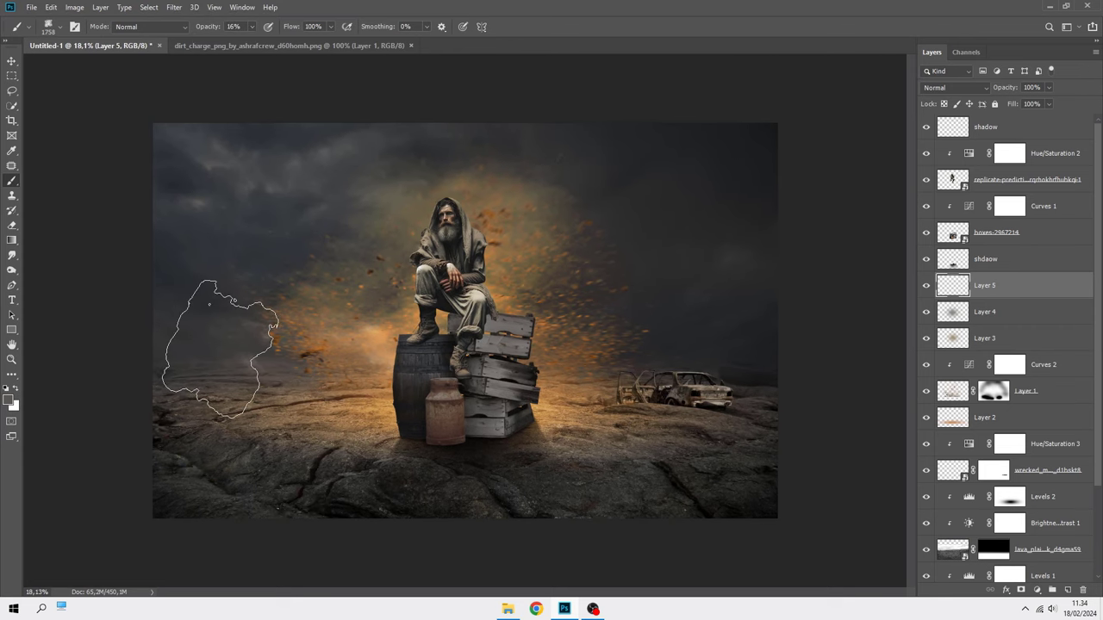
key(bracketleft)
key(bracketleft)
key(bracketleft)
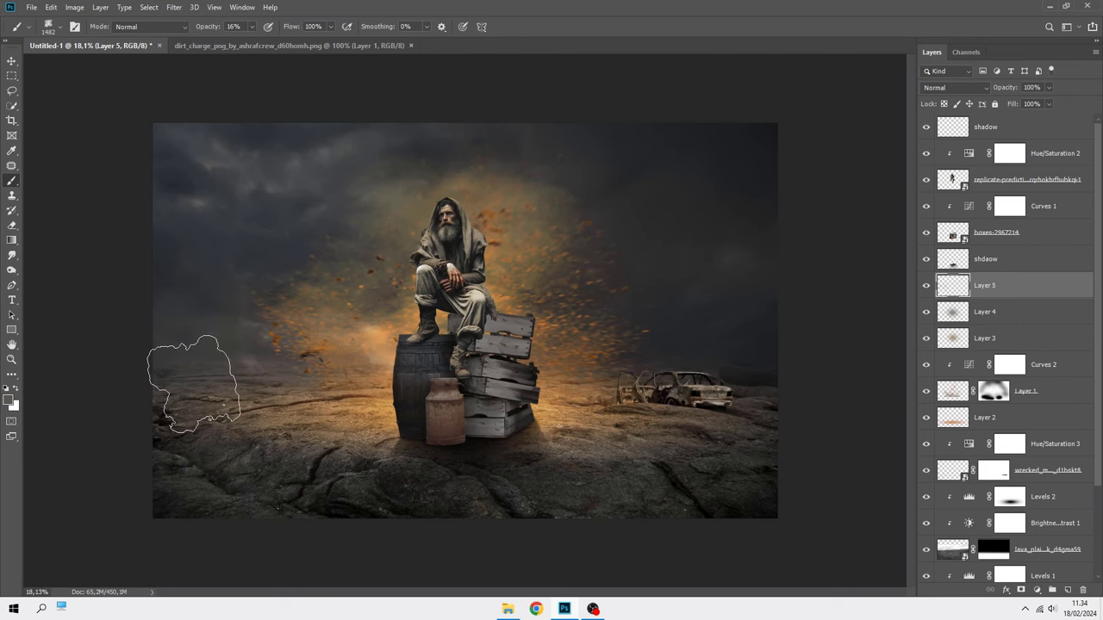
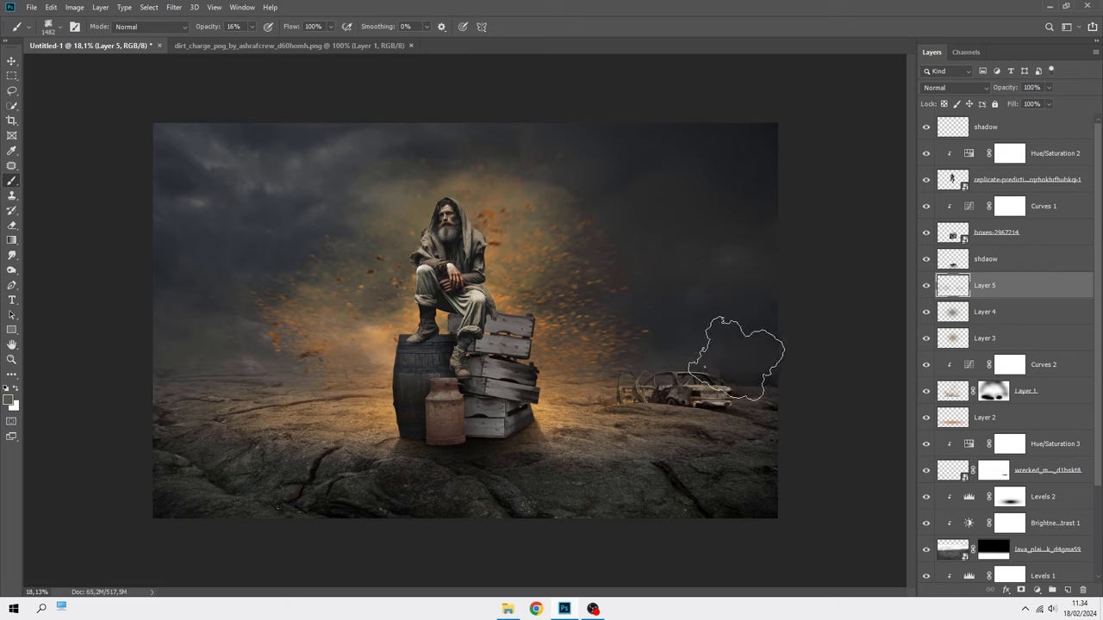
- Enlarge the soft brush, paint a faint orange glow stroke on Layer 5, and compare it on and off
key(bracketright)
key(bracketright)
mouse_move(642, 352)
mouse_down()
mouse_move(689, 395)
mouse_move(553, 317)
mouse_move(357, 343)
mouse_up()
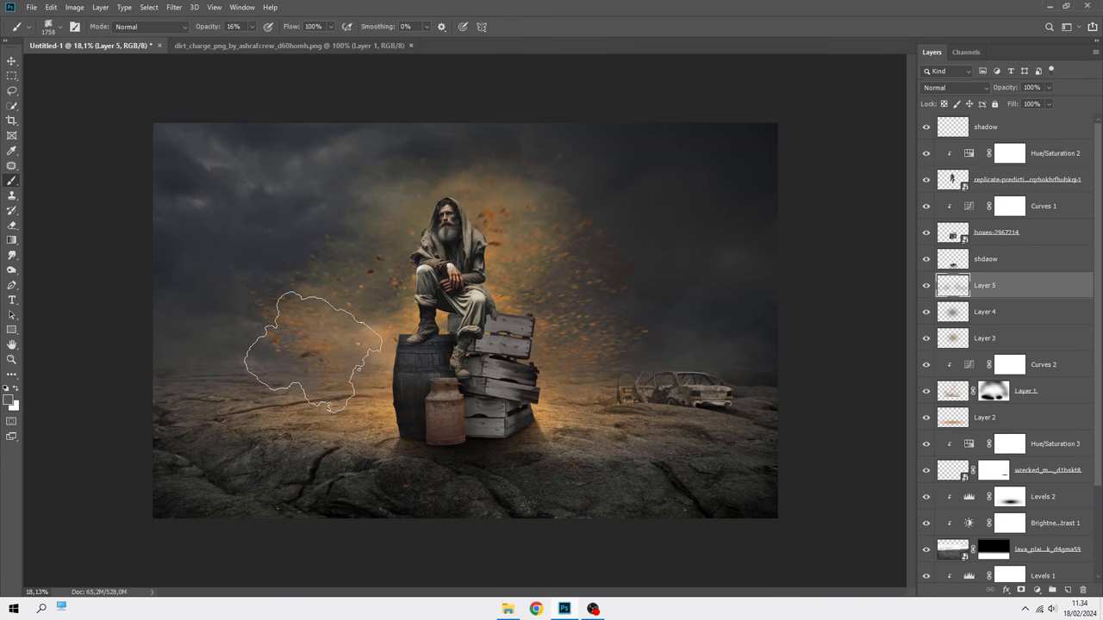
scroll(472, 312, up, 1)
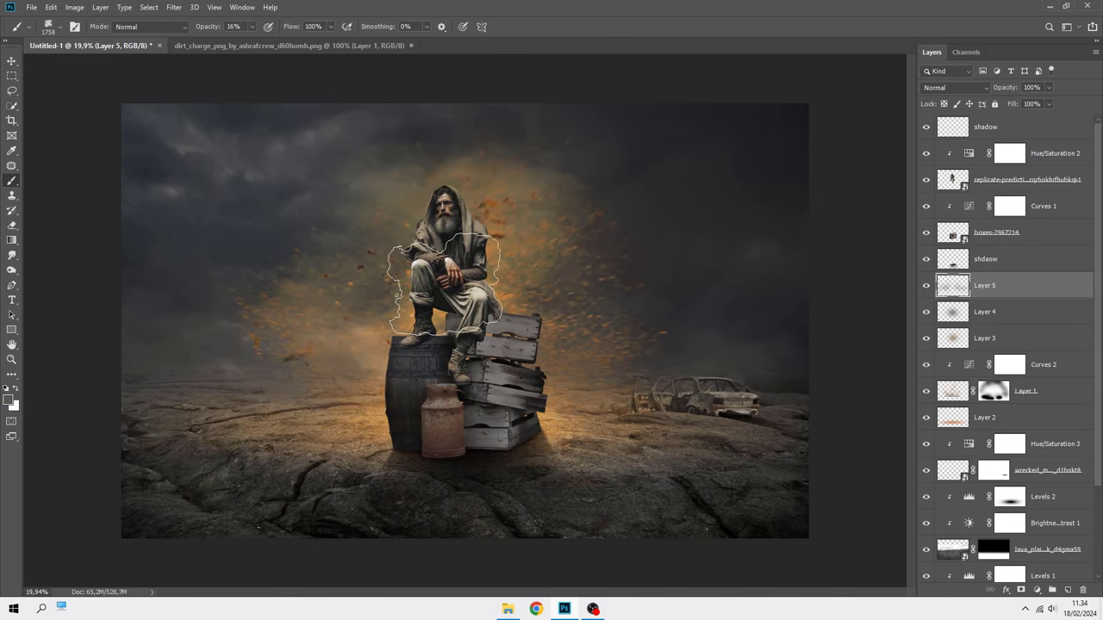
drag(445, 285, 722, 382)
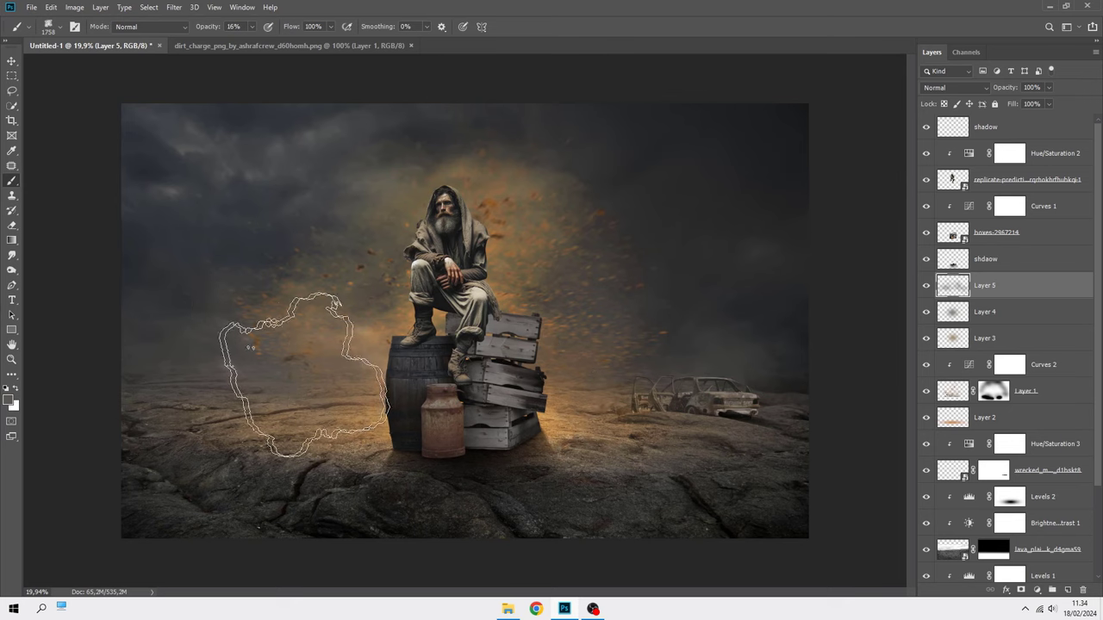
scroll(465, 319, down, 1)
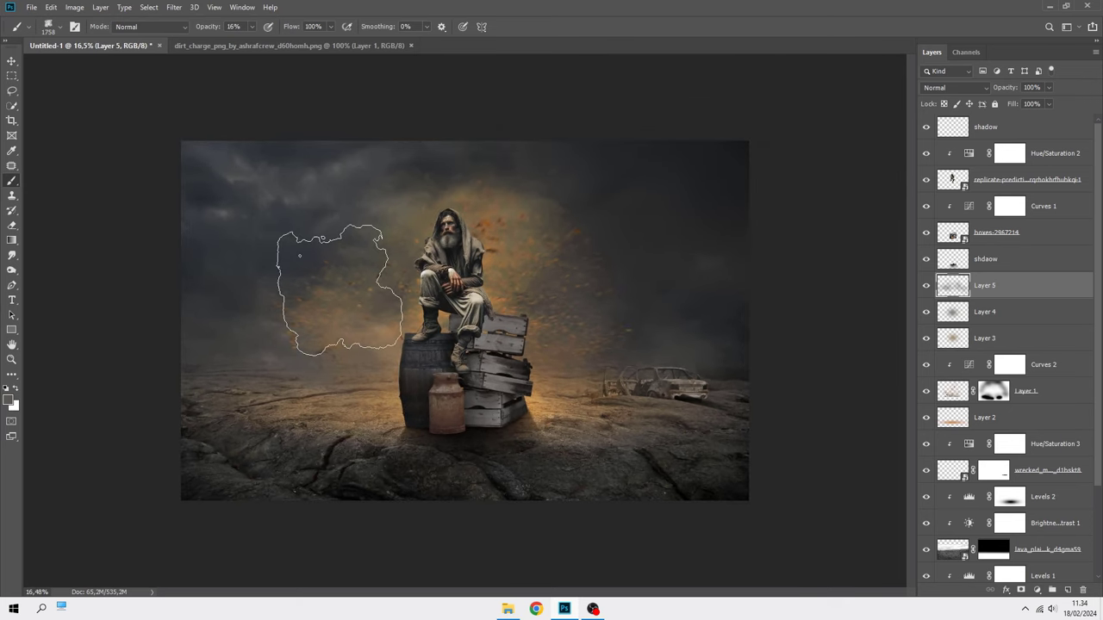
click(926, 285)
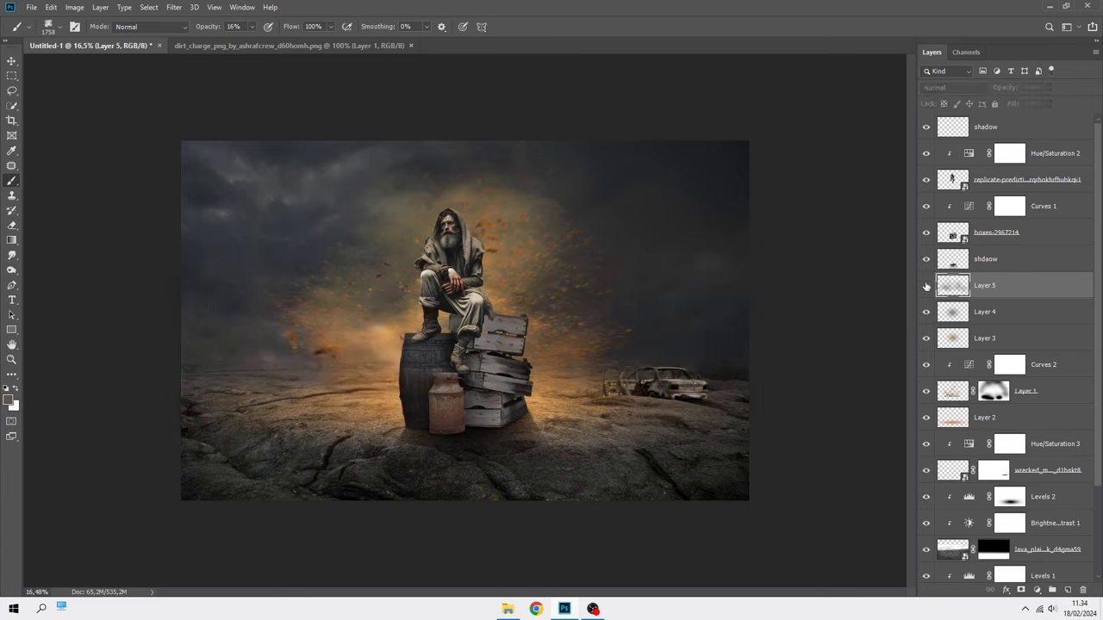
click(926, 285)
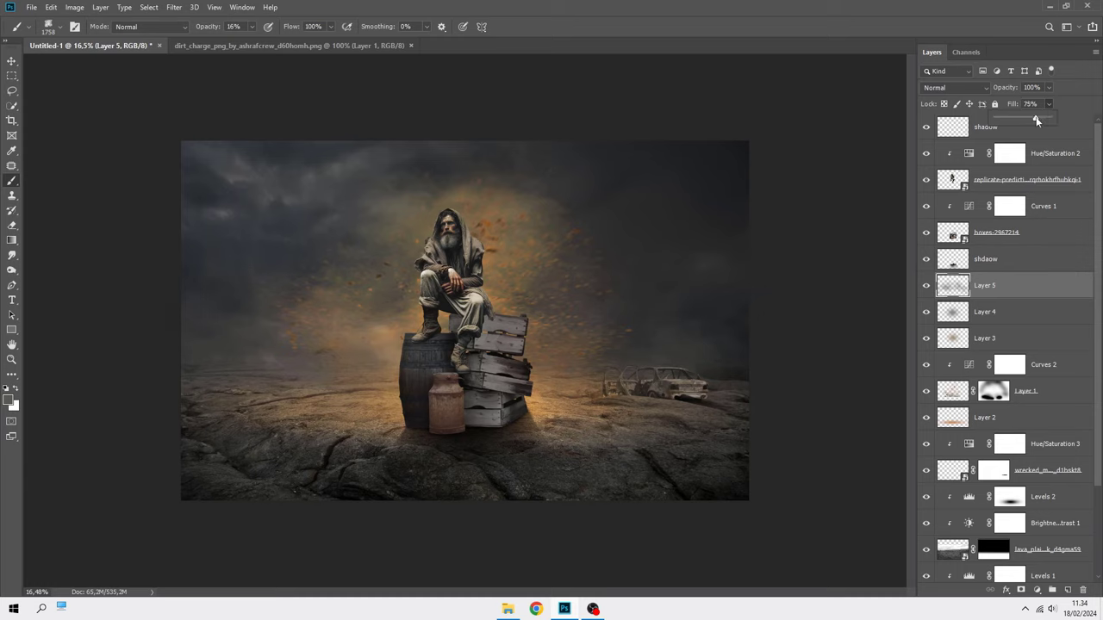
- Add a Color Balance adjustment above Curves 1, clipped to the layer below
key(v)
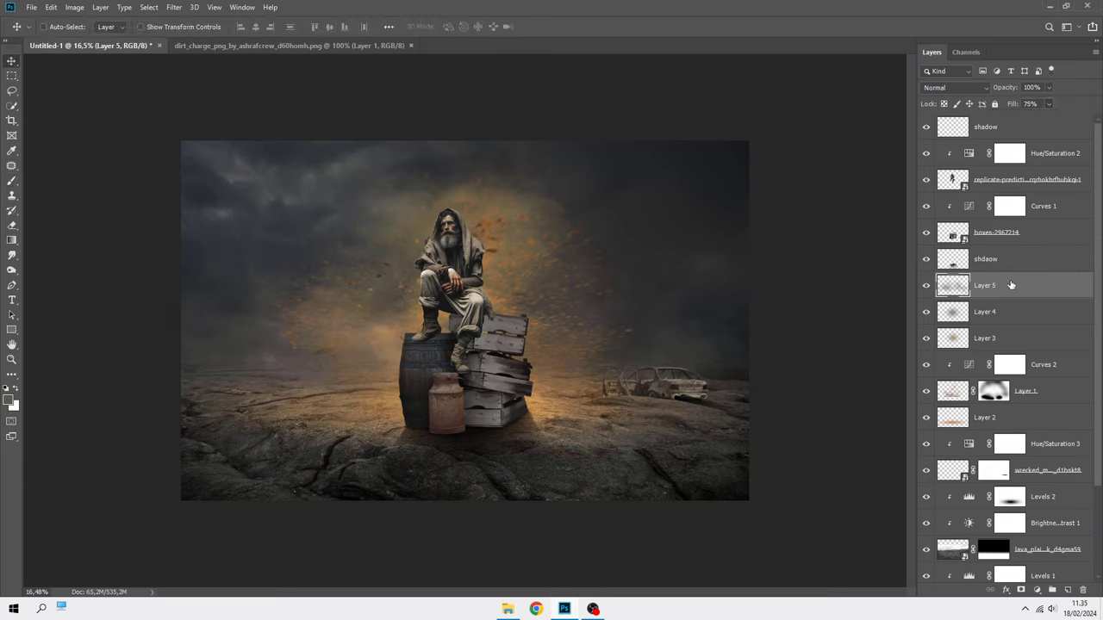
click(1045, 208)
scroll(554, 324, up, 2)
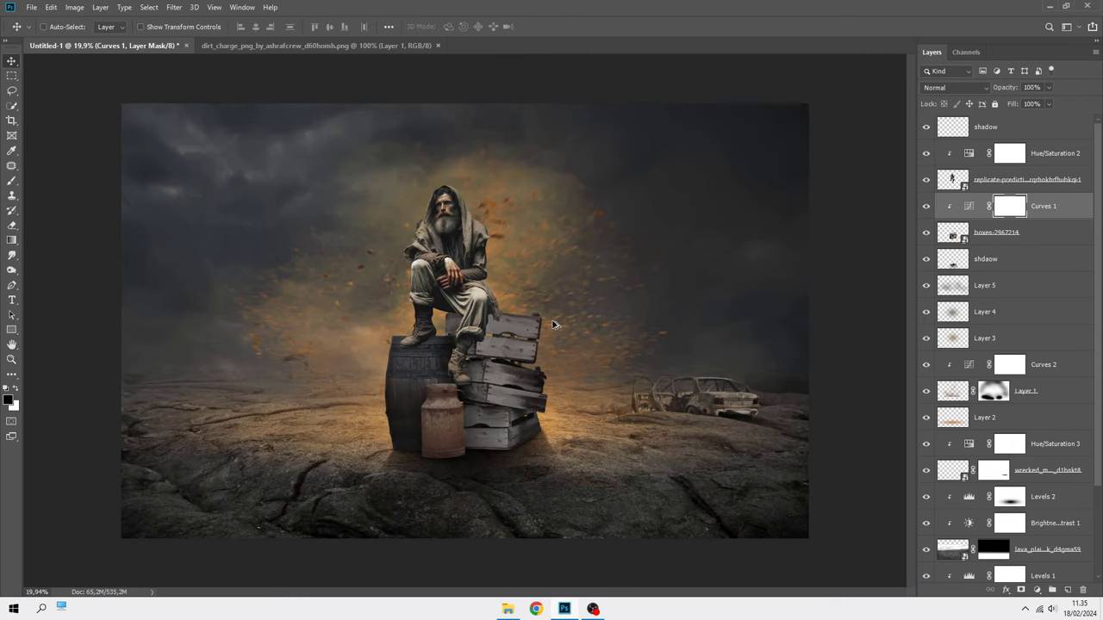
key(ctrl+2)
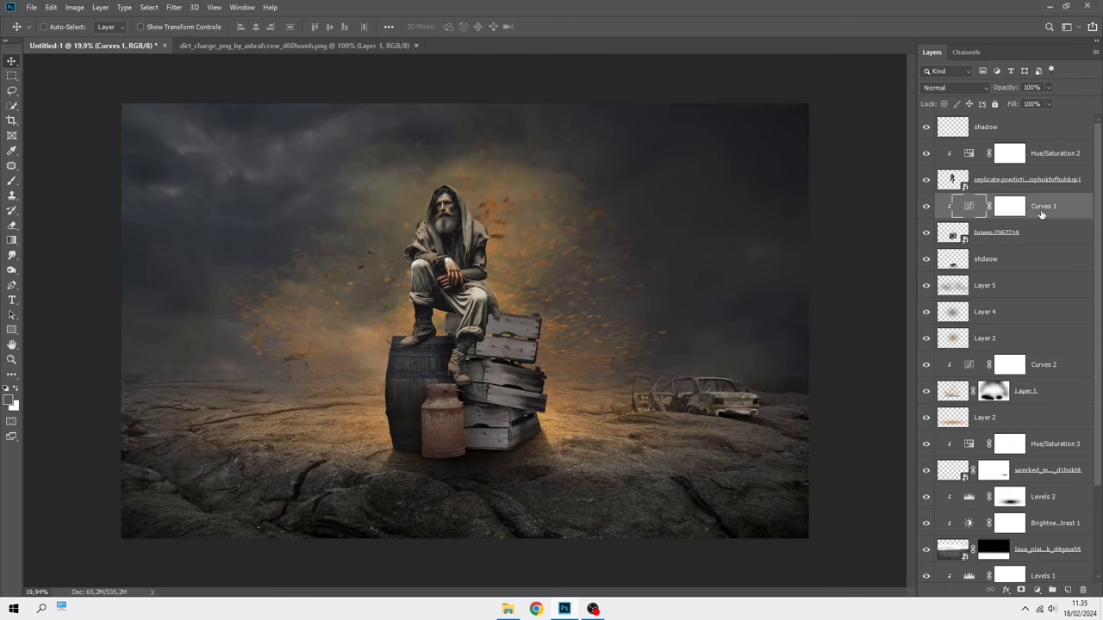
click(1036, 589)
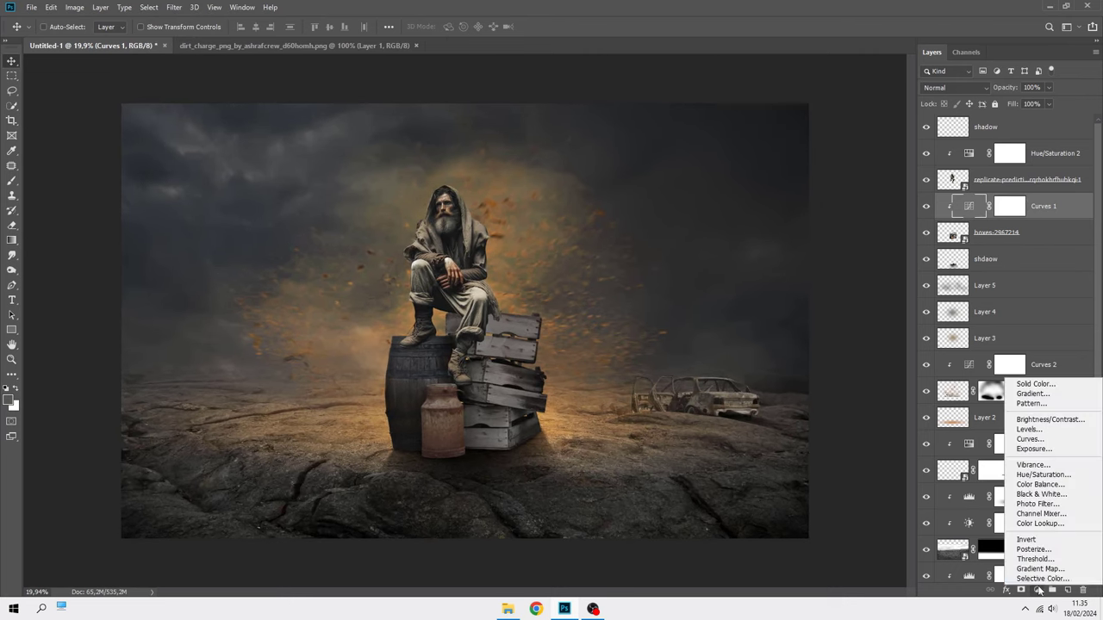
click(1034, 485)
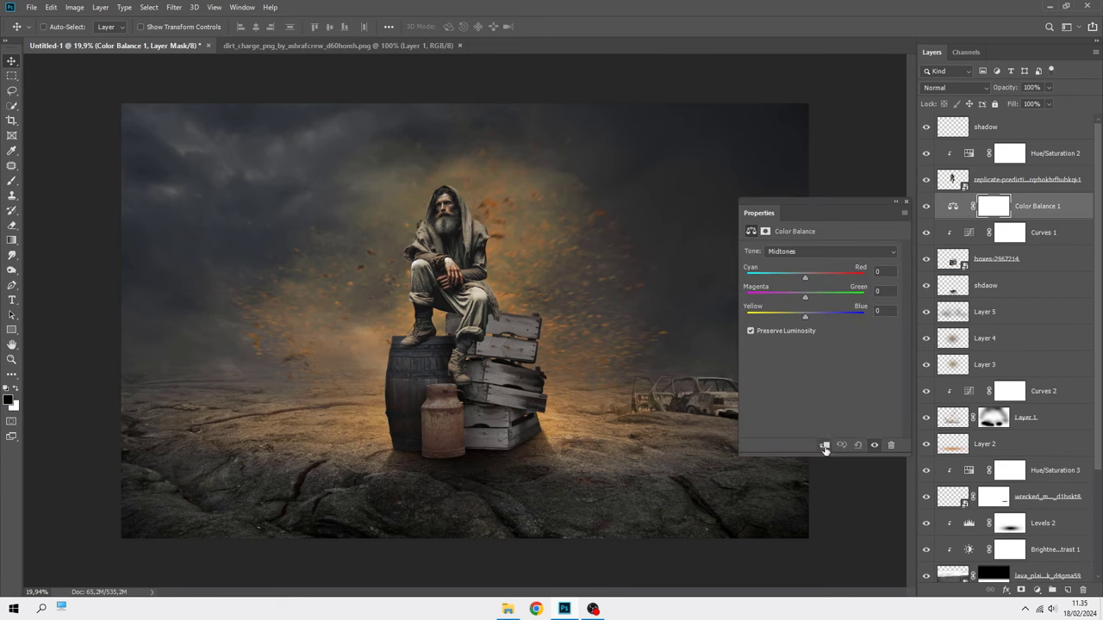
click(825, 447)
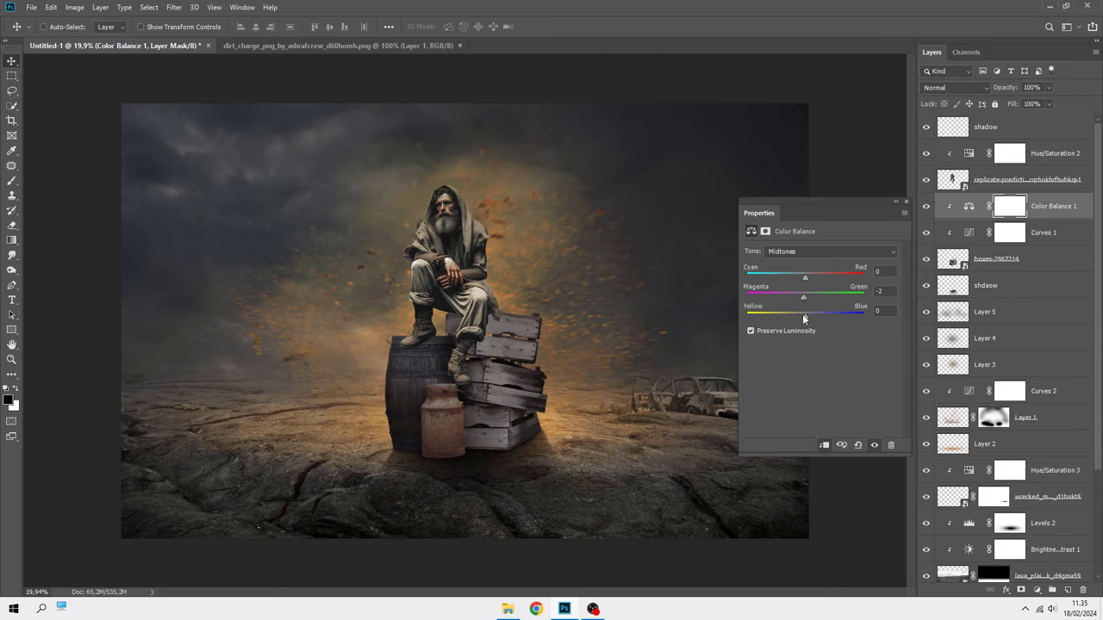
- Set Color Balance midtones to green −2 and blue −4, and shadows to red +2
drag(802, 313, 801, 315)
click(799, 251)
drag(807, 279, 807, 278)
click(905, 204)
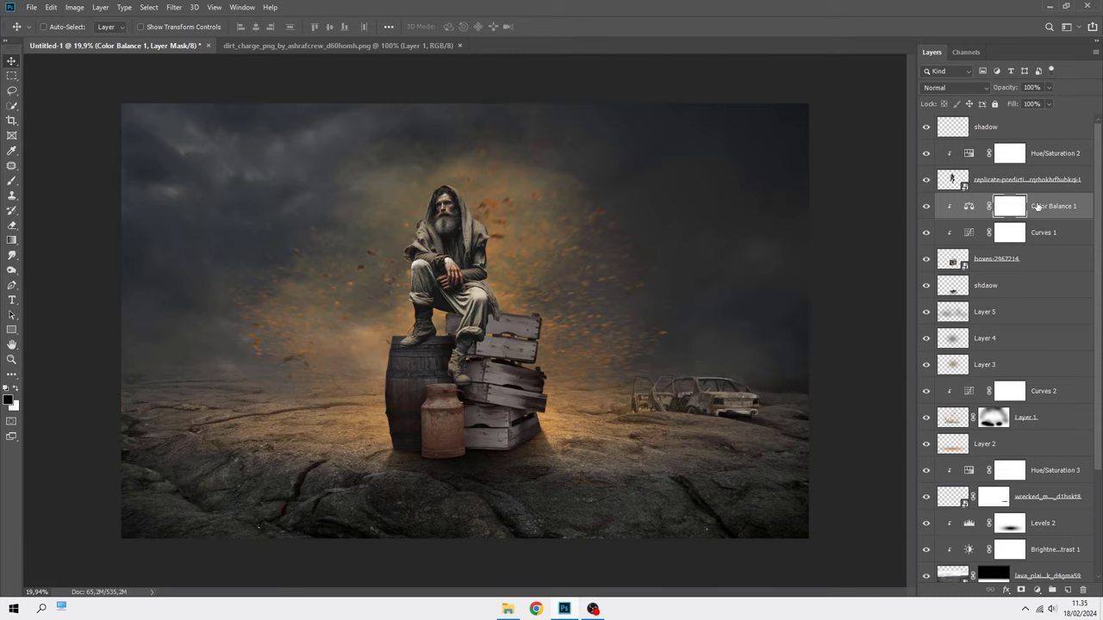
click(1039, 207)
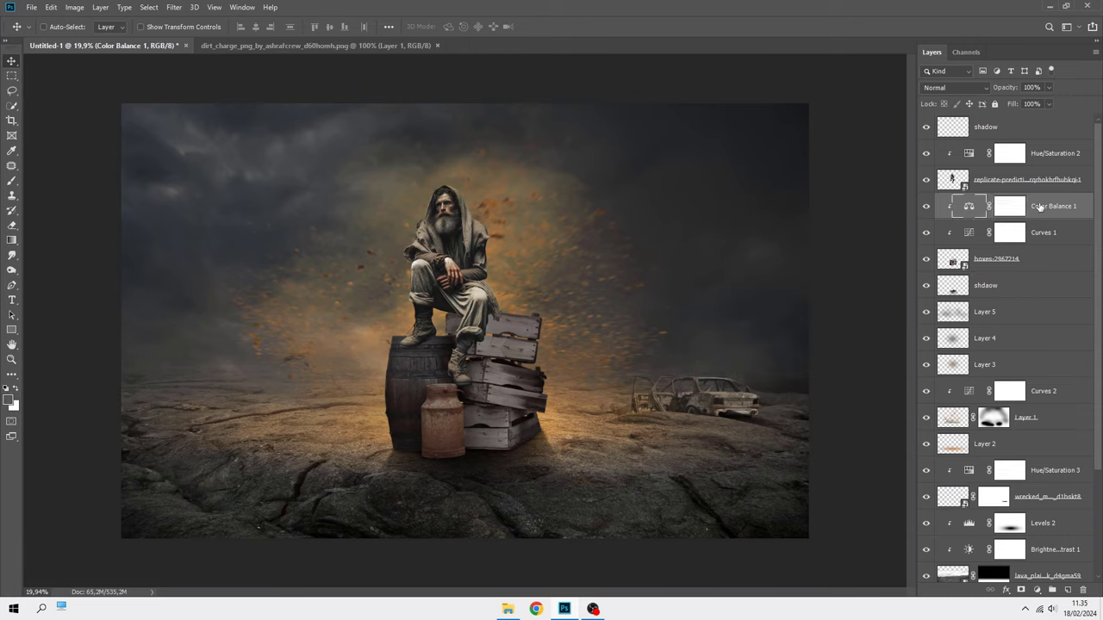
- Add a clipped Black, White Gradient Map set to Screen blend mode
click(1037, 589)
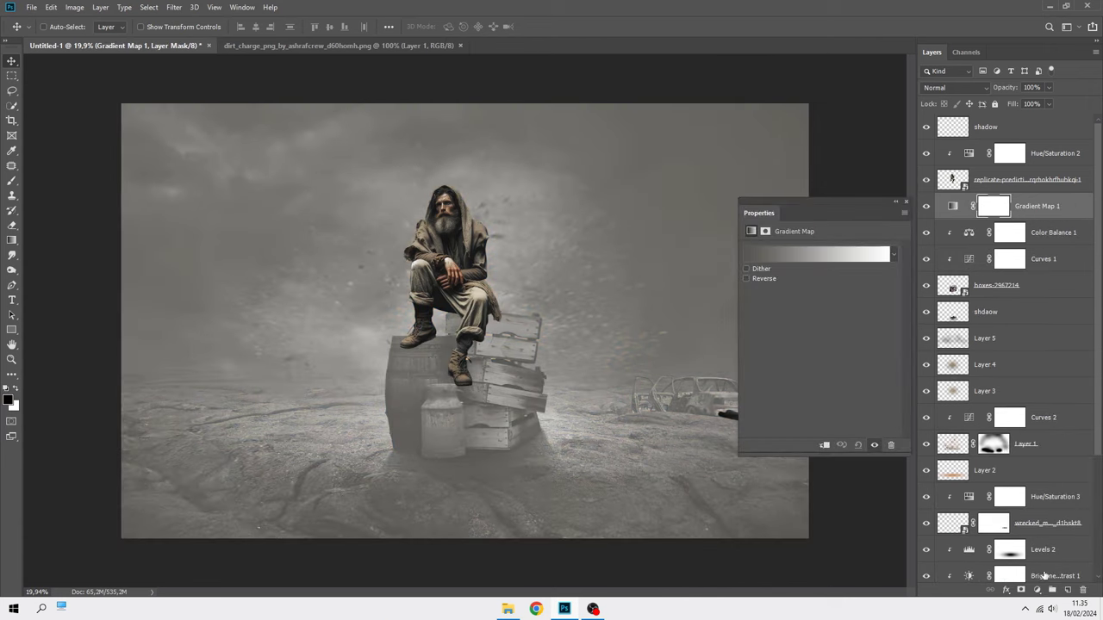
click(825, 445)
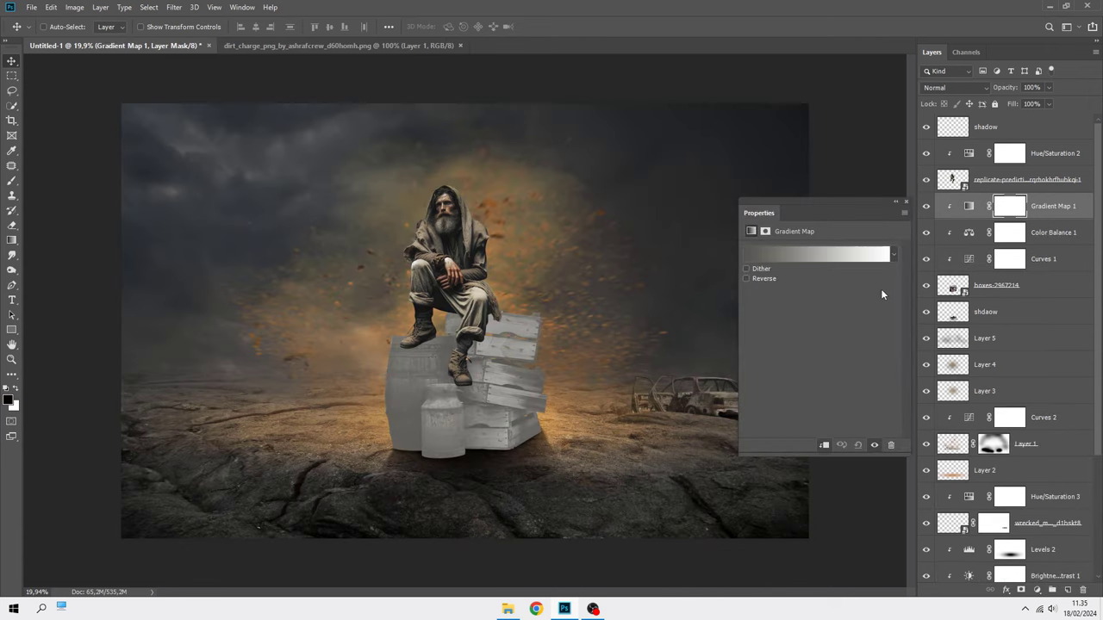
click(893, 255)
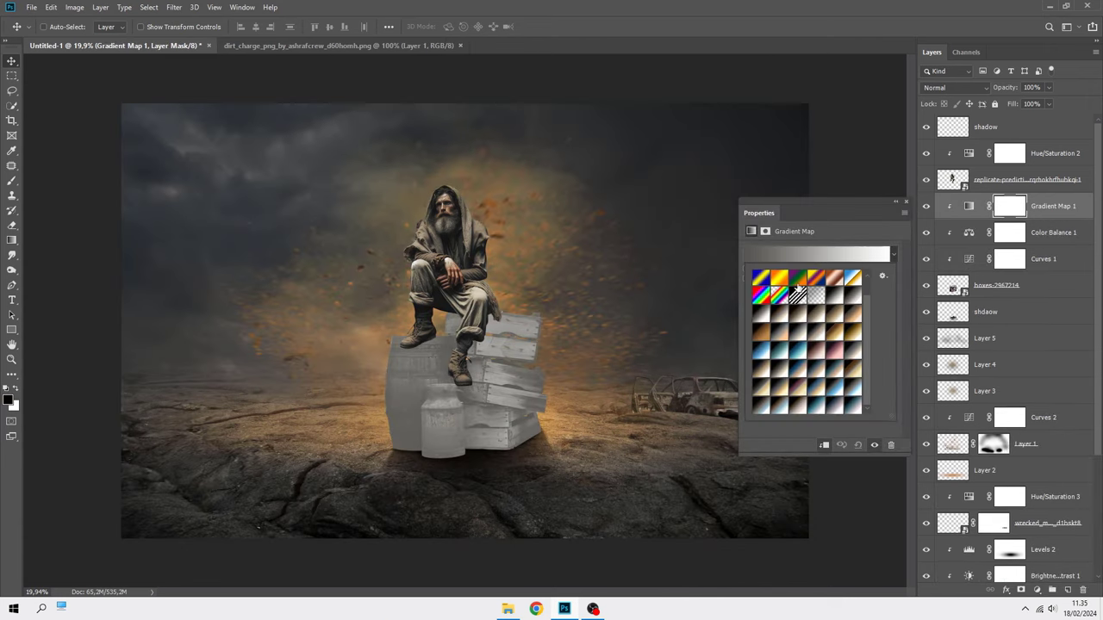
scroll(818, 301, up, 1)
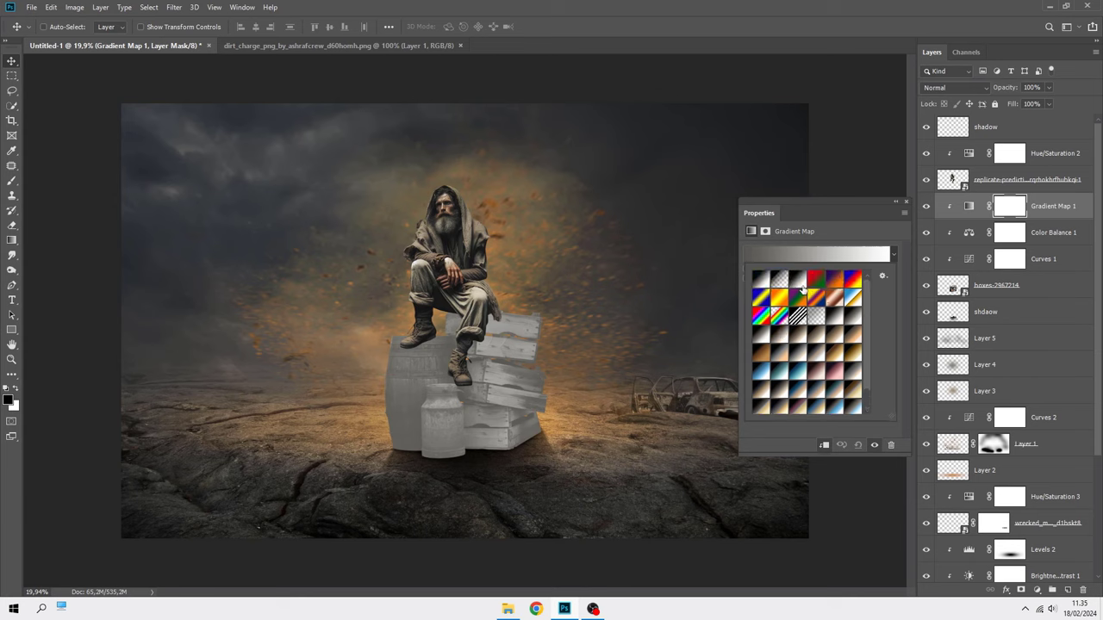
click(802, 288)
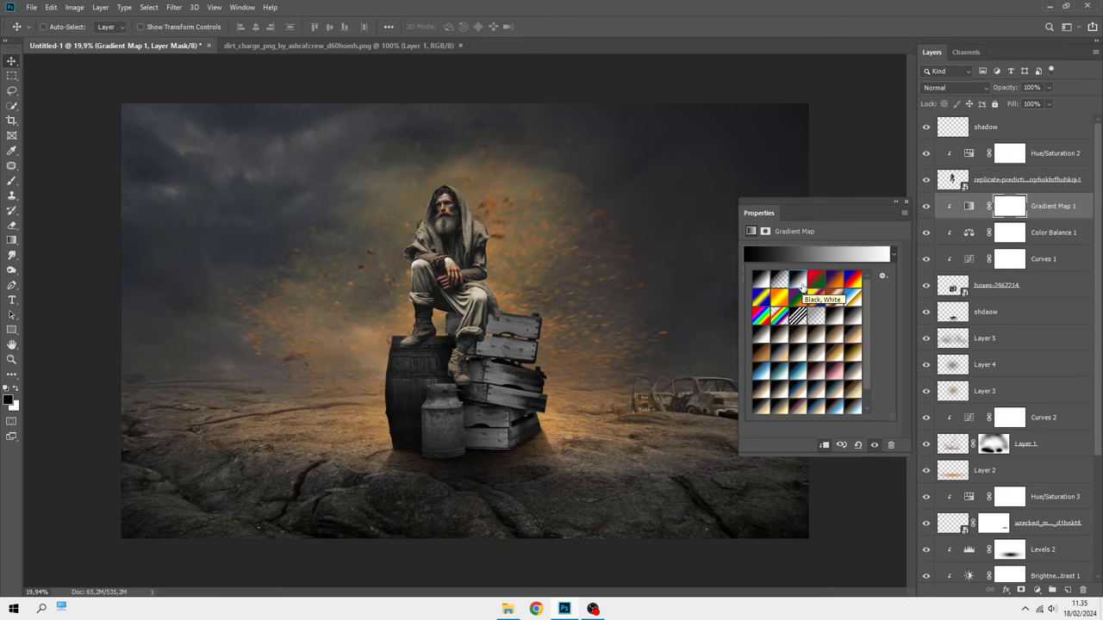
click(952, 87)
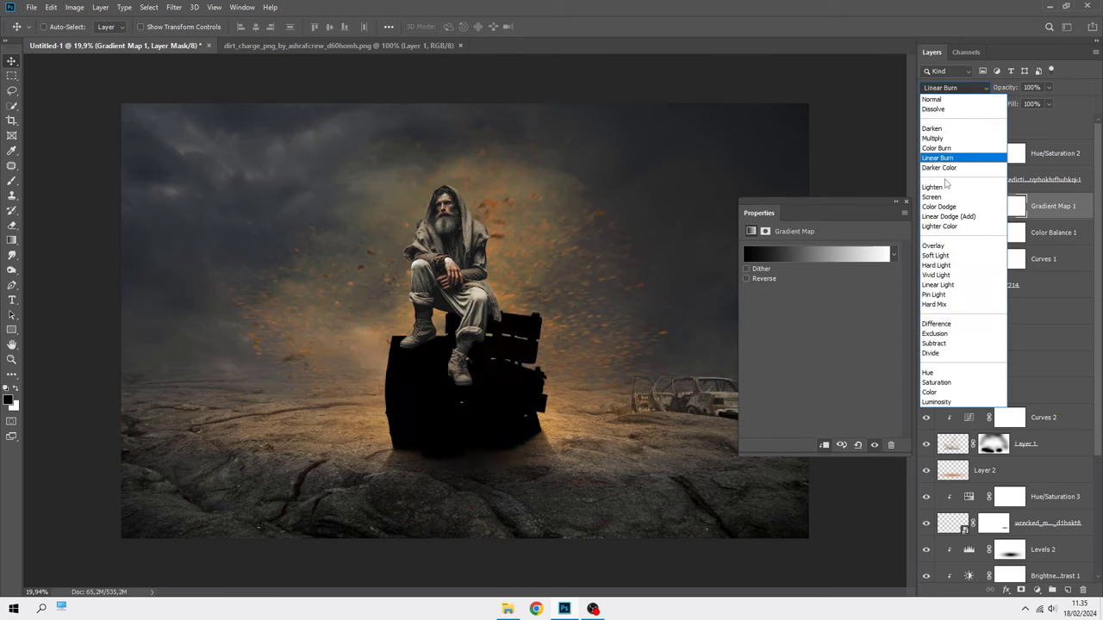
click(945, 198)
click(906, 204)
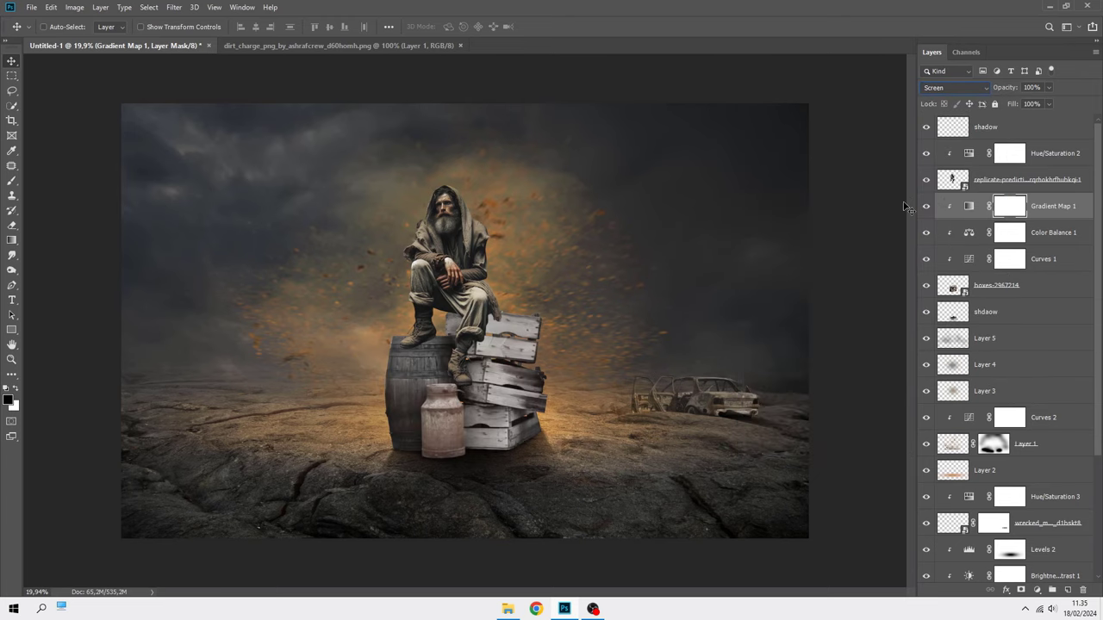
- Split Gradient Map 1's This Layer Blend If slider to 179–255, then compare the result
right_click(1038, 217)
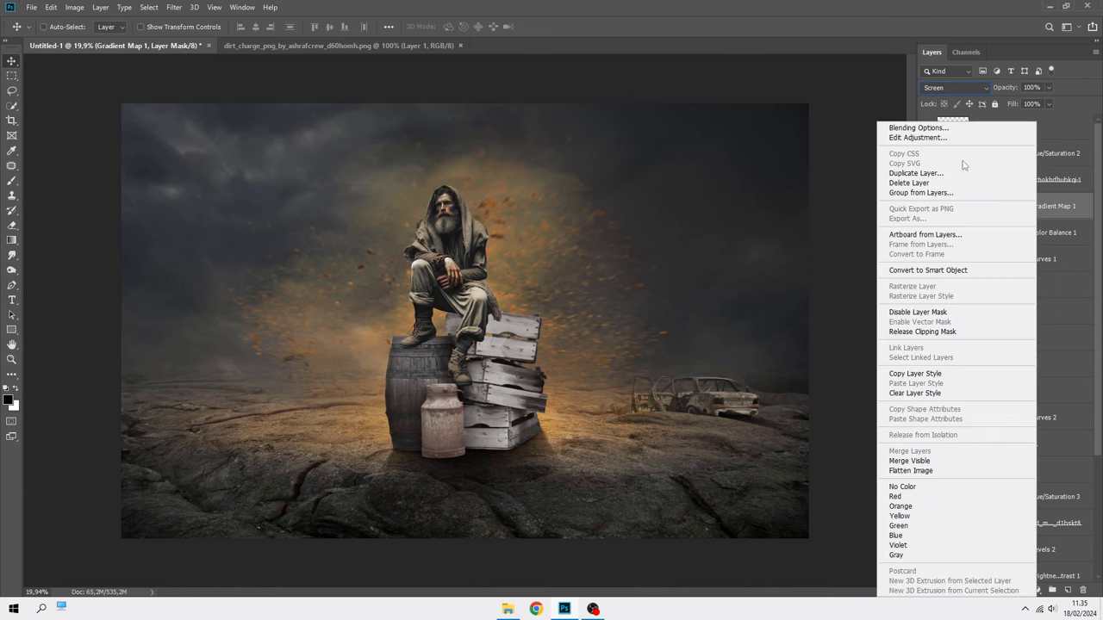
click(939, 129)
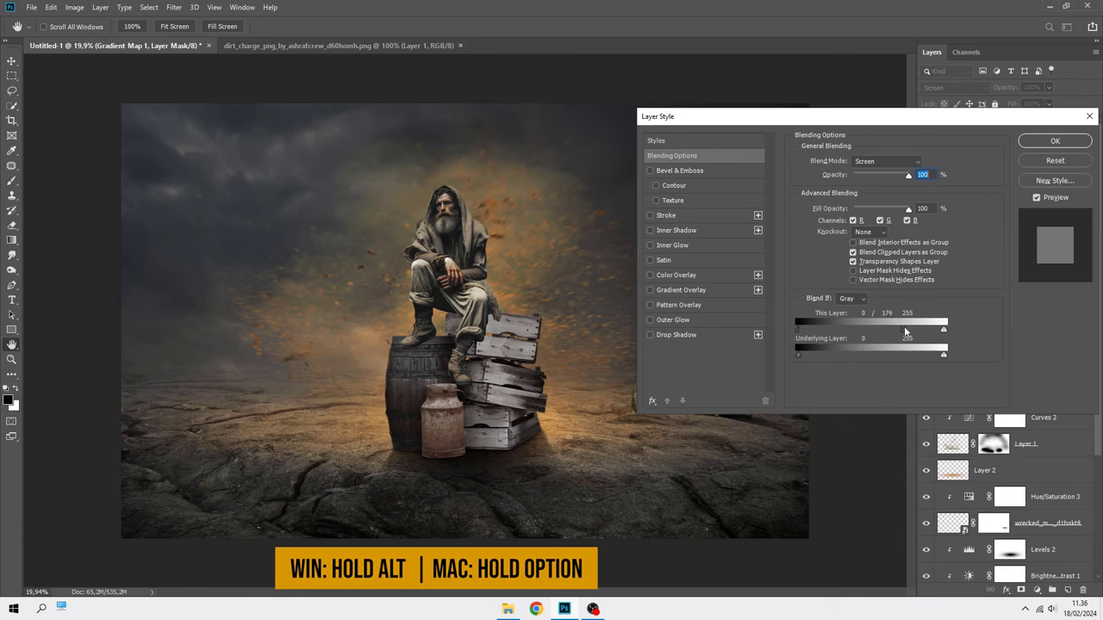
drag(818, 331, 944, 329)
click(1048, 144)
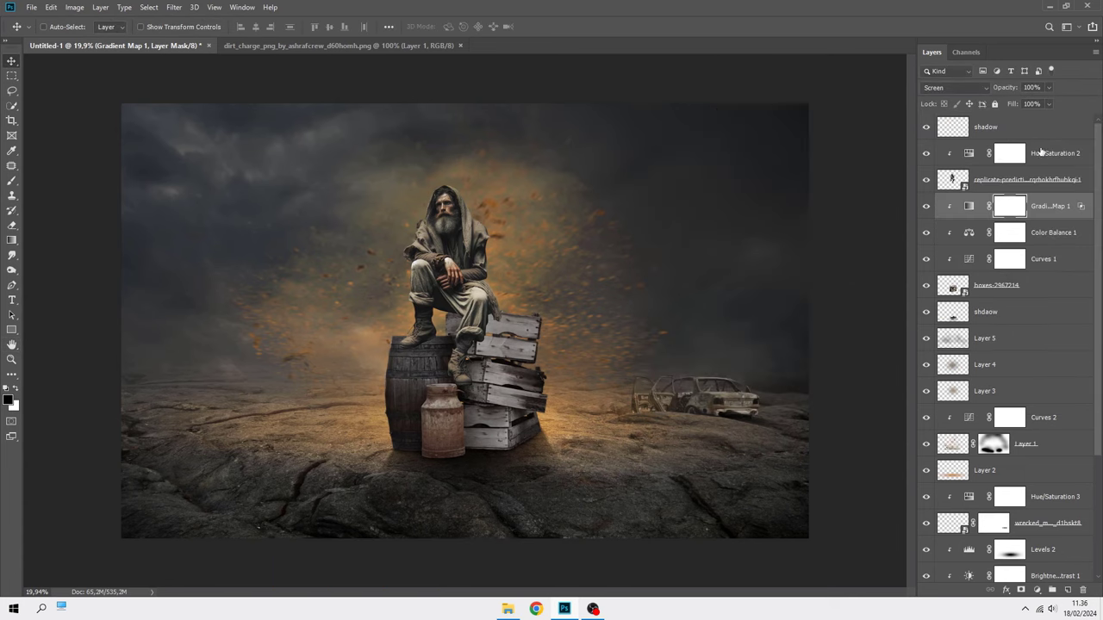
click(926, 314)
- Move the top shadow layer below the wrecked car layer and compare it
click(1016, 129)
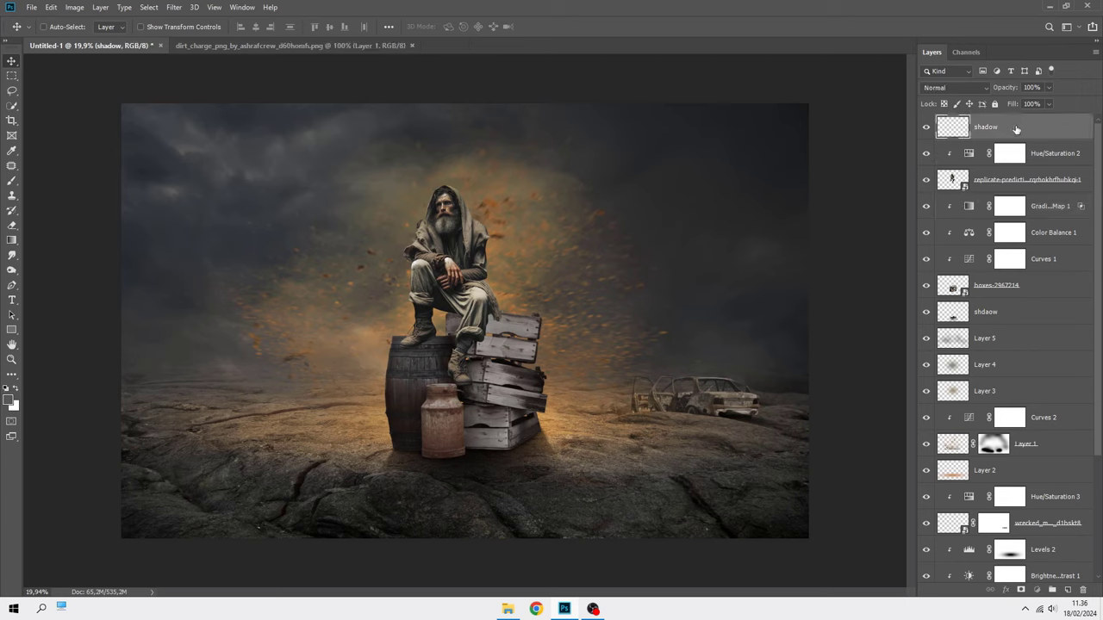
drag(1017, 128, 1022, 536)
click(927, 523)
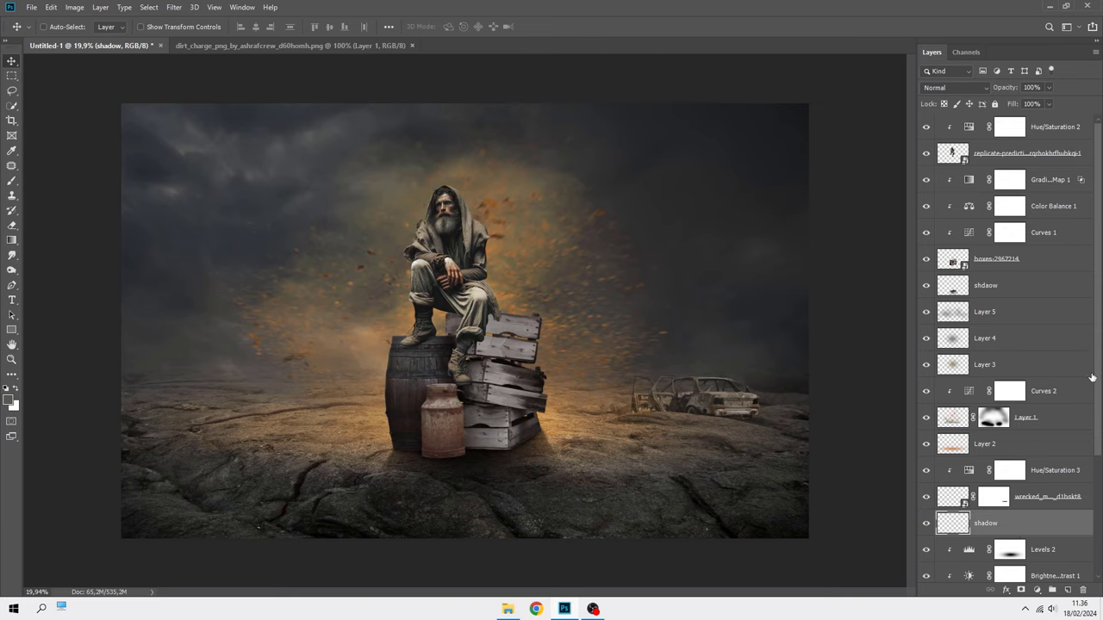
- Add an empty Layer 6 above Gradient Map 1 and clip it to that layer
click(1044, 134)
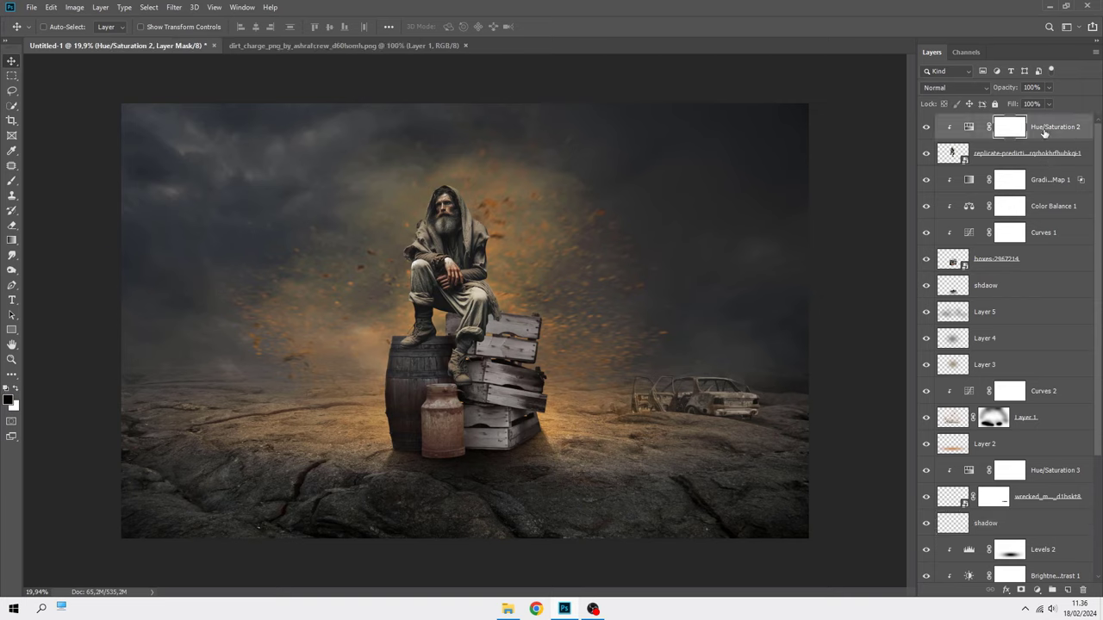
click(1049, 178)
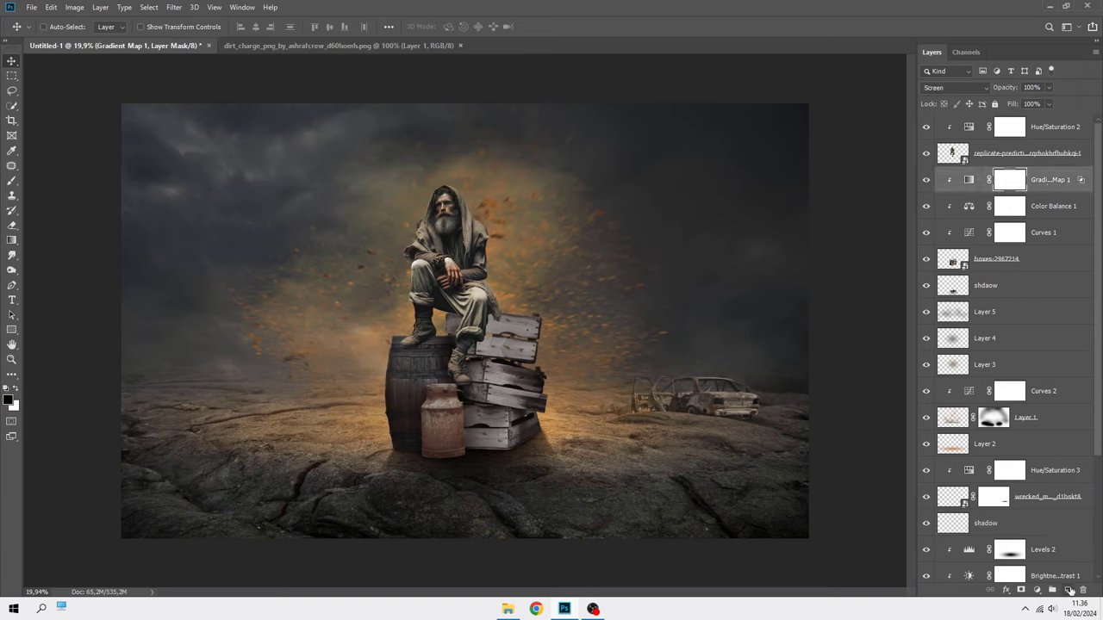
click(1068, 590)
right_click(1002, 193)
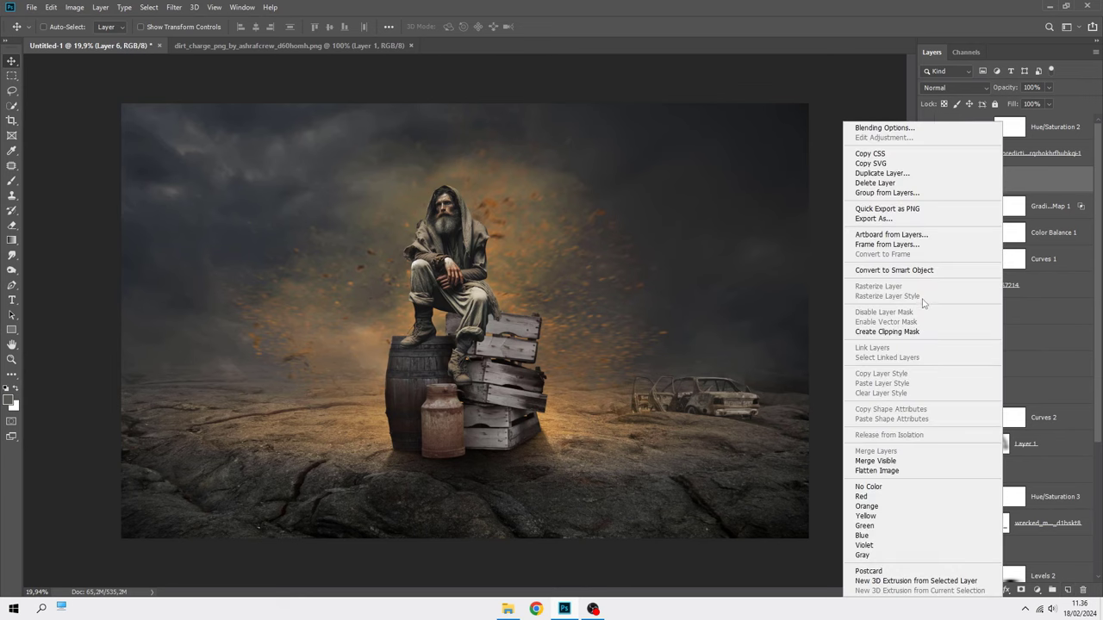
click(913, 332)
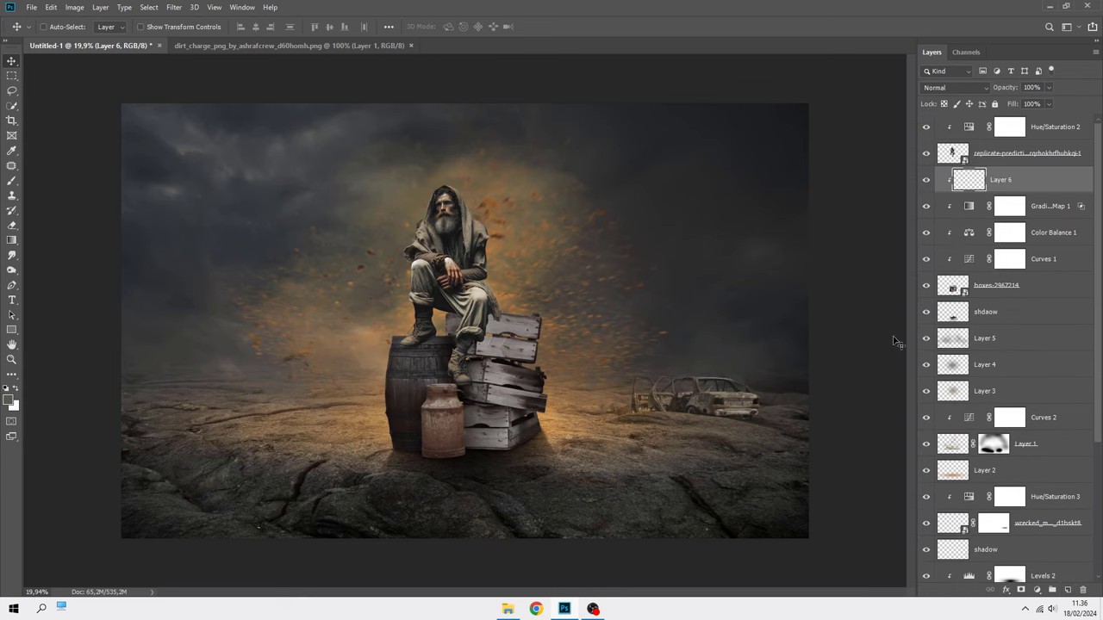
click(12, 181)
click(60, 181)
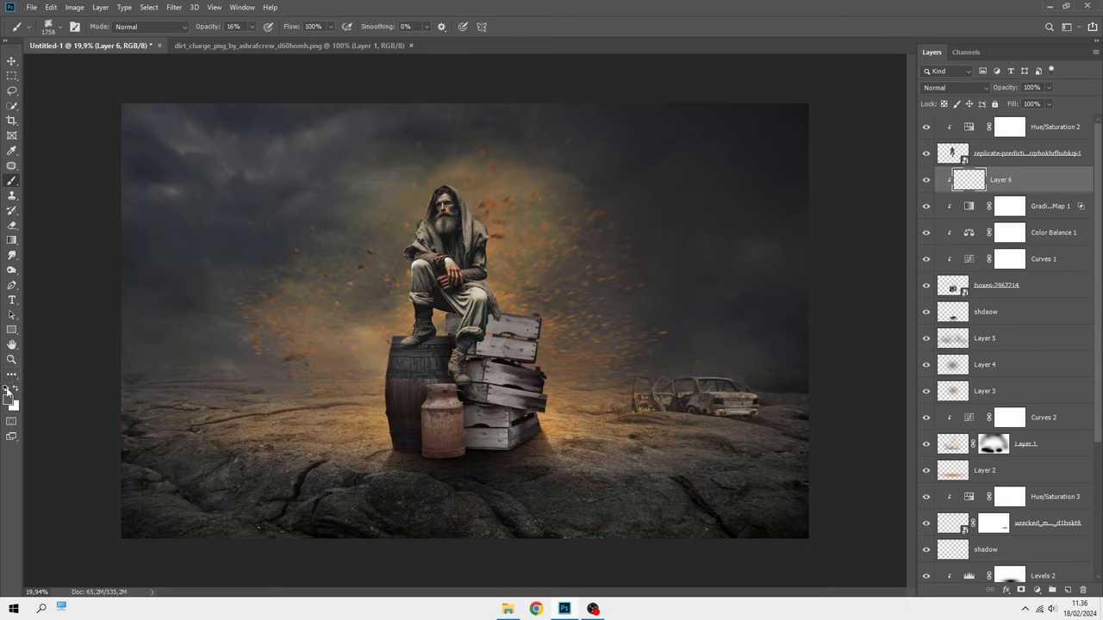
- With a soft round brush size 56, paint shadow under the crates and milk can
right_click(297, 233)
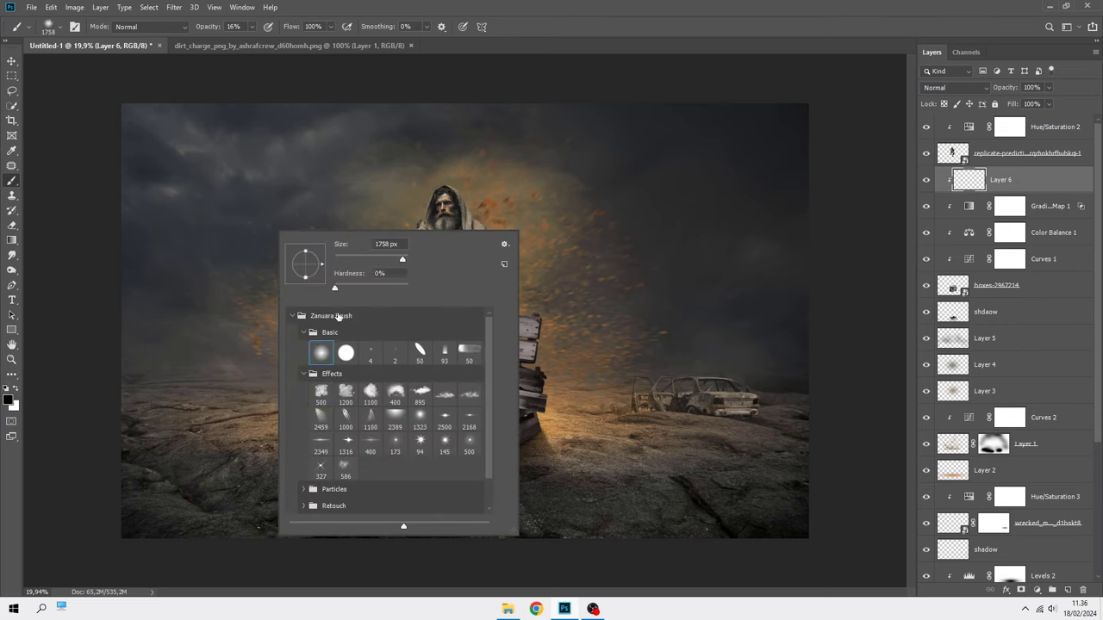
double_click(386, 244)
text(56)
key(Return)
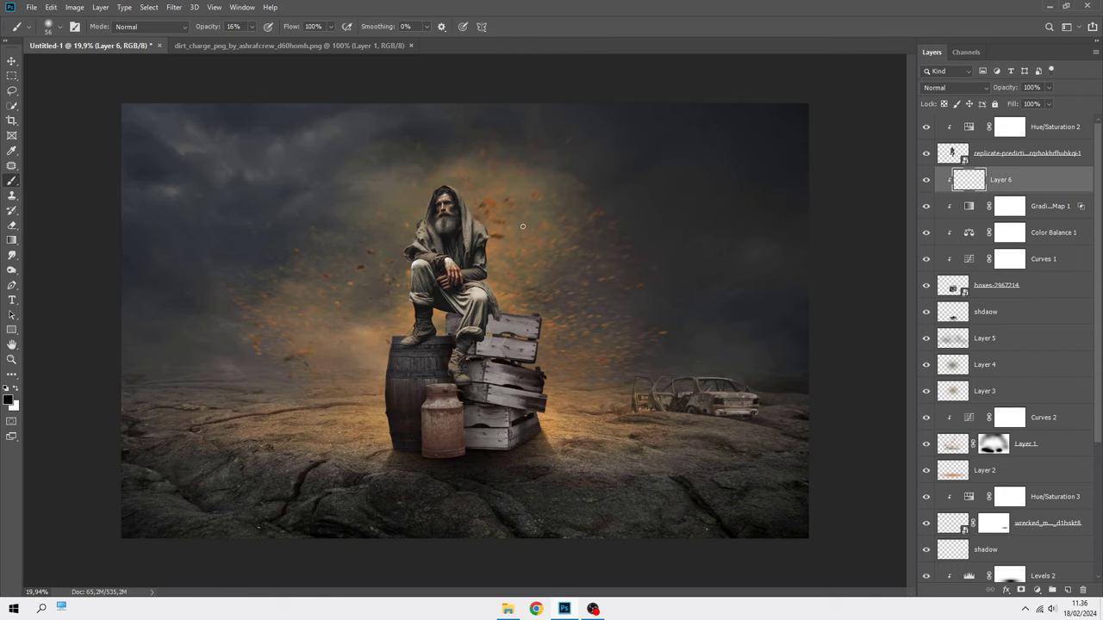
scroll(491, 385, up, 3)
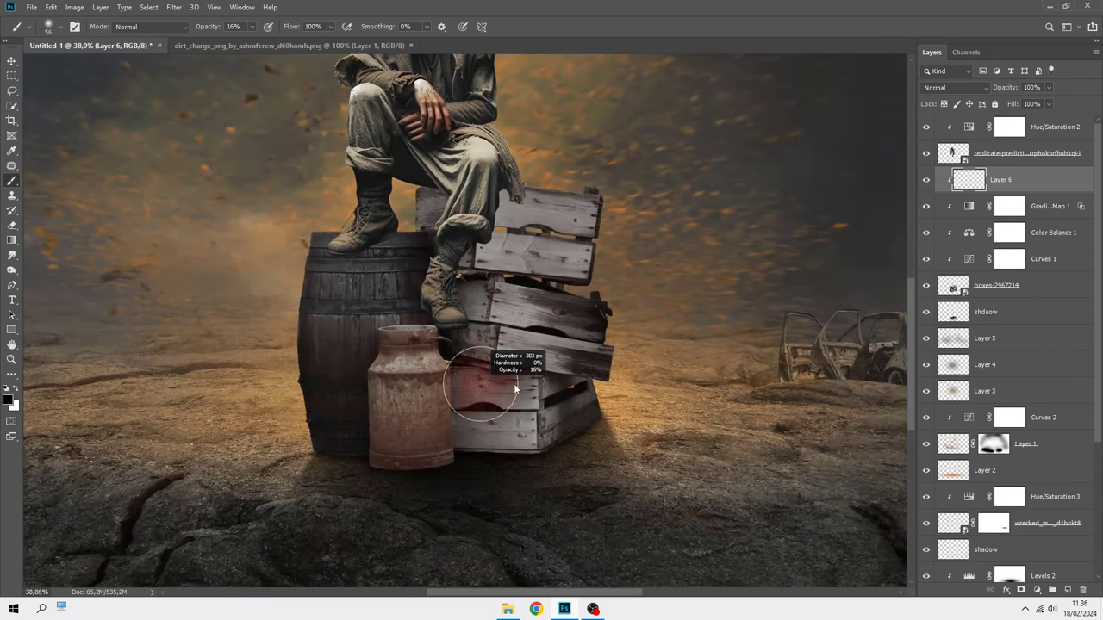
mouse_move(550, 387)
mouse_down()
mouse_move(505, 443)
mouse_move(542, 439)
mouse_move(505, 468)
mouse_move(456, 454)
mouse_move(402, 488)
mouse_move(345, 468)
mouse_move(455, 480)
mouse_move(494, 372)
mouse_up()
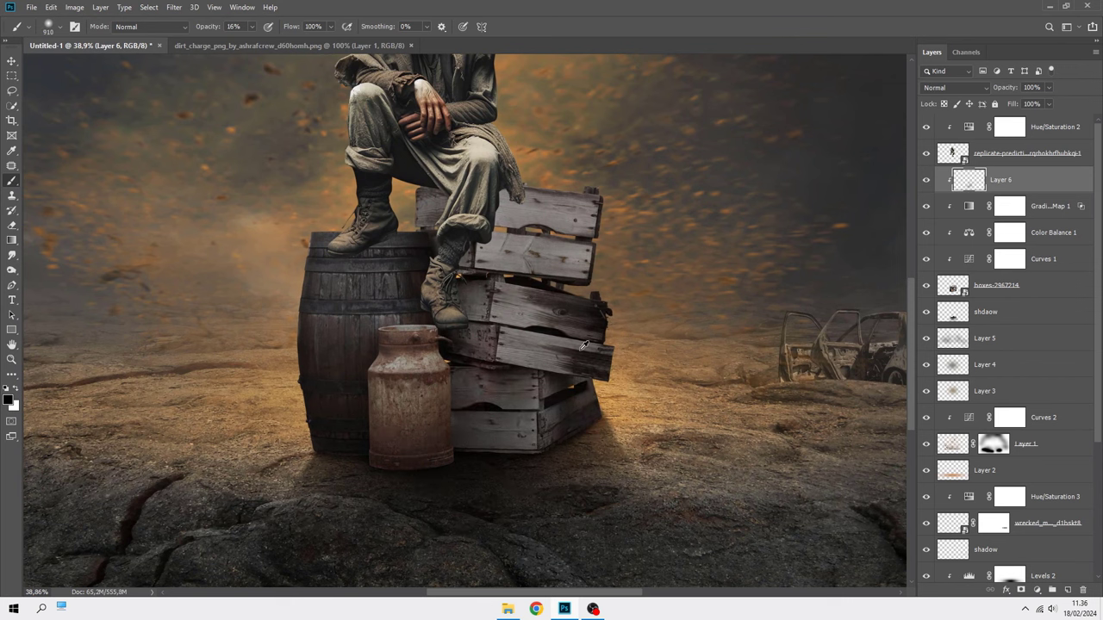
key(bracketright)
key(bracketright)
mouse_move(522, 426)
mouse_down()
mouse_move(532, 332)
mouse_move(505, 307)
mouse_move(517, 301)
mouse_move(443, 325)
mouse_move(483, 322)
mouse_move(500, 404)
mouse_move(529, 440)
mouse_up()
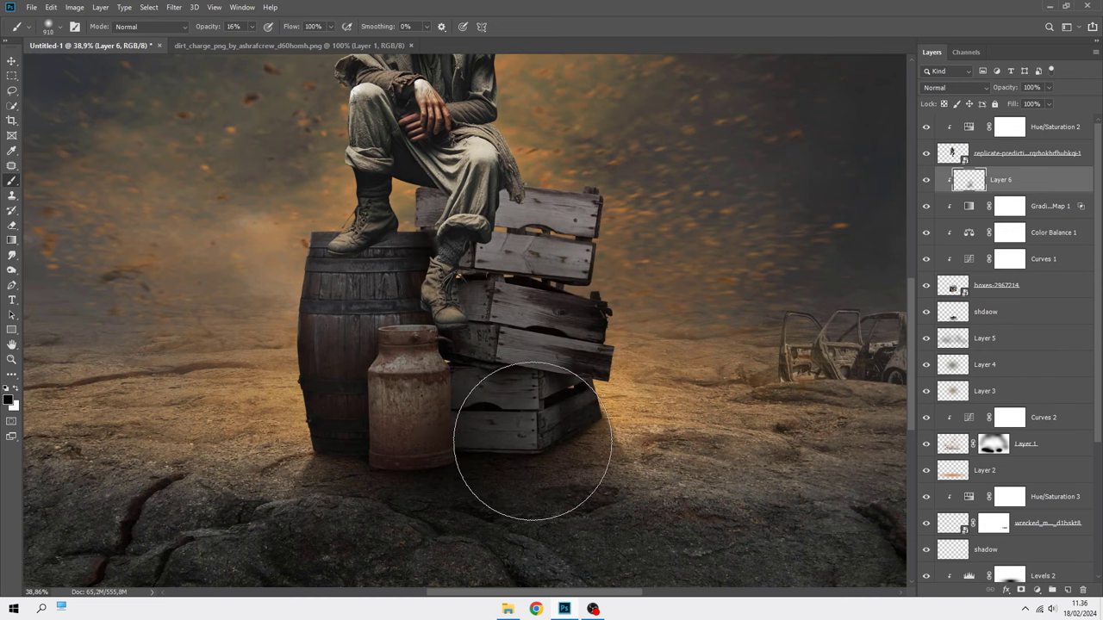
drag(528, 379, 508, 370)
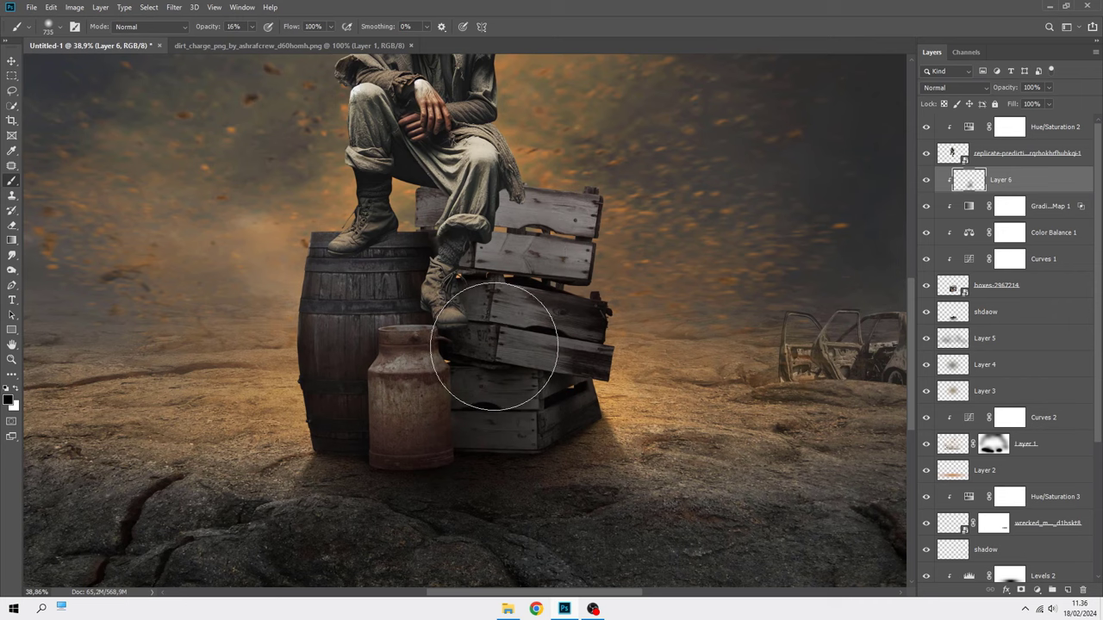
drag(492, 332, 552, 432)
- Darken the crate under the trousers, the barrel top by the heel, and the sock
scroll(504, 417, up, 1)
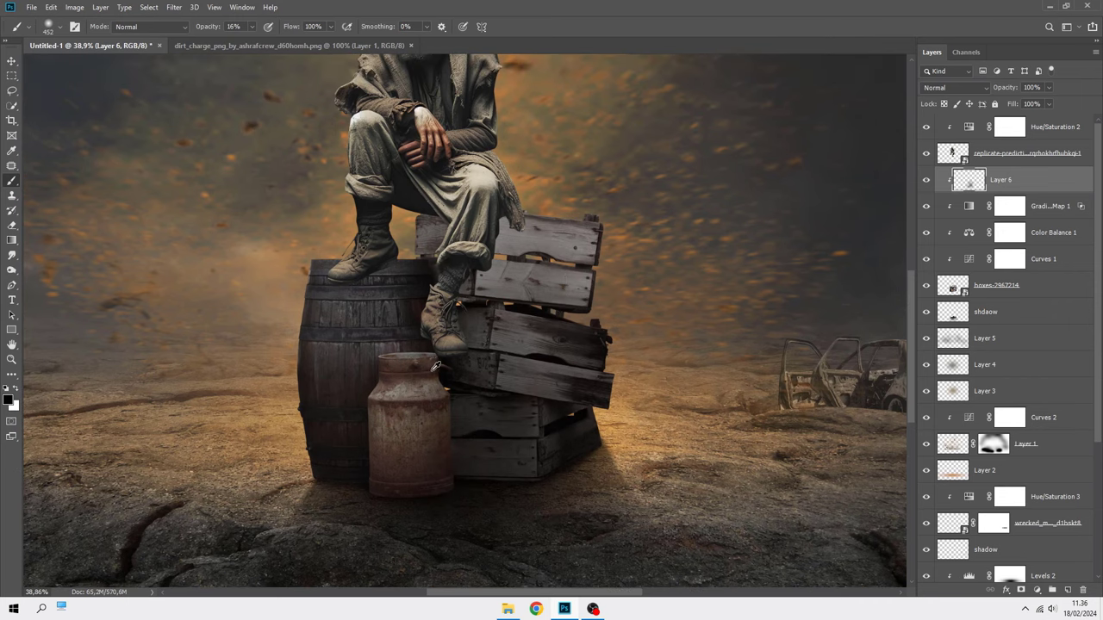
alt+scroll(465, 223, up, 2)
scroll(417, 221, up, 1)
scroll(405, 239, up, 1)
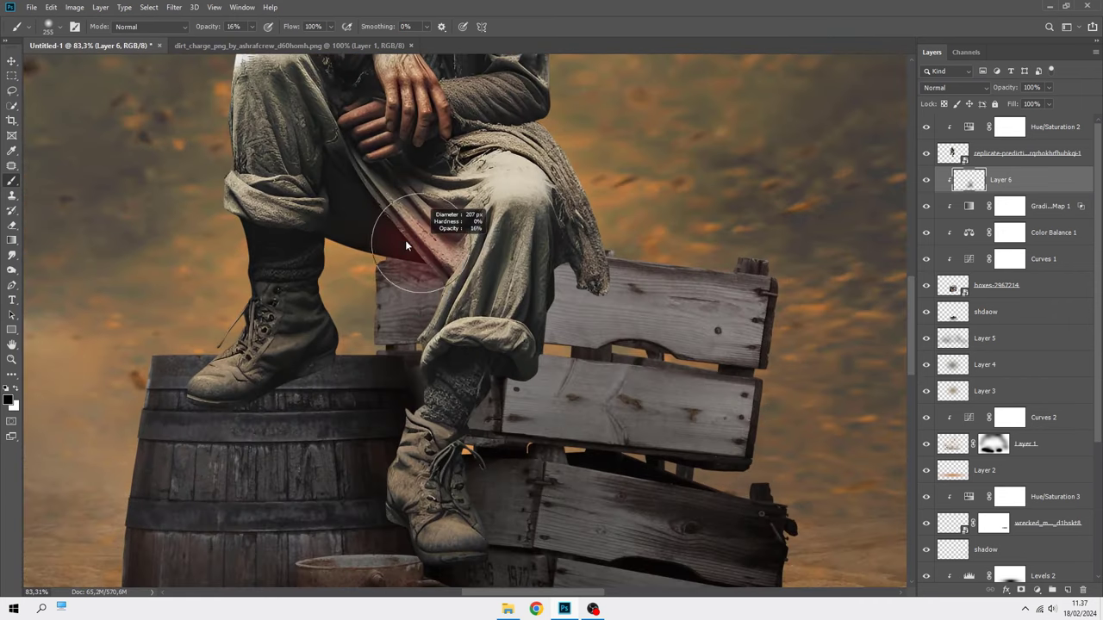
scroll(399, 250, up, 1)
drag(399, 250, 418, 283)
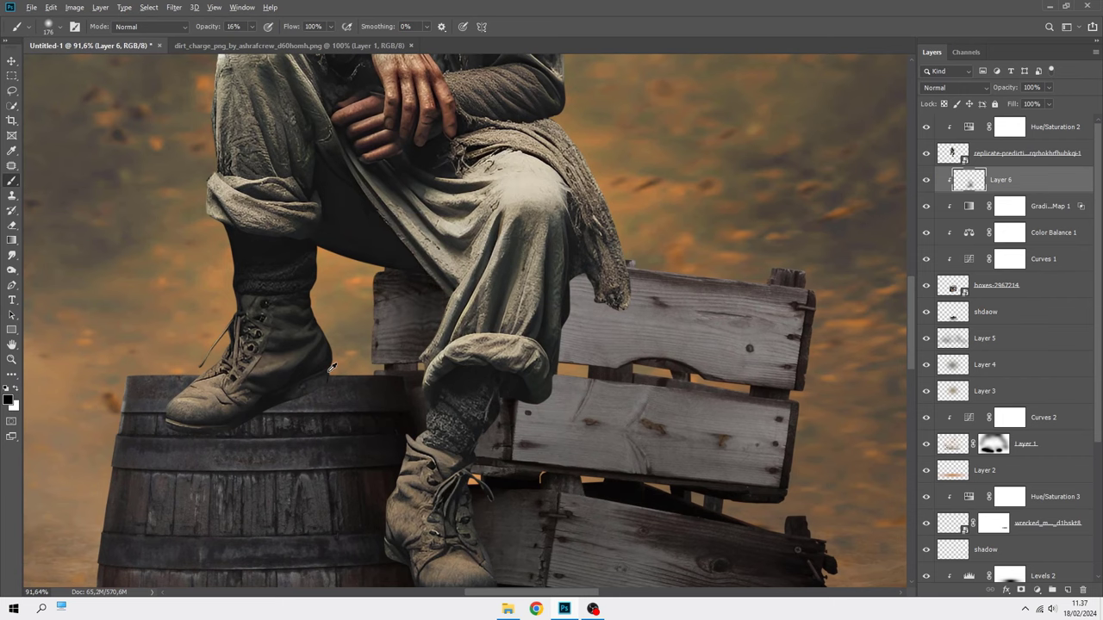
scroll(241, 410, up, 1)
mouse_move(231, 414)
mouse_down()
mouse_move(365, 372)
mouse_move(172, 437)
mouse_move(202, 439)
mouse_move(335, 370)
mouse_move(409, 356)
mouse_up()
scroll(409, 356, down, 3)
mouse_move(505, 370)
mouse_down()
mouse_move(524, 331)
mouse_move(492, 345)
mouse_move(505, 369)
mouse_move(505, 438)
mouse_move(457, 402)
mouse_up()
scroll(460, 313, down, 2)
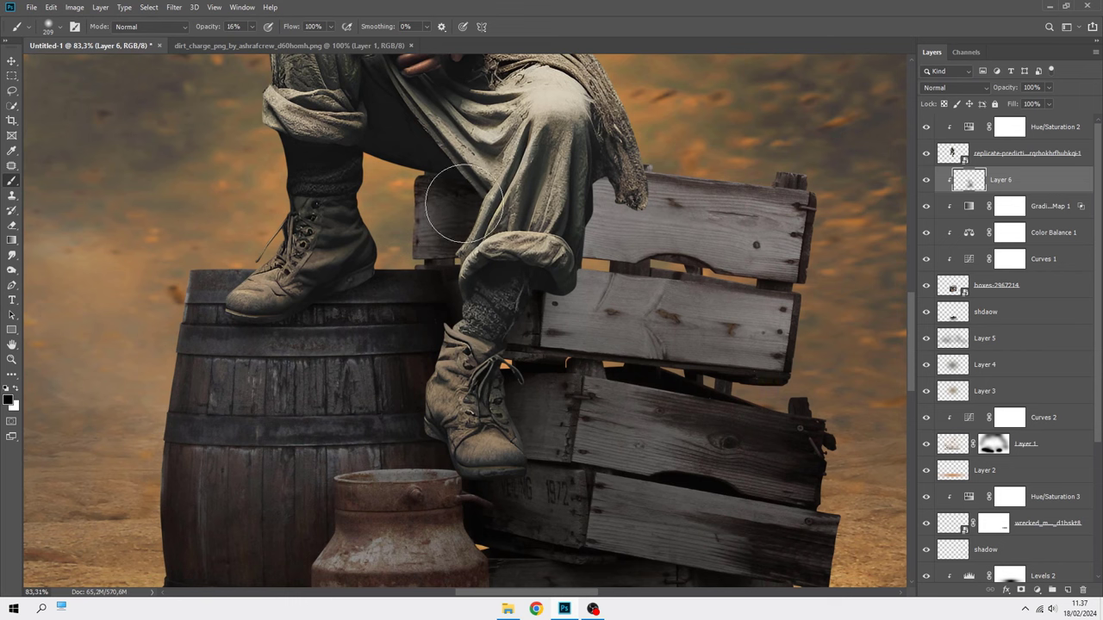
scroll(456, 284, down, 2)
- Shade the boot sole and toe, the trouser fold, and under the scarf fringe
alt+right_click(485, 382)
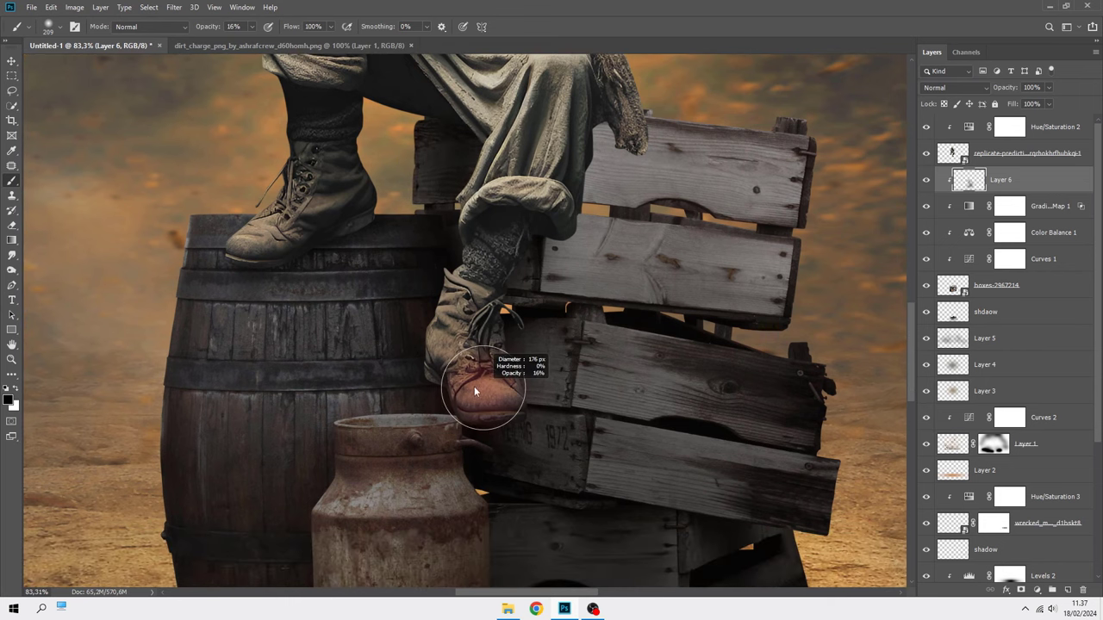
drag(461, 414, 504, 424)
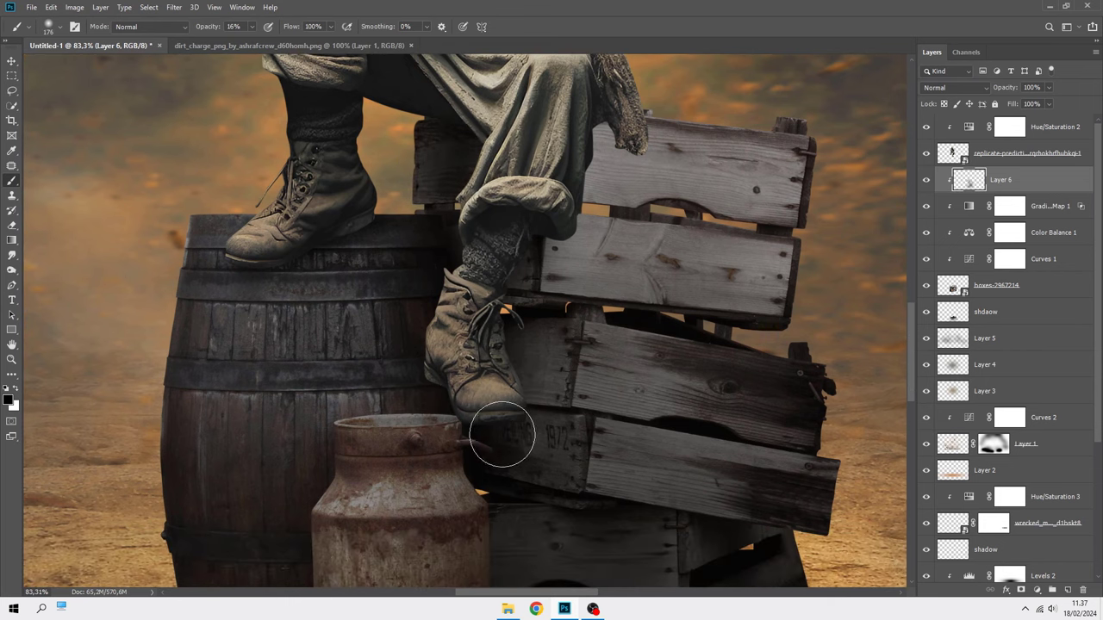
scroll(525, 365, up, 6)
alt+scroll(475, 385, up, 1)
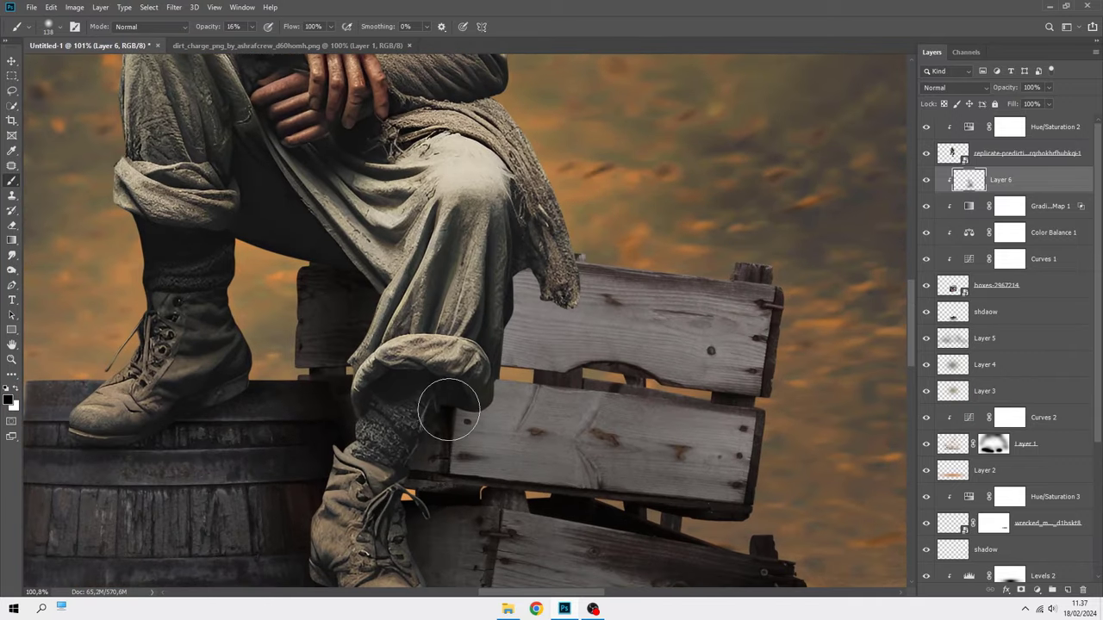
alt+right_click(468, 381)
drag(524, 234, 486, 312)
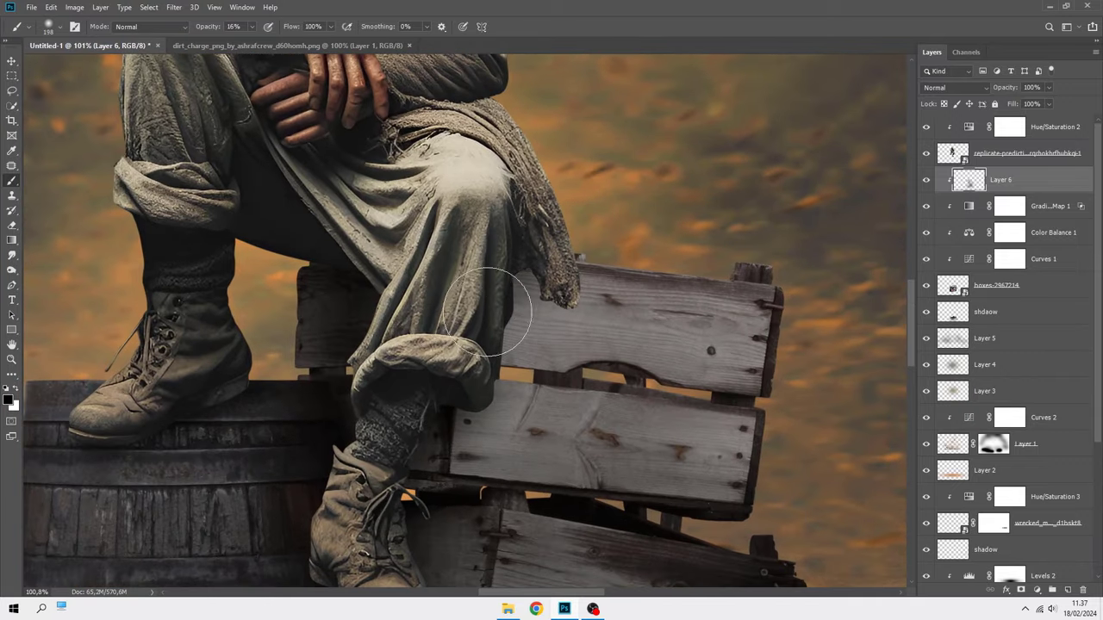
alt+right_click(487, 312)
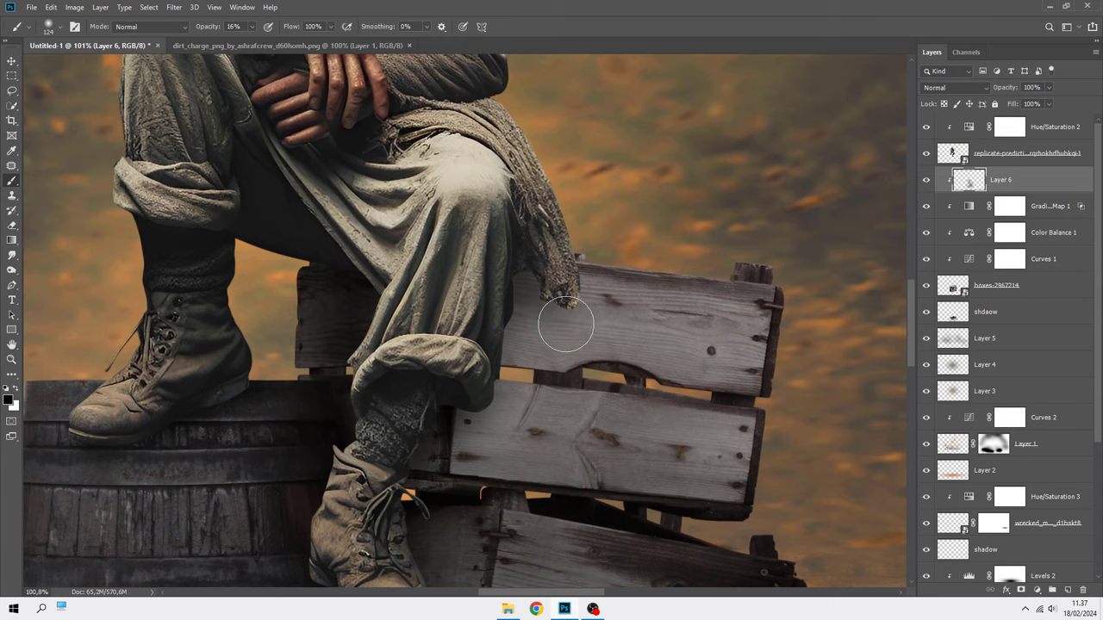
drag(566, 324, 504, 248)
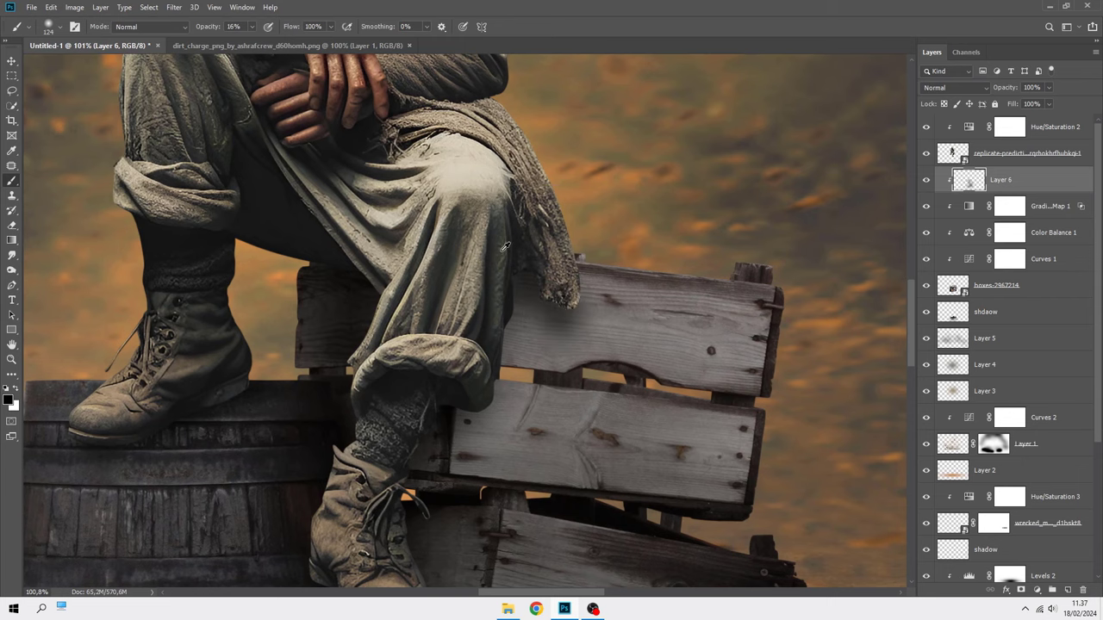
- Enlarge the brush to 249 and toggle Layer 6 to compare the shadows
scroll(504, 248, down, 2)
alt+right_click(517, 295)
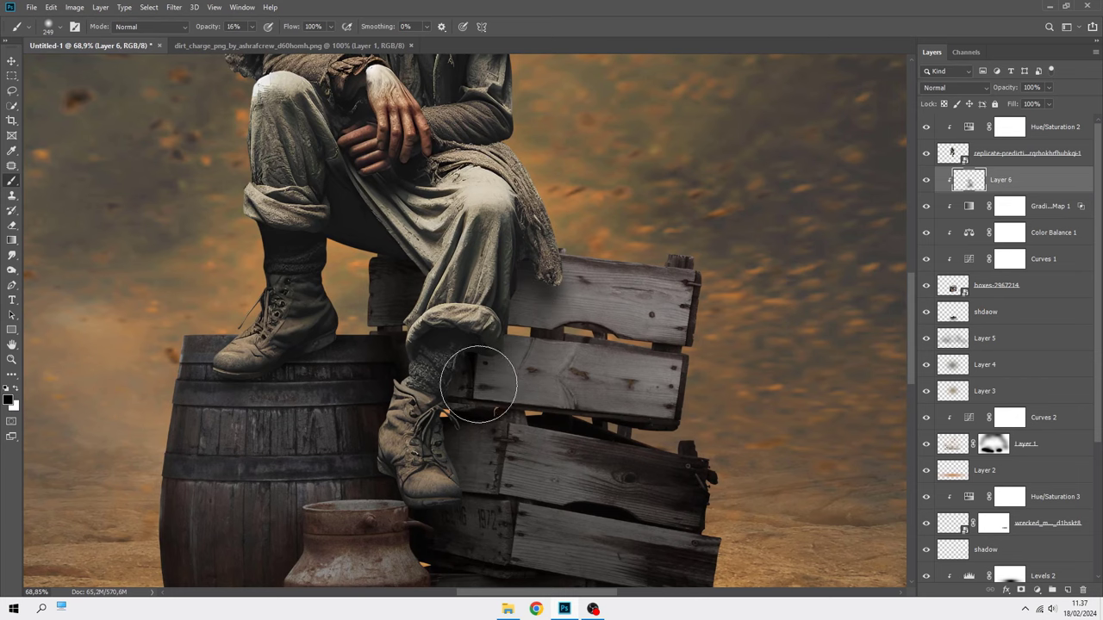
scroll(523, 322, down, 1)
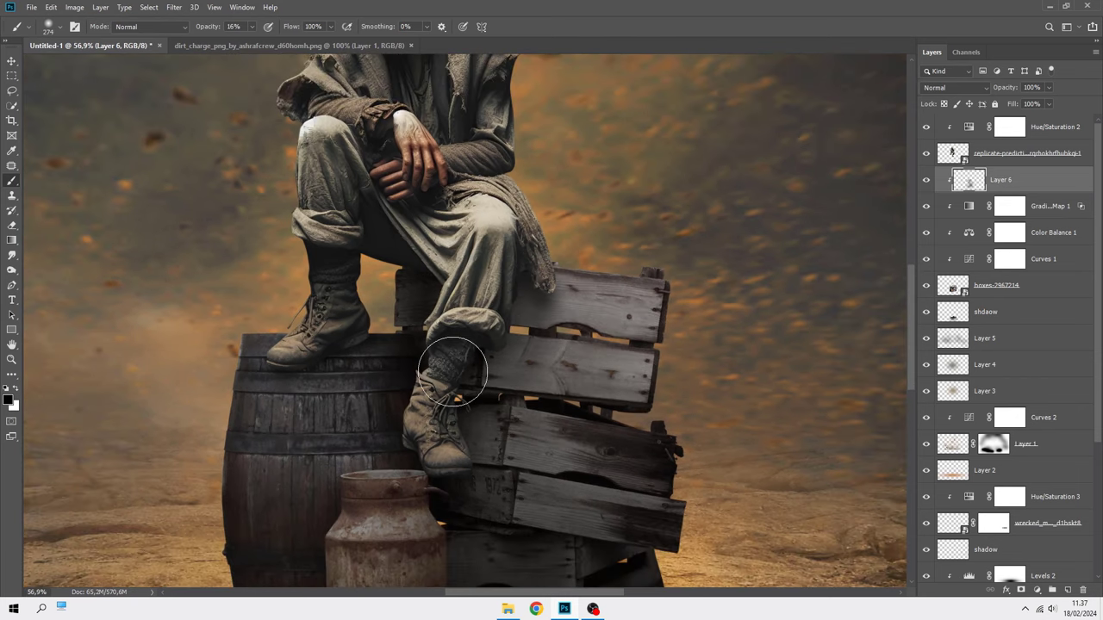
scroll(522, 277, down, 2)
click(922, 182)
click(923, 182)
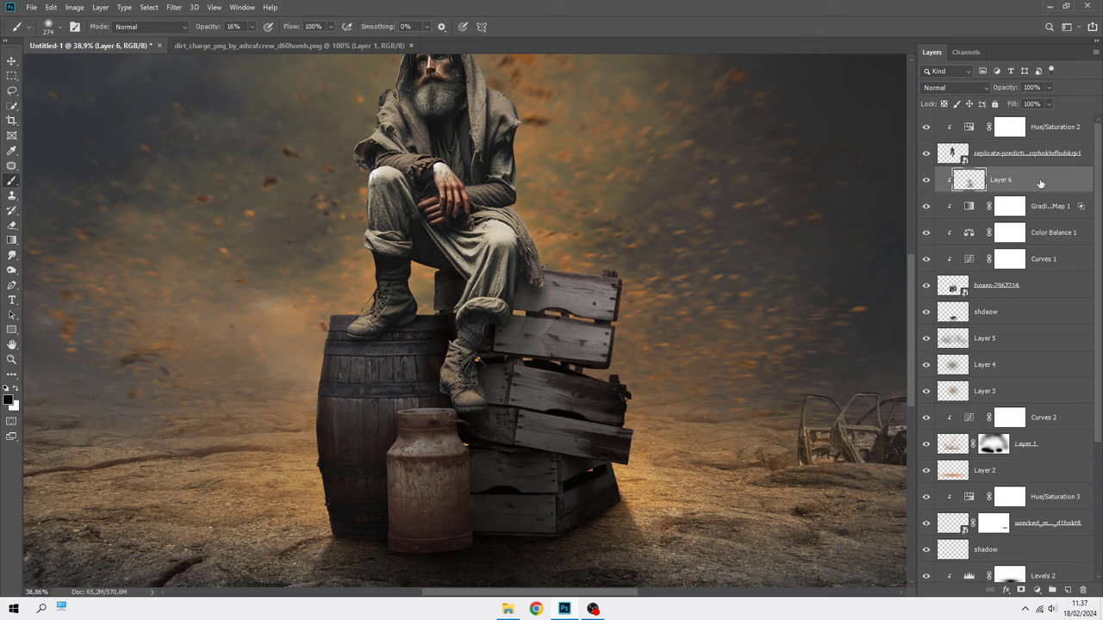
- Add a clipped Levels 3 above Hue/Saturation 2 with lowered output highlights, and compare it
click(1040, 128)
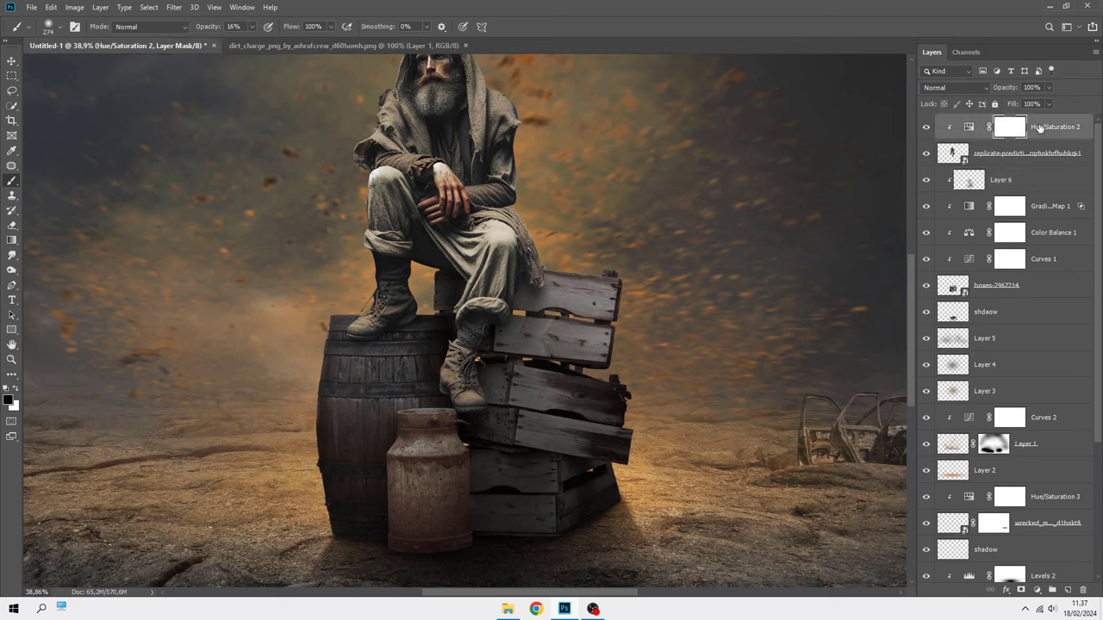
click(1036, 590)
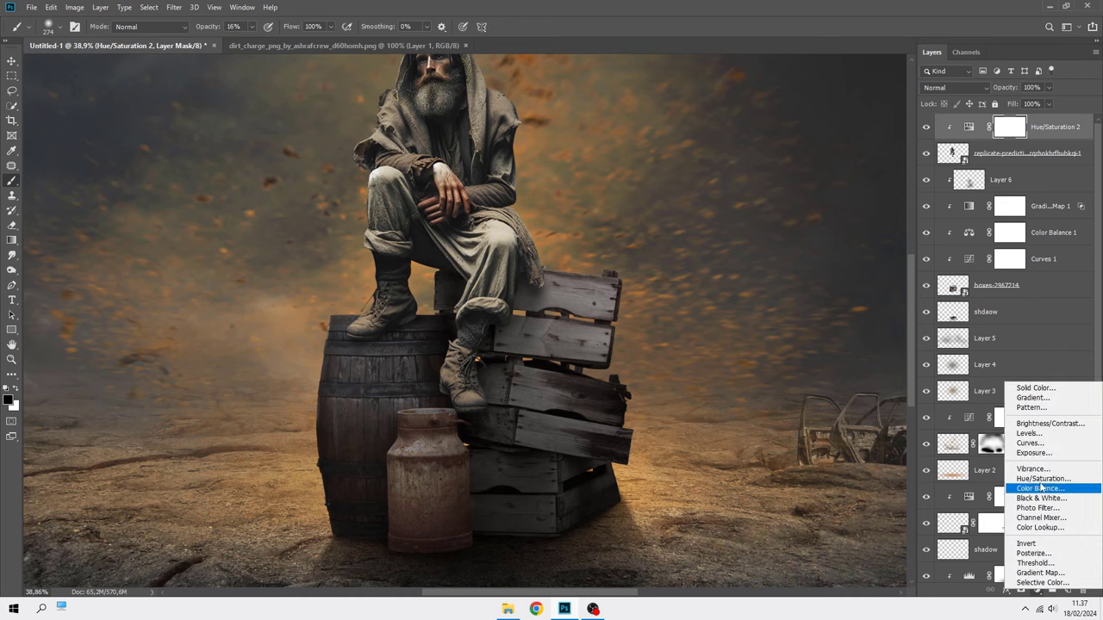
click(1021, 435)
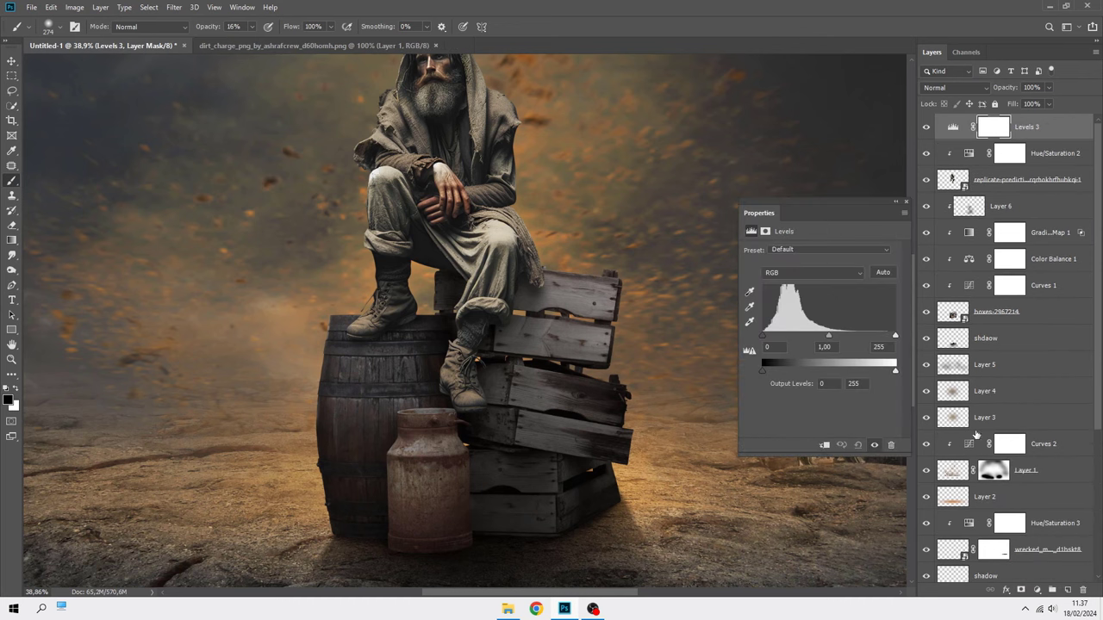
click(825, 445)
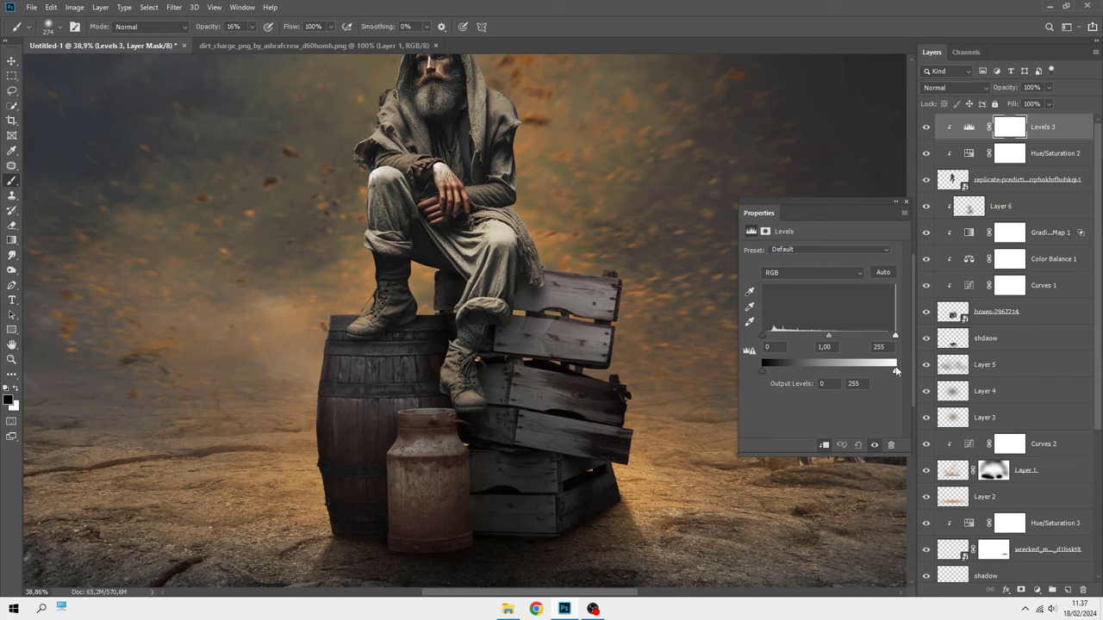
drag(896, 371, 888, 372)
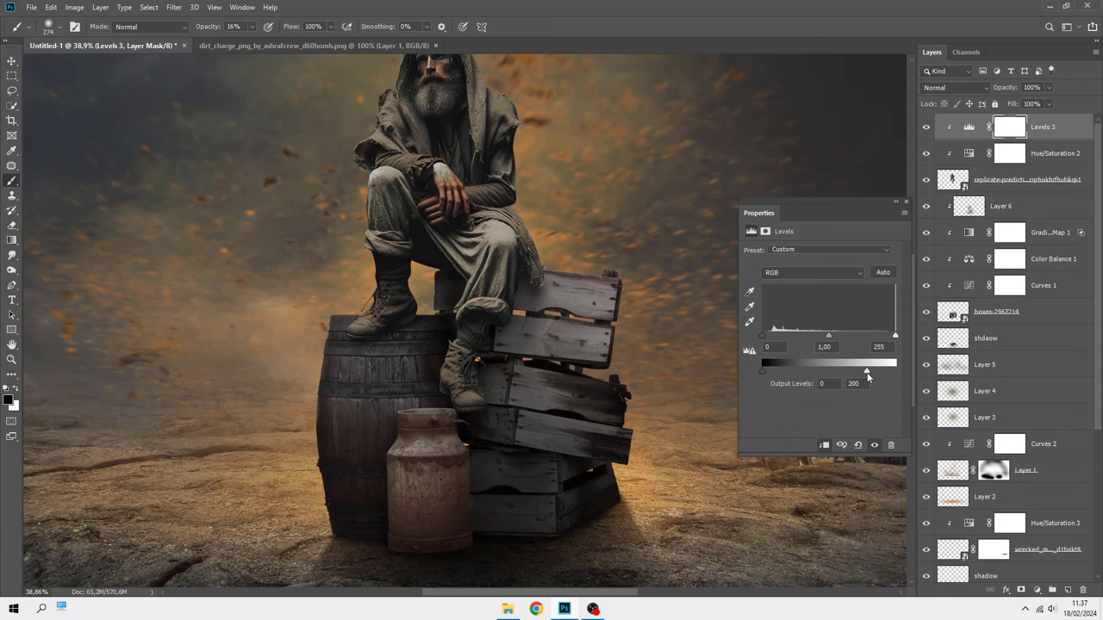
click(906, 201)
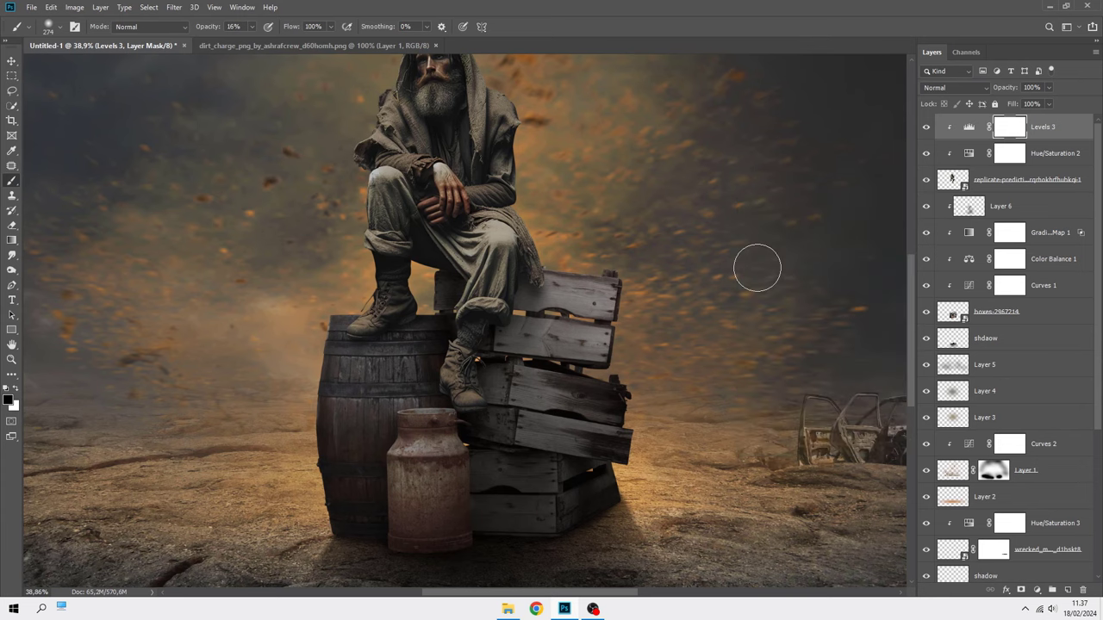
drag(473, 185, 489, 340)
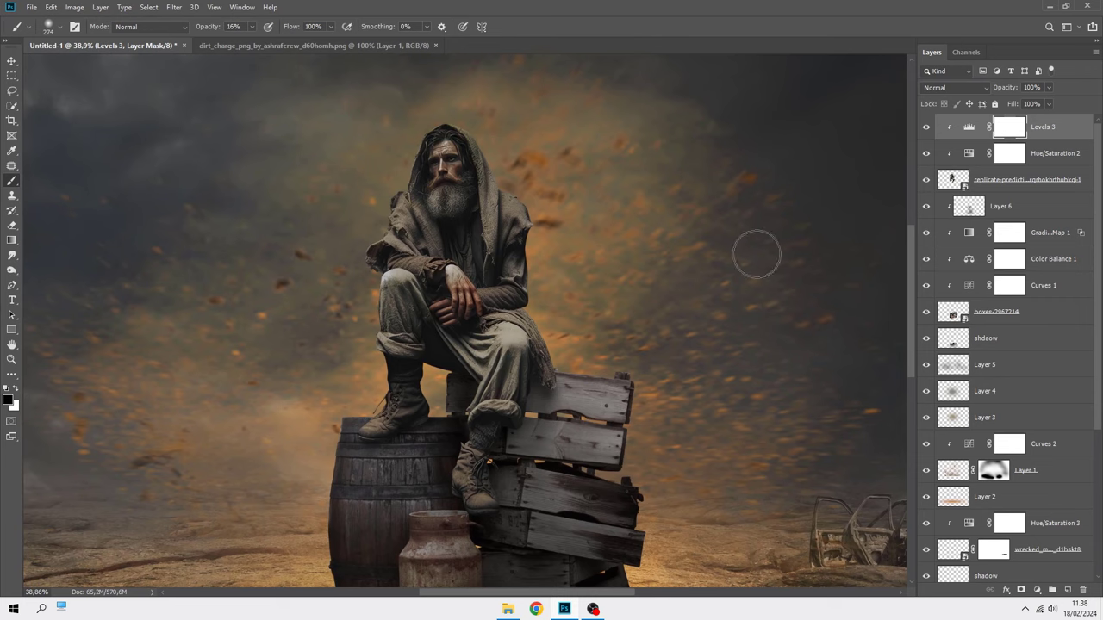
click(925, 128)
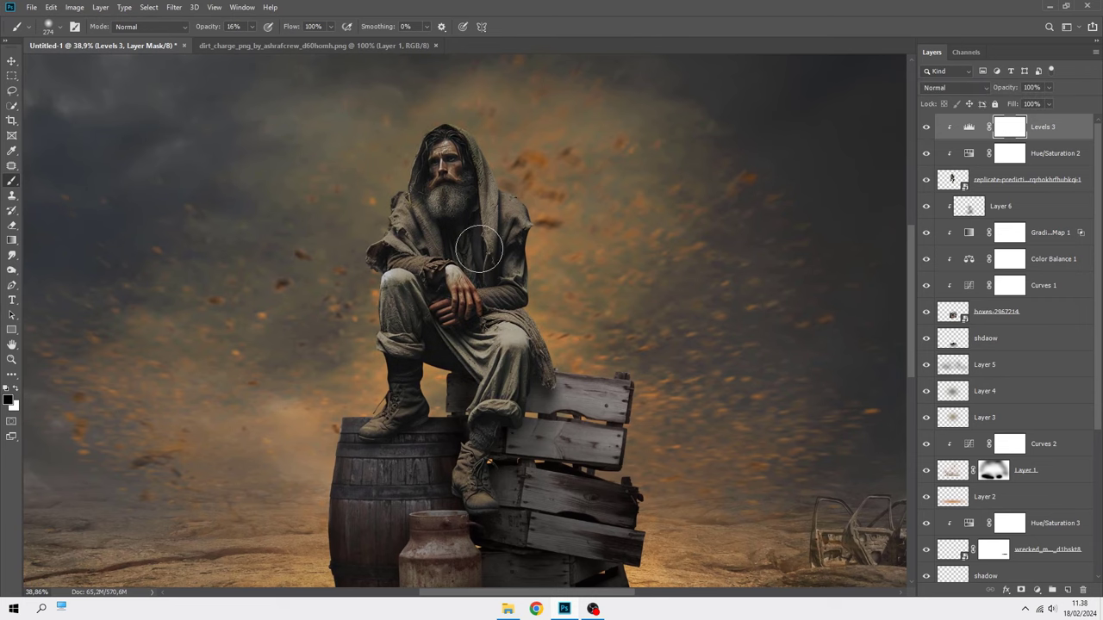
- Paint black on the Levels 3 mask over the man's head and hood
scroll(517, 184, up, 1)
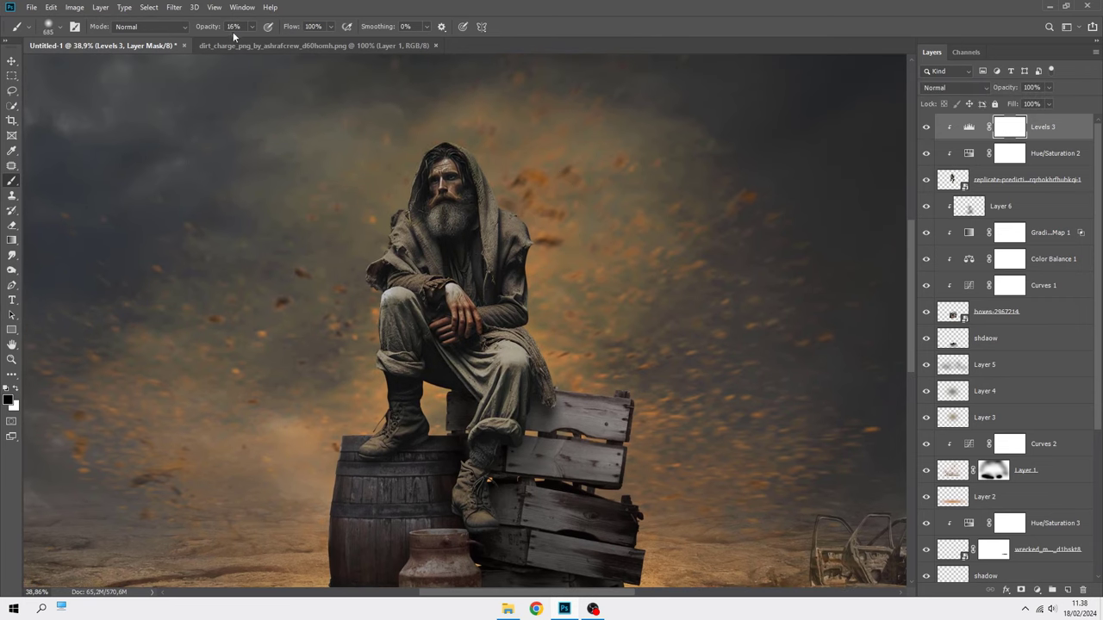
click(491, 155)
drag(533, 236, 583, 307)
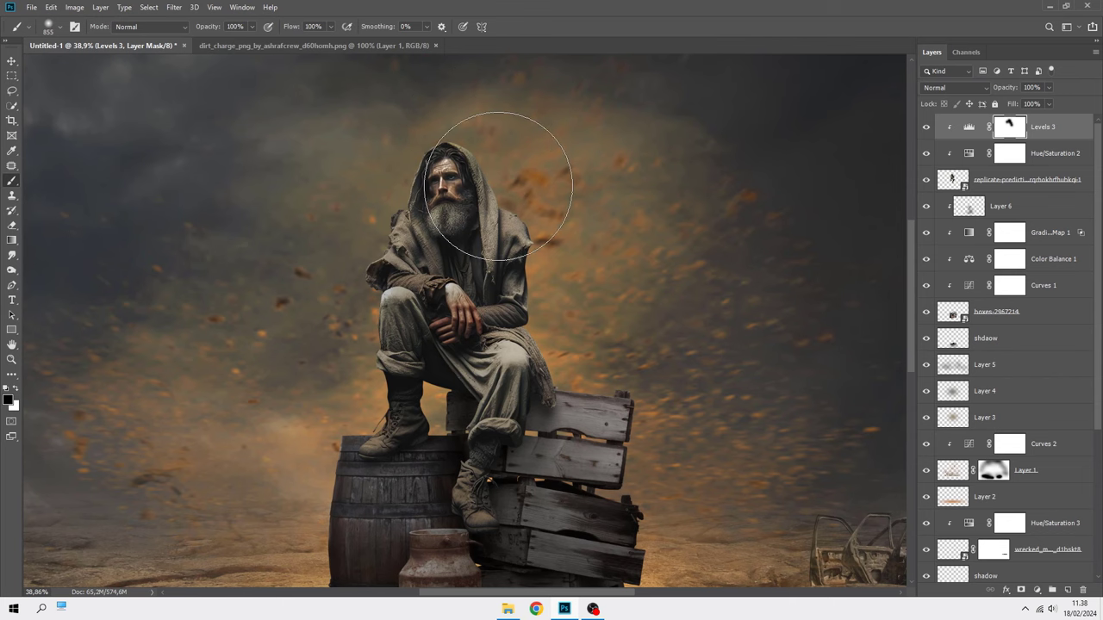
click(927, 127)
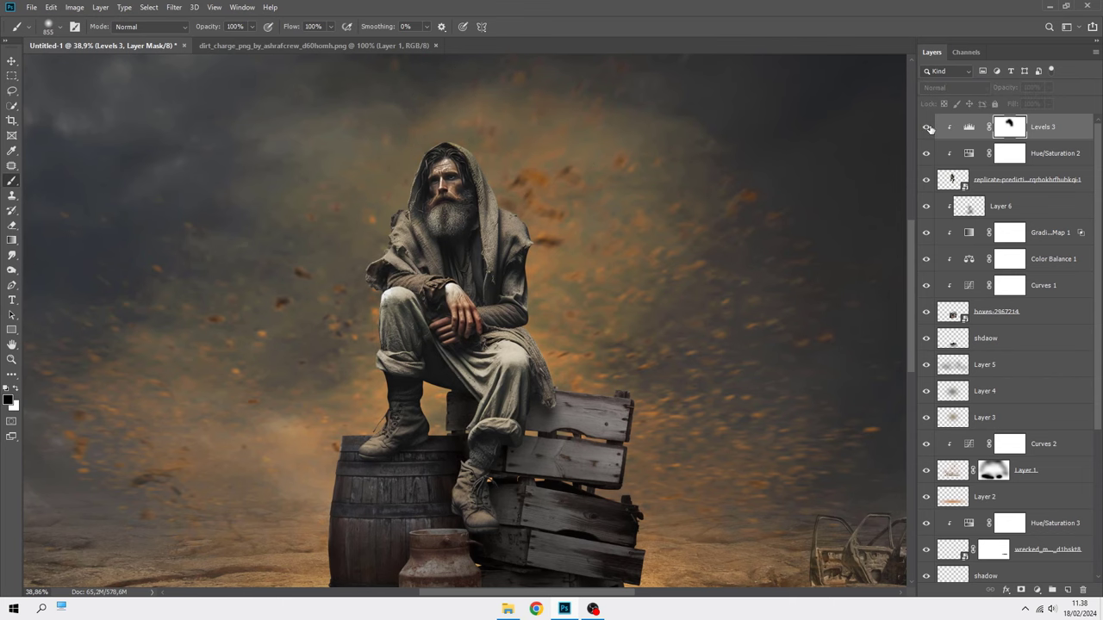
scroll(582, 199, down, 1)
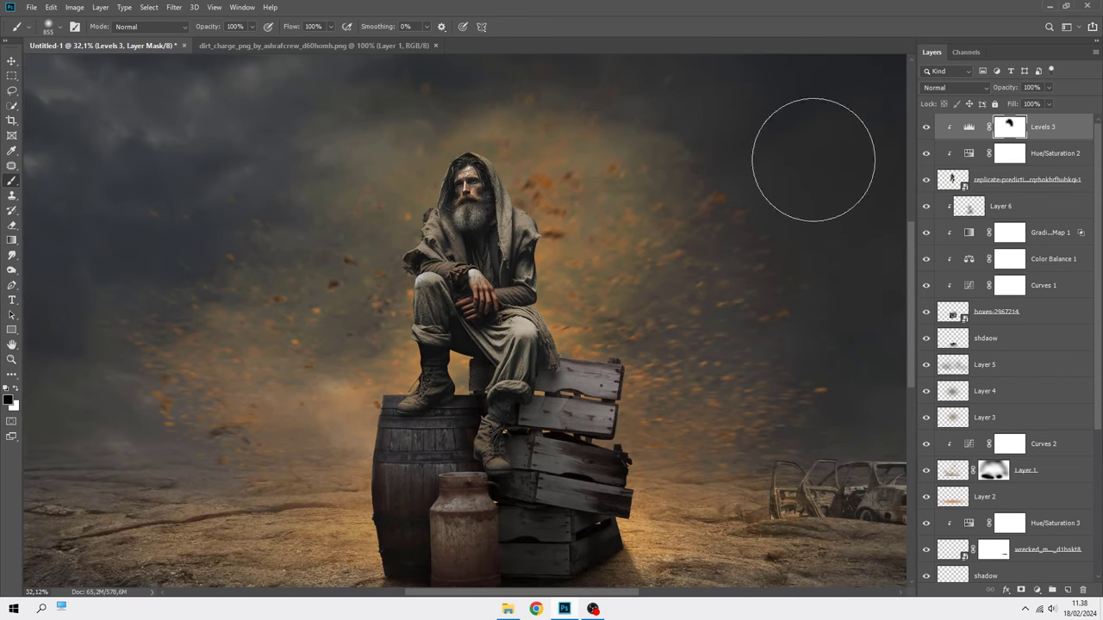
key(ctrl+2)
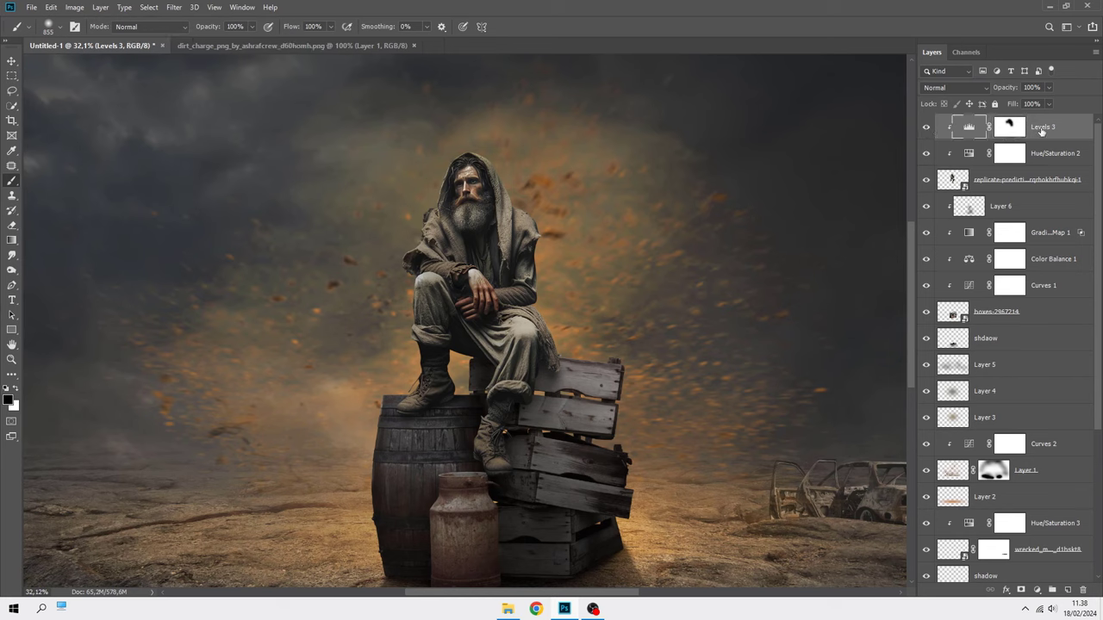
- Add clipped Color Balance 2 with midtones red +5 and blue −2, plus empty Layer 7
key(v)
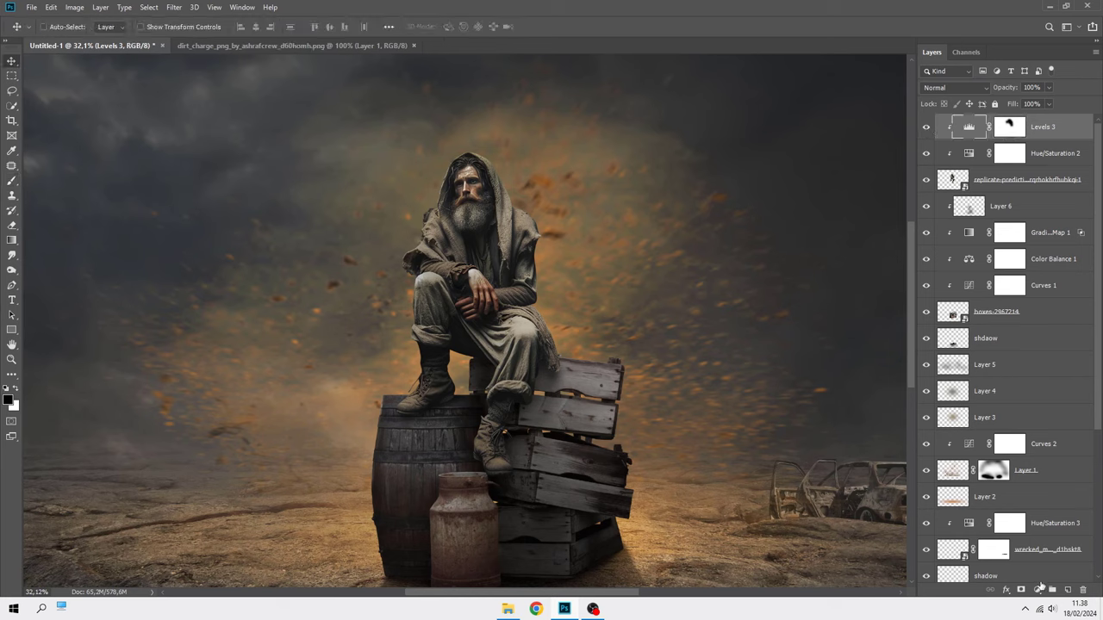
click(1038, 589)
click(1030, 484)
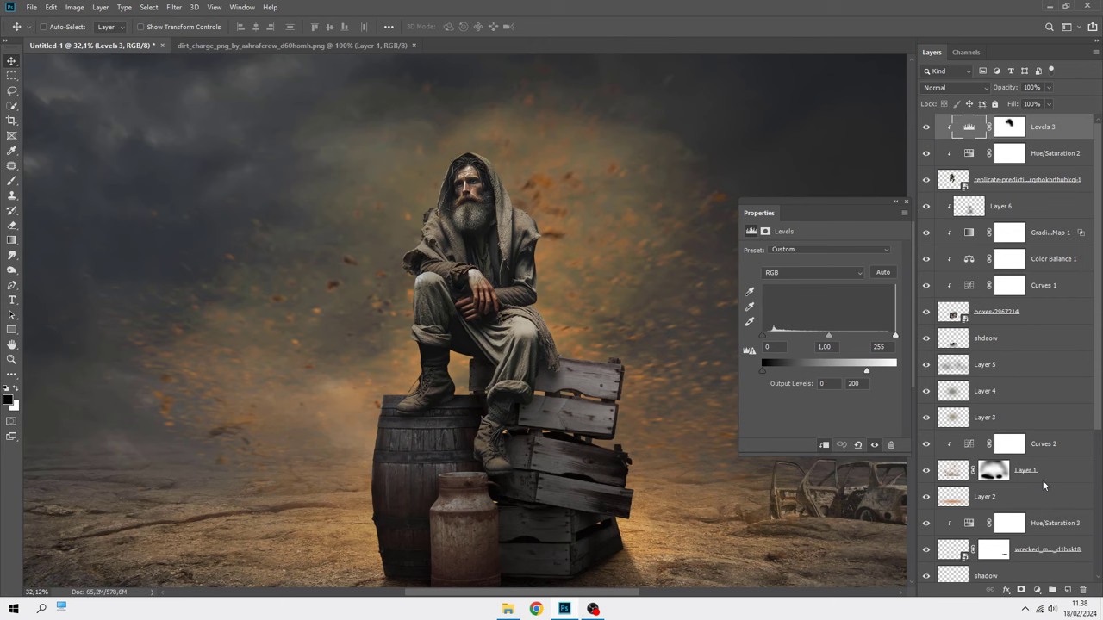
click(823, 446)
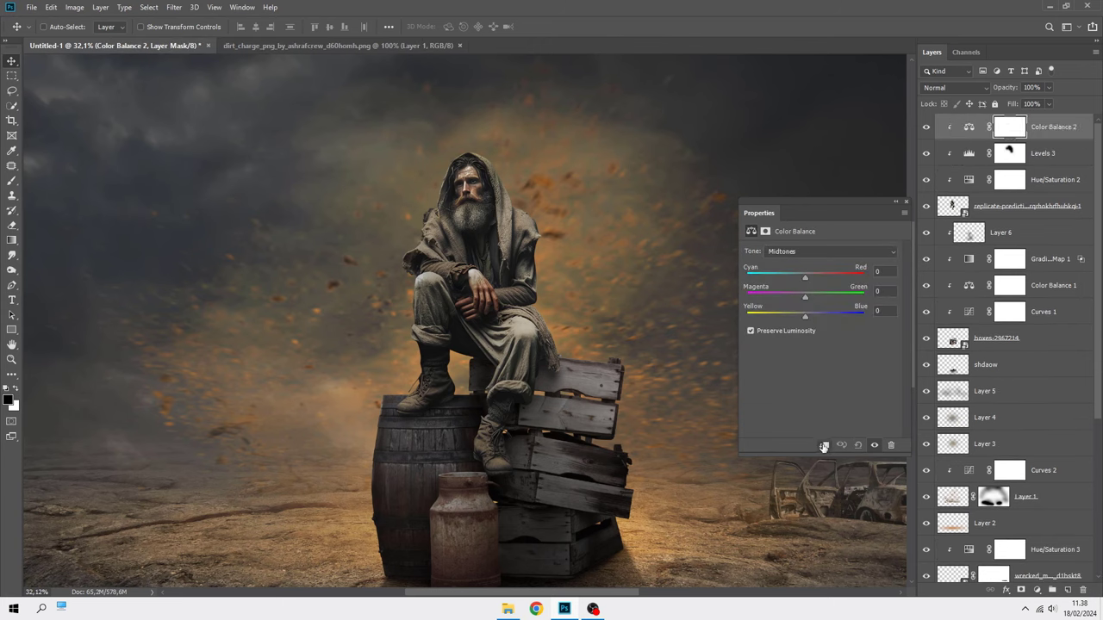
click(806, 277)
click(803, 314)
click(906, 203)
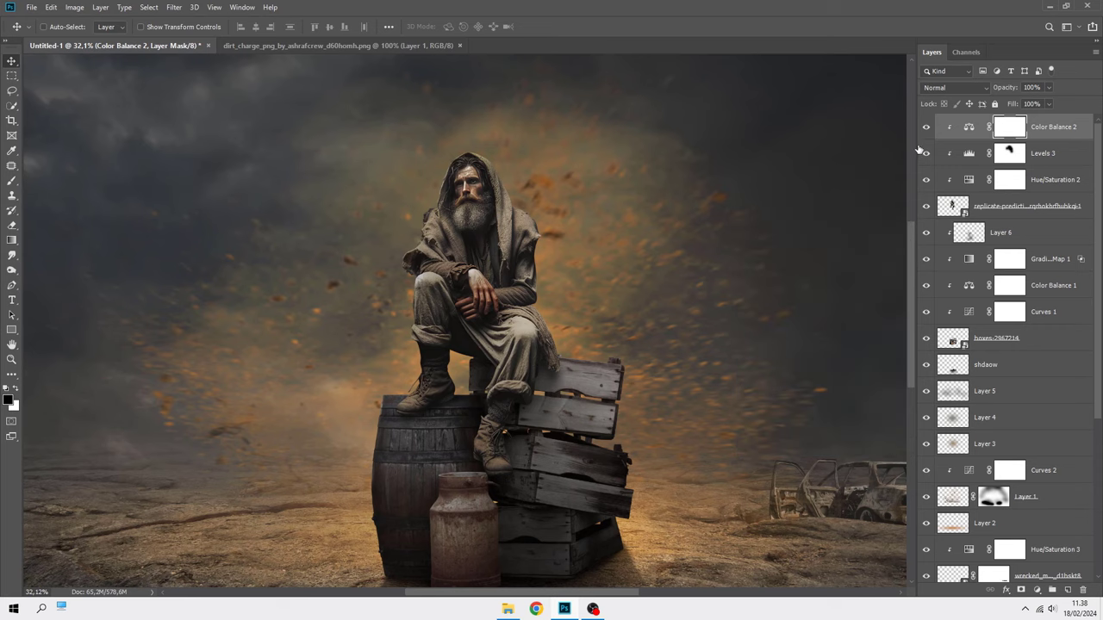
click(986, 128)
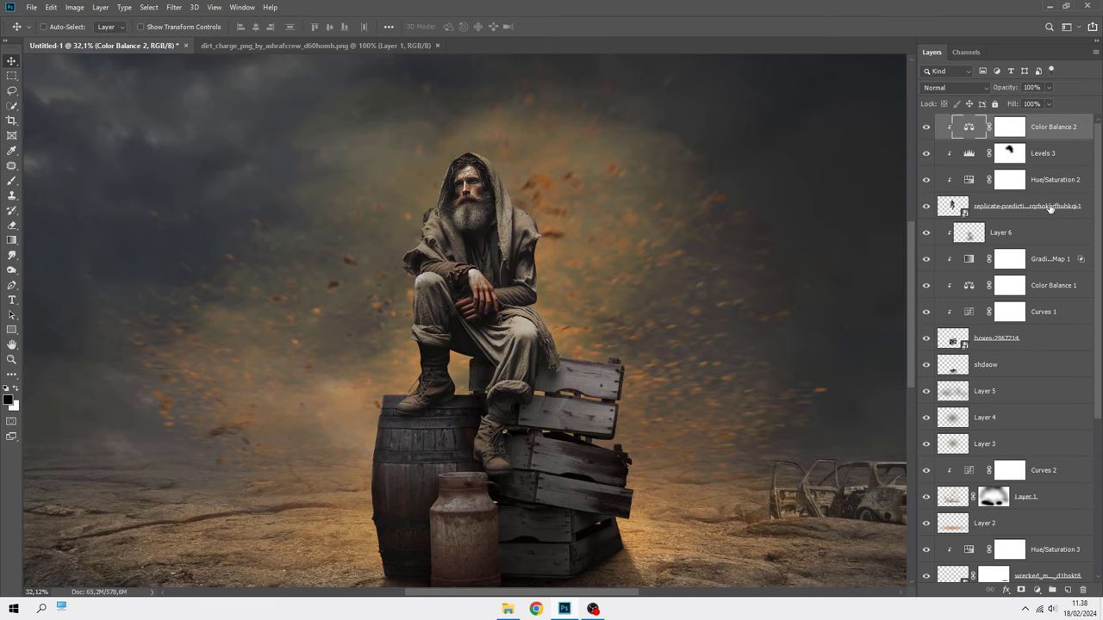
click(1066, 589)
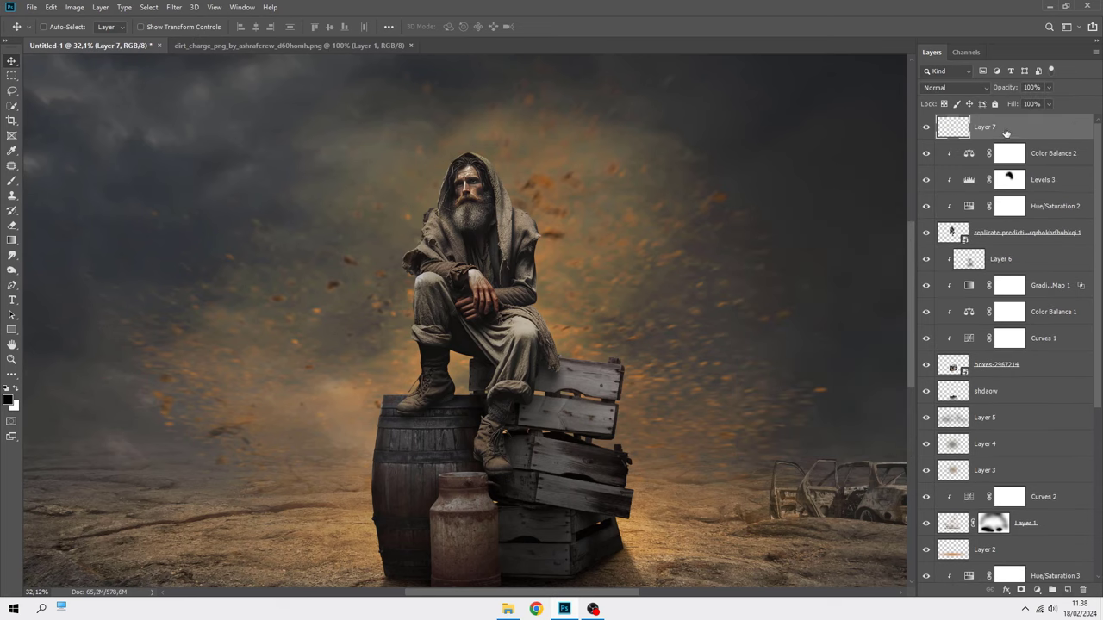
- Clip Layer 7 to the layer below and set a roughly 575 px brush at 11% opacity
right_click(1005, 129)
click(898, 331)
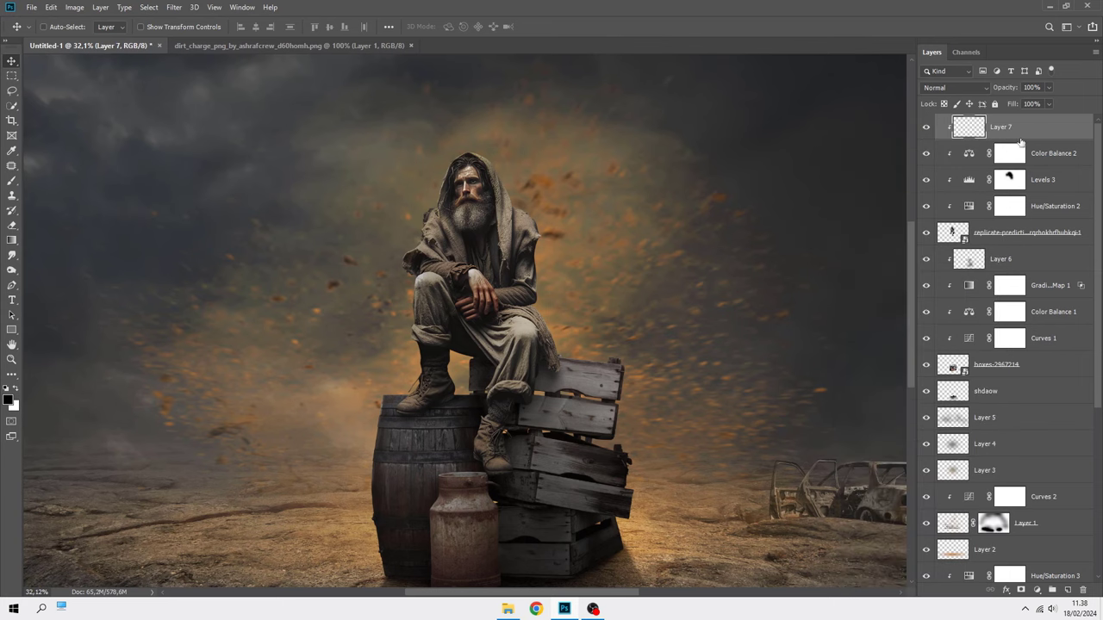
right_click(12, 180)
click(38, 180)
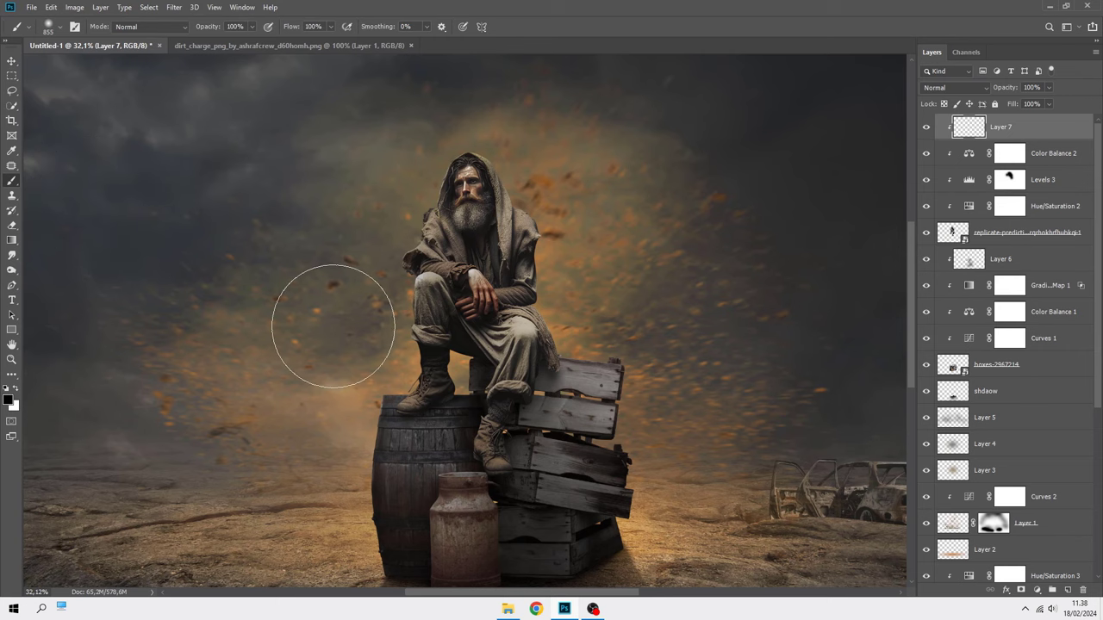
scroll(516, 394, up, 2)
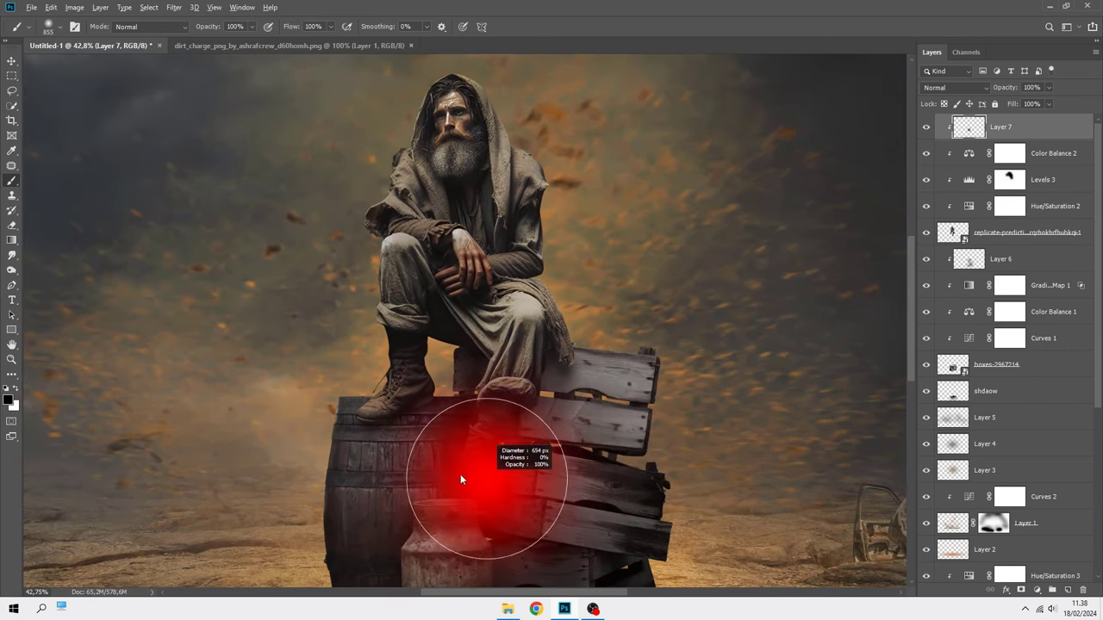
drag(461, 479, 443, 479)
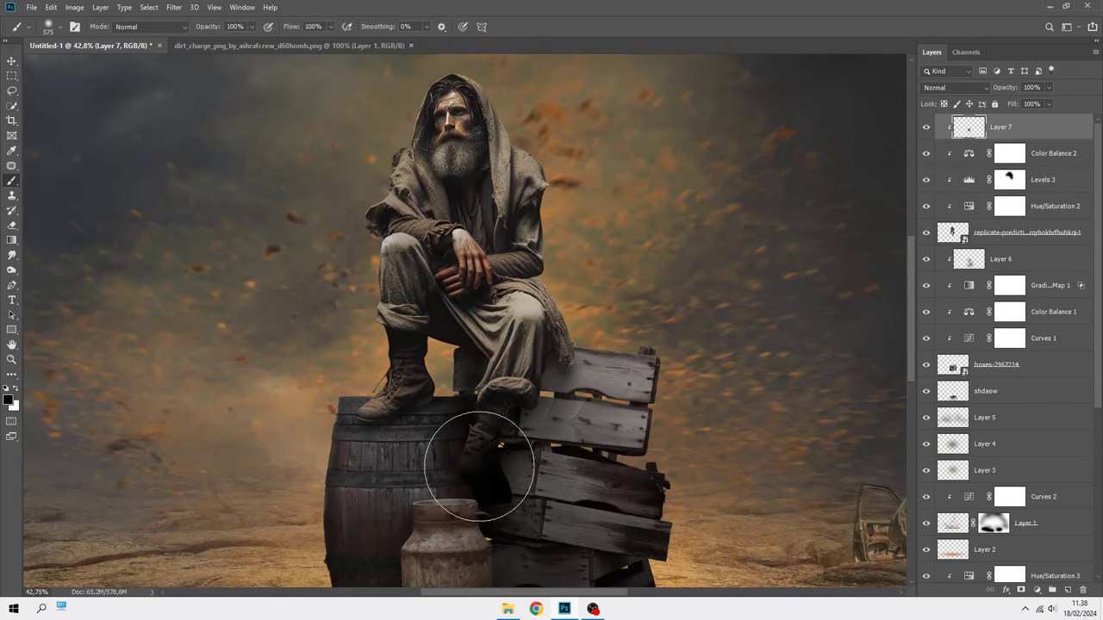
click(253, 26)
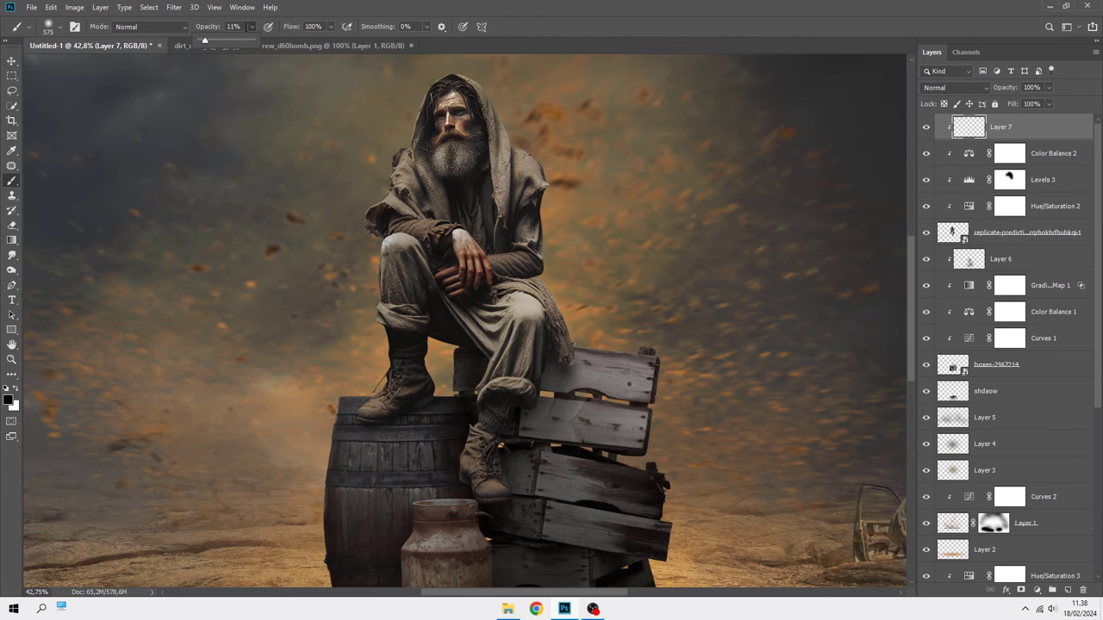
scroll(467, 376, up, 2)
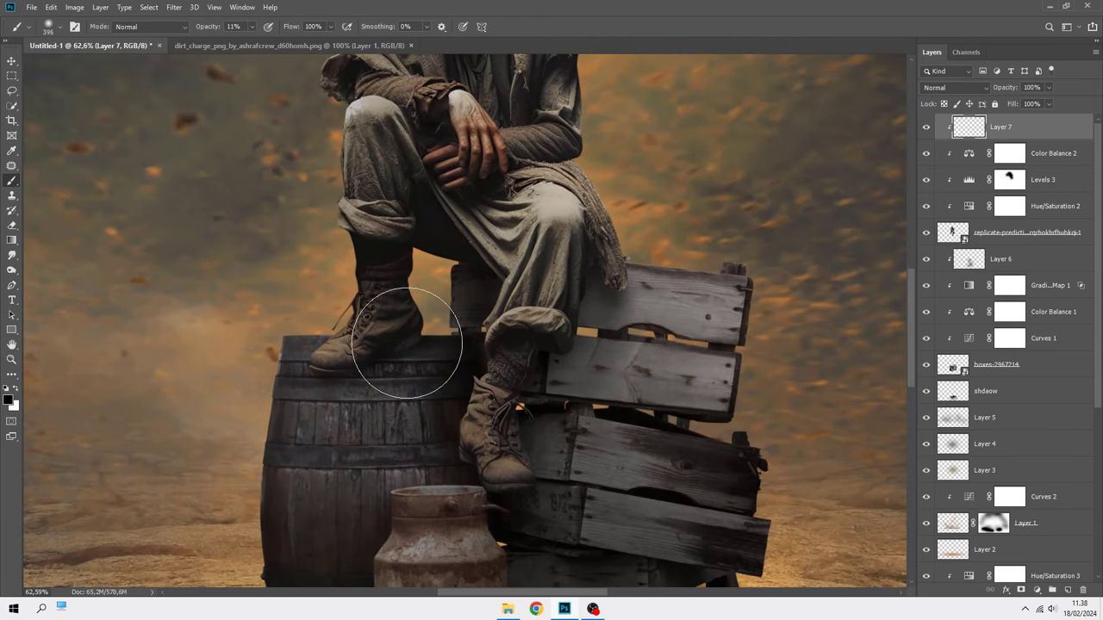
- Softly darken the boot and barrel top on Layer 7
mouse_move(407, 342)
mouse_down()
mouse_move(408, 316)
mouse_move(328, 389)
mouse_move(449, 456)
mouse_up()
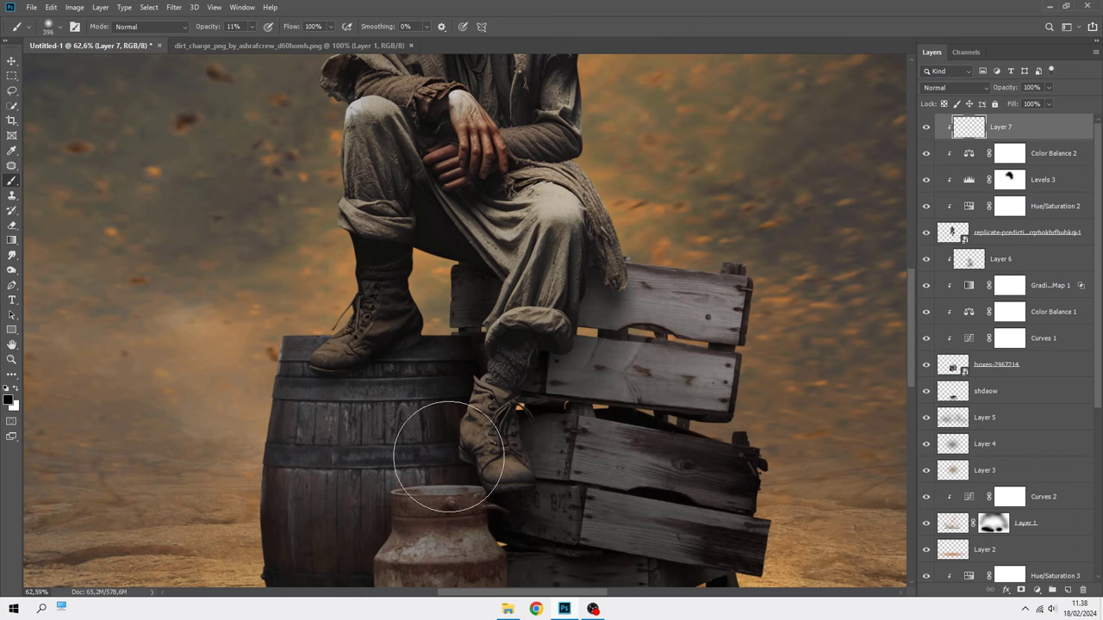
scroll(479, 395, down, 1)
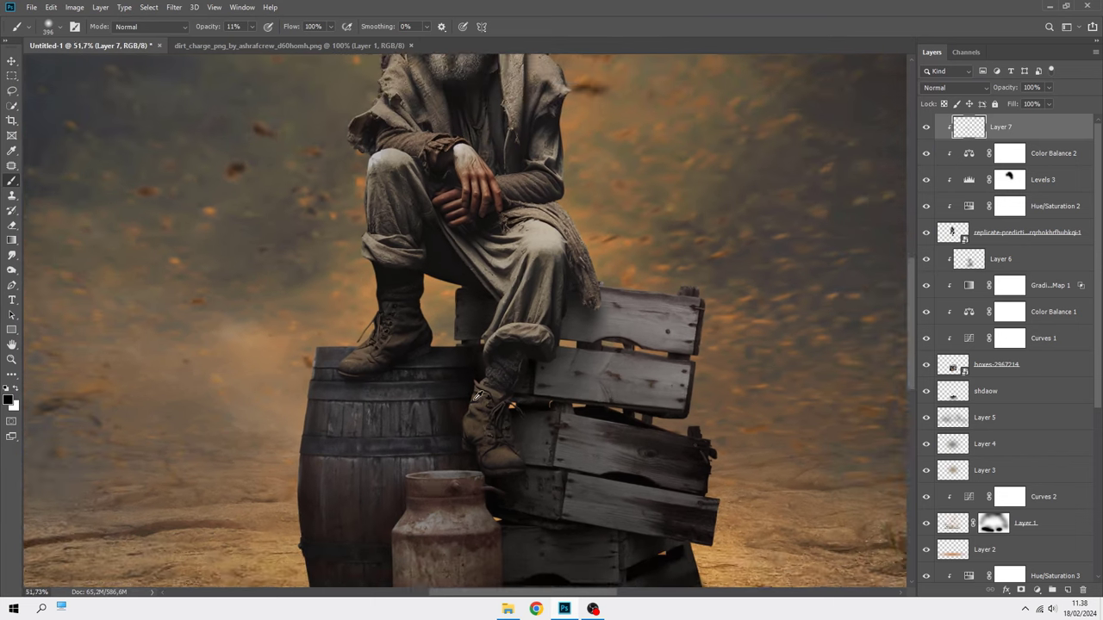
scroll(478, 394, down, 1)
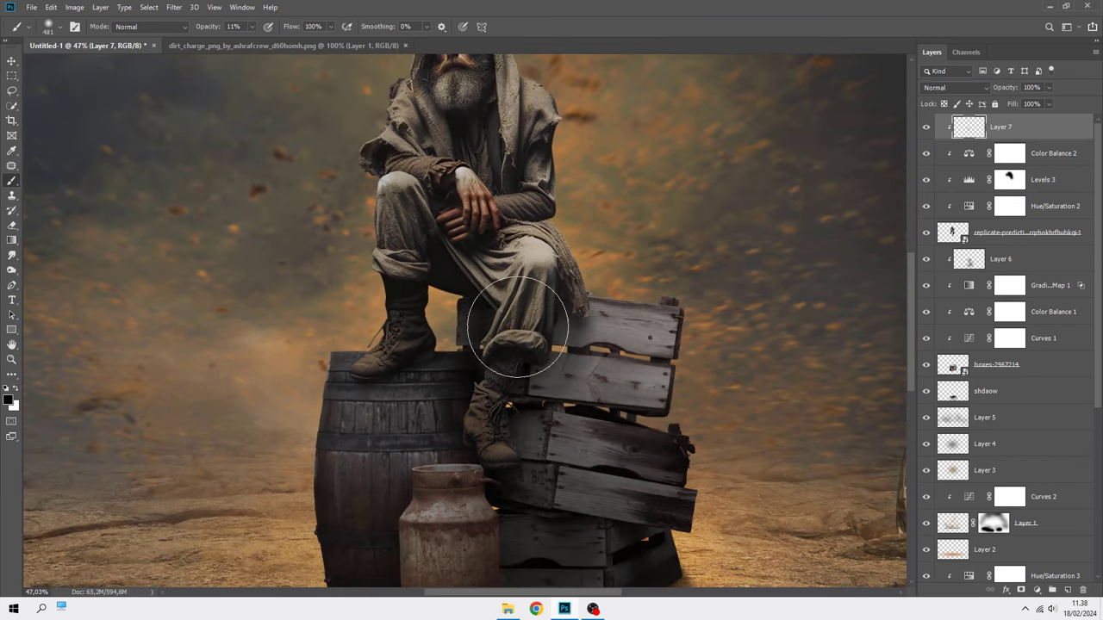
drag(585, 324, 530, 385)
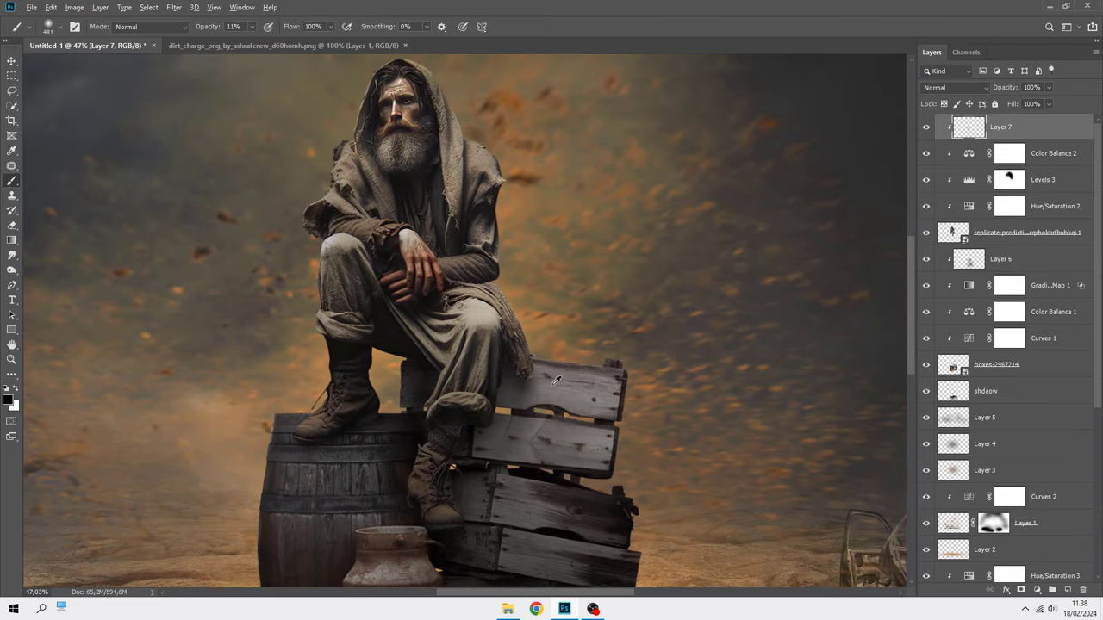
scroll(555, 379, down, 1)
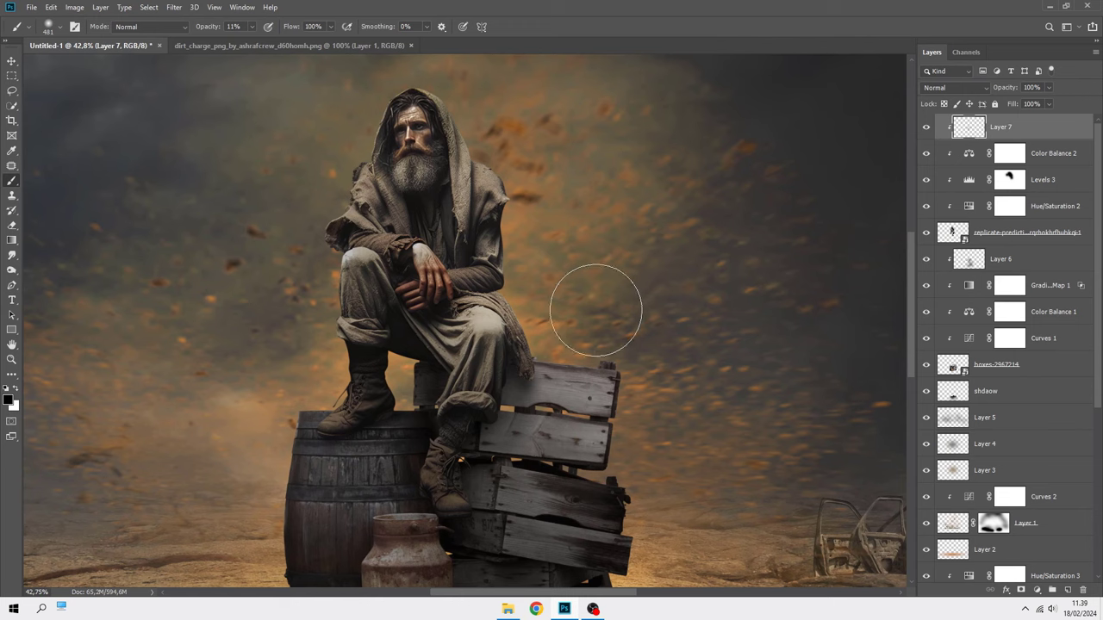
key(bracketleft)
key(bracketleft)
key(bracketleft)
scroll(358, 428, up, 3)
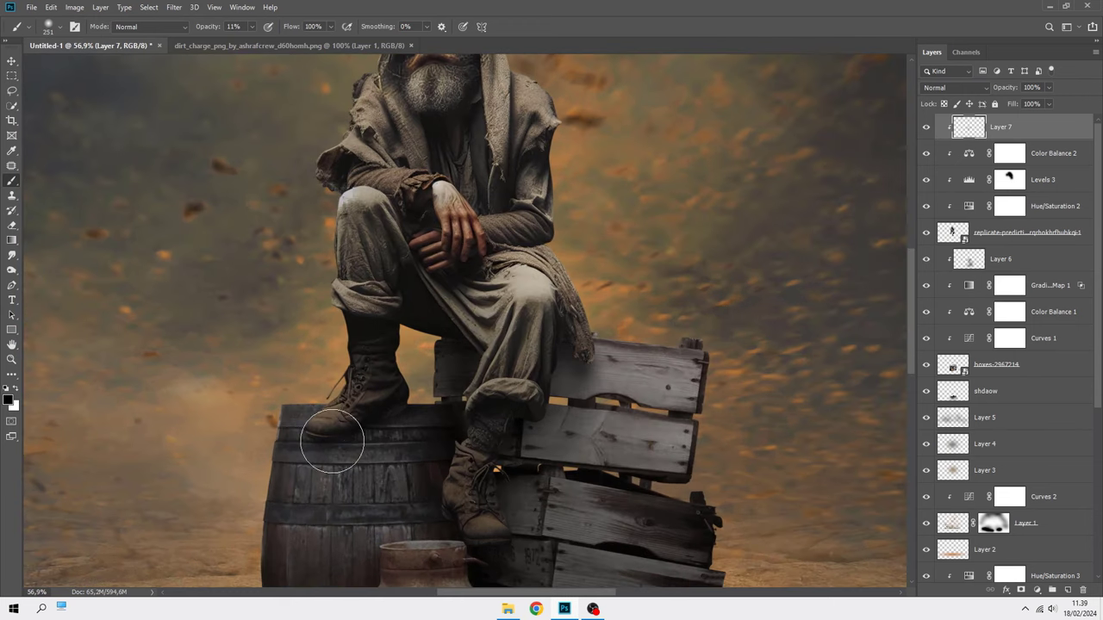
scroll(475, 492, down, 1)
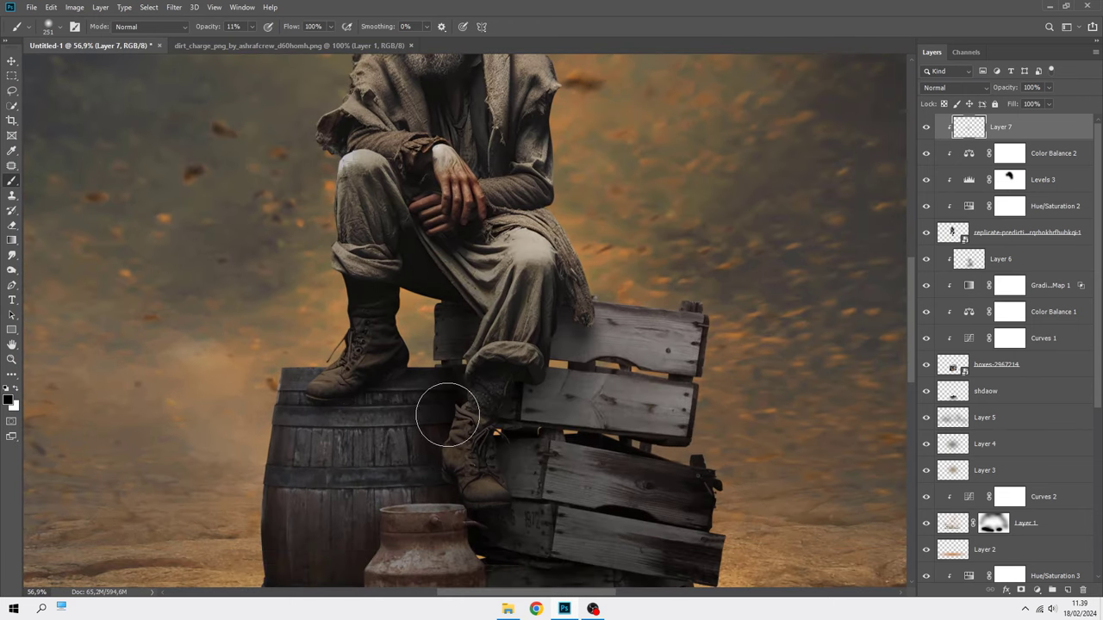
scroll(569, 438, down, 3)
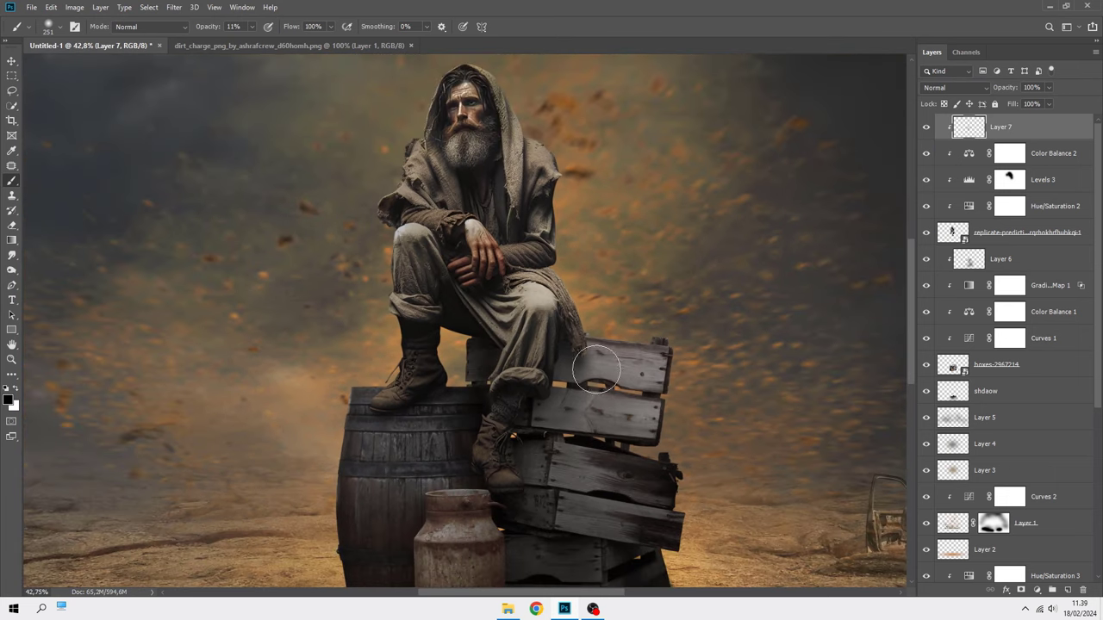
drag(597, 369, 558, 397)
- Softly darken the chest and knee, comparing the scene with and without the shading
click(926, 127)
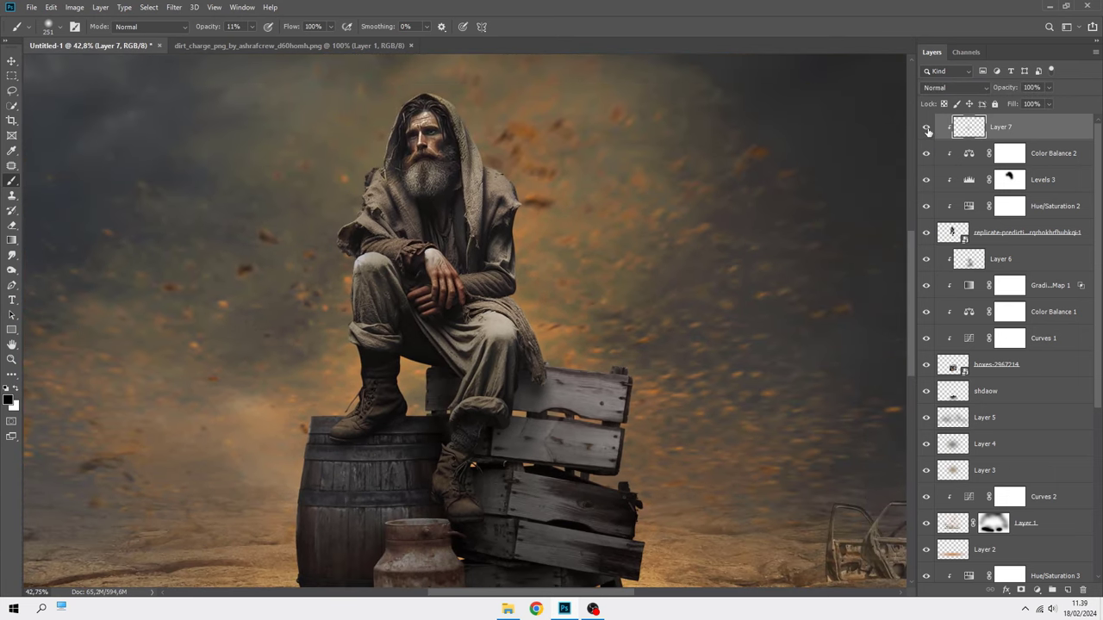
key(bracketright)
key(bracketright)
key(bracketright)
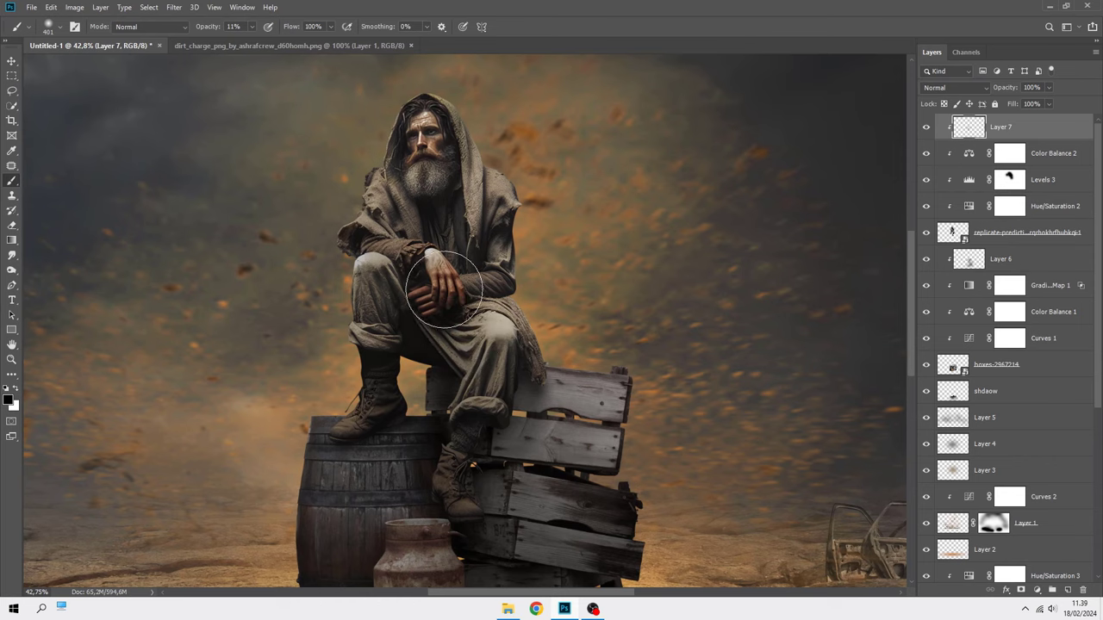
mouse_move(454, 255)
mouse_down()
mouse_move(464, 228)
mouse_move(454, 200)
mouse_move(404, 313)
mouse_up()
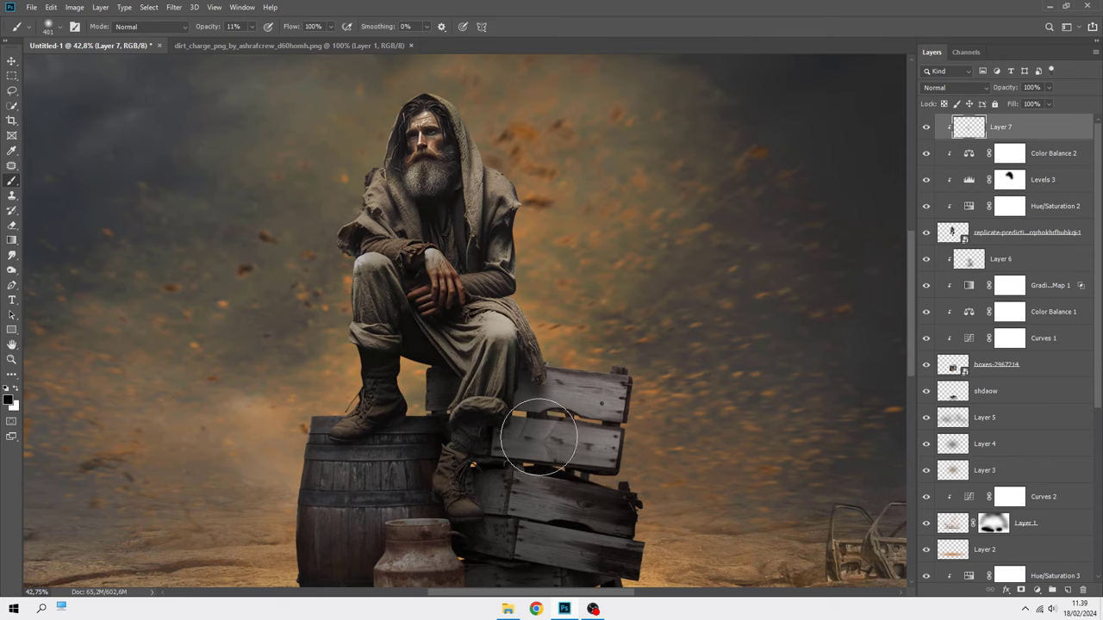
alt+scroll(569, 420, down, 3)
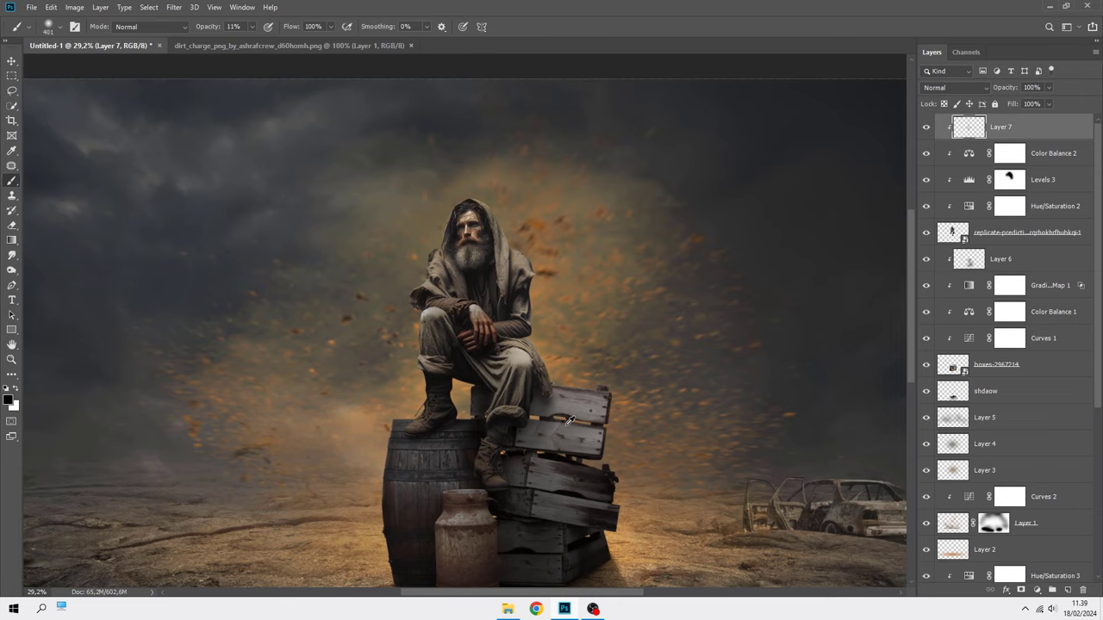
click(926, 128)
click(926, 128)
- Add a canvas-sampled warm-brown Linear Dodge (Add) Inner Shadow at 53°, 11 px distance and size
click(1025, 236)
right_click(999, 227)
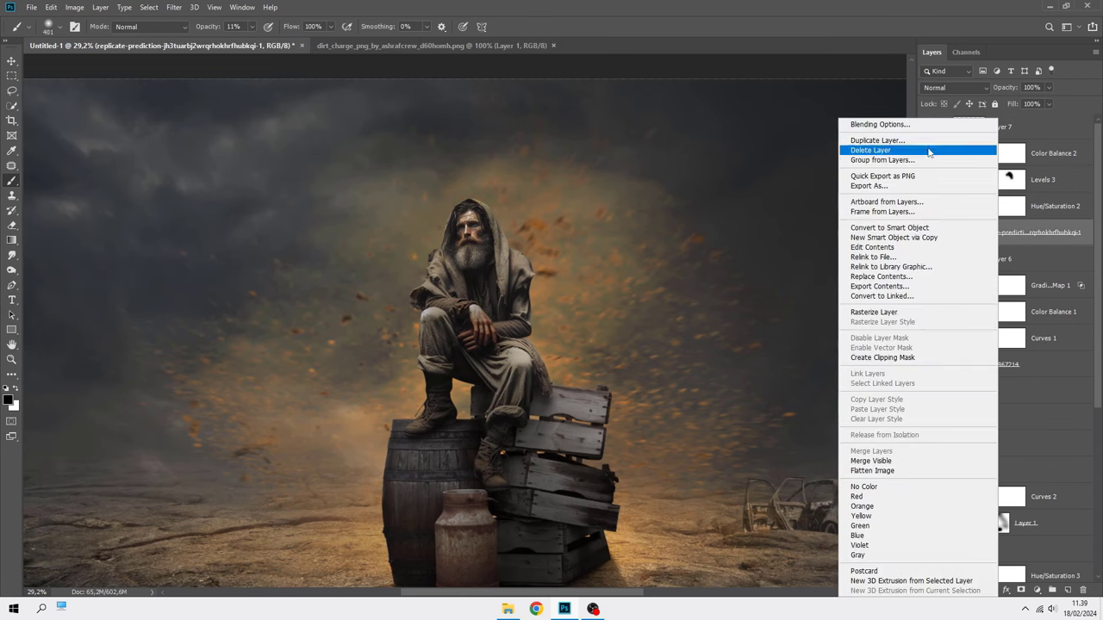
click(912, 125)
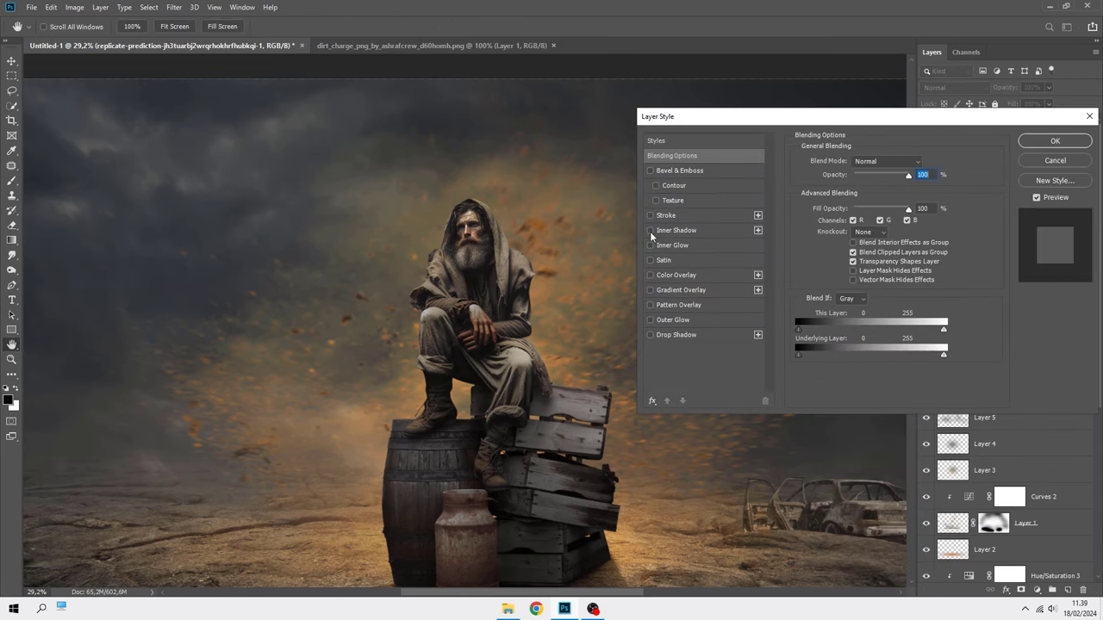
click(724, 230)
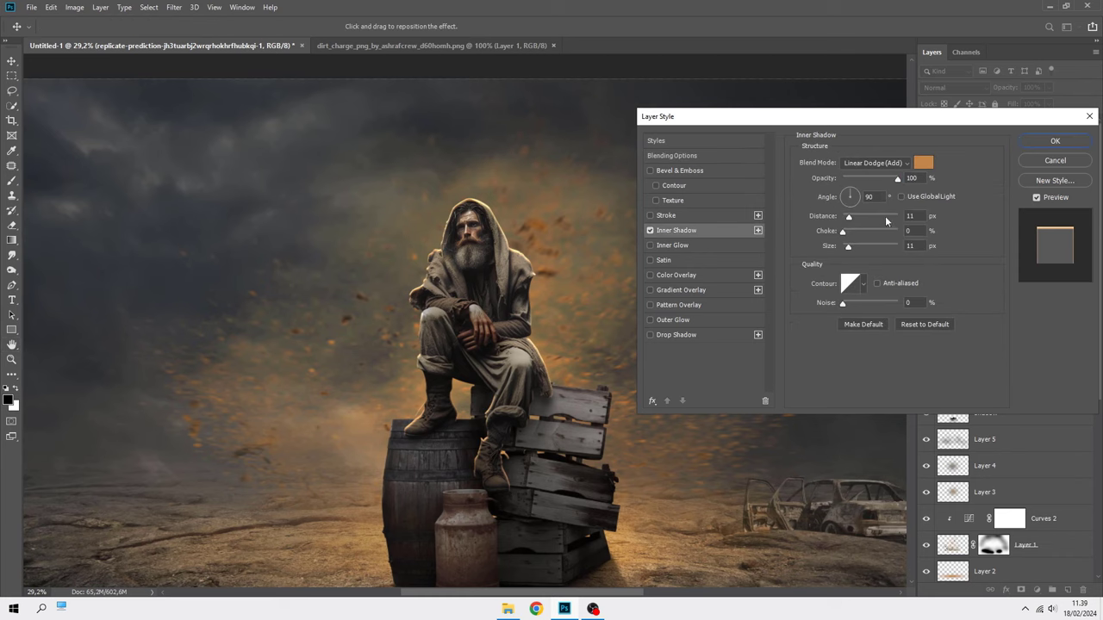
click(927, 163)
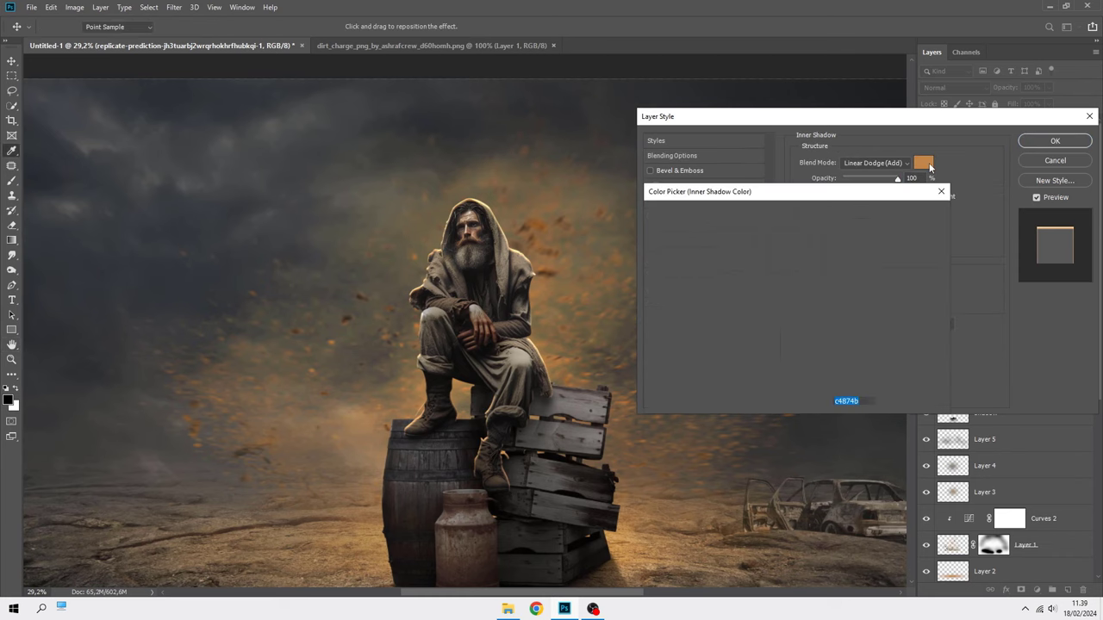
click(546, 288)
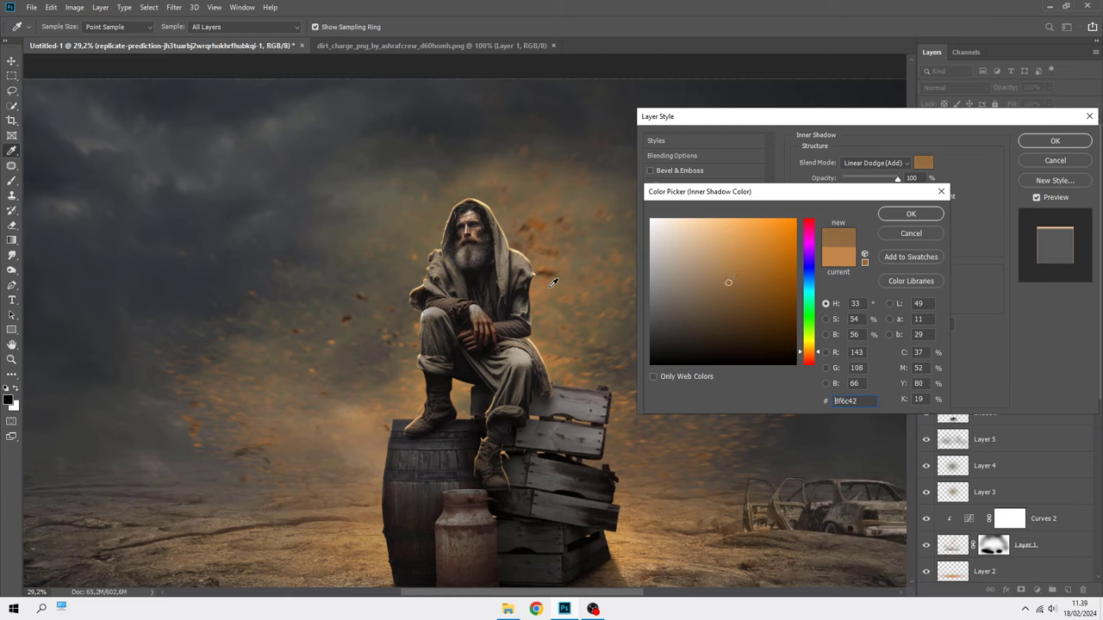
click(903, 215)
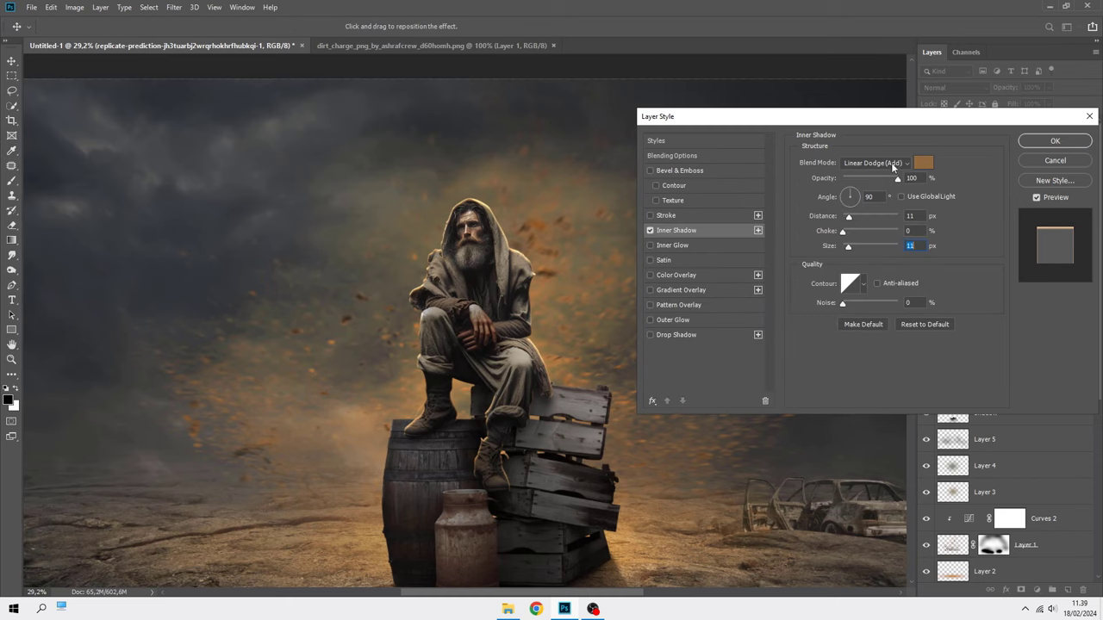
click(894, 167)
key(Up)
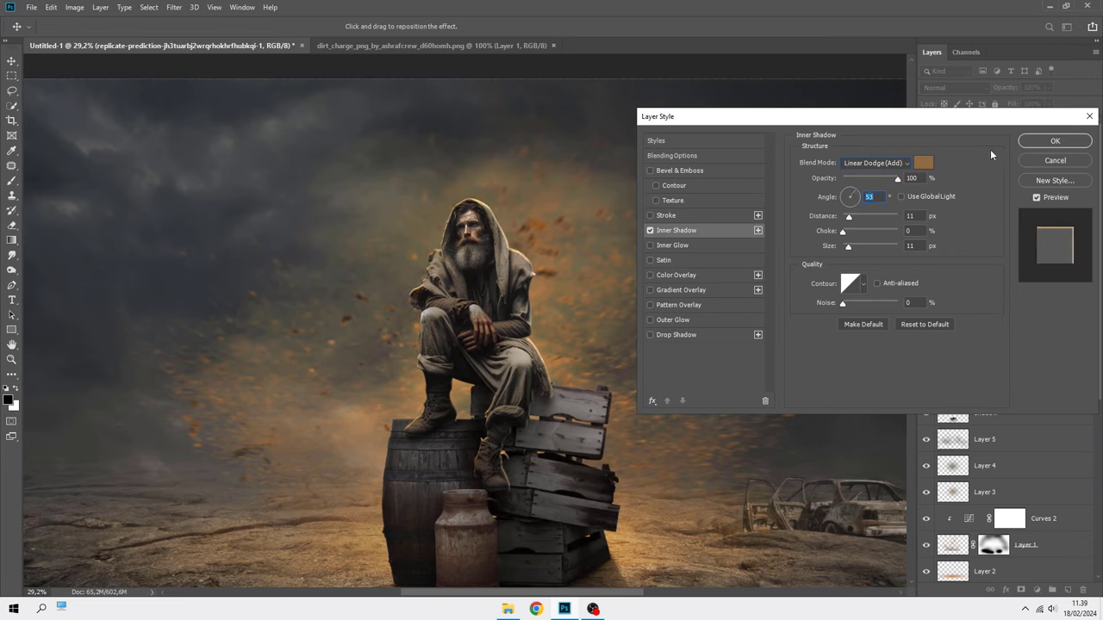
- Apply the Inner Shadow, split it into its own layer and move that layer to the top
click(1053, 141)
right_click(984, 267)
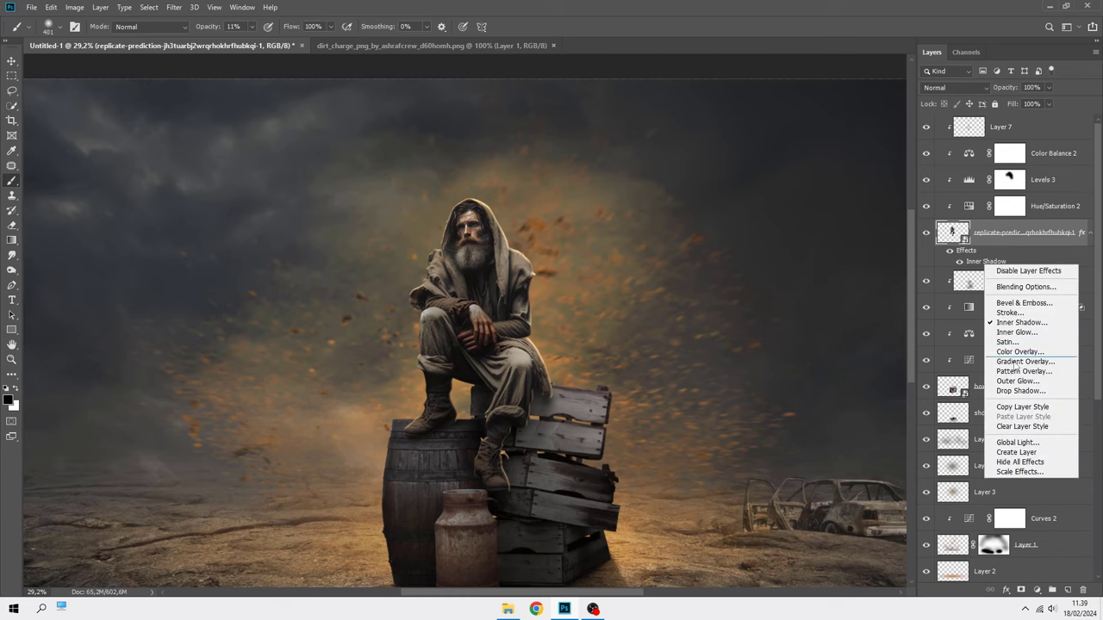
click(1003, 448)
click(1015, 235)
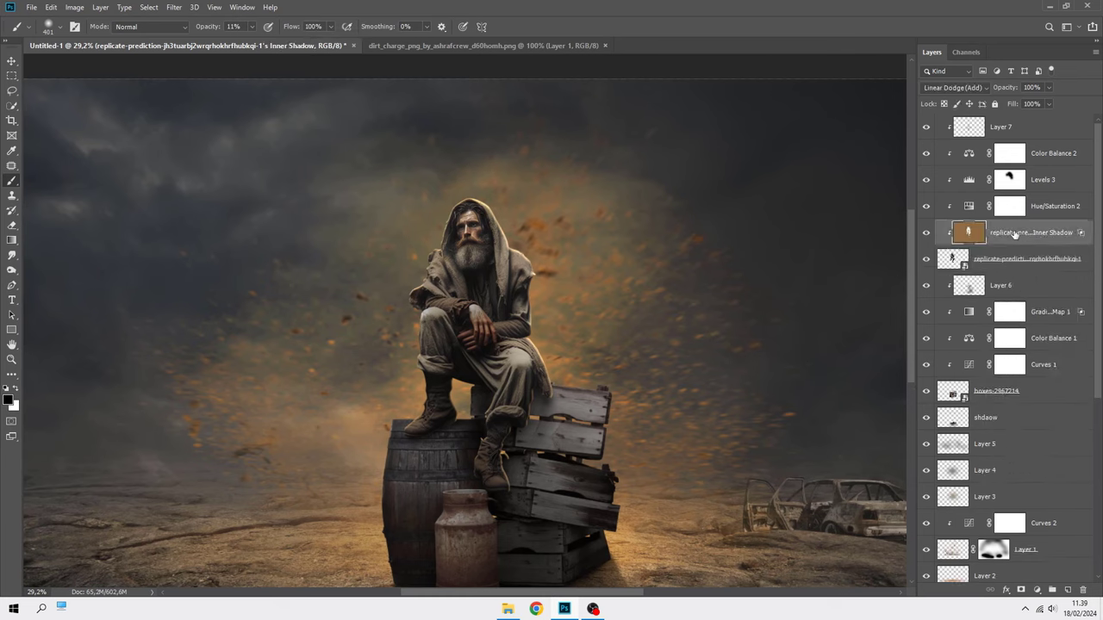
drag(1004, 233, 969, 127)
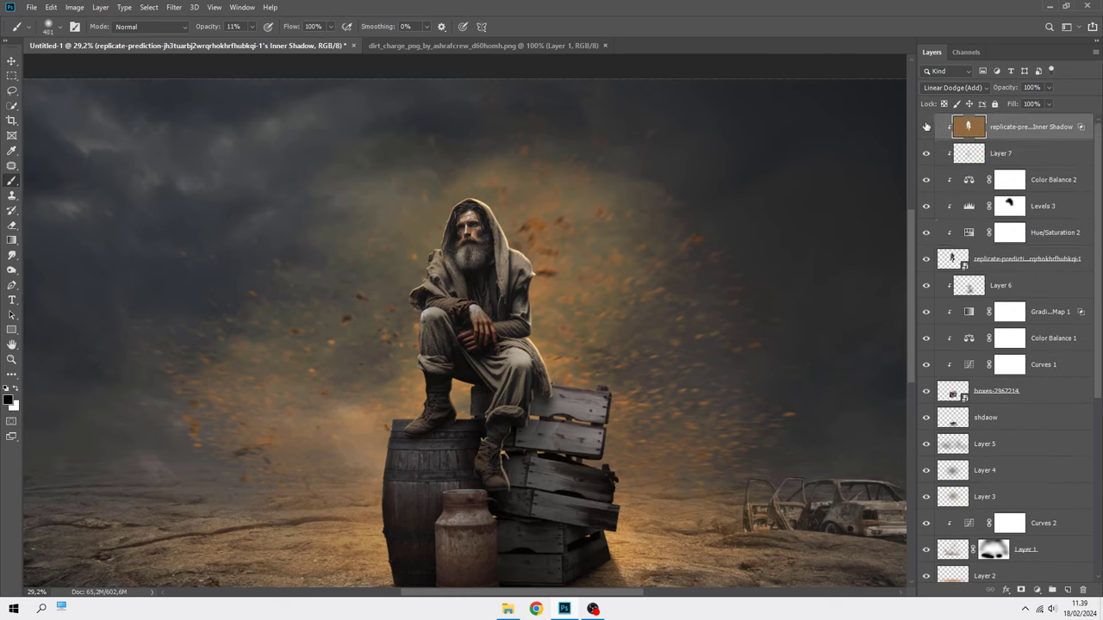
scroll(514, 207, up, 2)
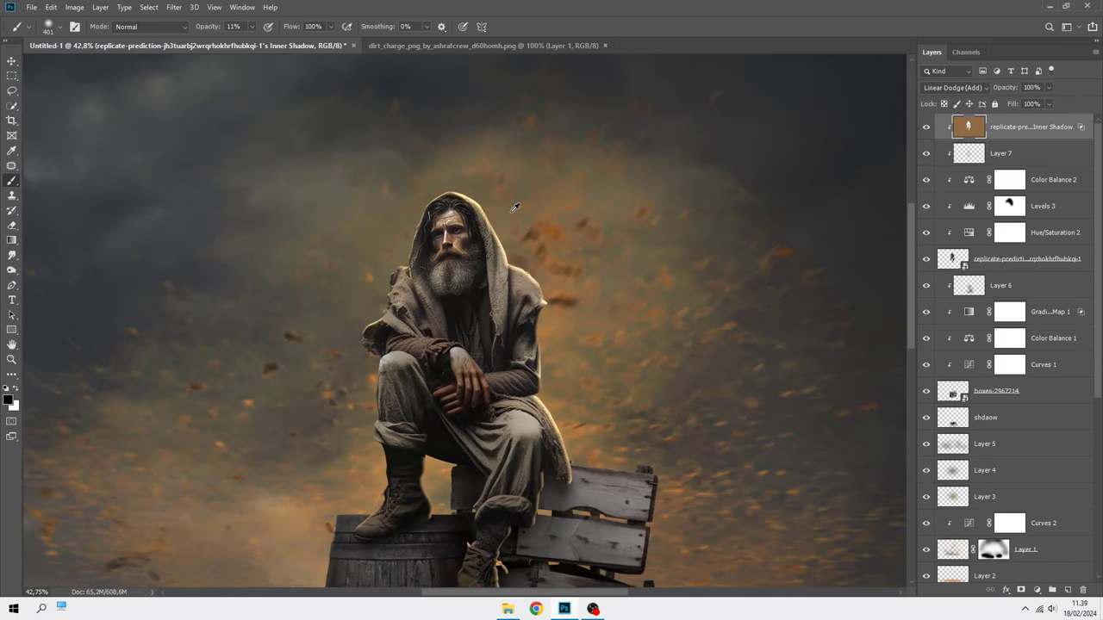
drag(514, 207, 474, 157)
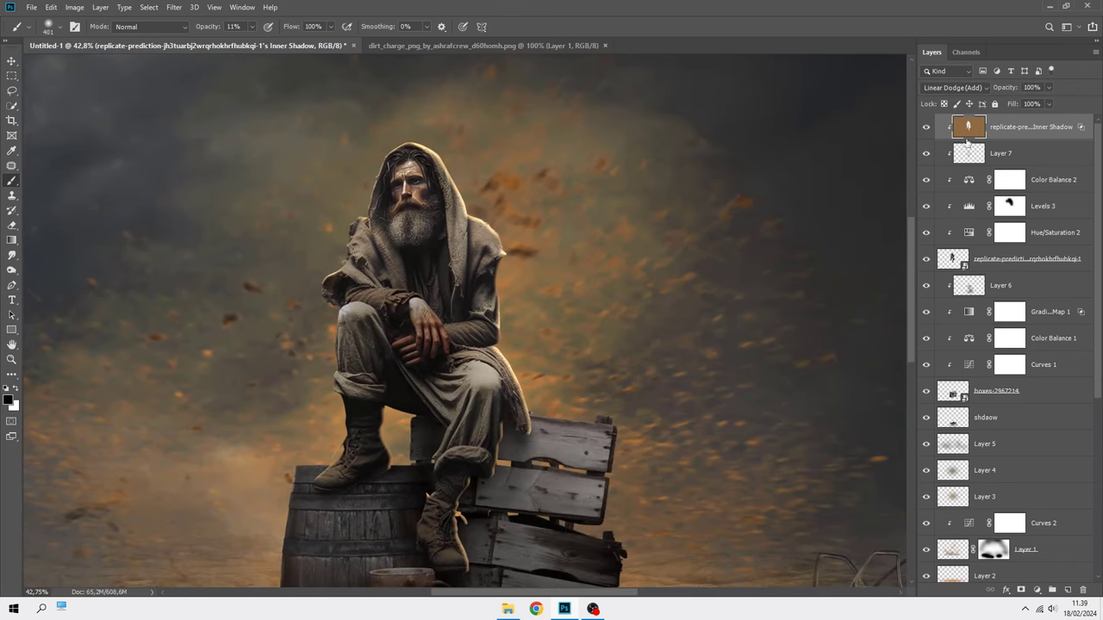
- Add an inverted mask and paint white at 100% along the shoulder, cloak and hood edges
click(1021, 591)
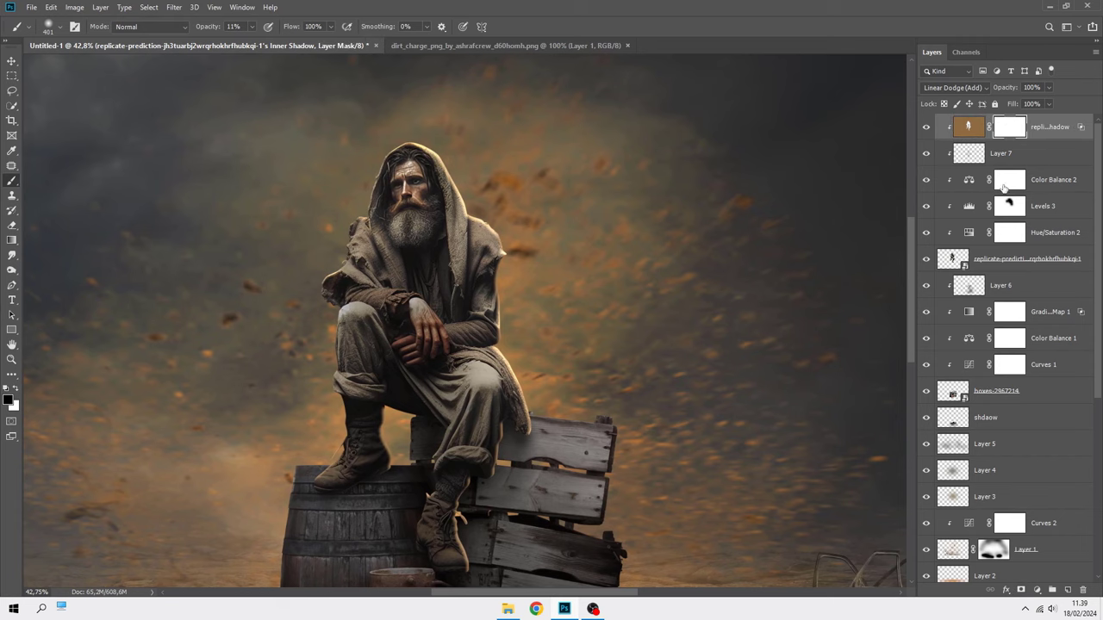
key(ctrl+i)
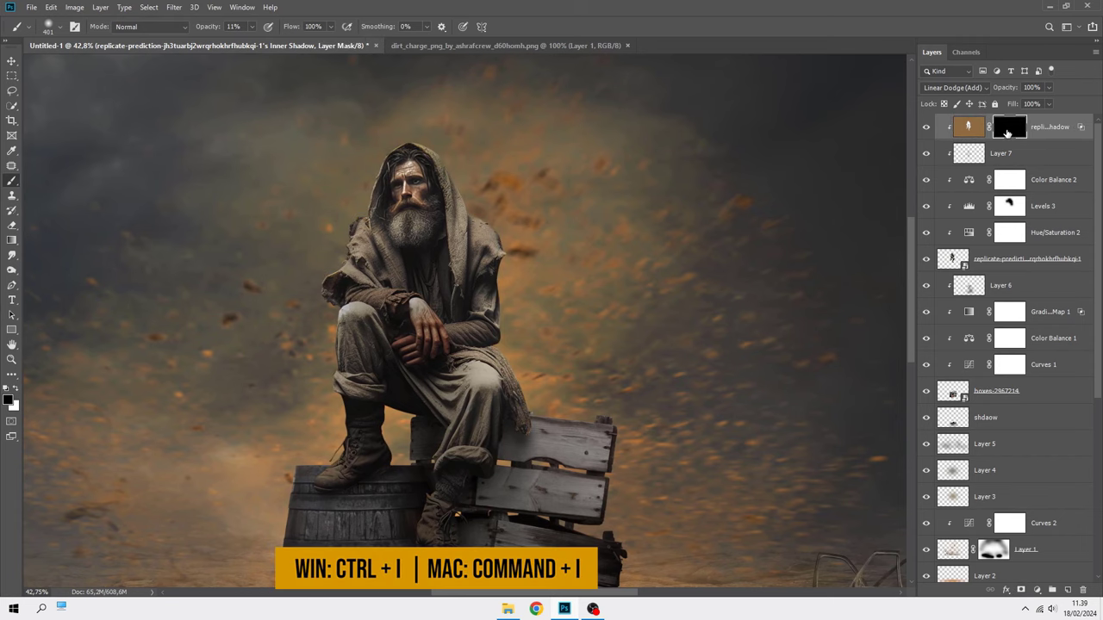
scroll(504, 202, up, 1)
scroll(504, 203, up, 1)
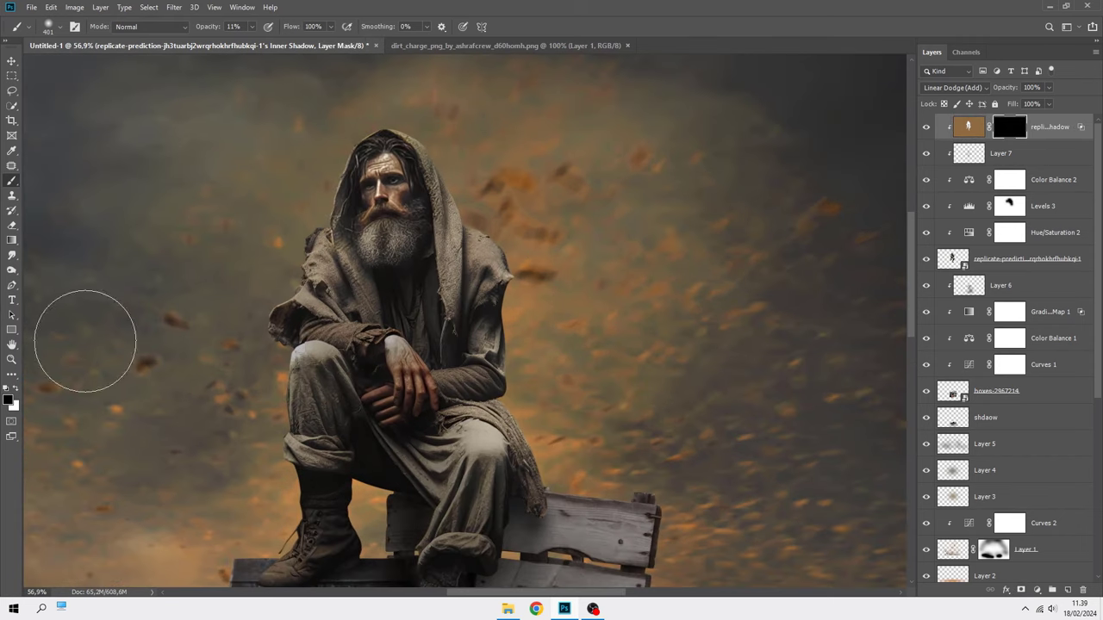
click(17, 389)
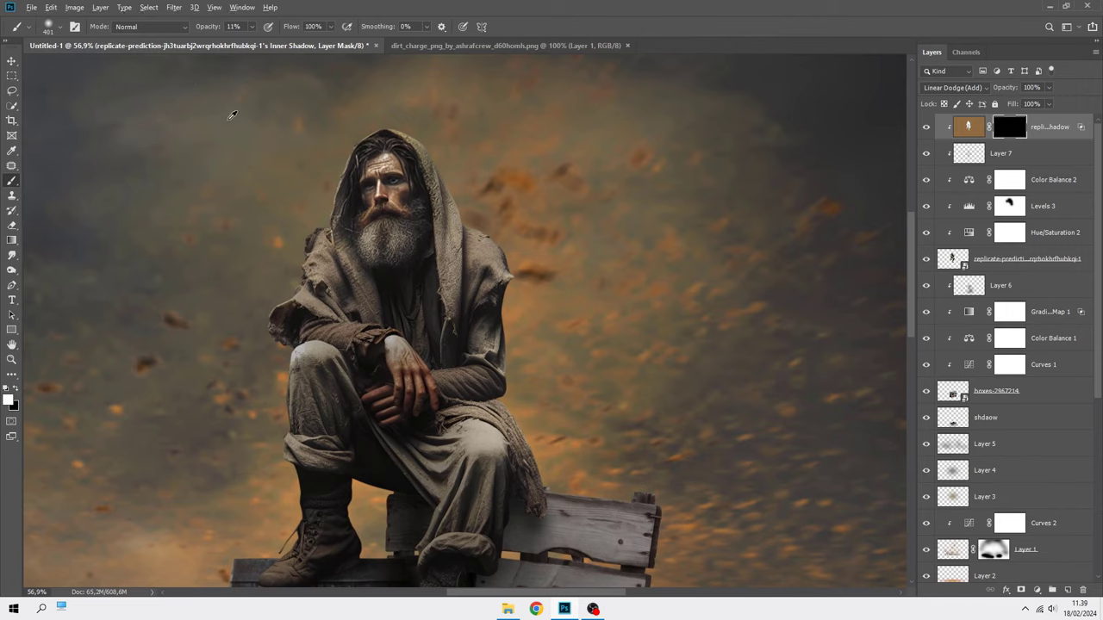
drag(254, 30, 342, 19)
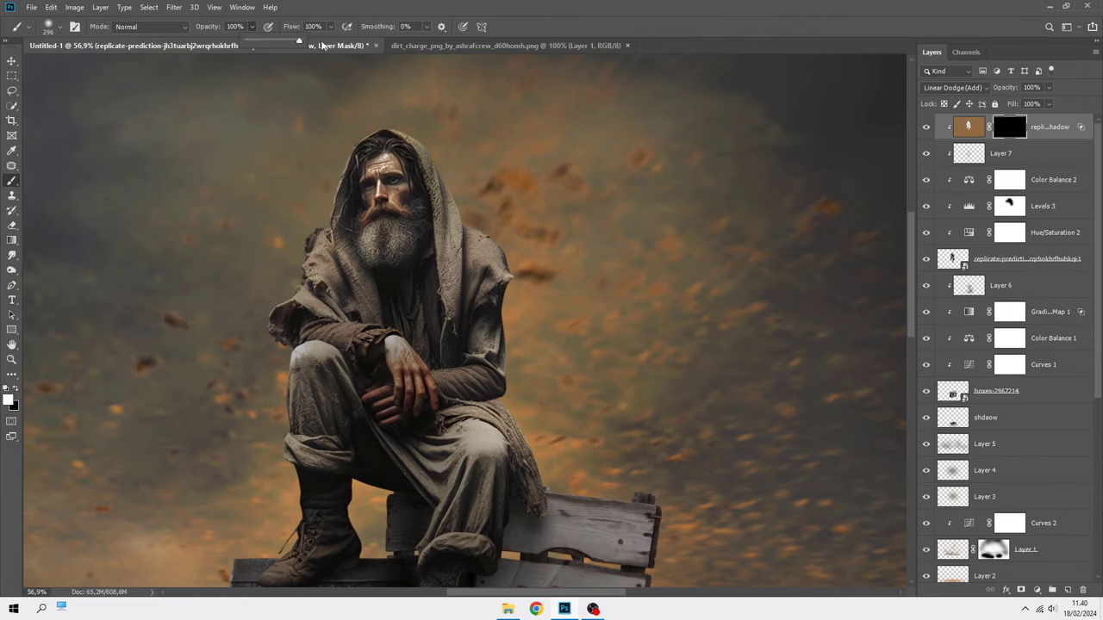
scroll(400, 107, up, 1)
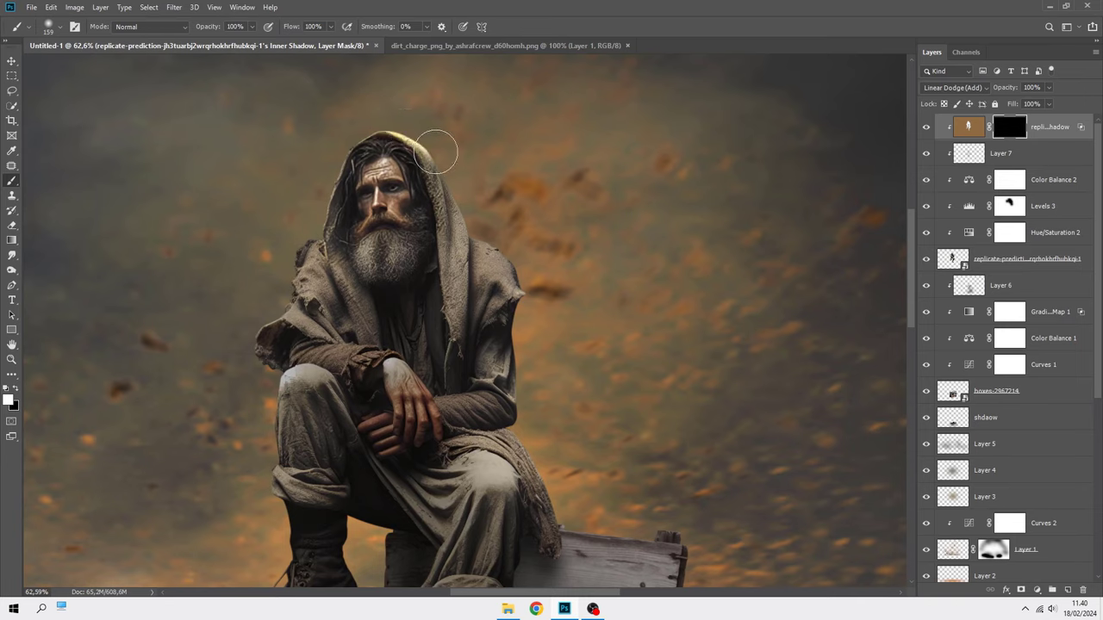
drag(529, 298, 498, 423)
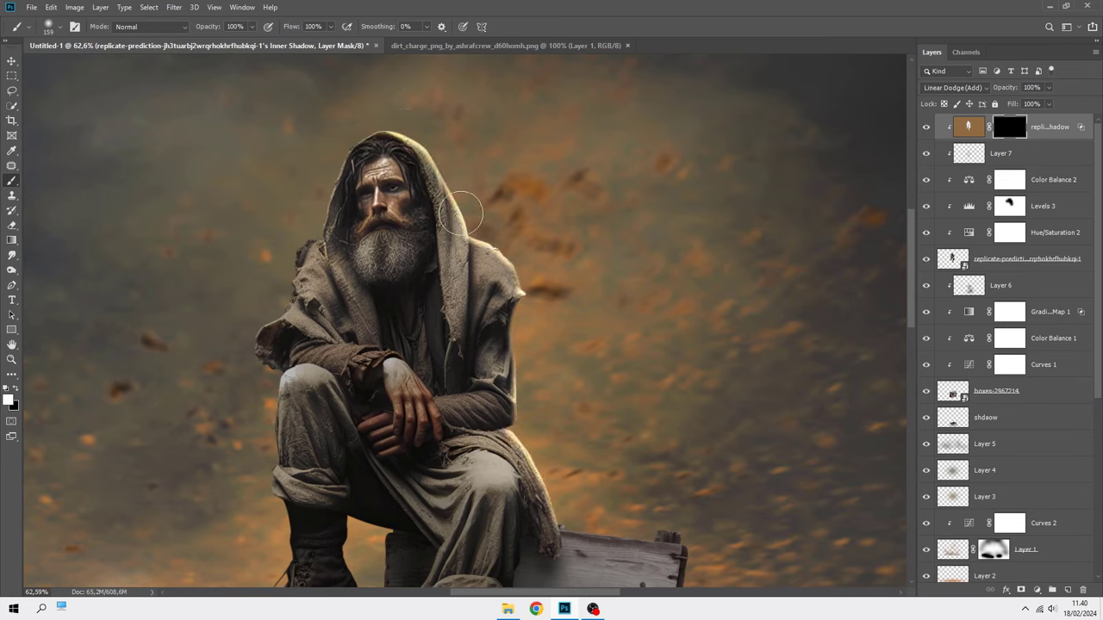
mouse_move(380, 129)
mouse_down()
mouse_move(318, 205)
mouse_move(254, 345)
mouse_move(299, 408)
mouse_up()
- Apply the layer mask permanently to the Inner Shadow layer
scroll(255, 345, down, 2)
scroll(267, 284, down, 2)
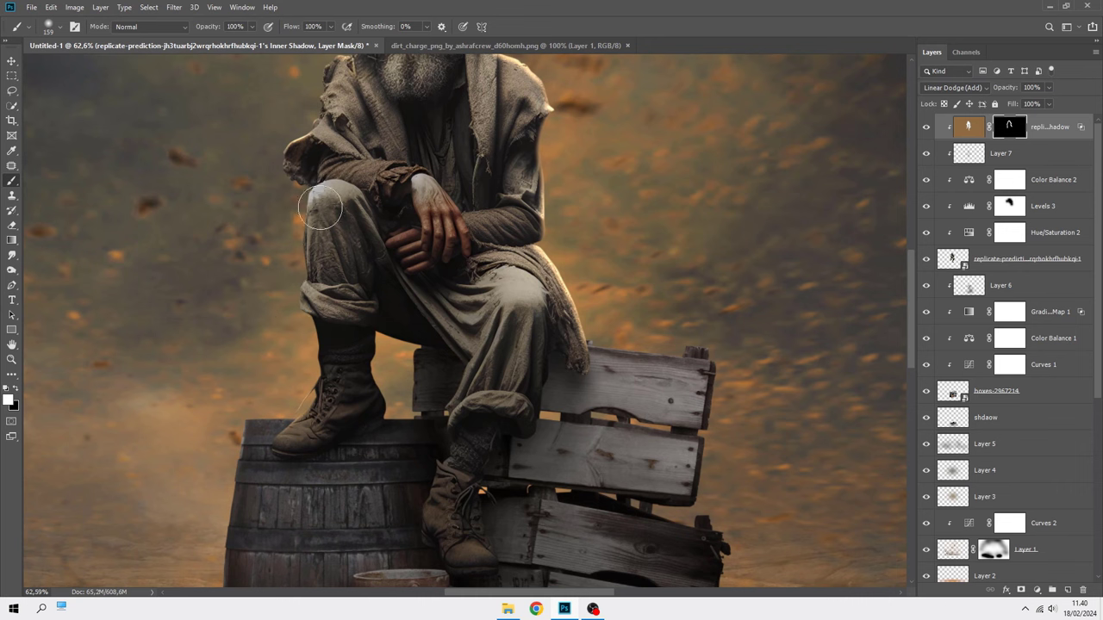
mouse_move(477, 341)
mouse_down()
mouse_move(456, 409)
mouse_move(456, 483)
mouse_up()
scroll(402, 197, up, 2)
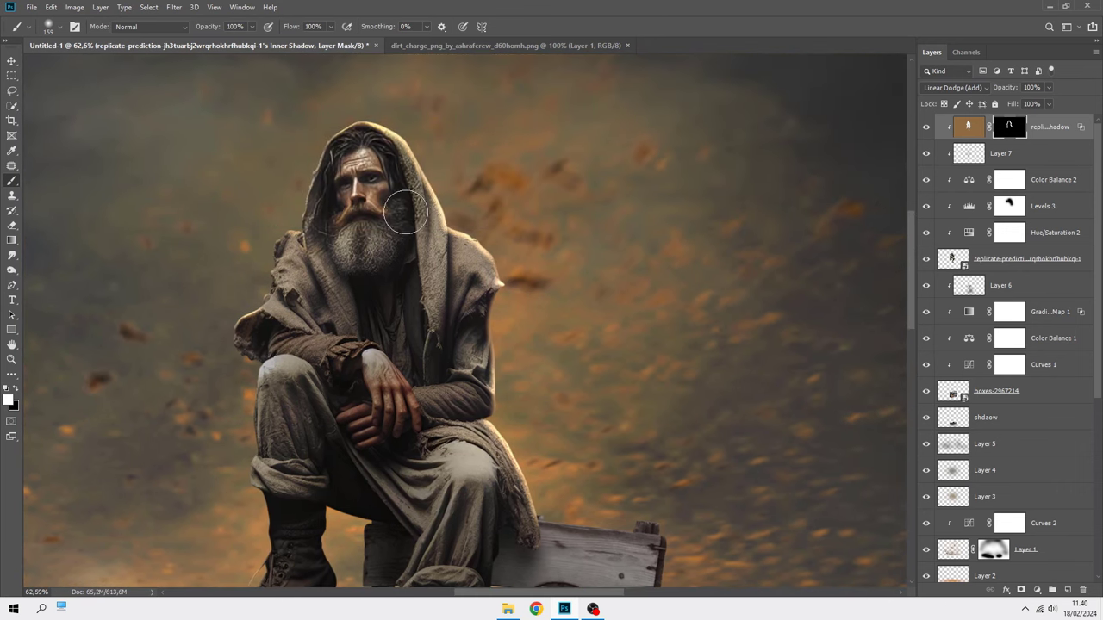
scroll(471, 243, up, 2)
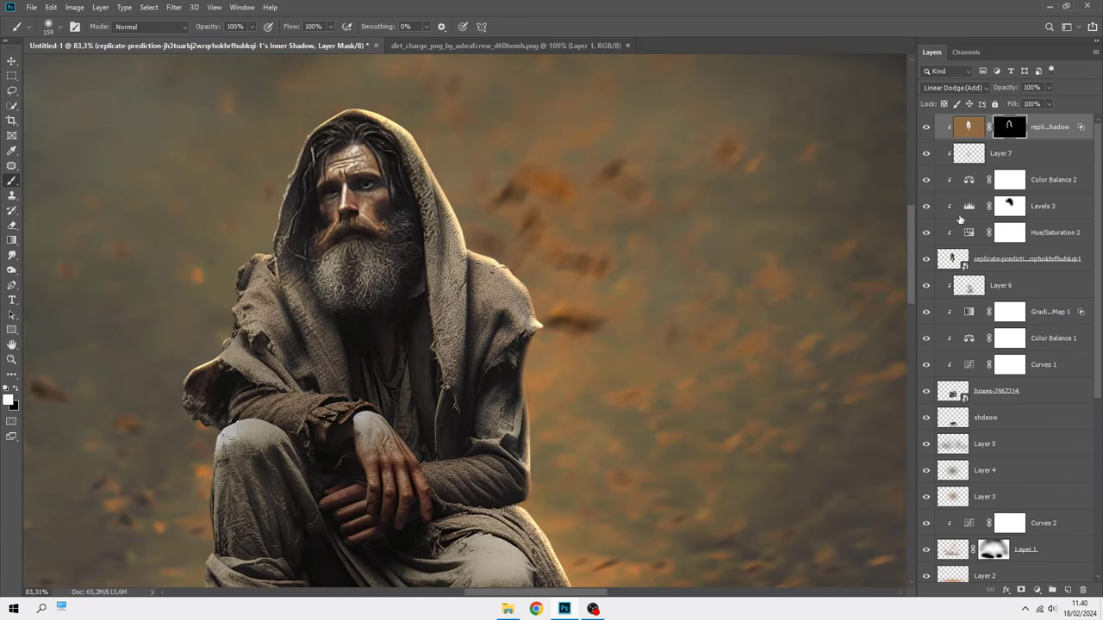
right_click(1014, 129)
click(1021, 162)
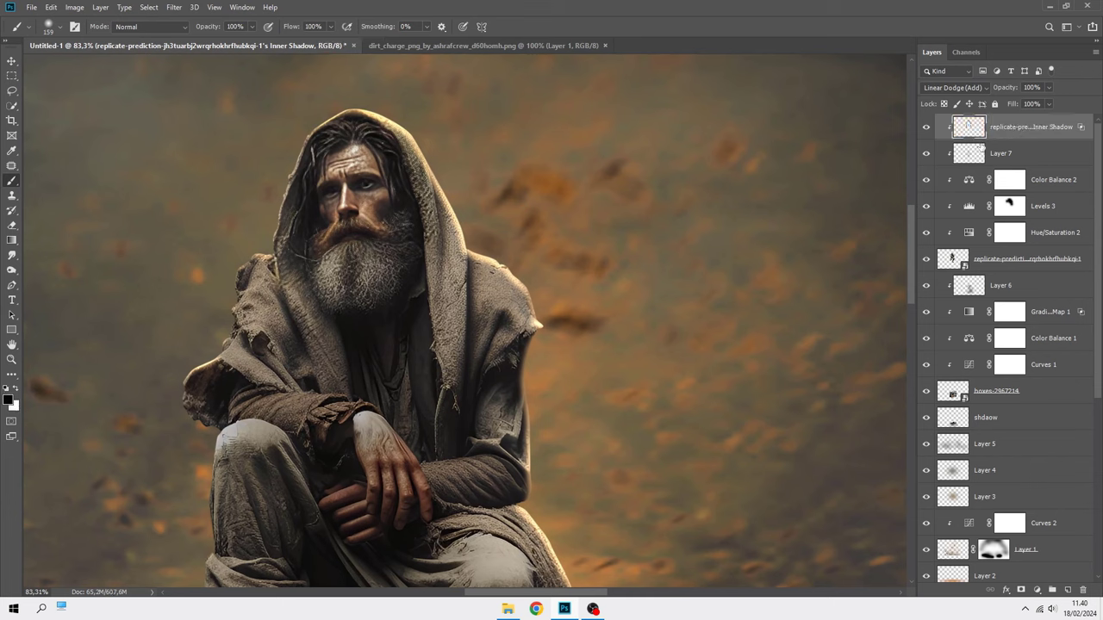
- Set up the Smudge tool's brush and a 70% strength
click(12, 256)
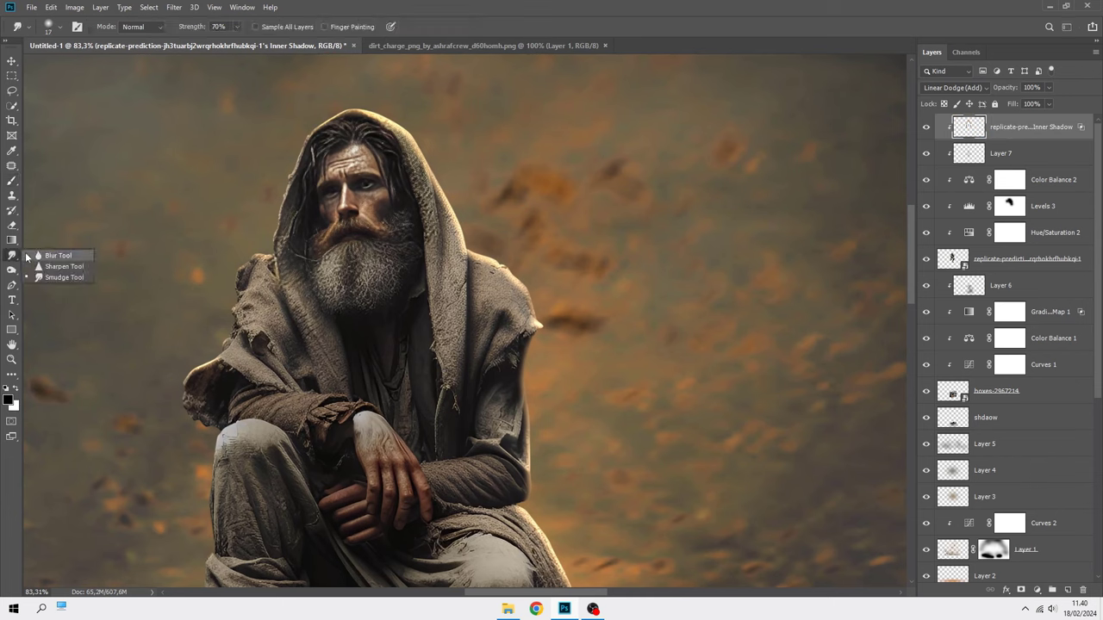
click(56, 278)
right_click(307, 271)
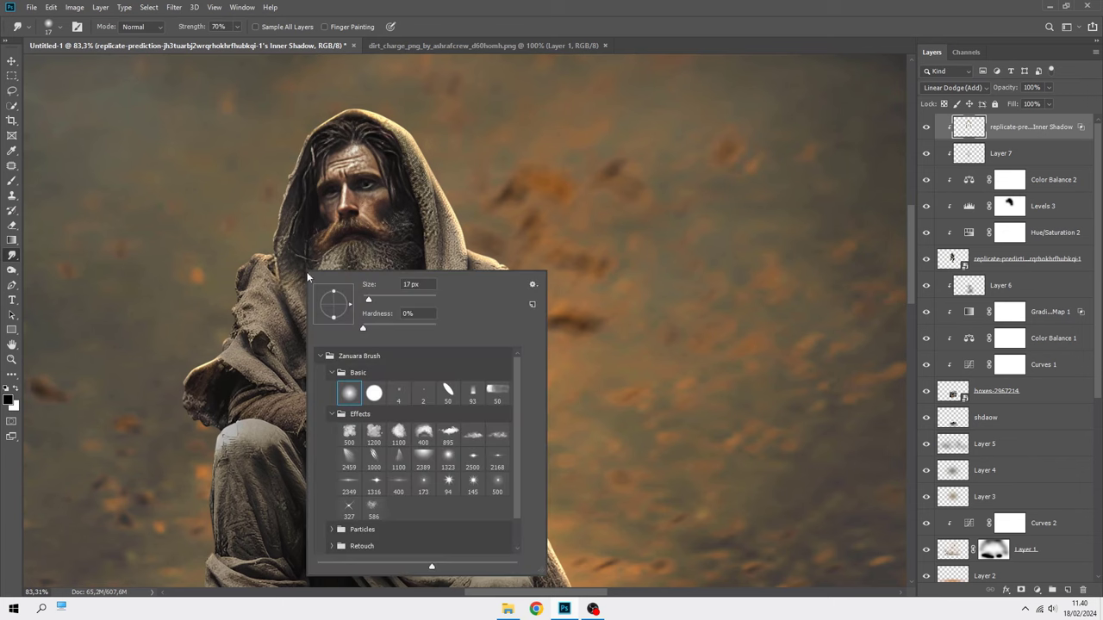
click(223, 27)
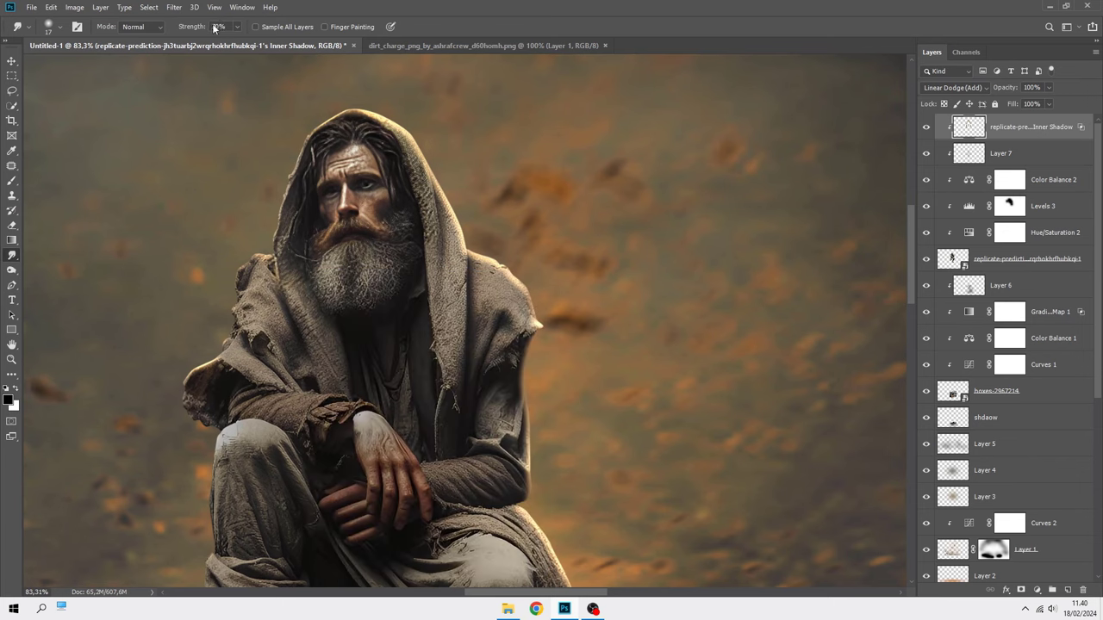
scroll(294, 224, up, 2)
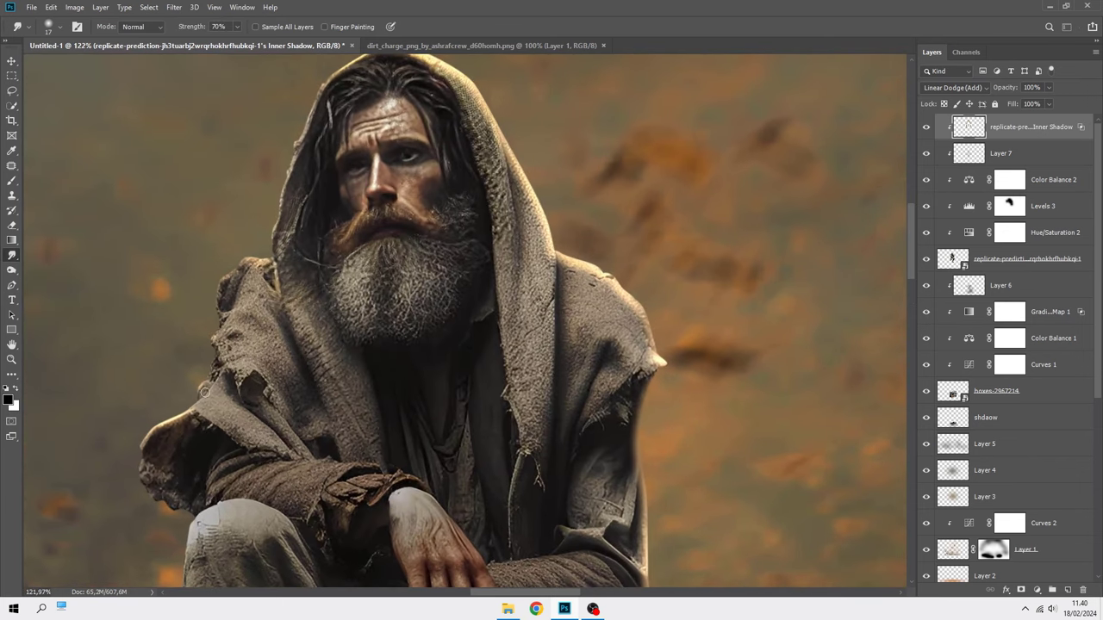
scroll(553, 300, up, 1)
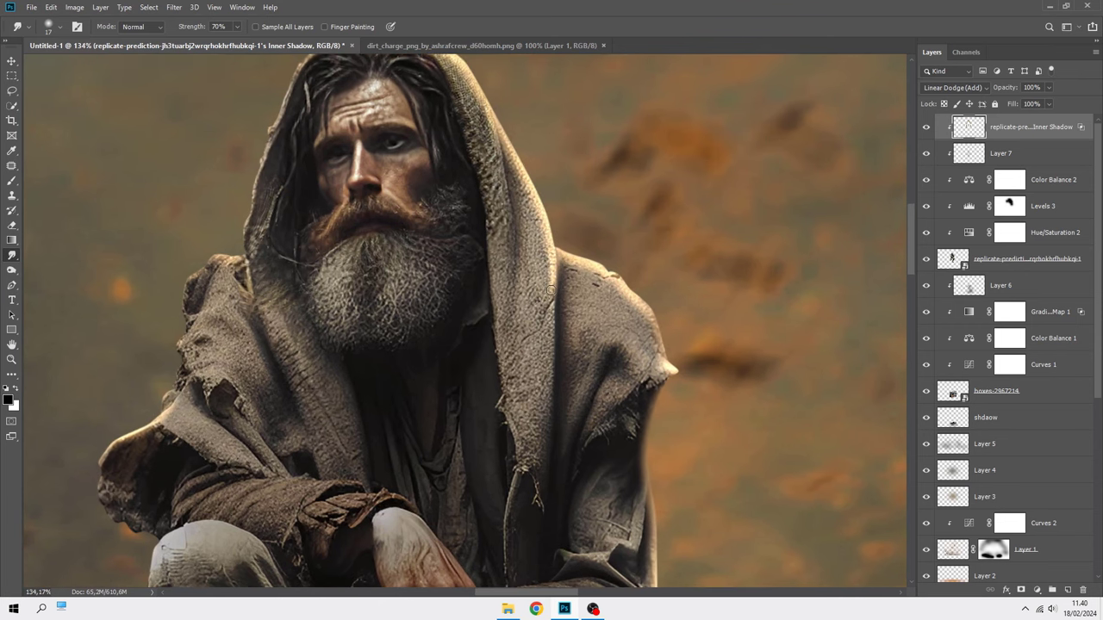
scroll(553, 293, up, 1)
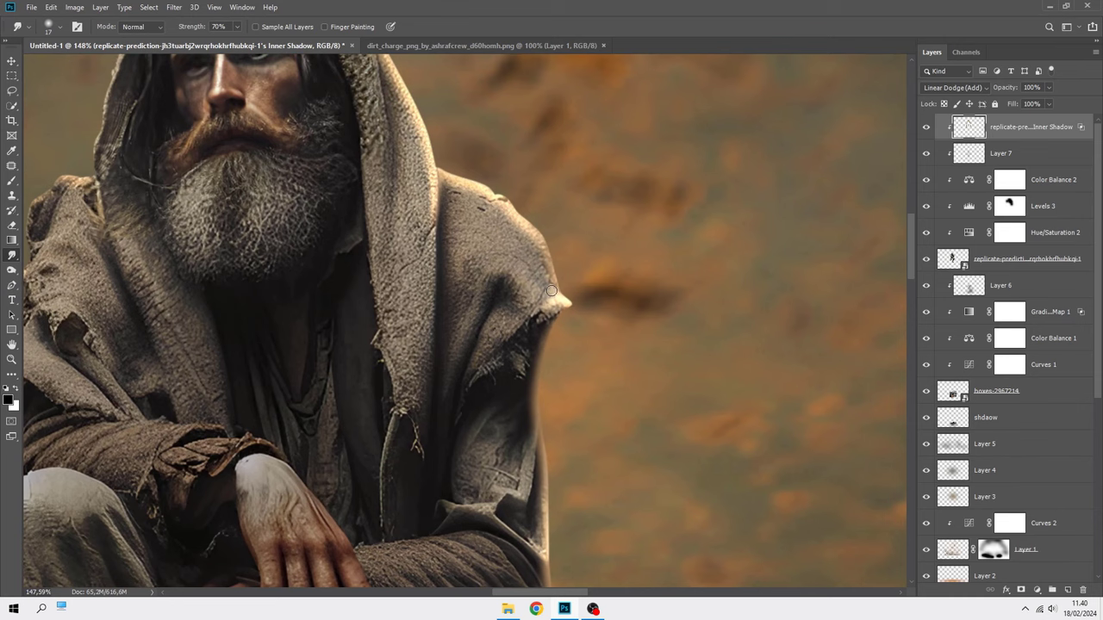
scroll(509, 381, down, 1)
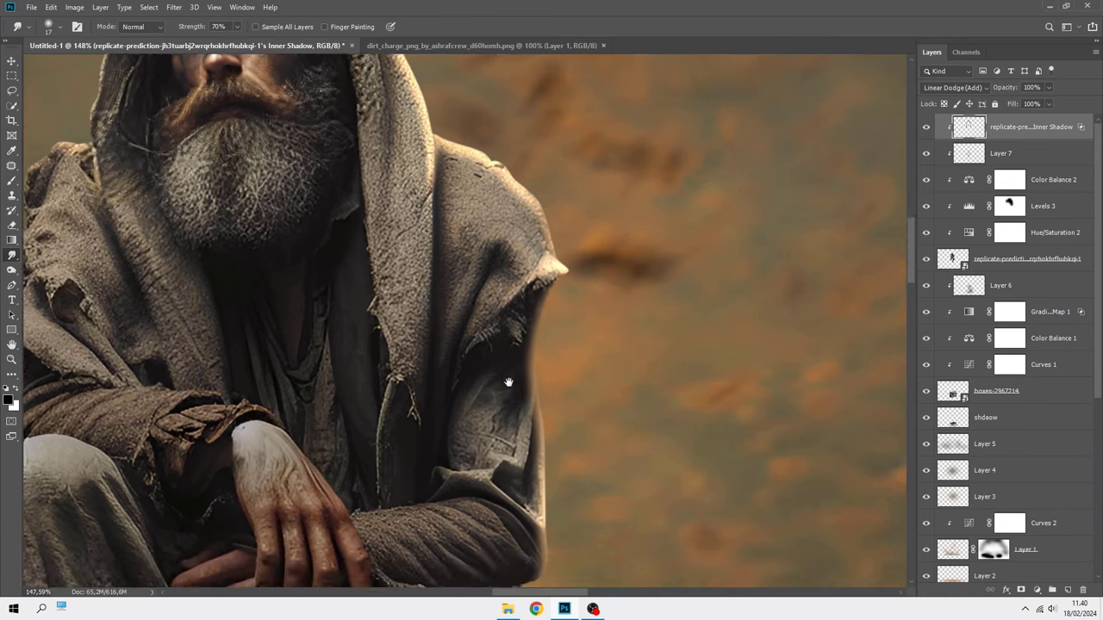
- Smudge the sleeve's lower and lower-right edges softer against the sky, then zoom out
drag(508, 382, 475, 271)
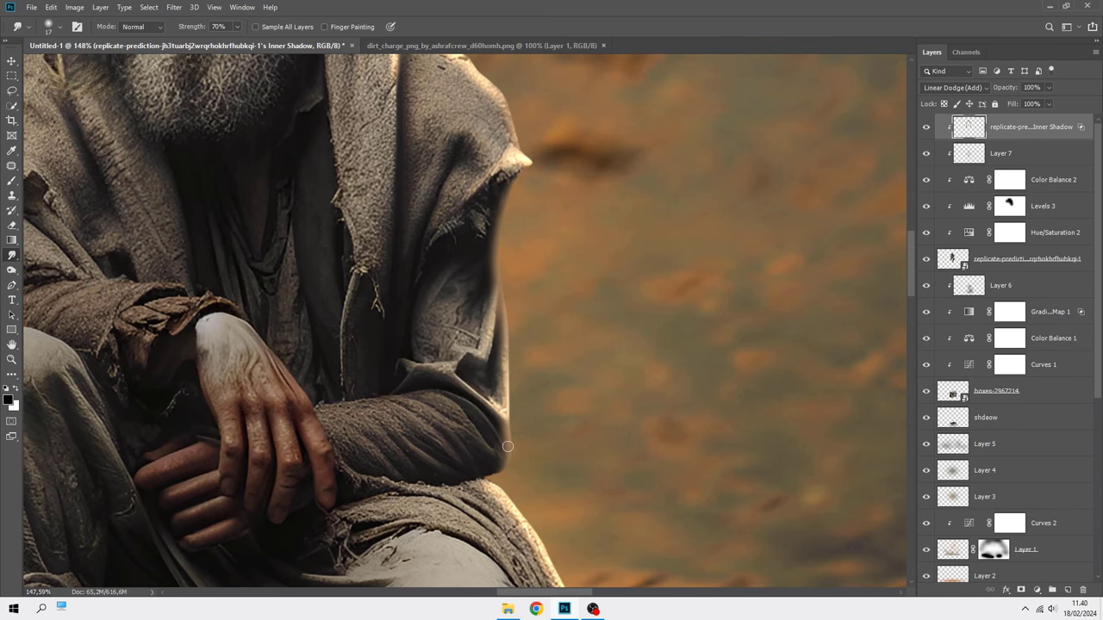
scroll(504, 449, up, 3)
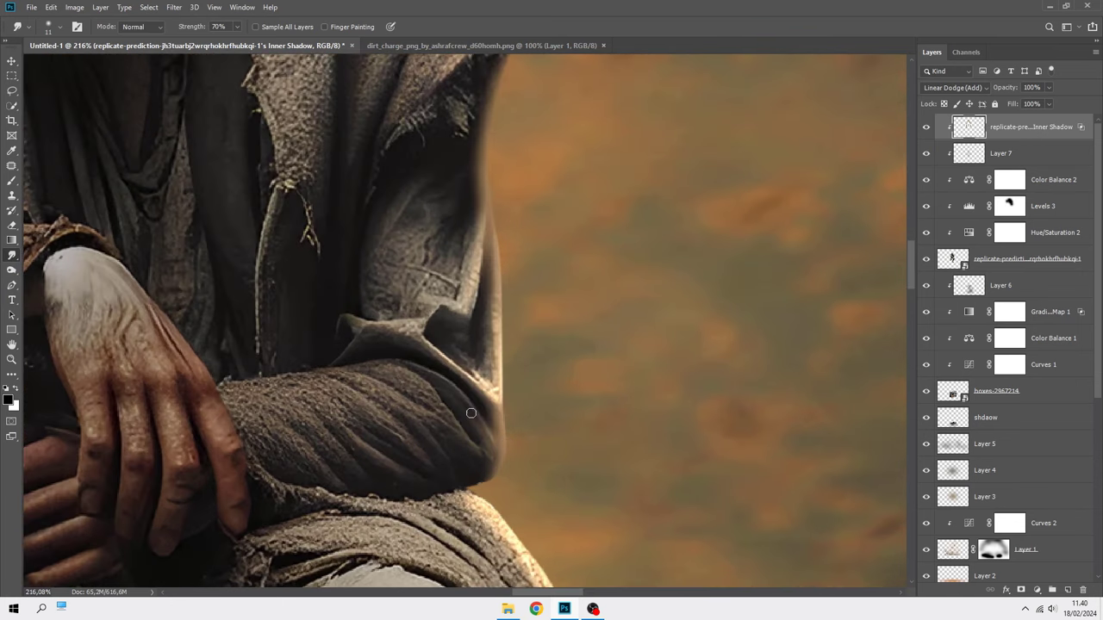
drag(472, 409, 438, 375)
drag(496, 453, 466, 477)
scroll(468, 500, down, 5)
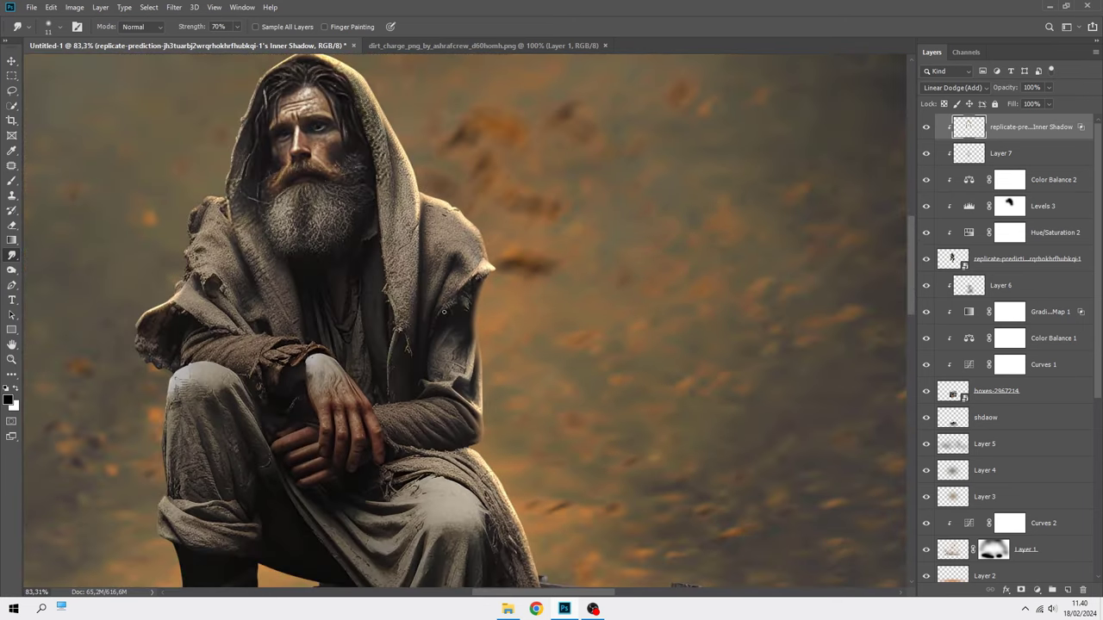
scroll(414, 207, up, 3)
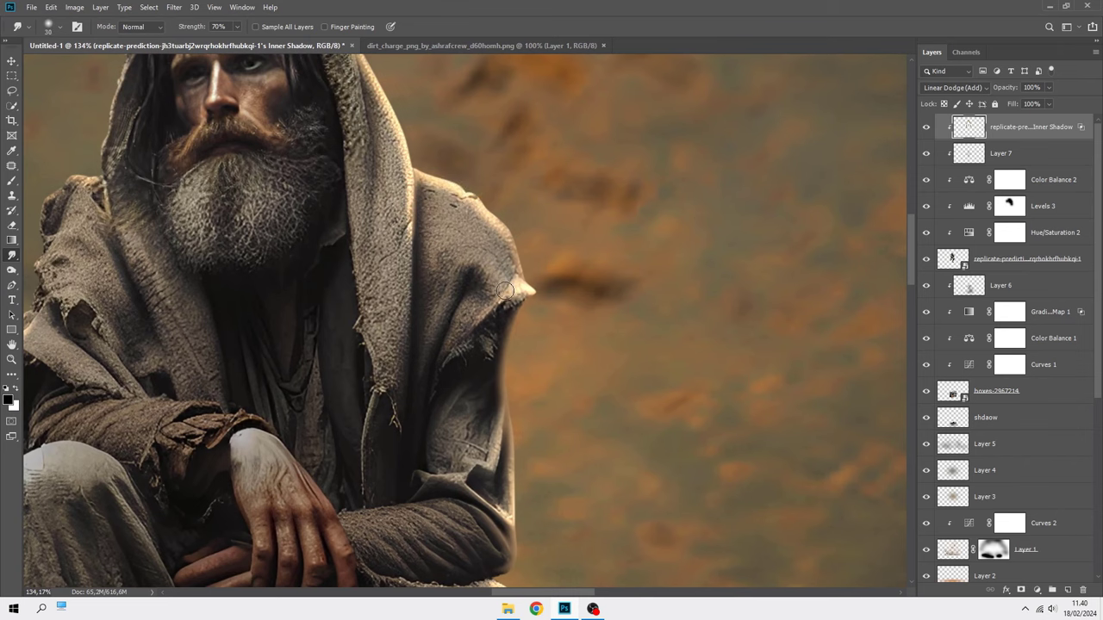
scroll(492, 318, down, 1)
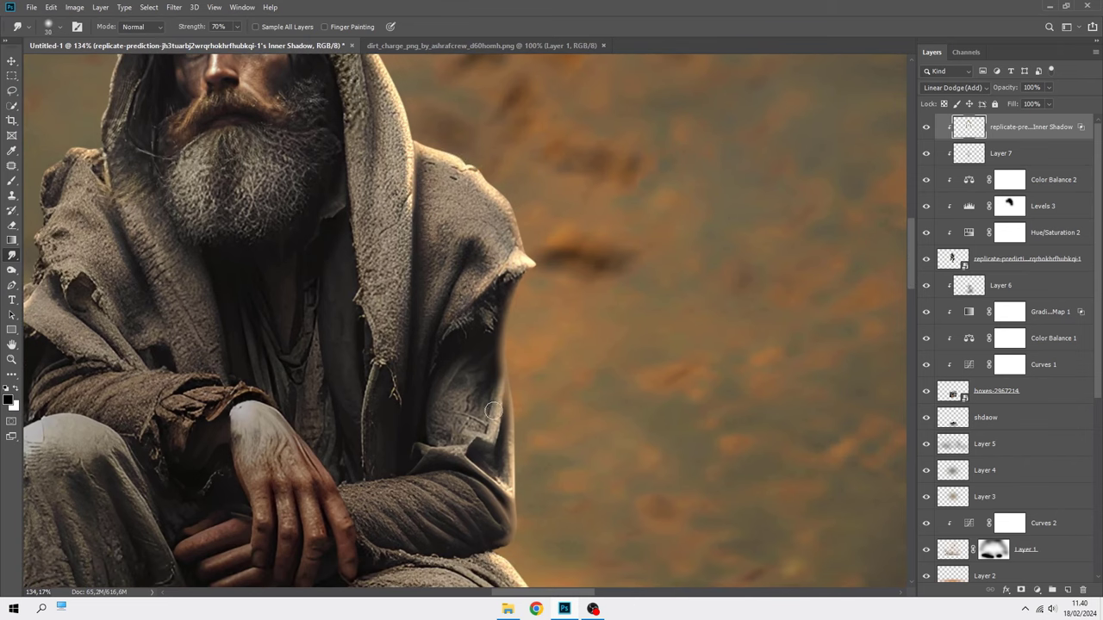
scroll(487, 362, down, 5)
scroll(480, 241, down, 3)
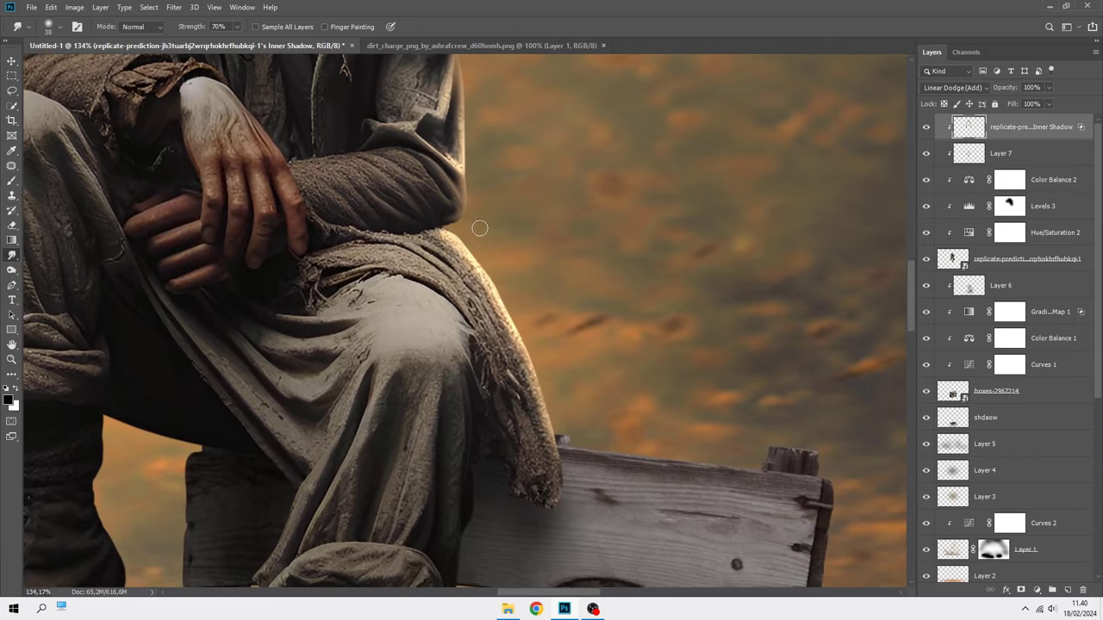
scroll(480, 228, down, 3)
scroll(517, 344, up, 3)
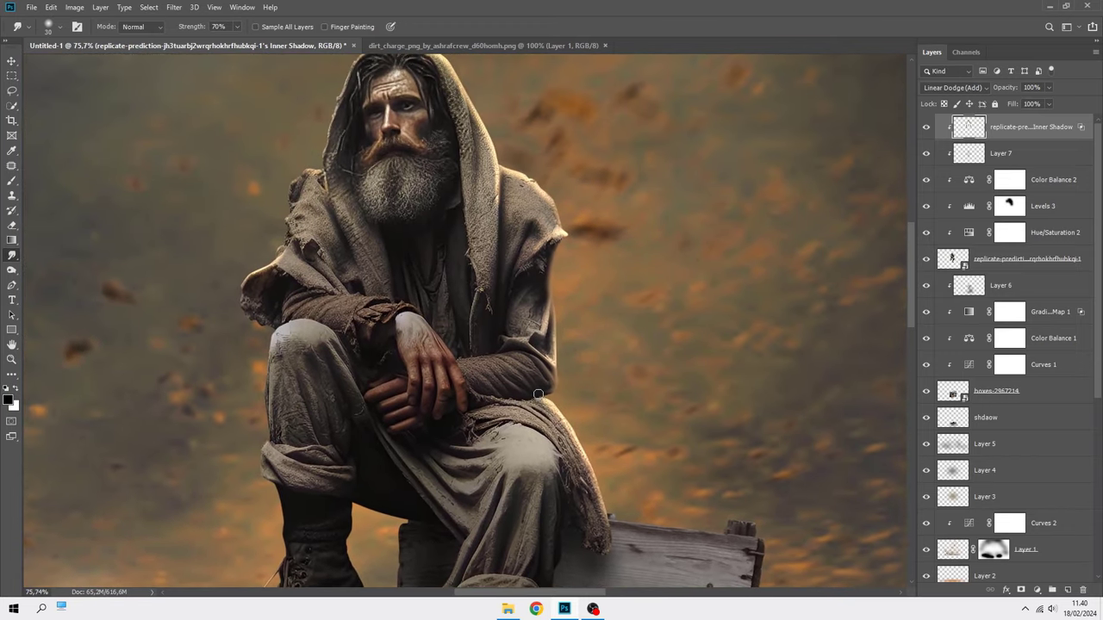
drag(531, 387, 522, 449)
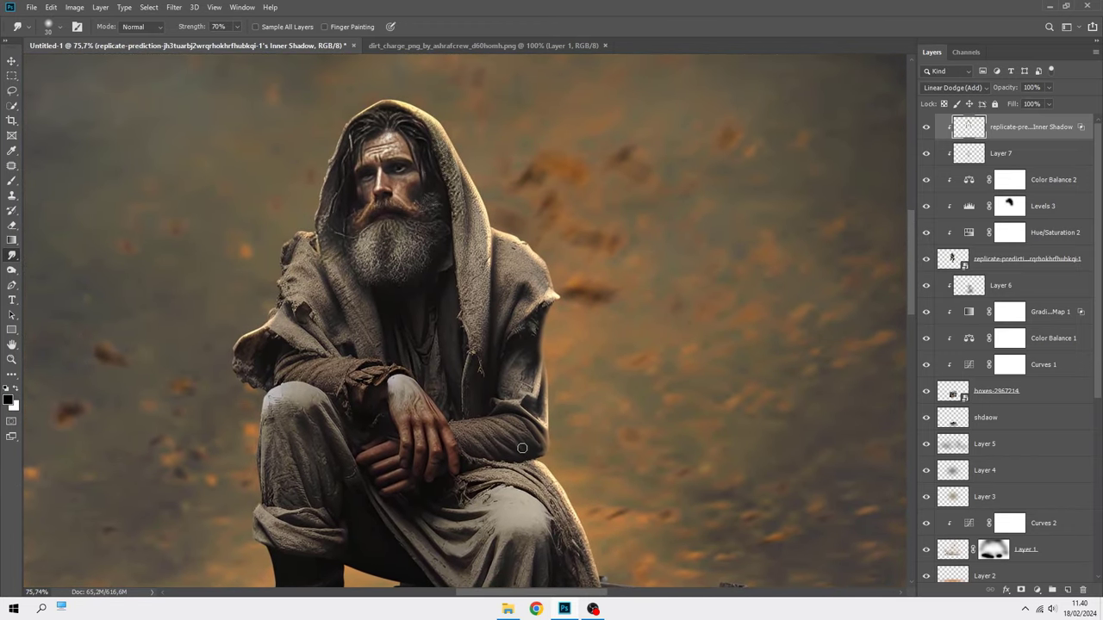
scroll(522, 448, down, 3)
scroll(468, 365, down, 3)
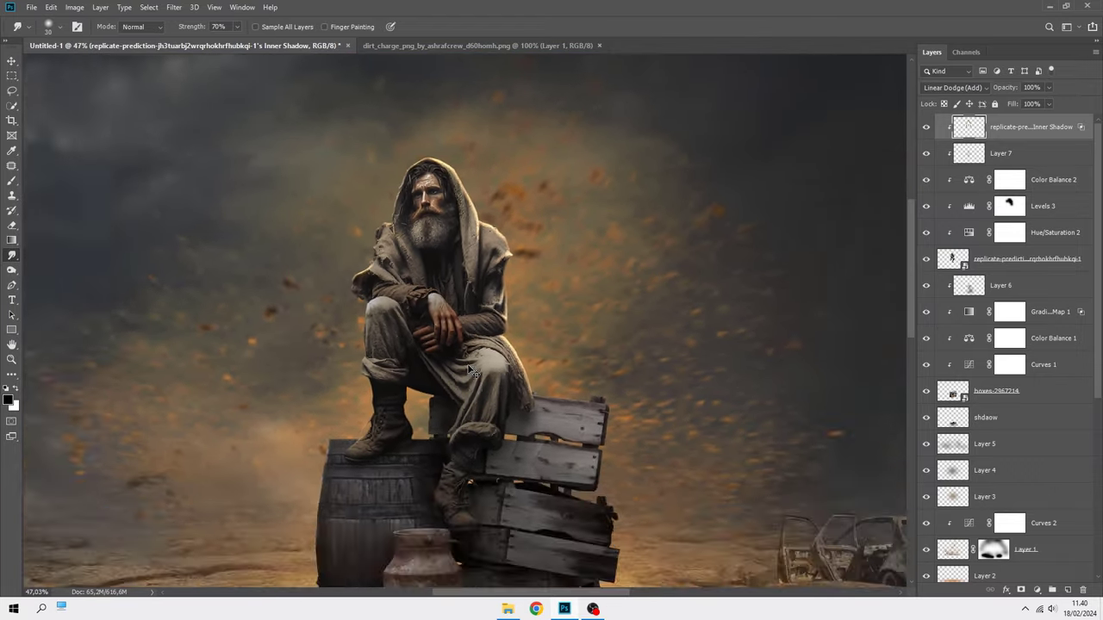
key(v)
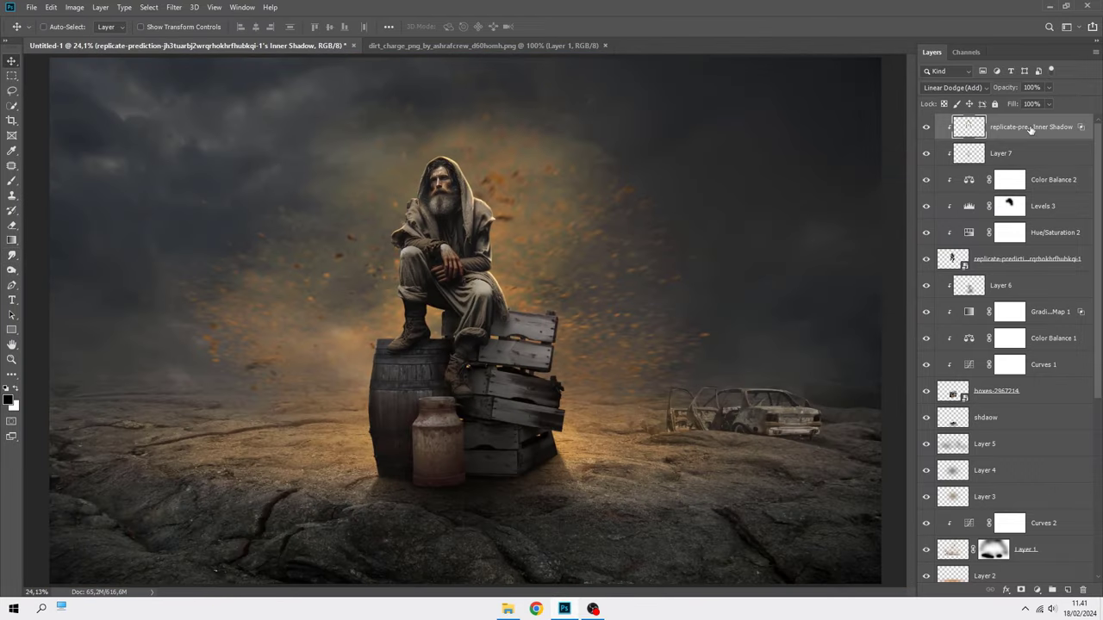
- Add an Inner Shadow to the boxes layer using a brown sampled from the image
click(1016, 392)
click(927, 392)
right_click(1018, 390)
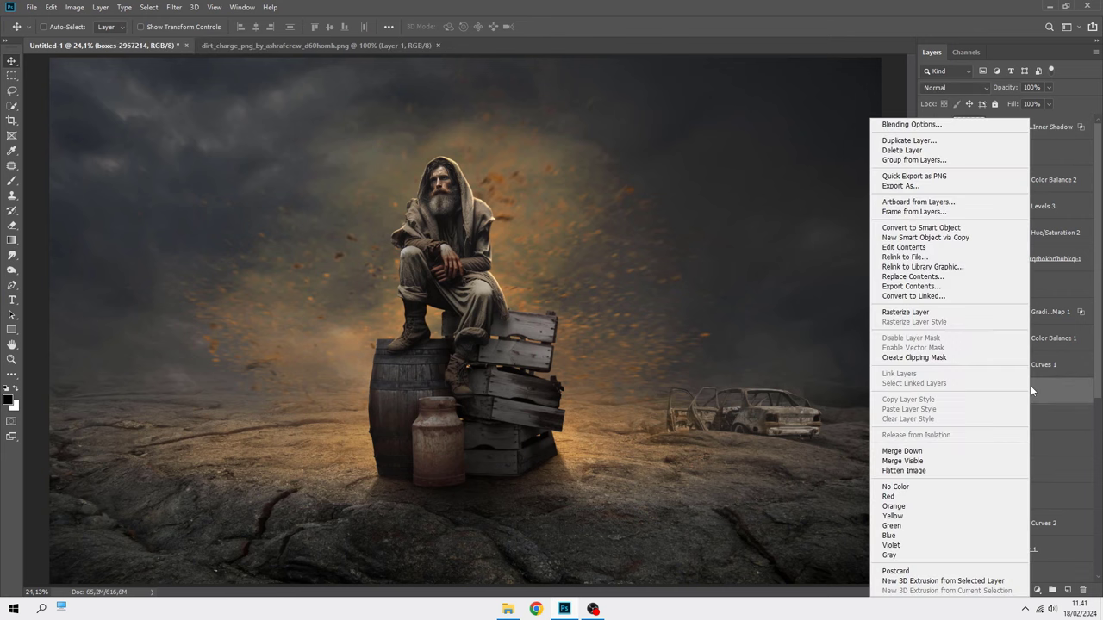
click(936, 125)
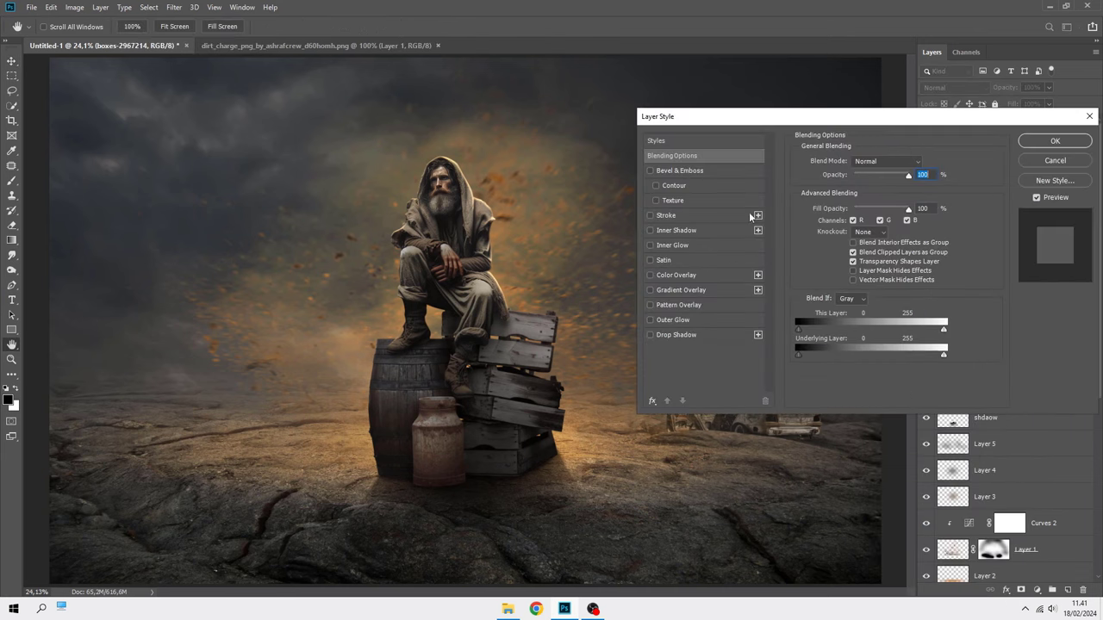
click(675, 230)
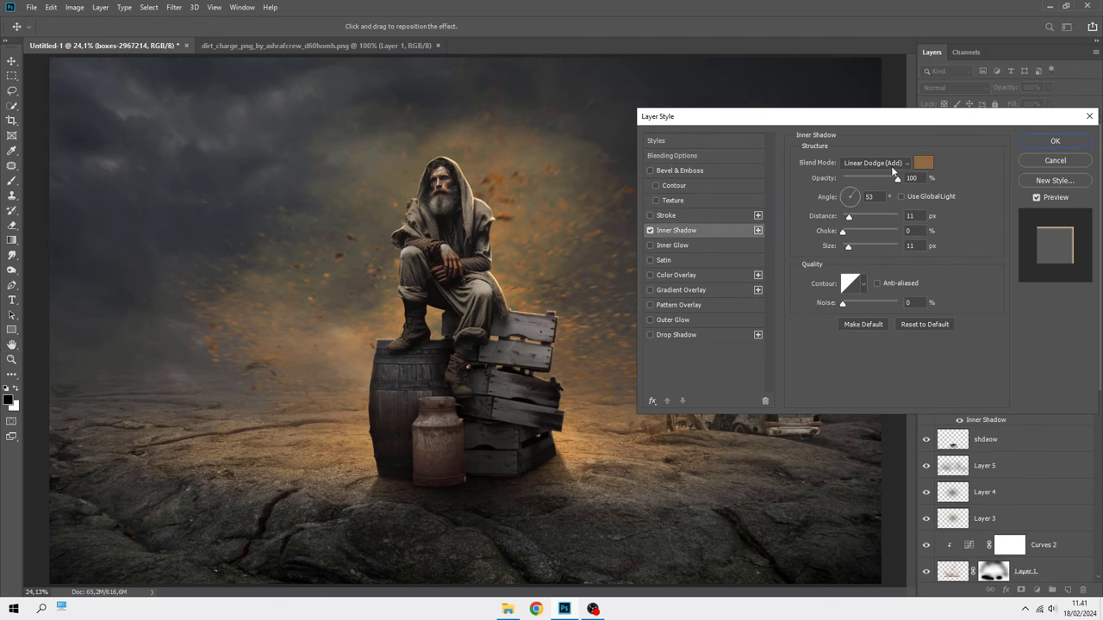
click(923, 162)
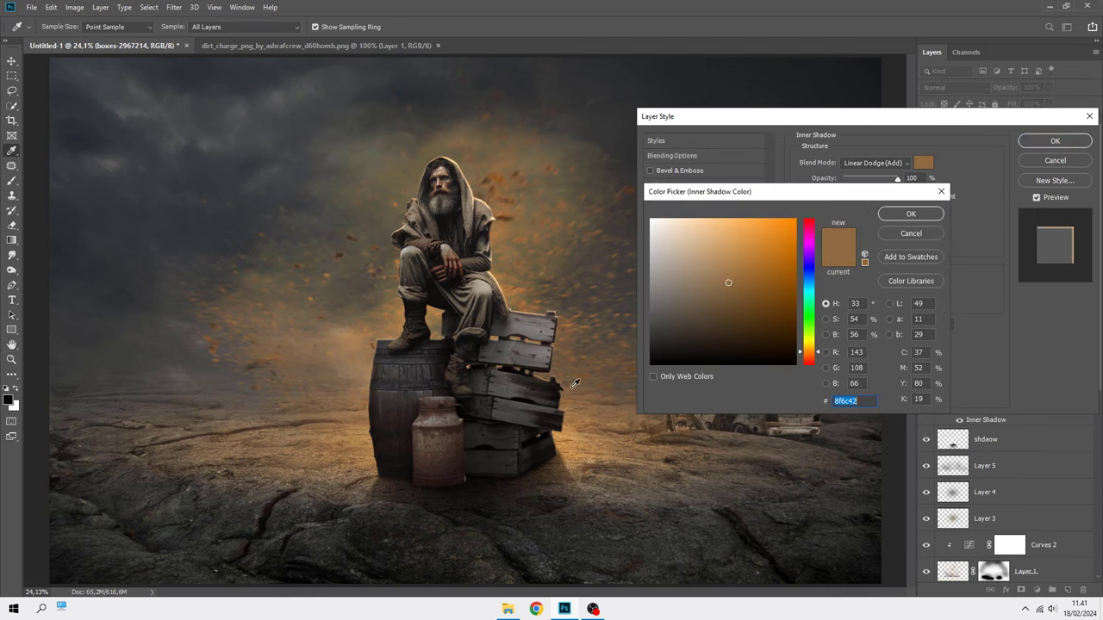
click(507, 282)
click(904, 213)
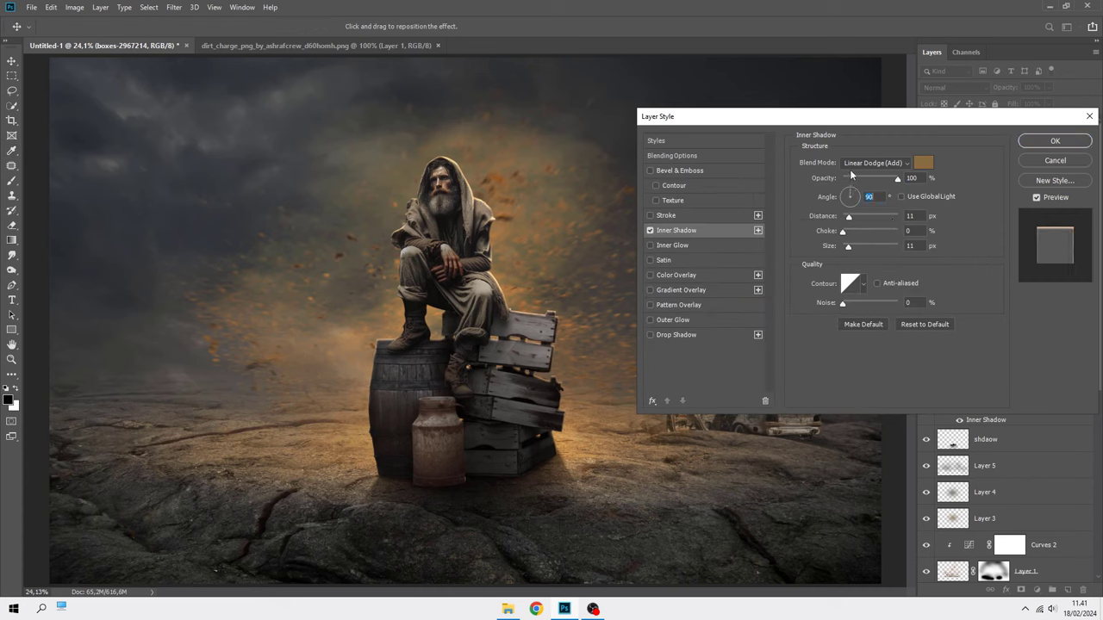
click(1055, 141)
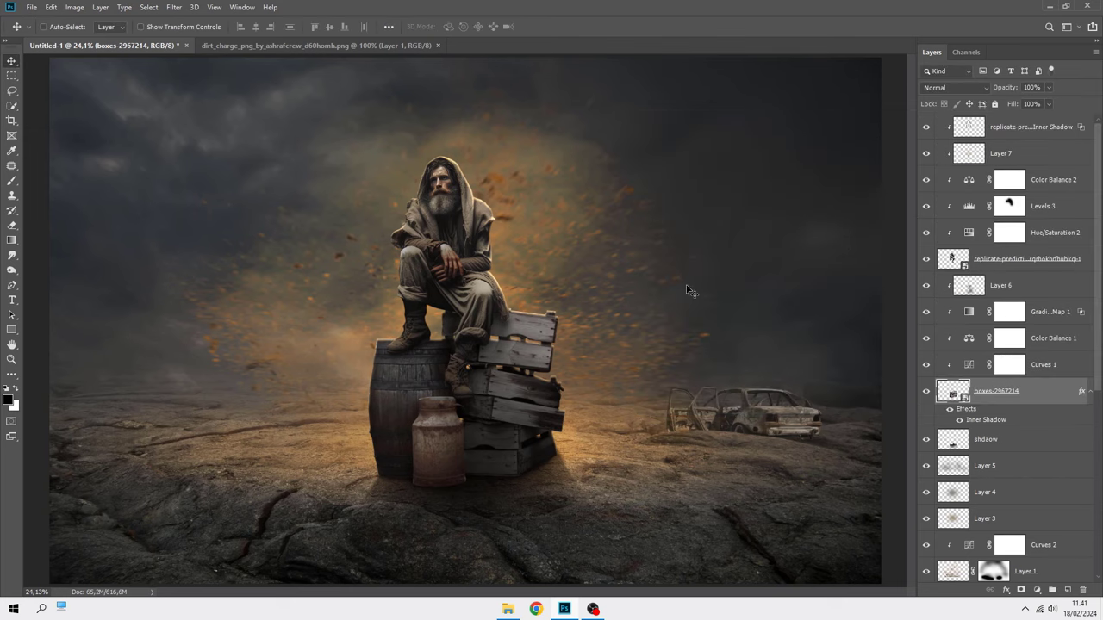
- Reduce the crates' Inner Shadow size and distance and switch it to a warmer brown
scroll(542, 322, up, 3)
scroll(542, 322, up, 2)
scroll(542, 322, up, 2)
scroll(542, 322, up, 2)
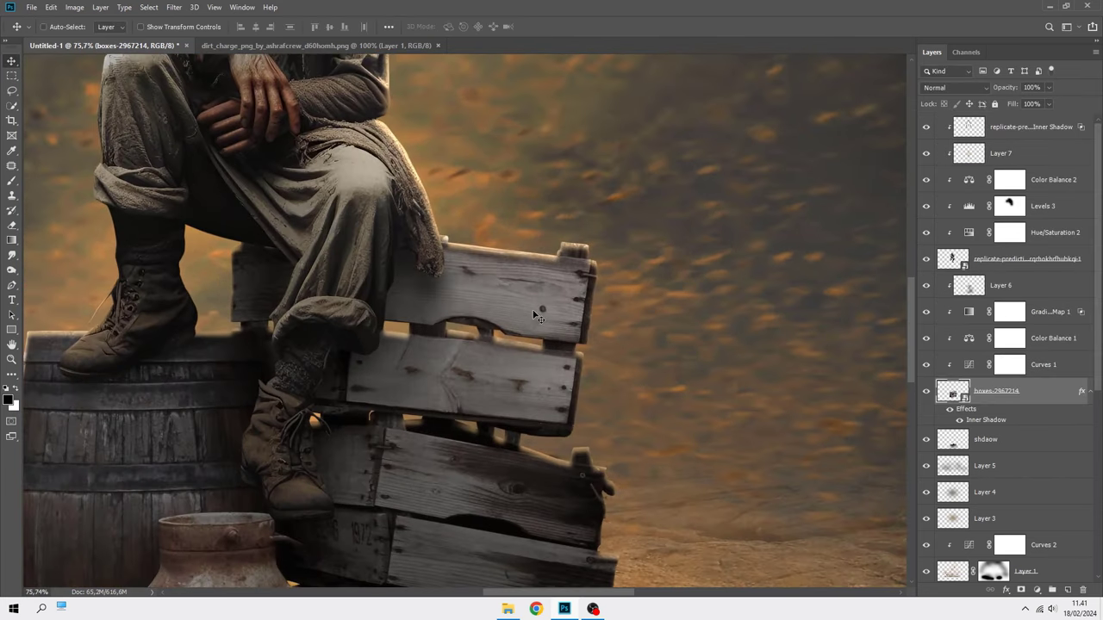
double_click(978, 421)
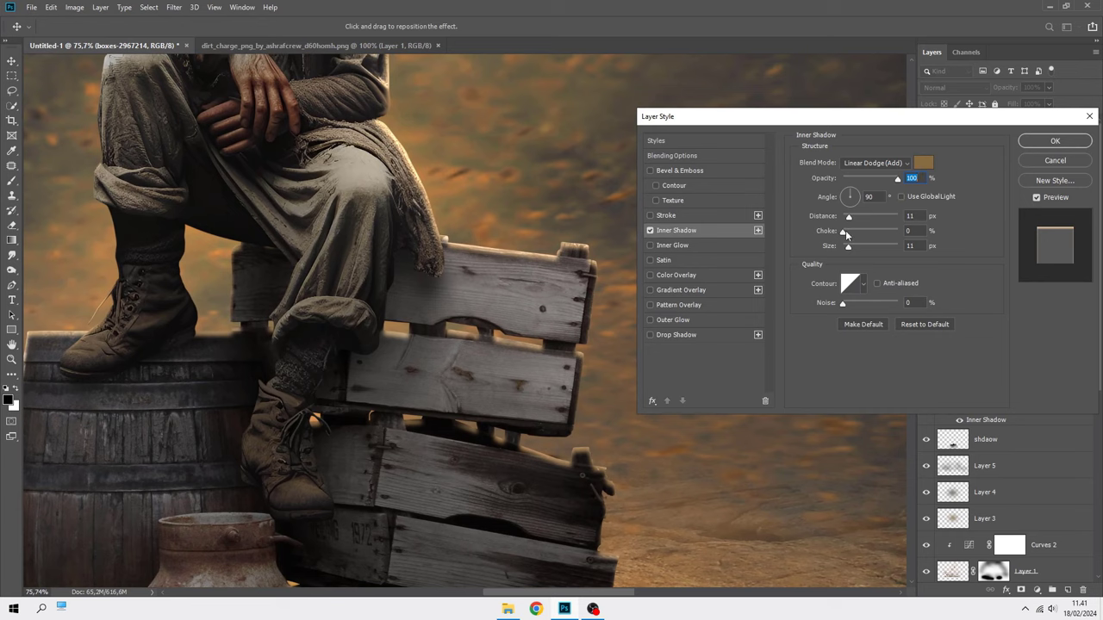
drag(848, 246, 841, 249)
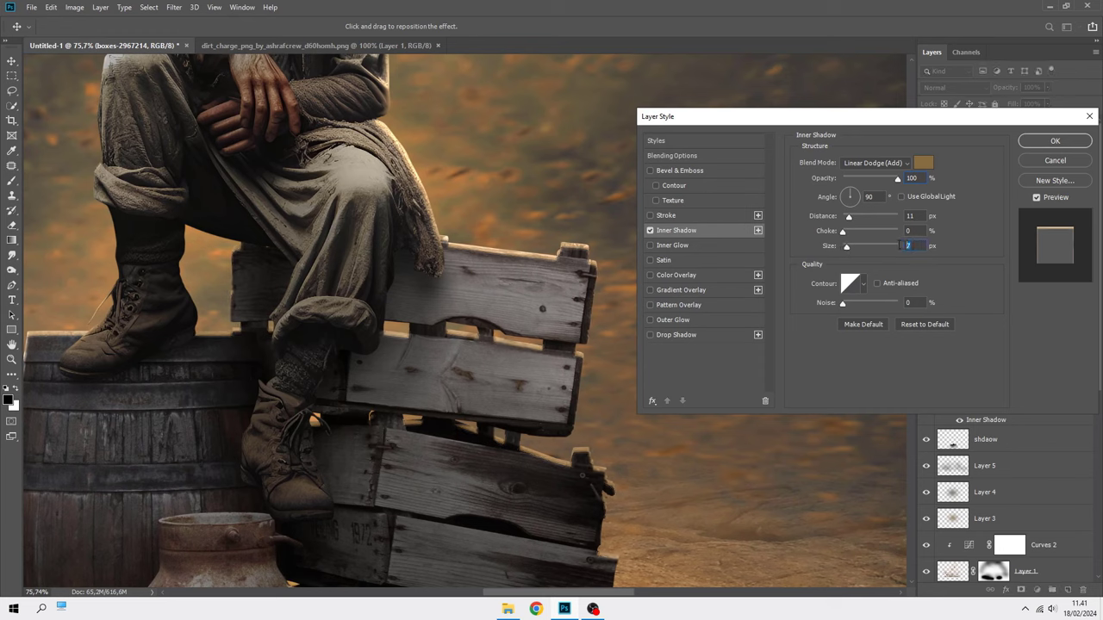
text(8)
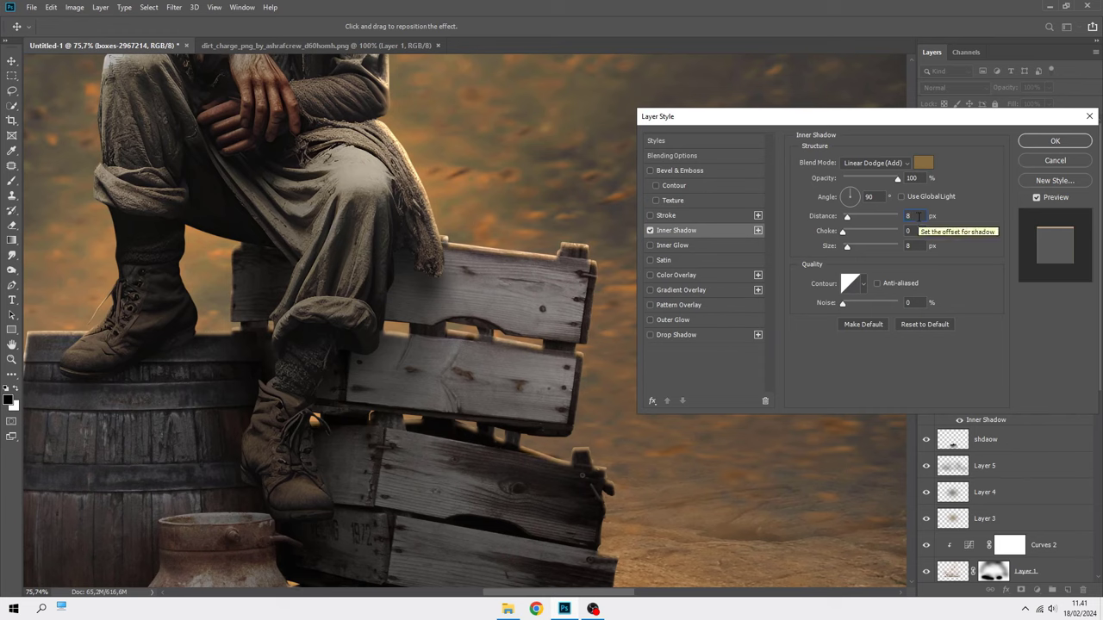
drag(917, 216, 896, 222)
text(5)
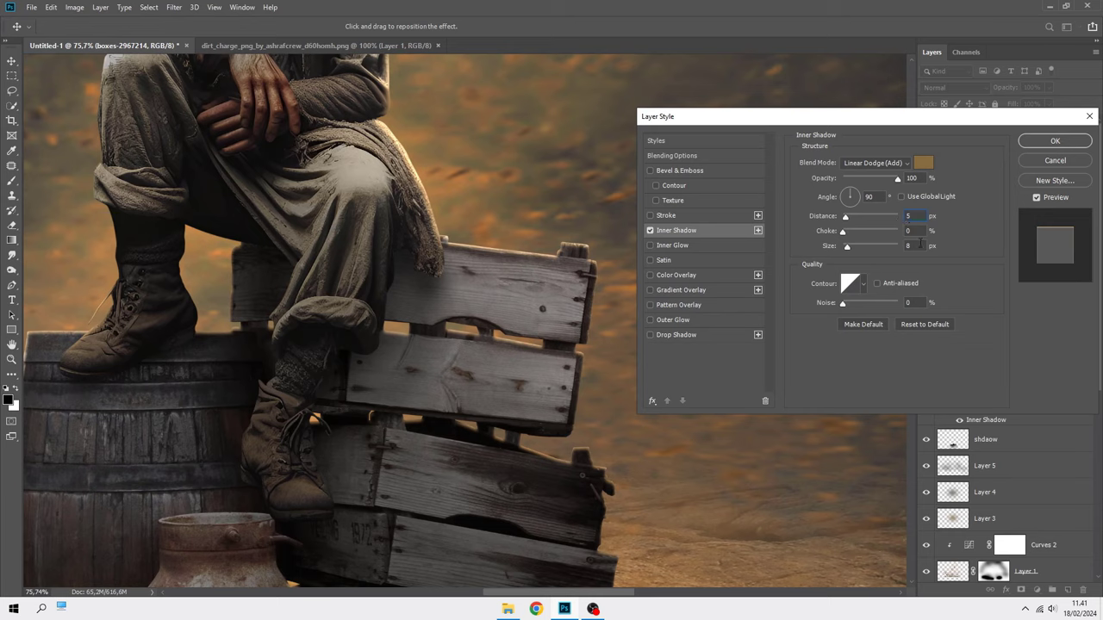
text(5)
click(919, 166)
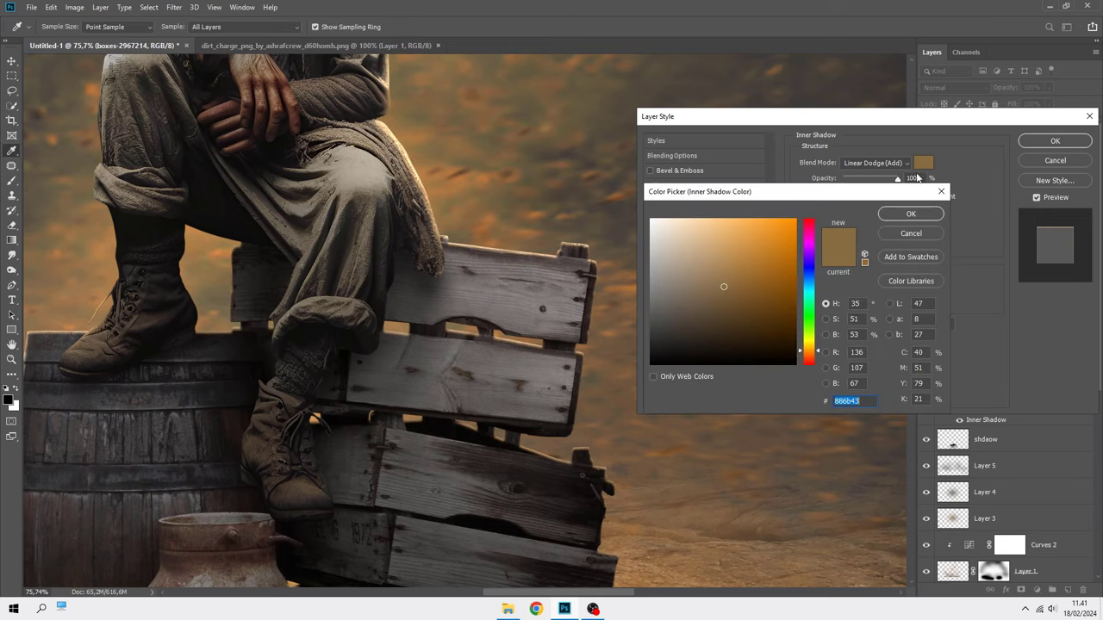
click(730, 282)
click(889, 218)
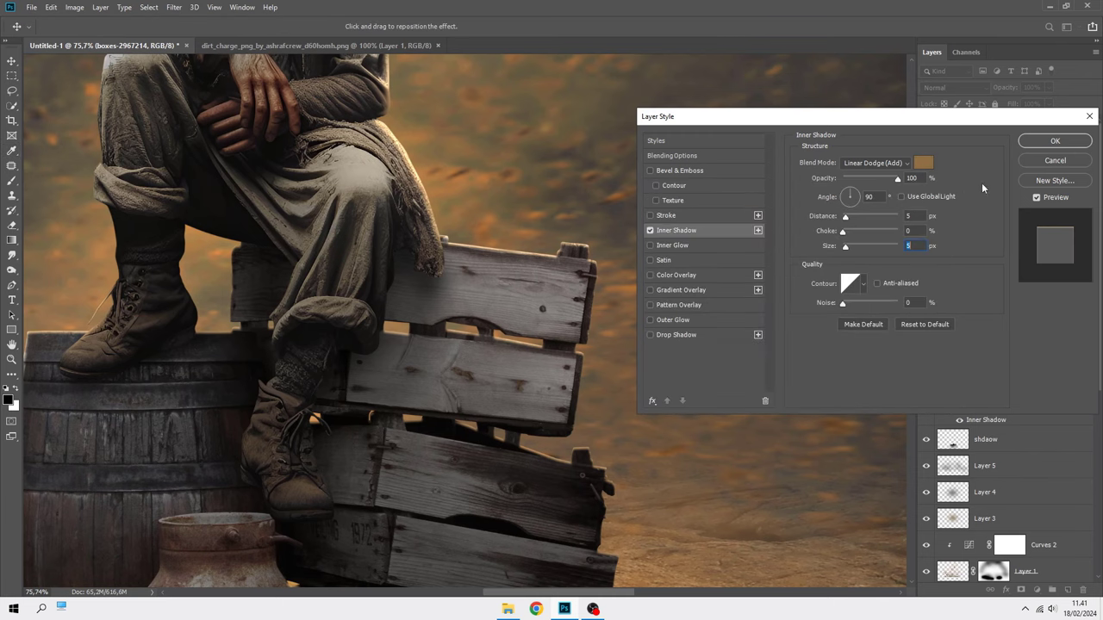
click(1052, 143)
- Split the crates' Inner Shadow into its own layer placed above Layer 6
right_click(979, 422)
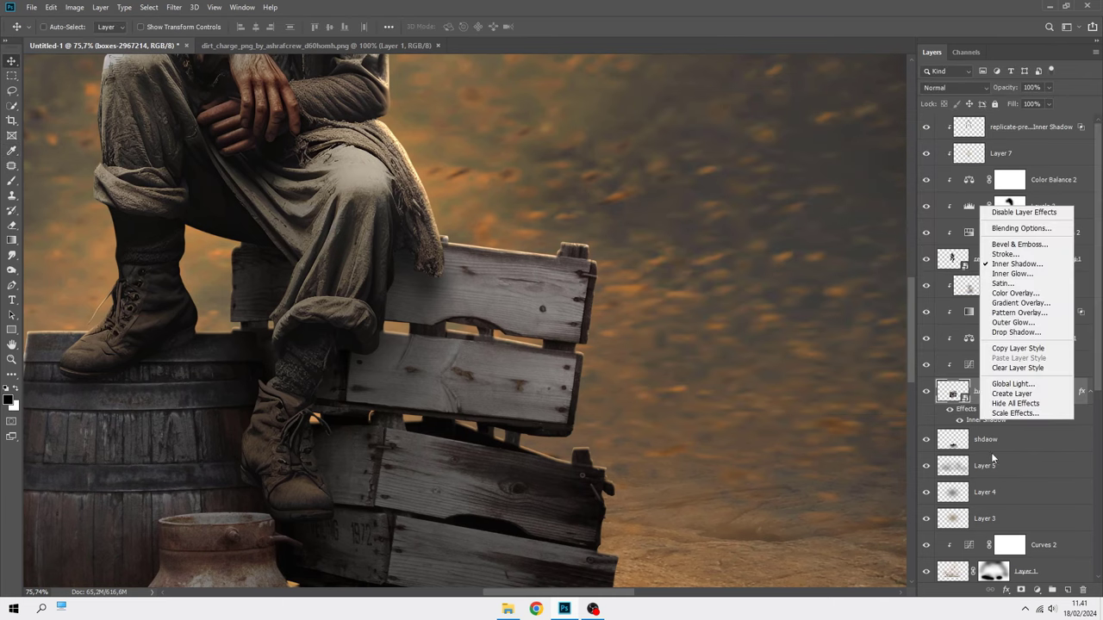
click(988, 394)
drag(999, 392, 1000, 310)
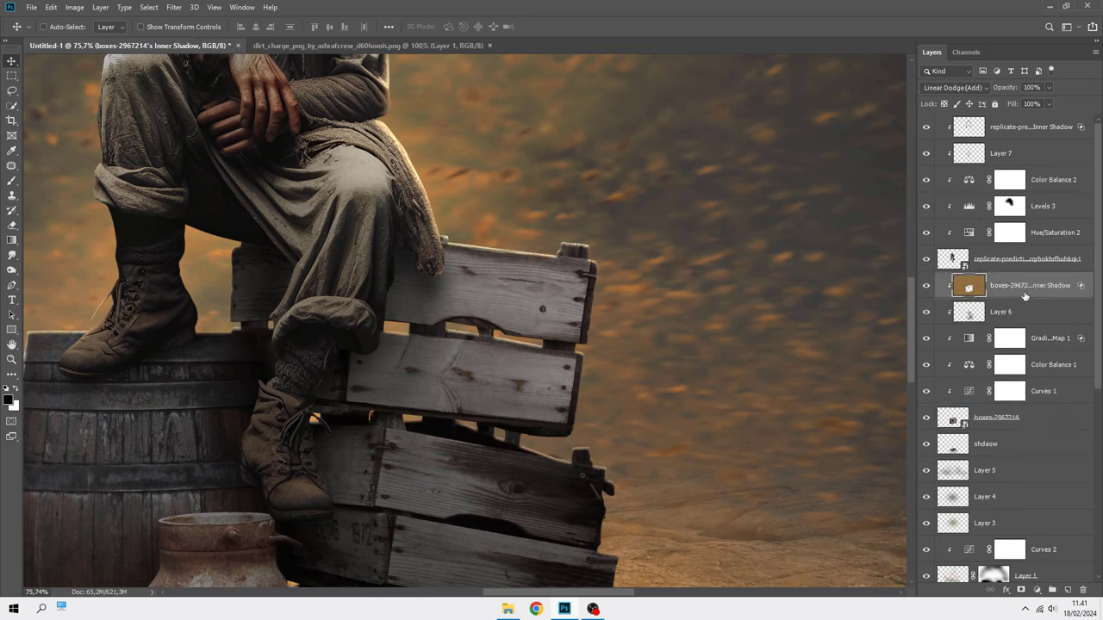
- Give the crates' Inner Shadow layer an inverted black mask and pick the Brush
click(1021, 589)
key(ctrl+i)
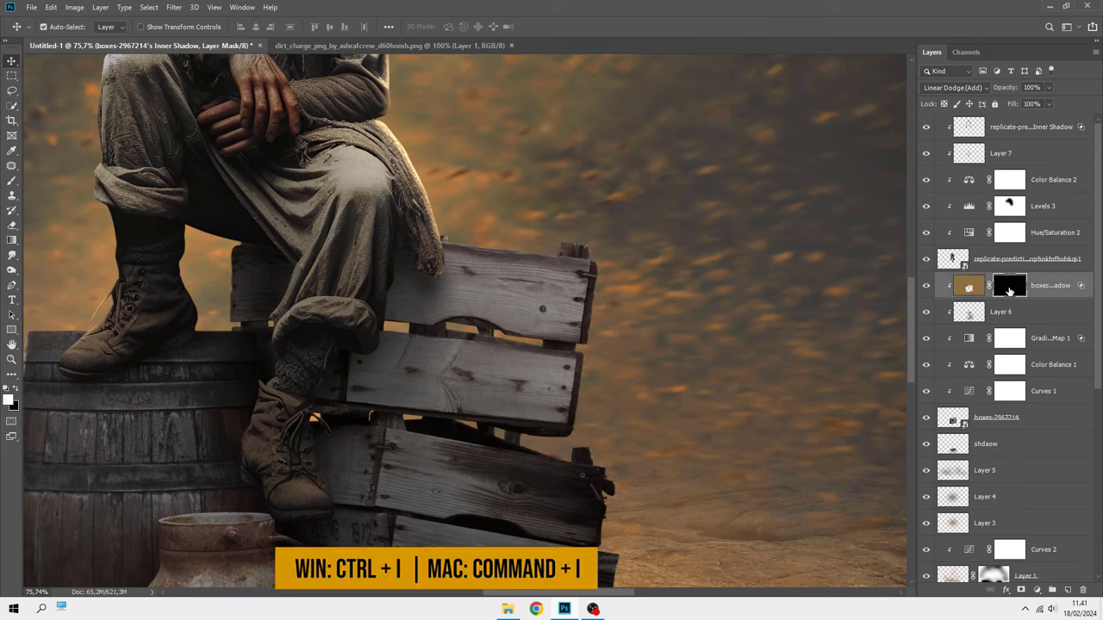
right_click(16, 185)
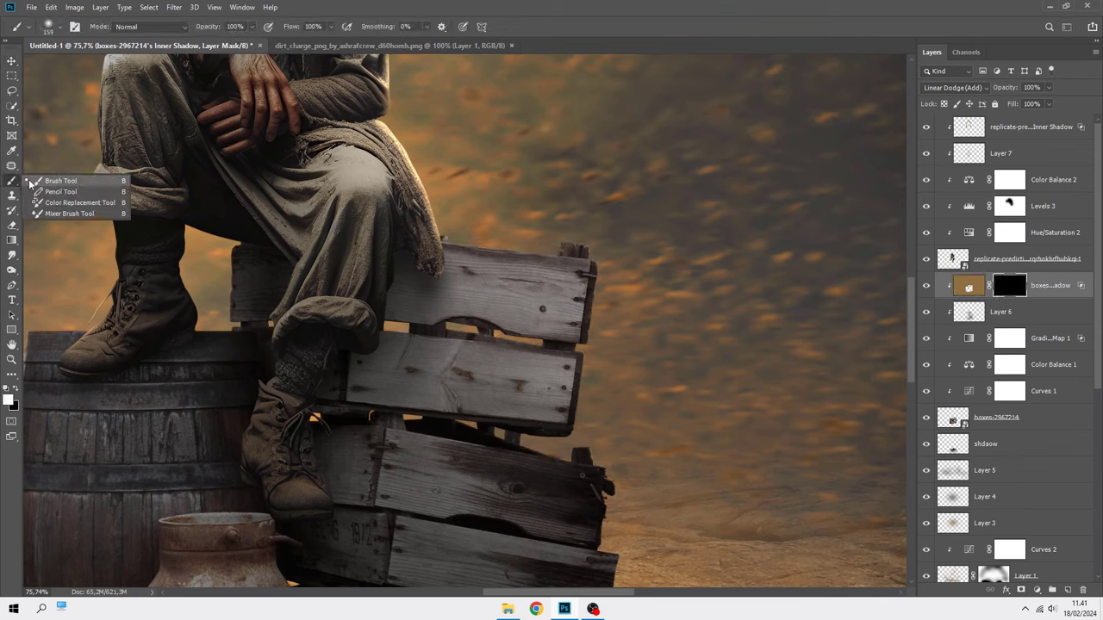
click(49, 180)
scroll(470, 250, up, 3)
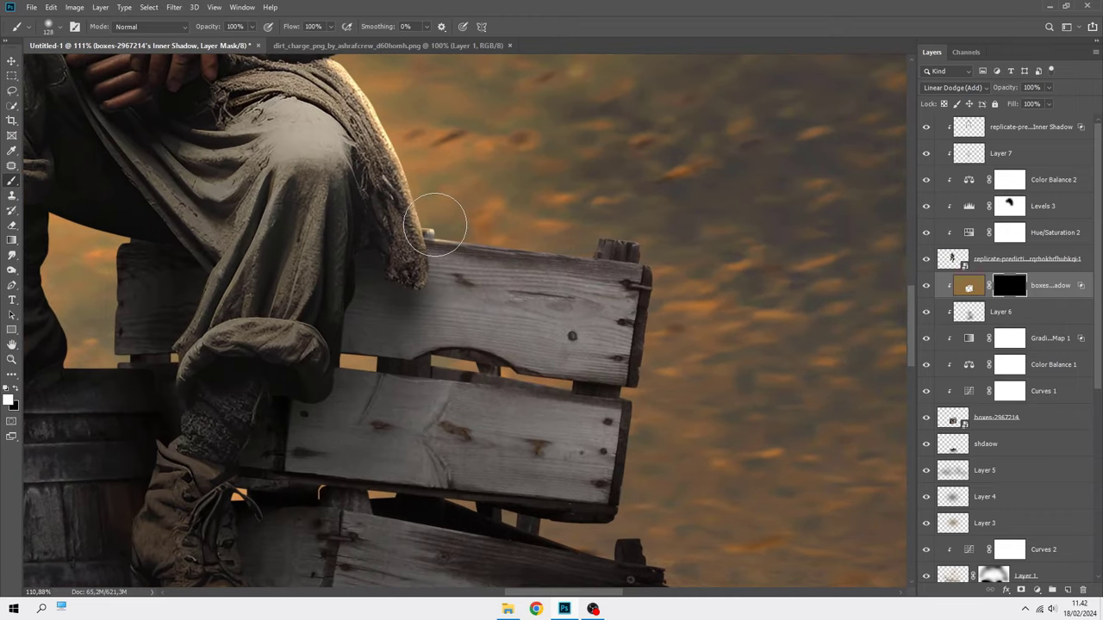
- Paint warm light along the crate's top edge and upper plank edge, then zoom out
drag(438, 219, 646, 248)
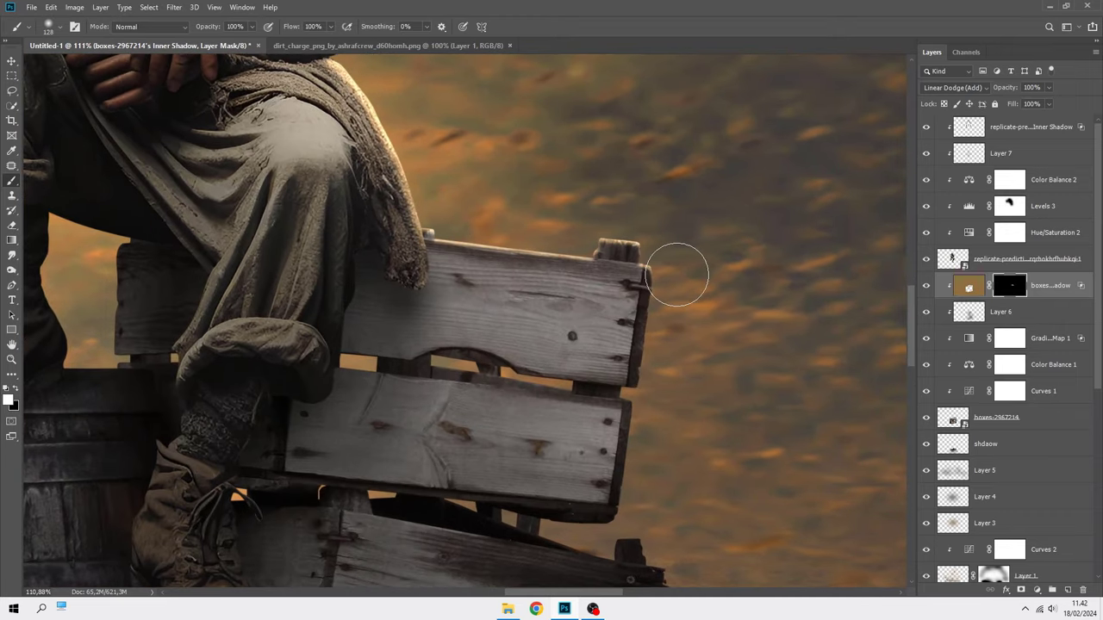
drag(645, 382, 362, 362)
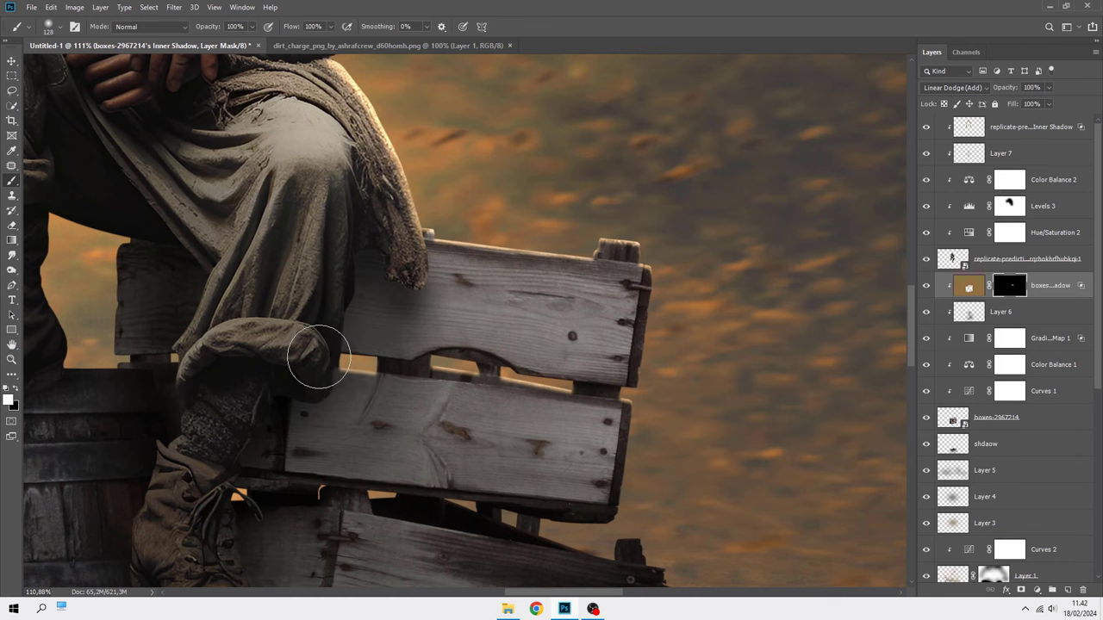
drag(229, 361, 429, 298)
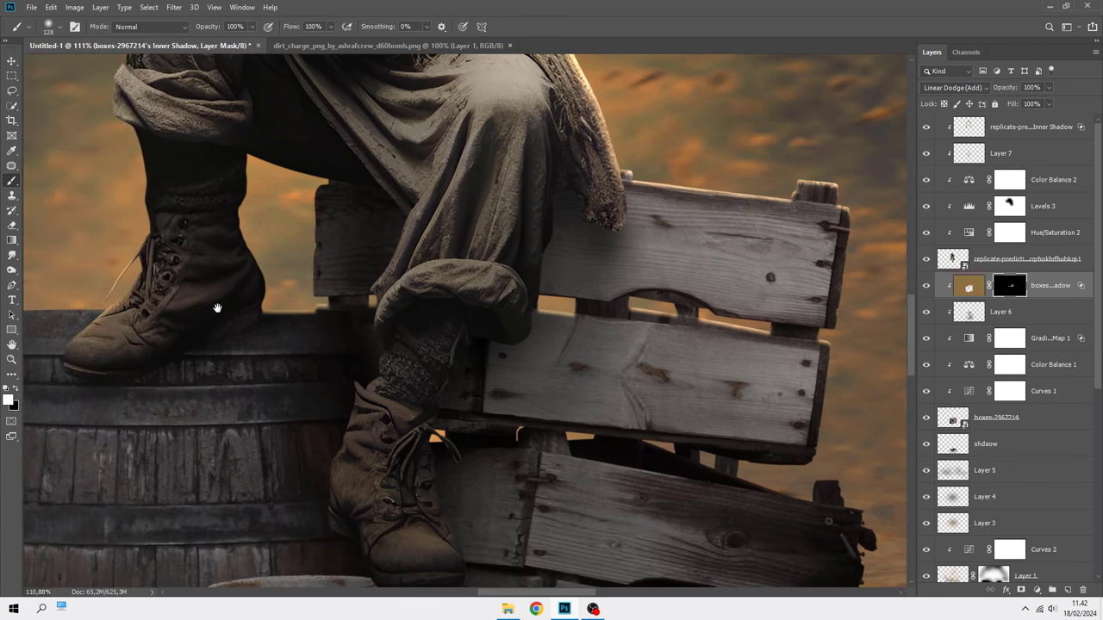
drag(216, 310, 440, 295)
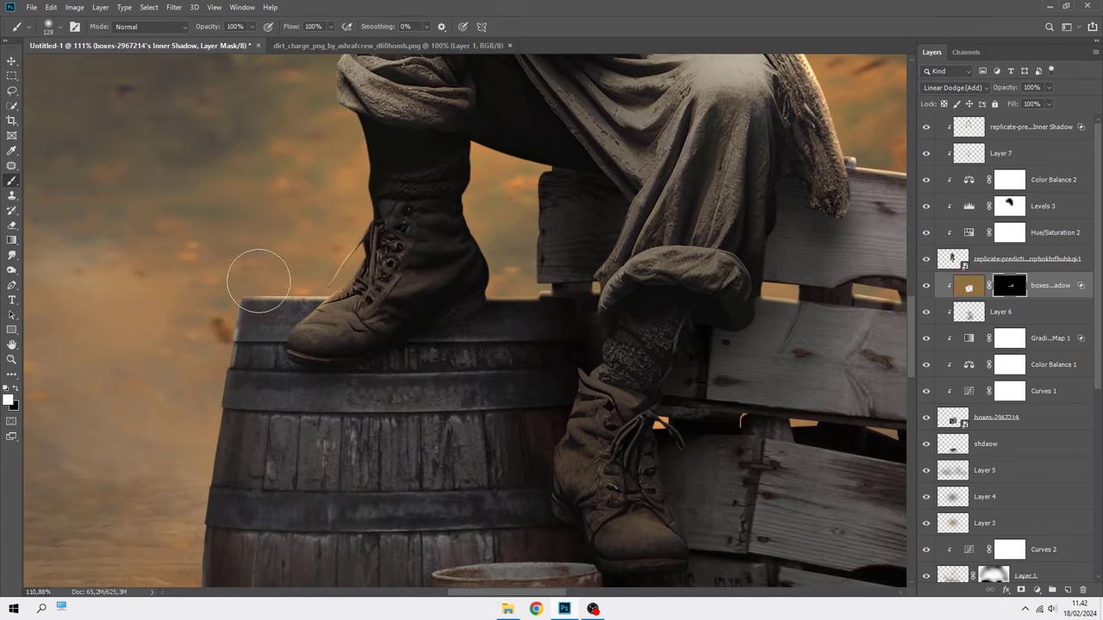
scroll(297, 238, down, 3)
scroll(758, 362, up, 2)
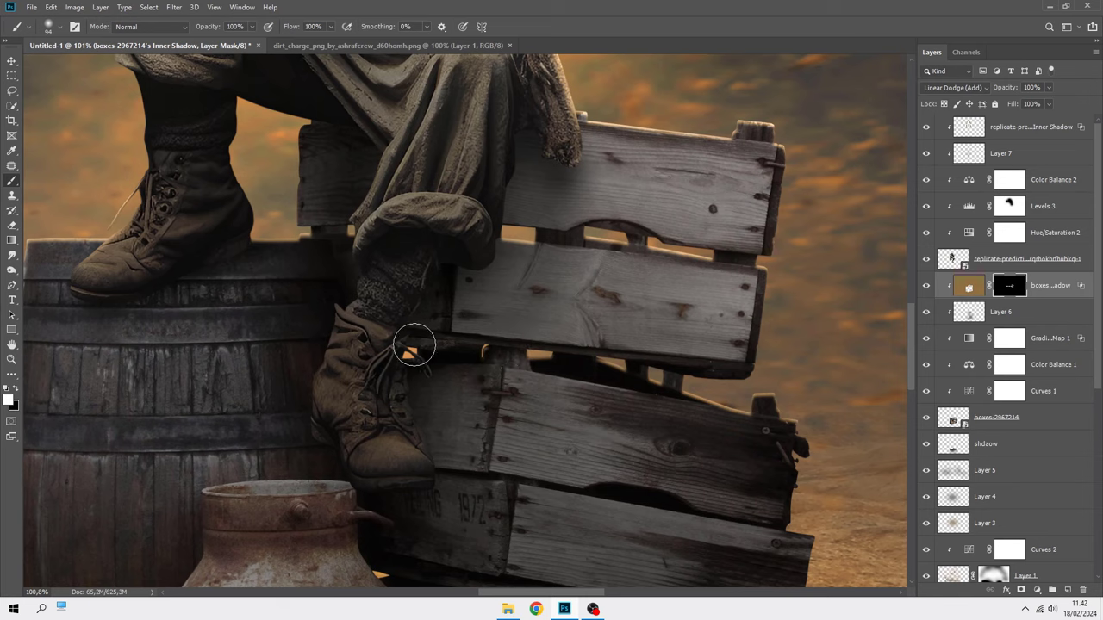
scroll(544, 288, down, 5)
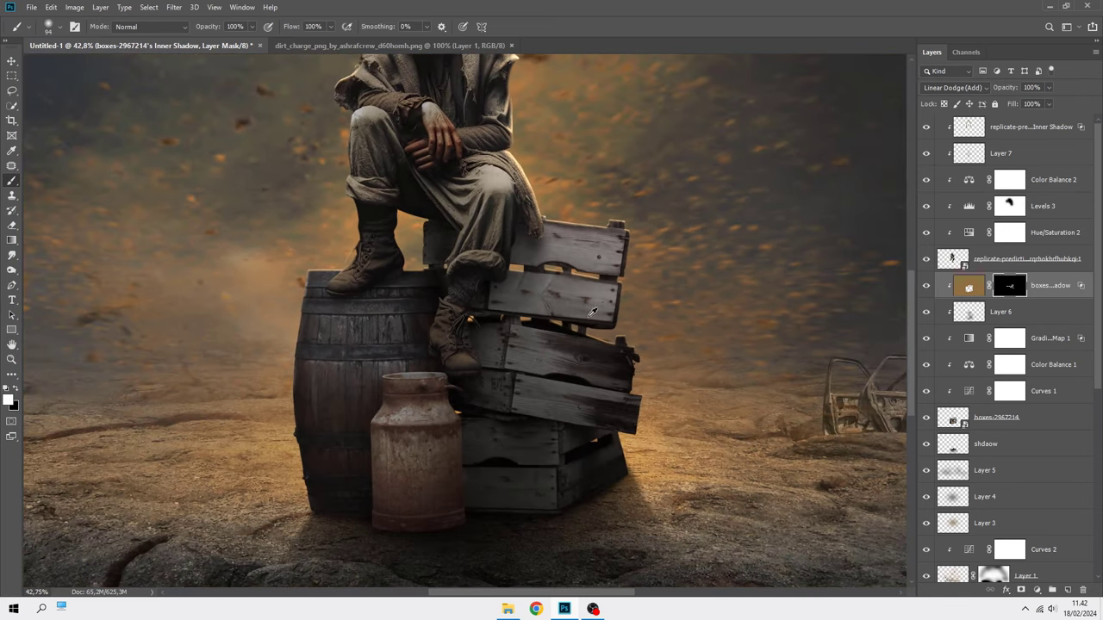
scroll(614, 322, down, 1)
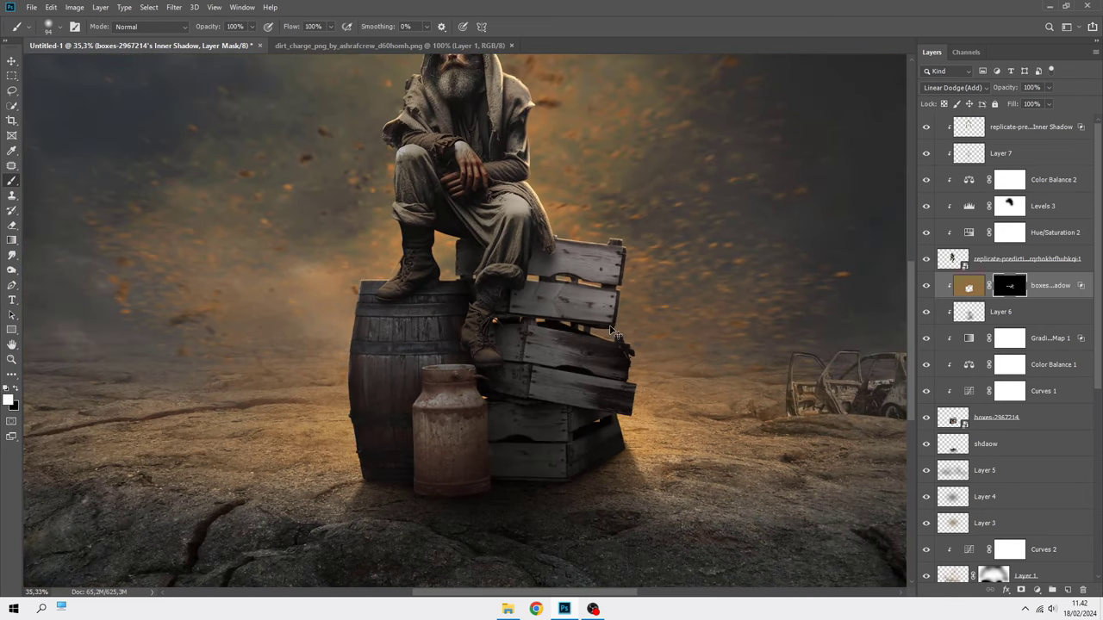
scroll(614, 331, down, 2)
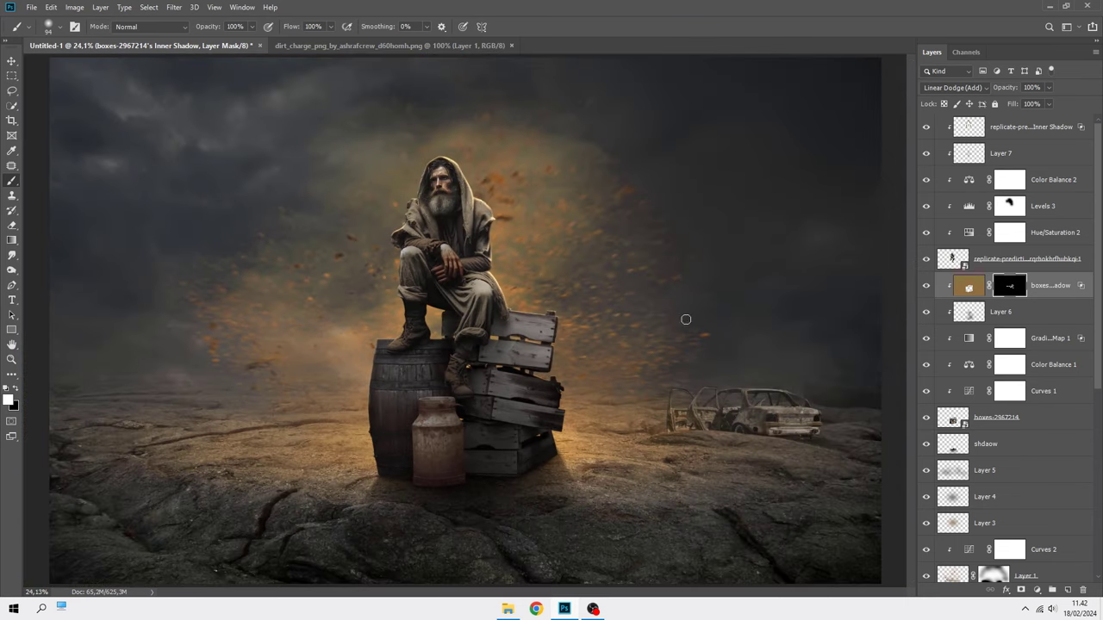
key(ctrl+2)
key(v)
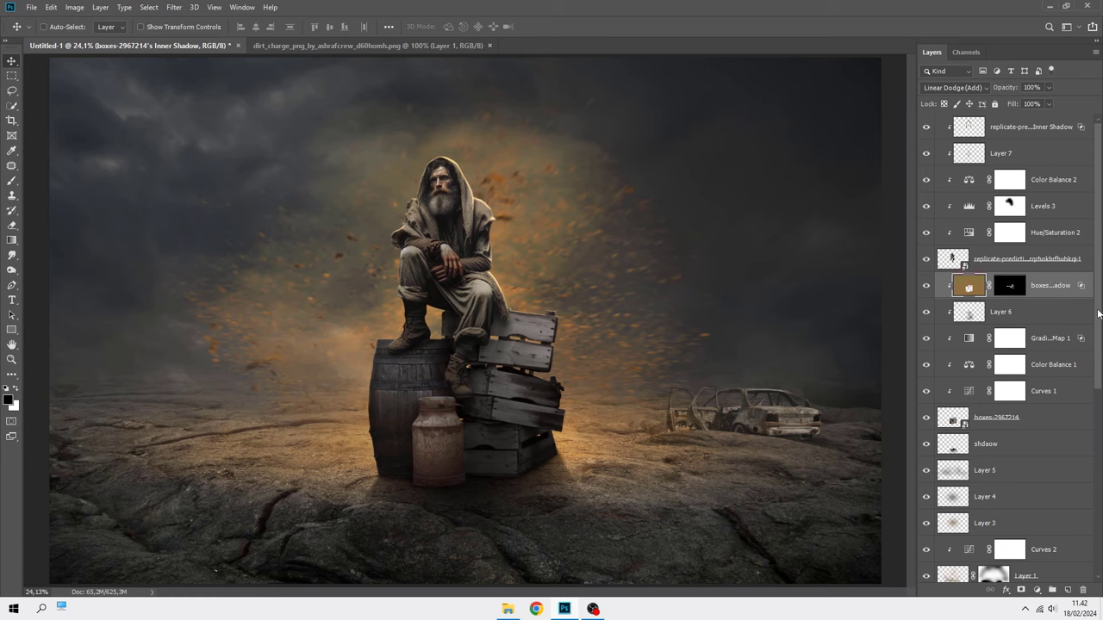
drag(1098, 313, 1097, 482)
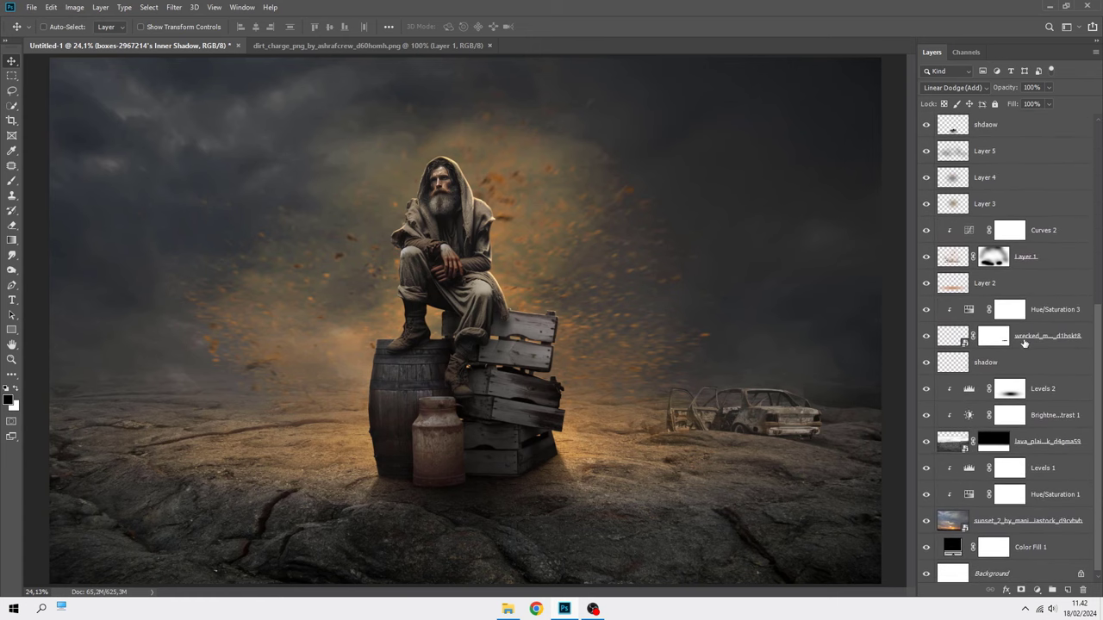
- Add a Brightness/Contrast layer clipped to the car with Brightness -57 and Contrast 32
click(1034, 343)
click(1050, 311)
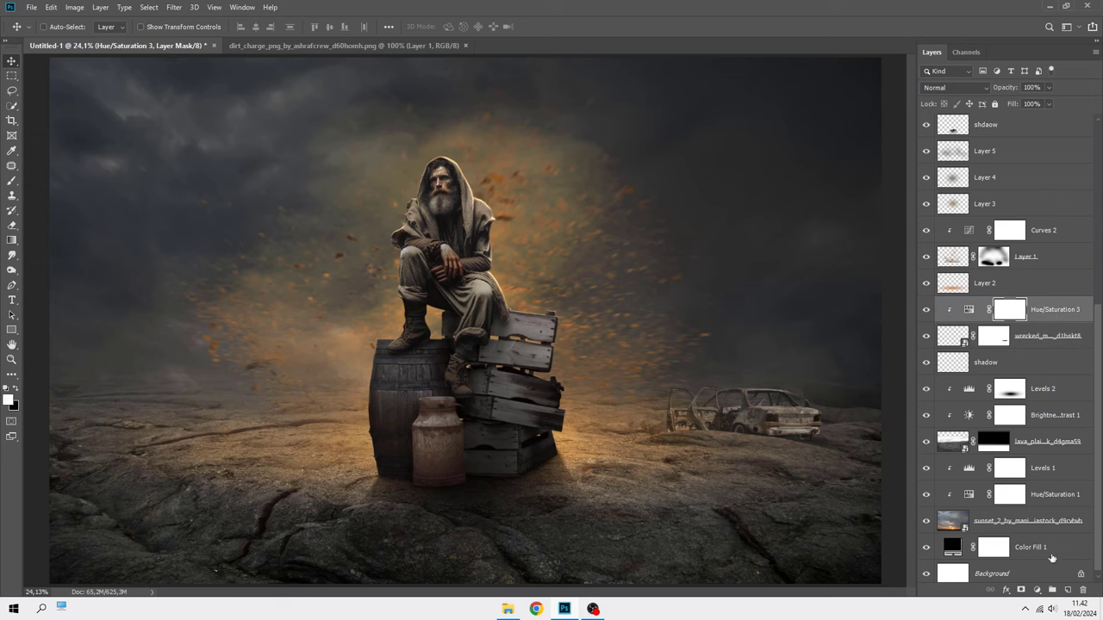
click(1037, 591)
click(1043, 425)
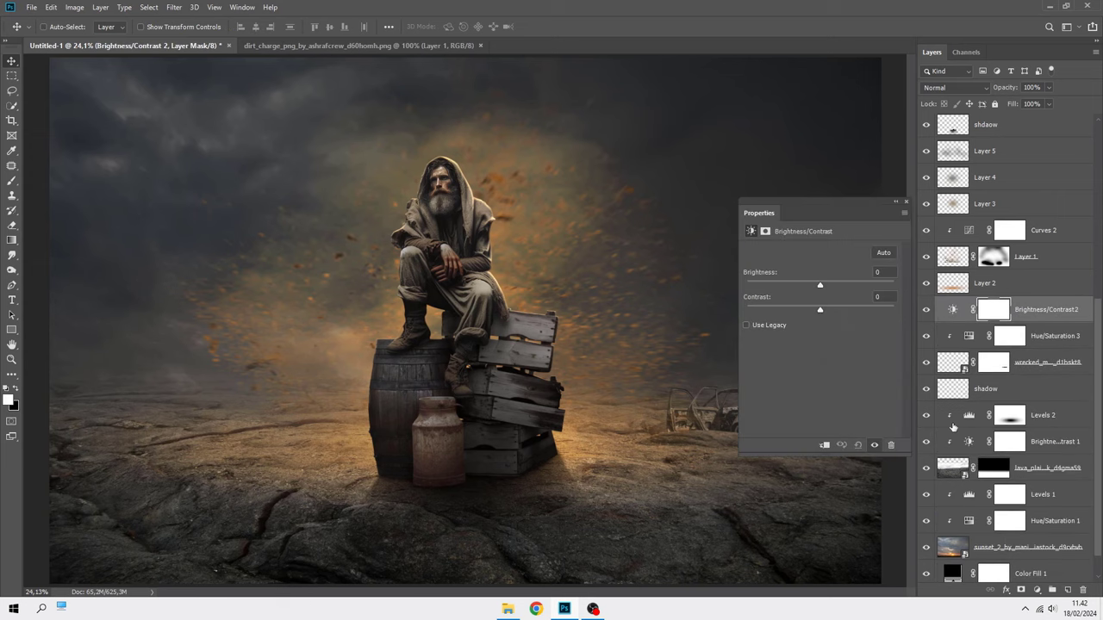
scroll(723, 405, up, 2)
scroll(663, 388, up, 1)
drag(615, 374, 507, 344)
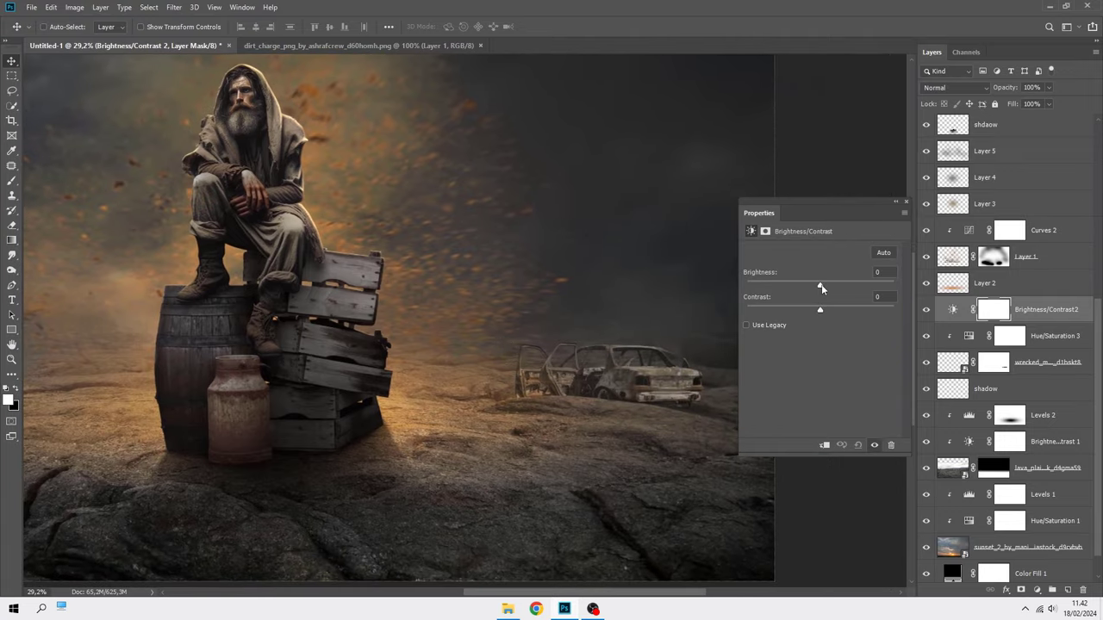
drag(820, 288, 794, 287)
click(824, 444)
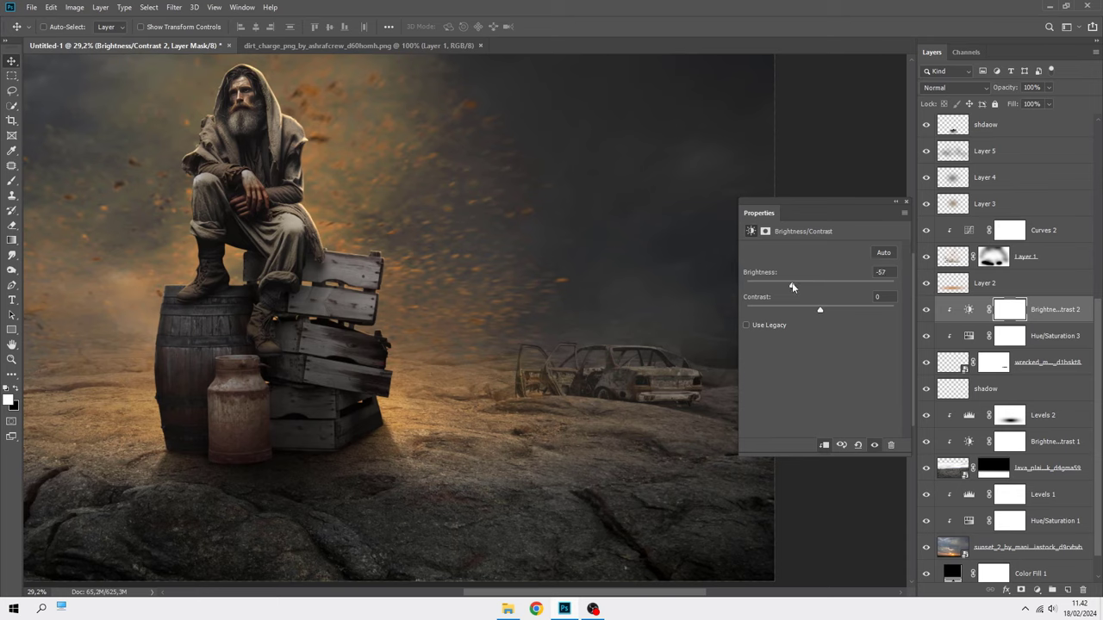
drag(829, 313, 846, 310)
click(906, 203)
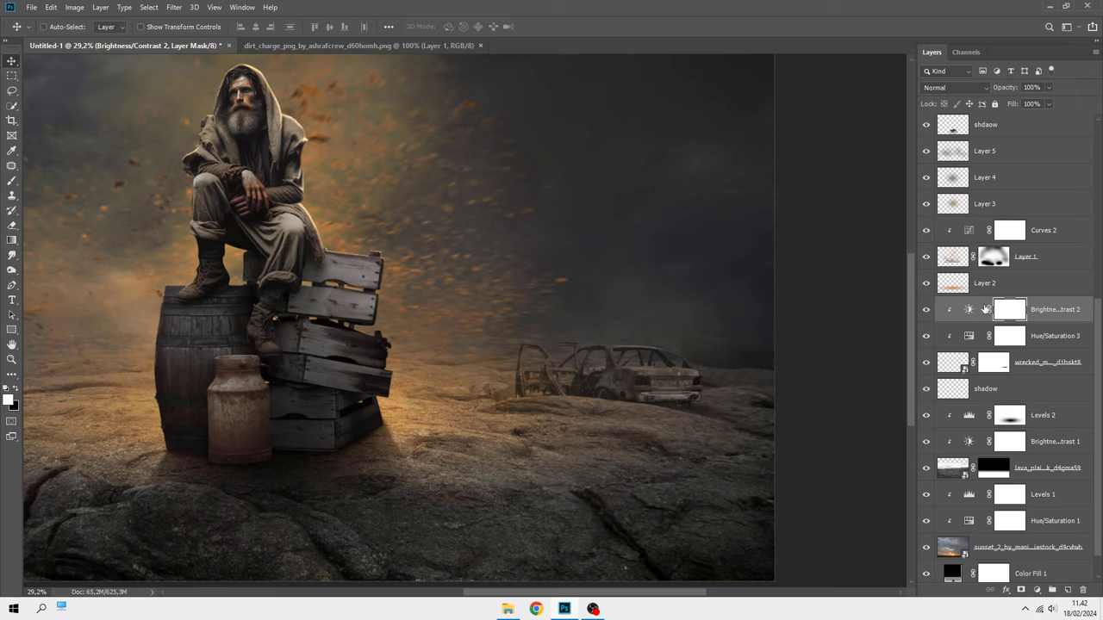
- Paint black at 34% opacity on its mask to ease the darkening around the car's open doors
drag(11, 178, 66, 184)
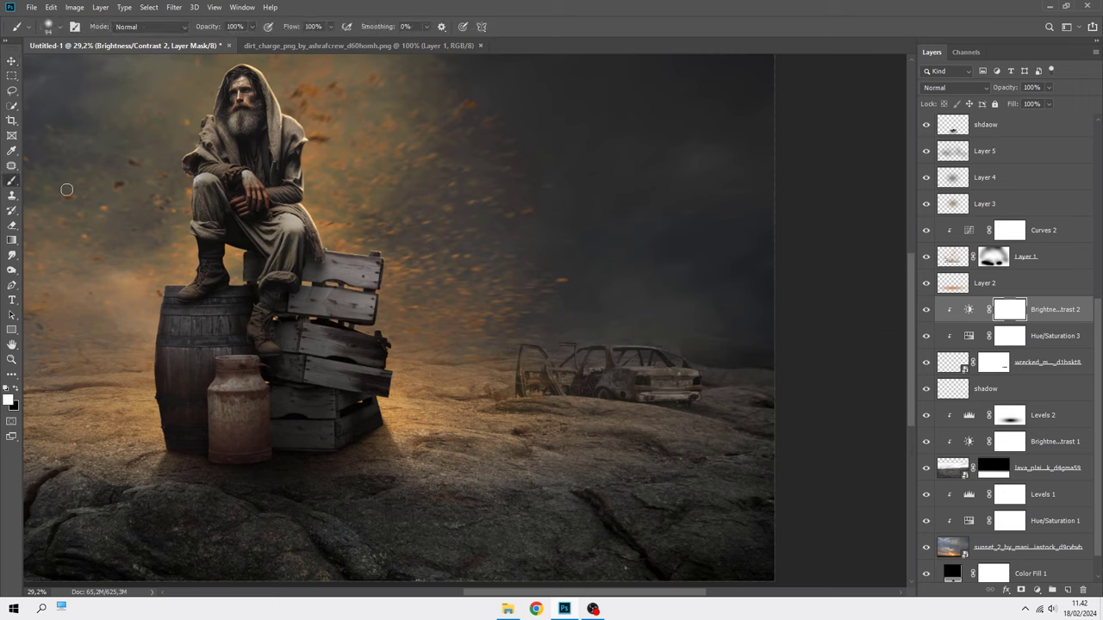
scroll(573, 350, up, 3)
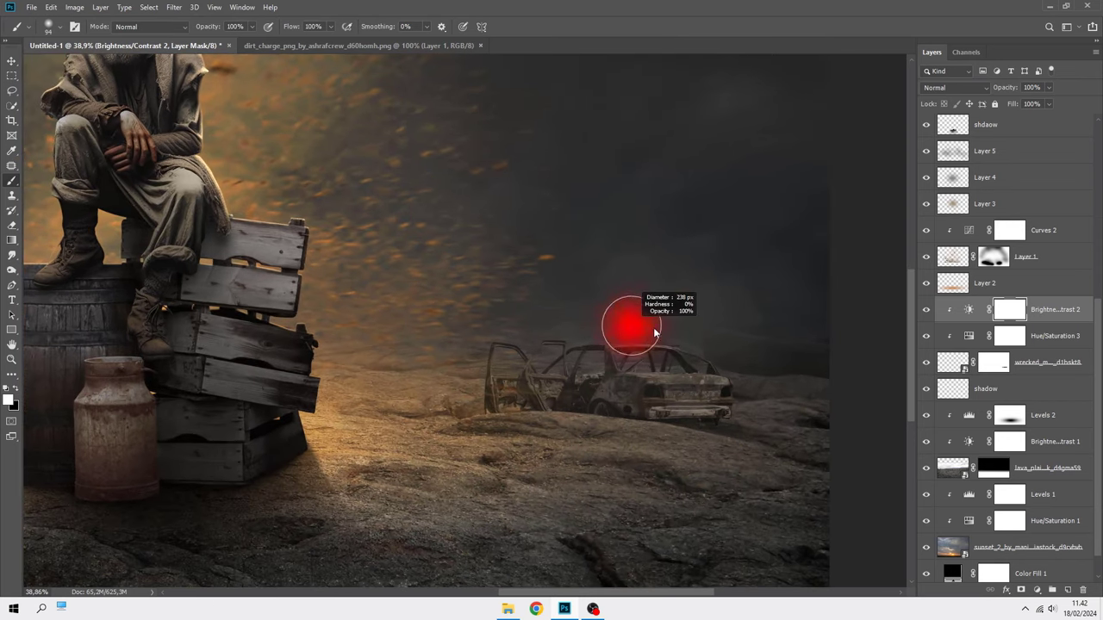
click(18, 392)
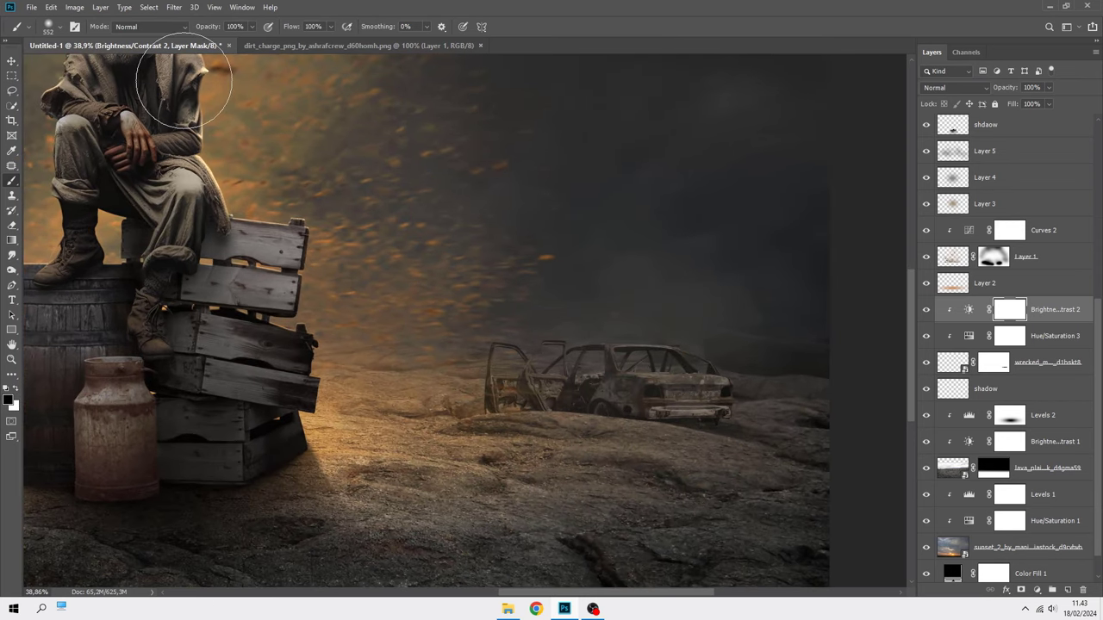
drag(252, 27, 218, 44)
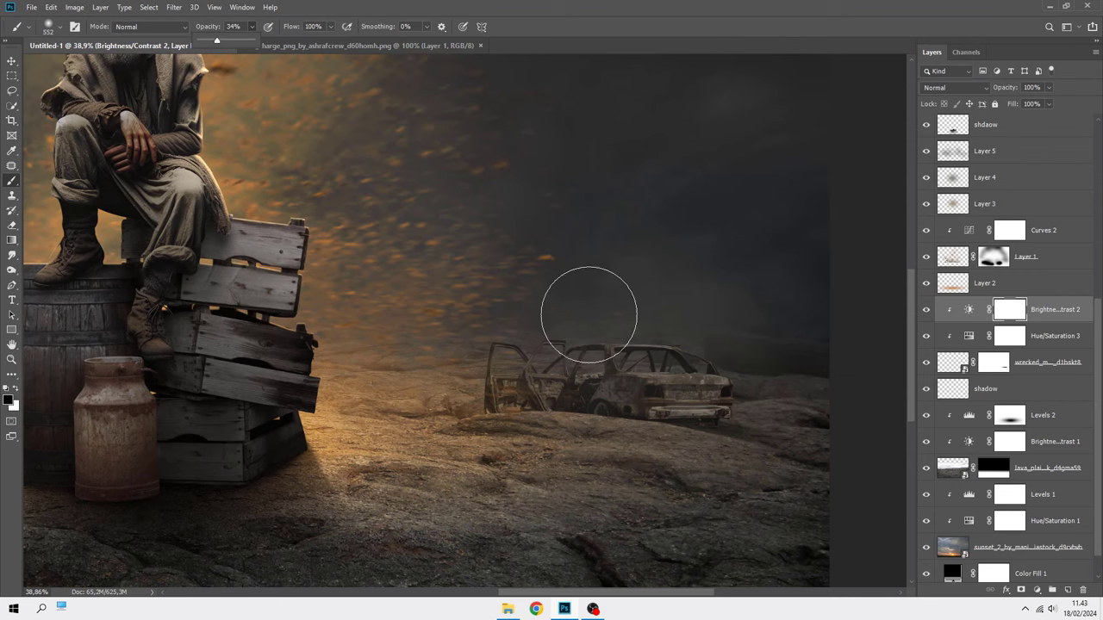
mouse_move(586, 312)
mouse_down()
mouse_move(480, 380)
mouse_move(561, 327)
mouse_move(628, 319)
mouse_move(542, 345)
mouse_move(567, 363)
mouse_up()
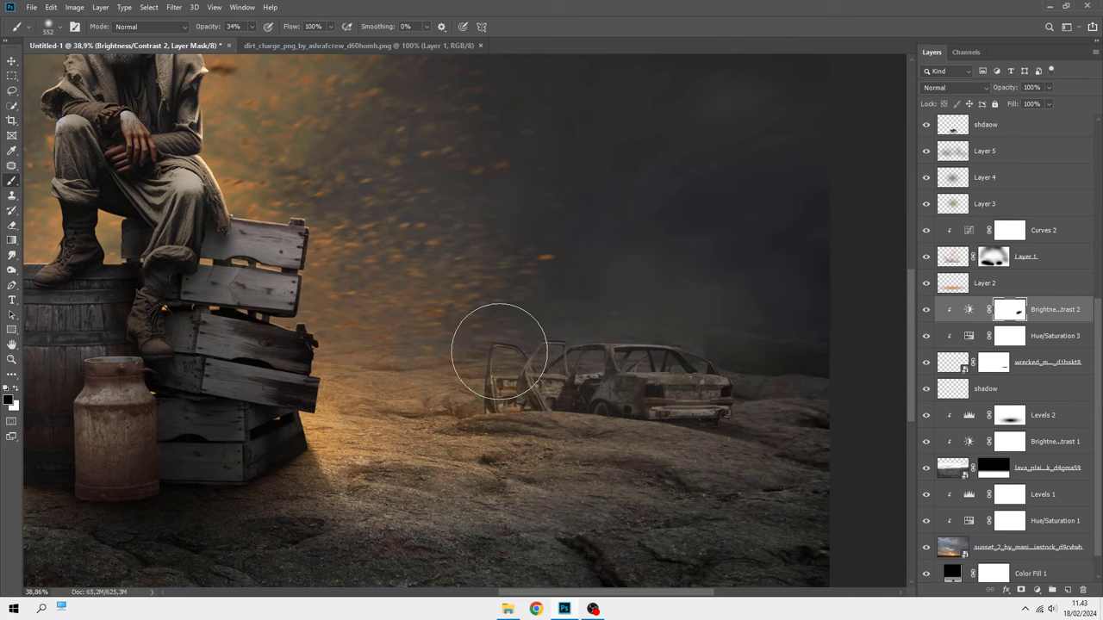
scroll(553, 324, down, 2)
click(927, 310)
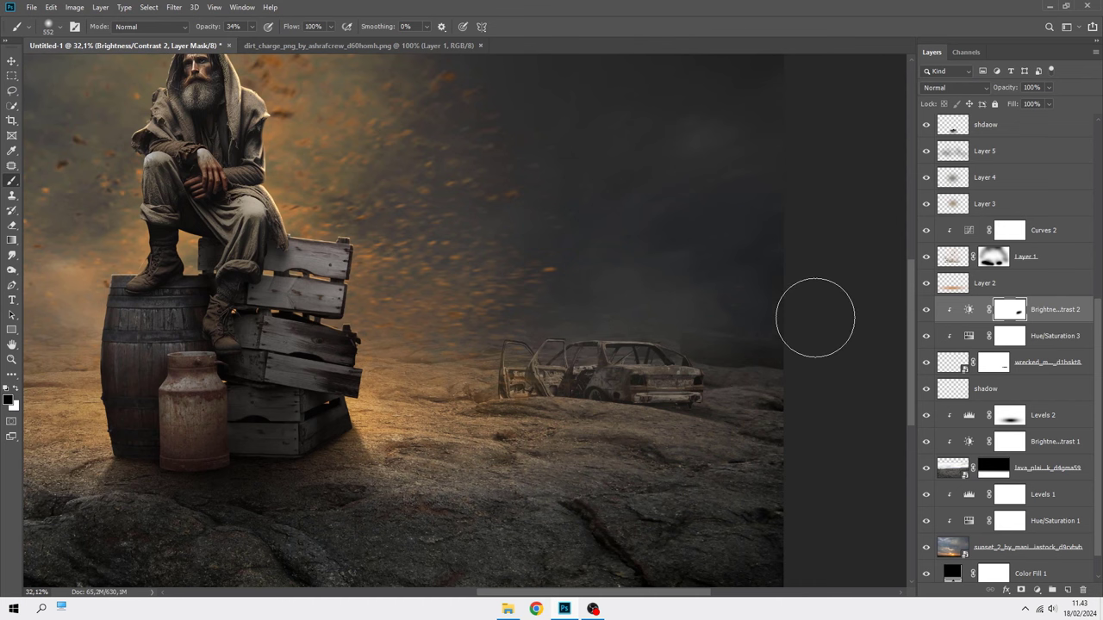
key(ctrl+0)
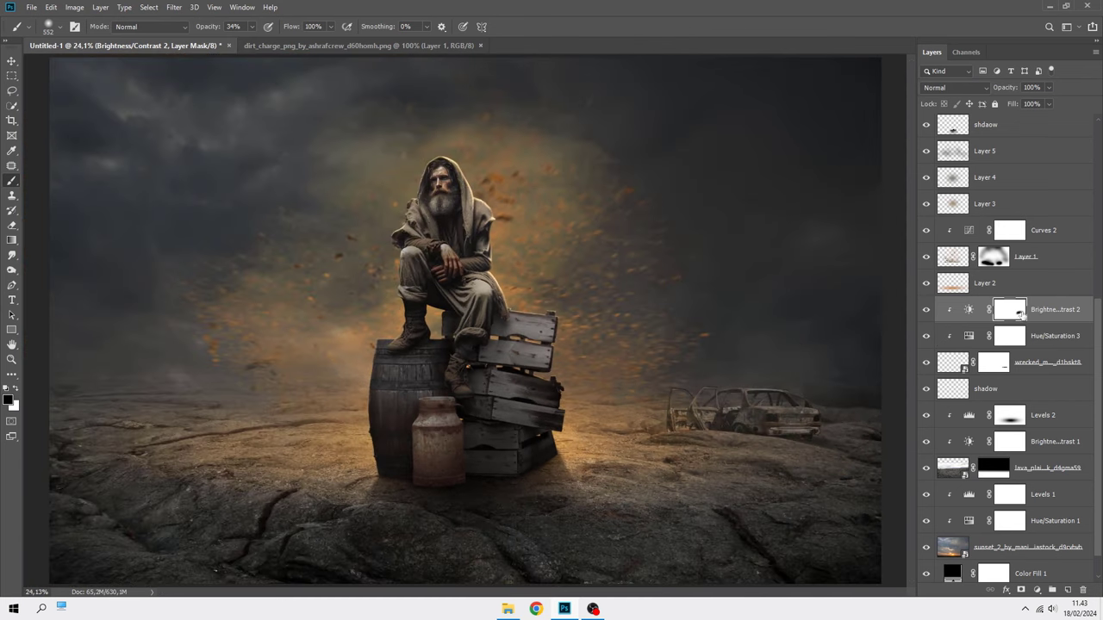
click(1032, 310)
key(v)
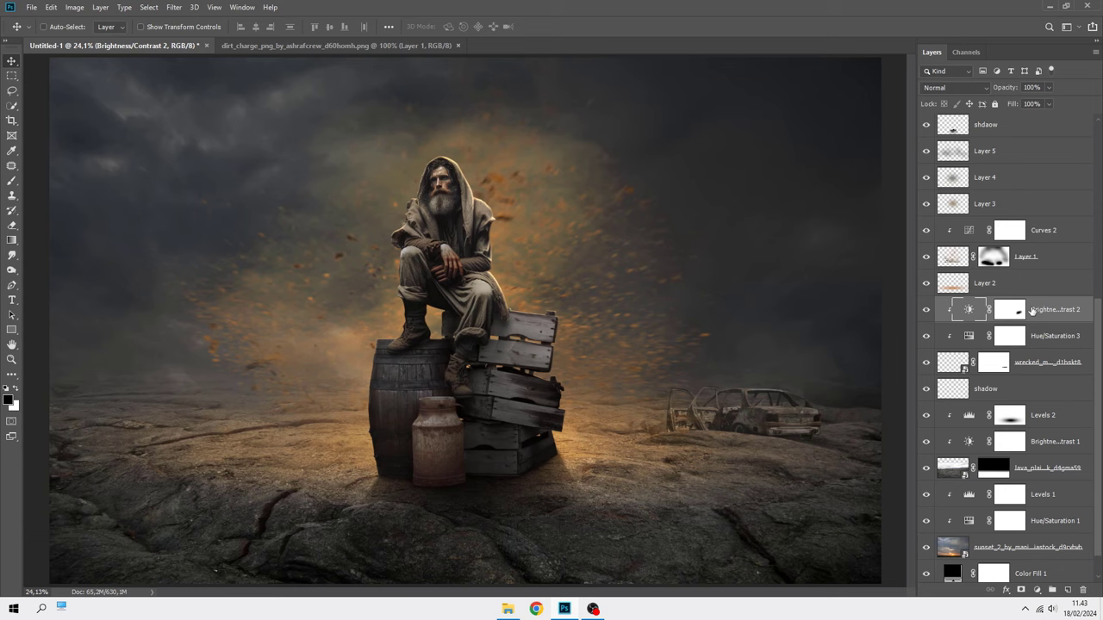
drag(1099, 340, 1096, 150)
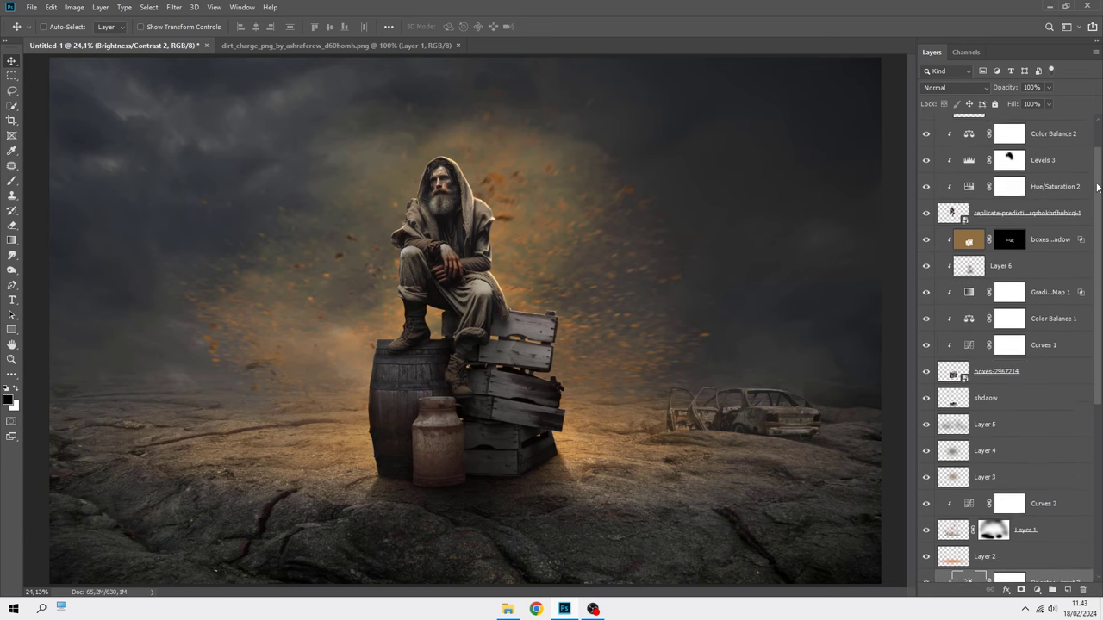
- On a new top layer, paint a large soft dark-brown spot beside the man with a ~1522 px brush
click(1055, 130)
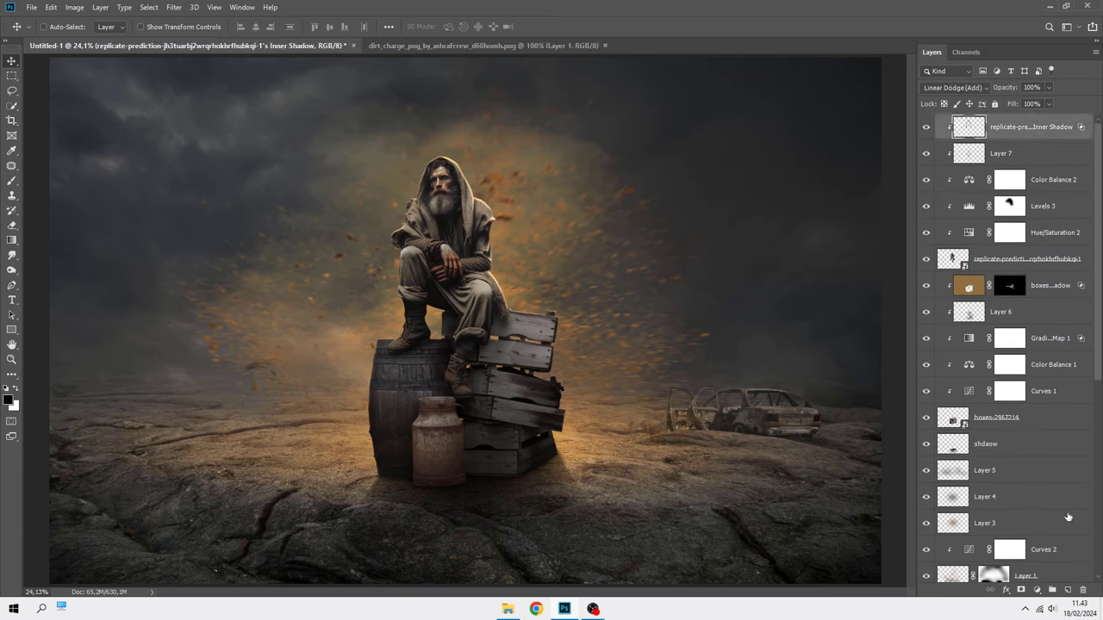
click(1067, 591)
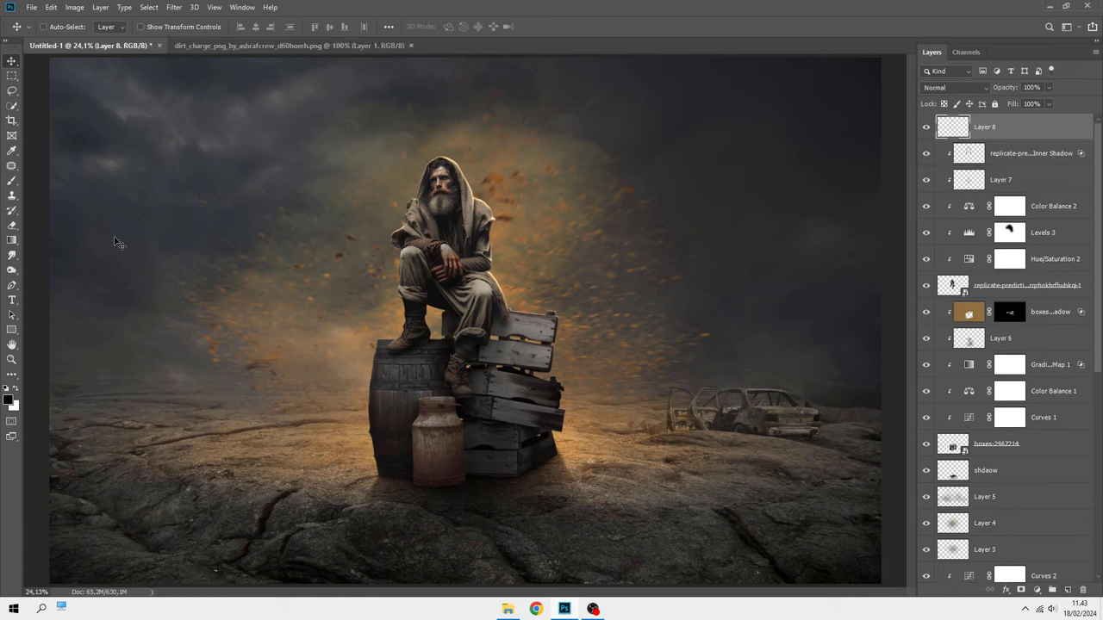
right_click(12, 181)
click(65, 178)
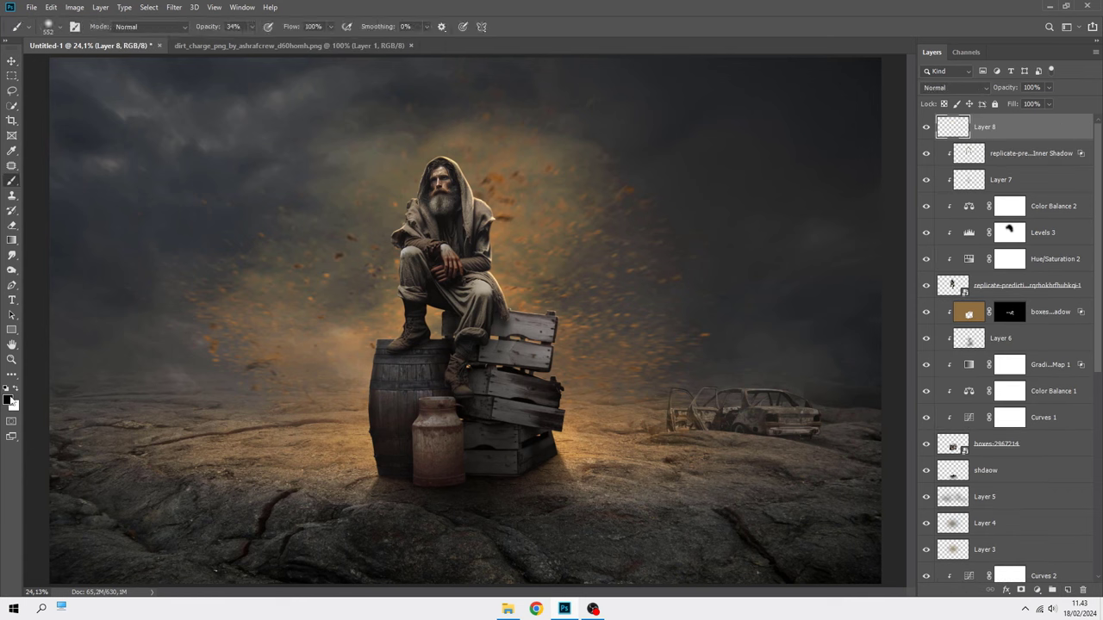
click(9, 398)
click(182, 311)
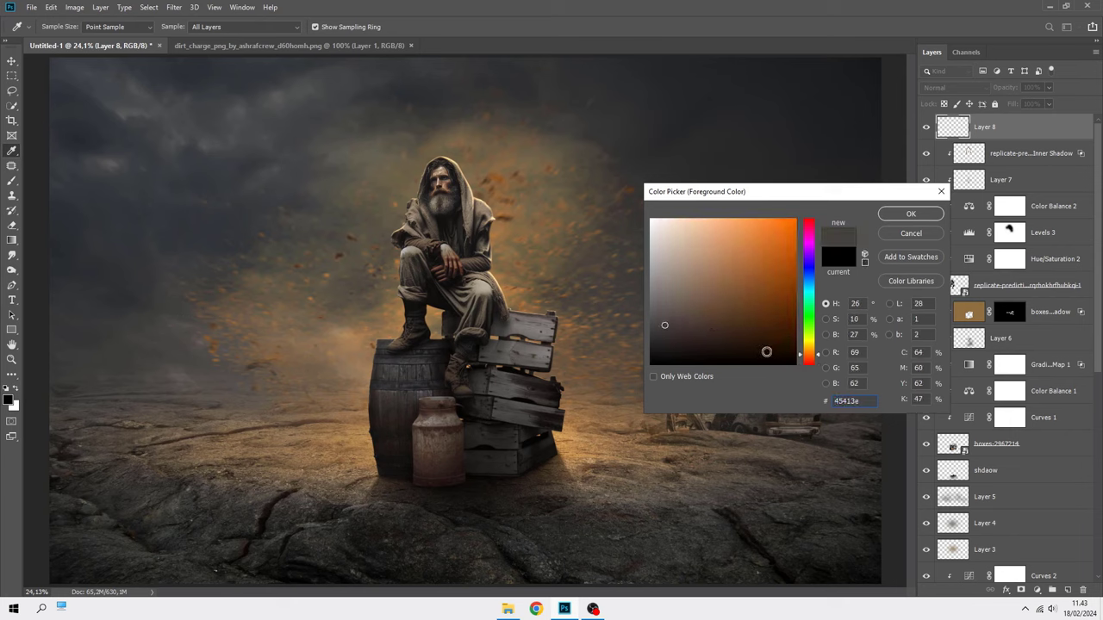
drag(766, 352, 774, 340)
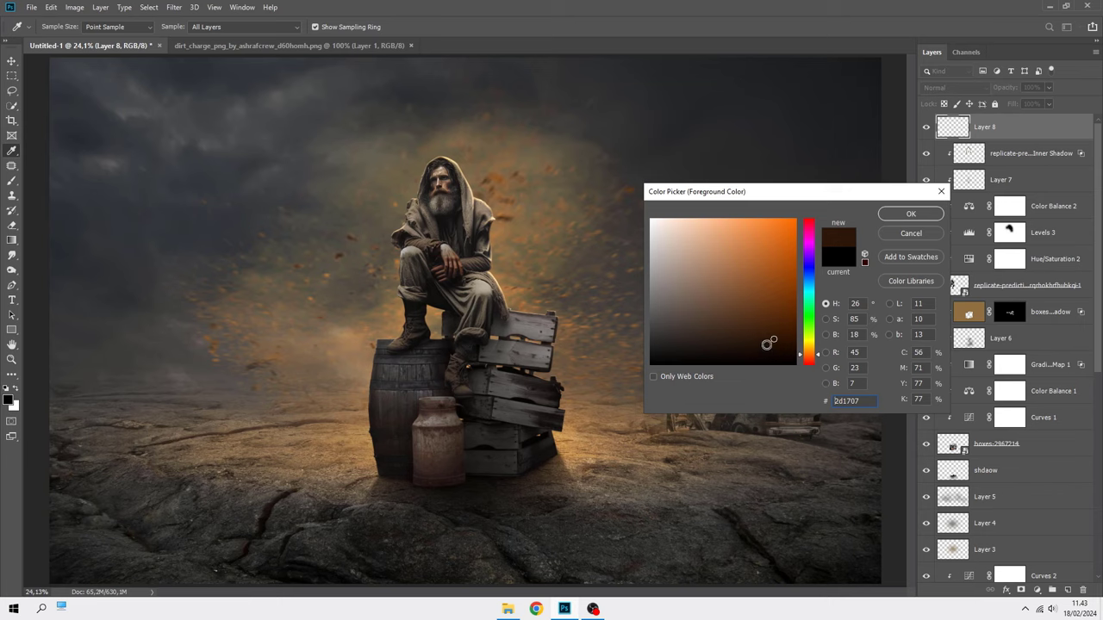
drag(769, 343, 719, 342)
click(910, 213)
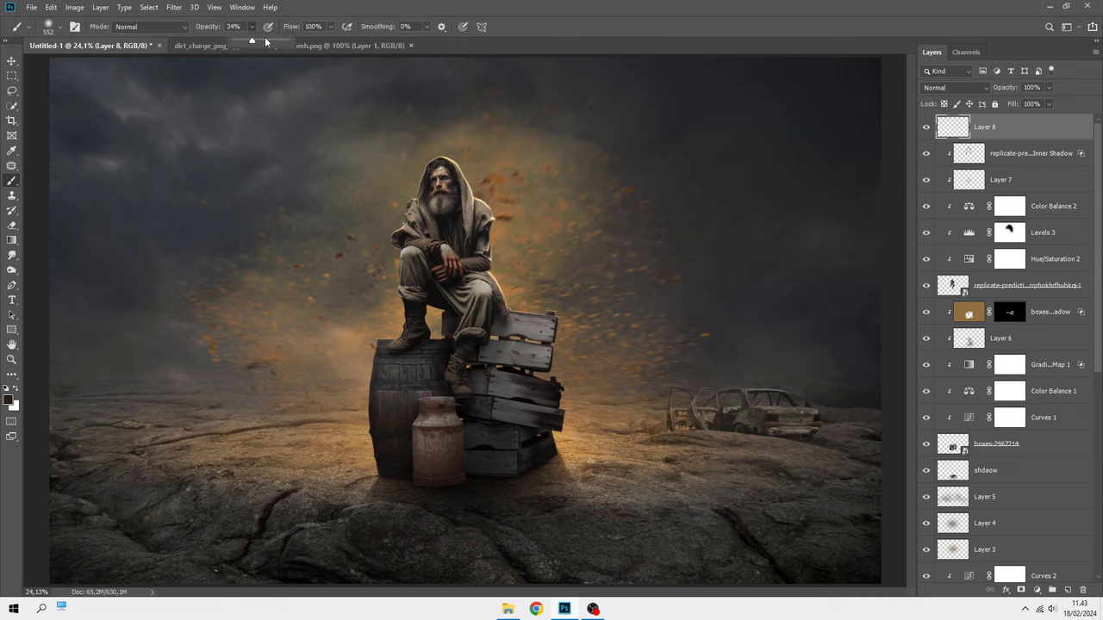
drag(265, 40, 288, 43)
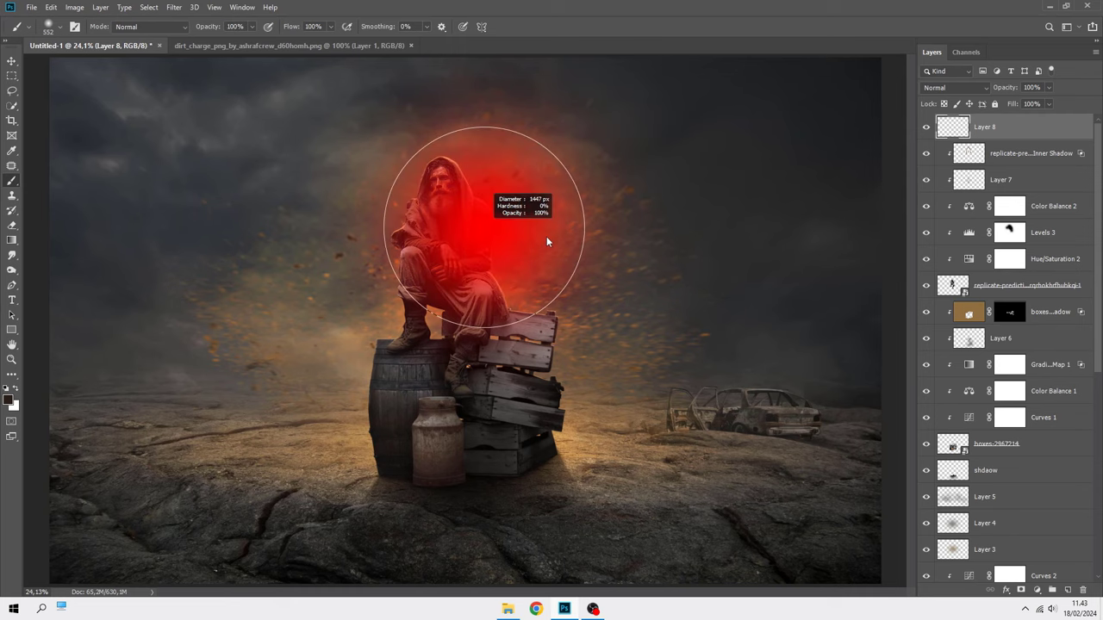
drag(546, 241, 556, 241)
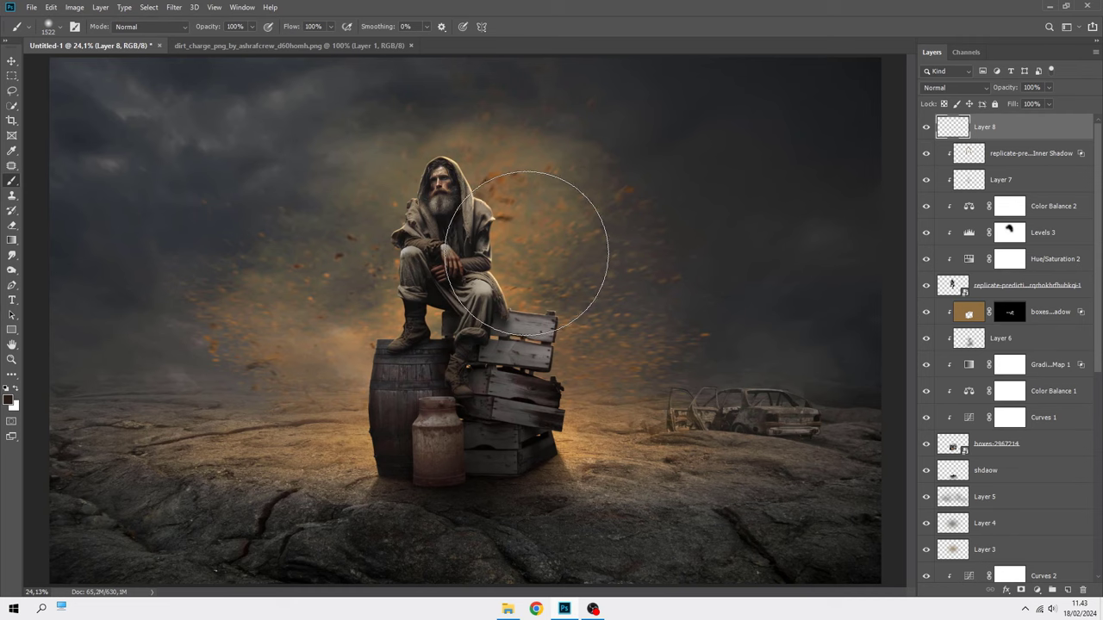
click(526, 253)
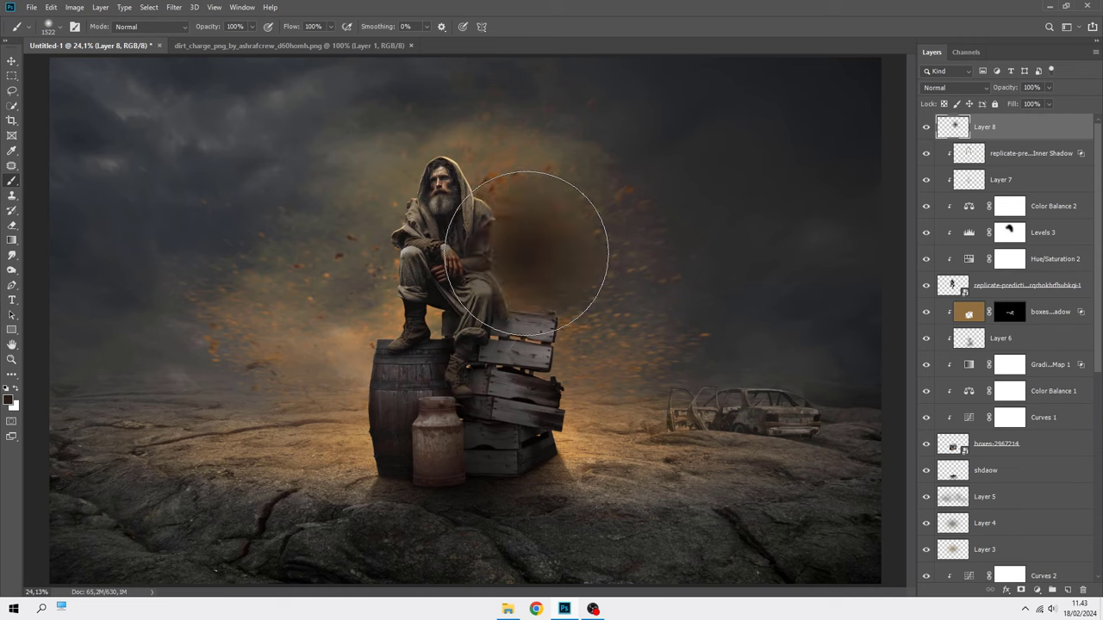
- Set the glow to Linear Dodge (Add) at 71%, duplicate it and shift the copy left and down
click(950, 89)
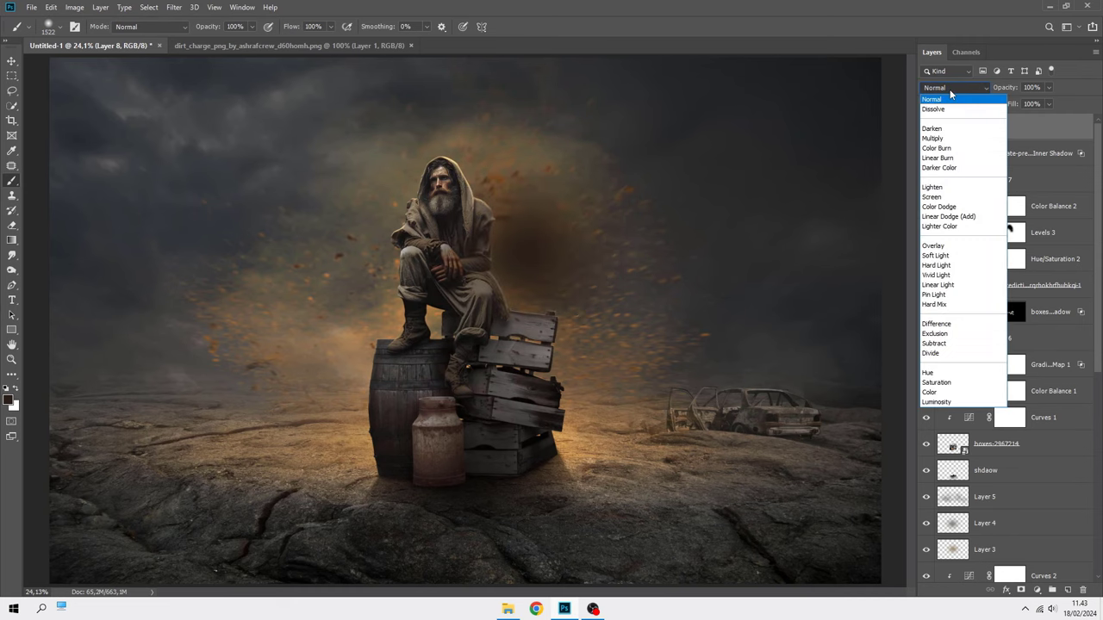
click(959, 217)
click(925, 127)
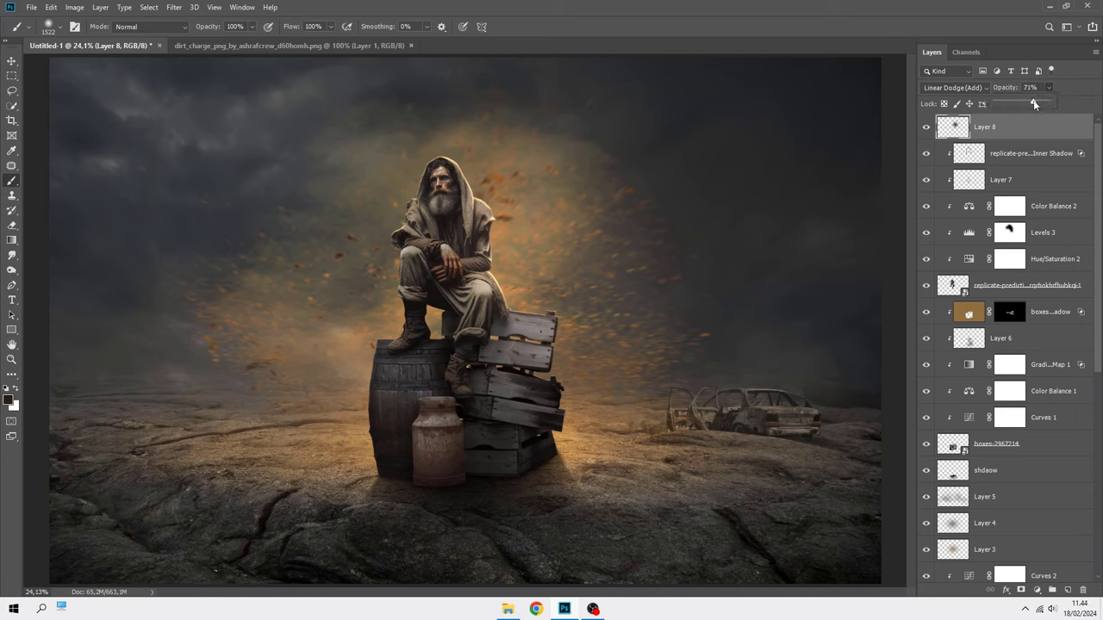
click(954, 127)
click(925, 128)
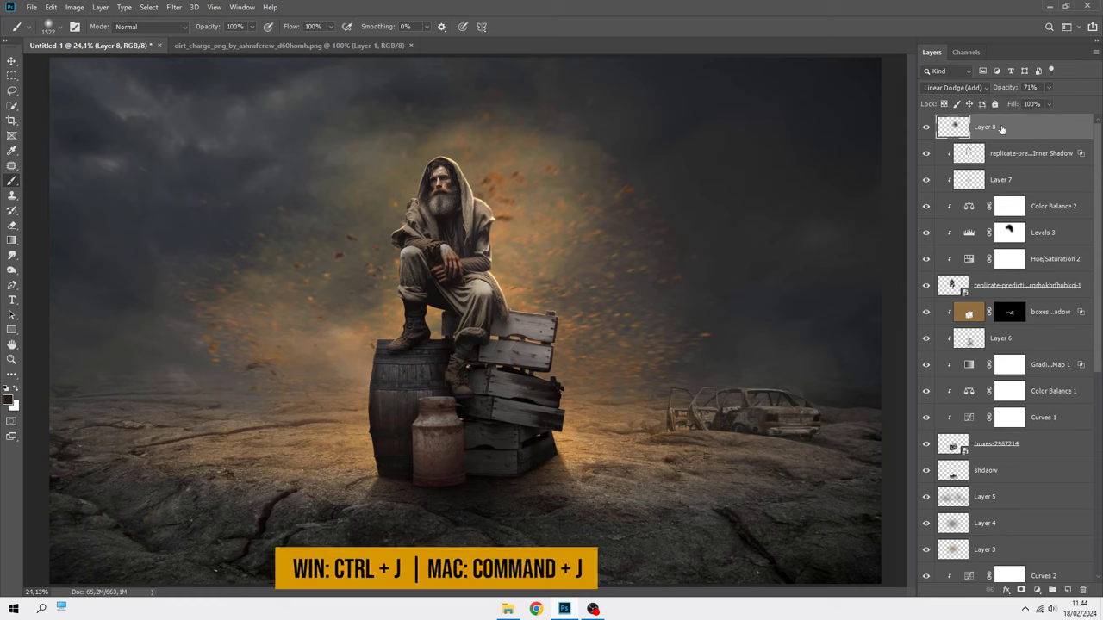
key(ctrl+j)
key(v)
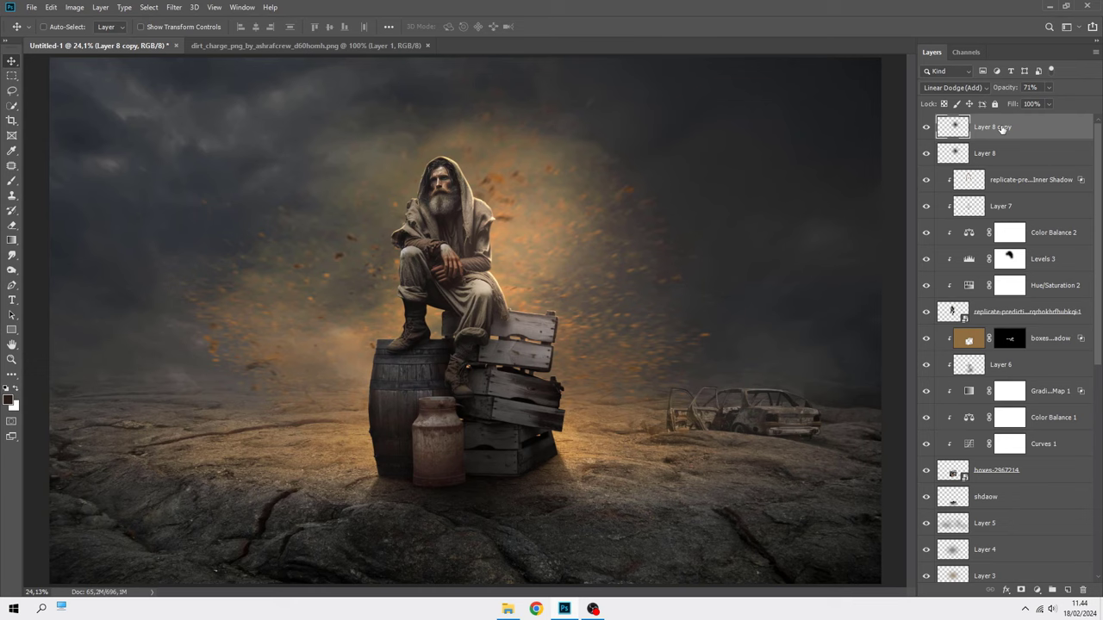
mouse_move(505, 249)
mouse_down()
mouse_move(331, 322)
mouse_move(354, 362)
mouse_move(361, 345)
mouse_up()
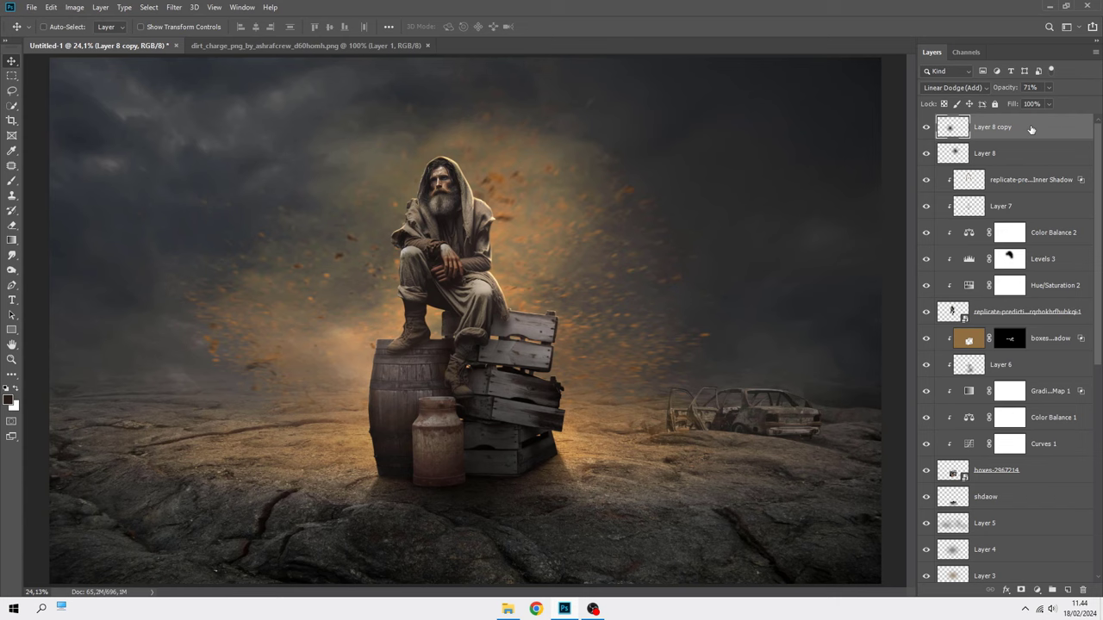
- Add a top Selective Color layer with the Blacks' black amount at -2, toggling it to compare
click(1037, 591)
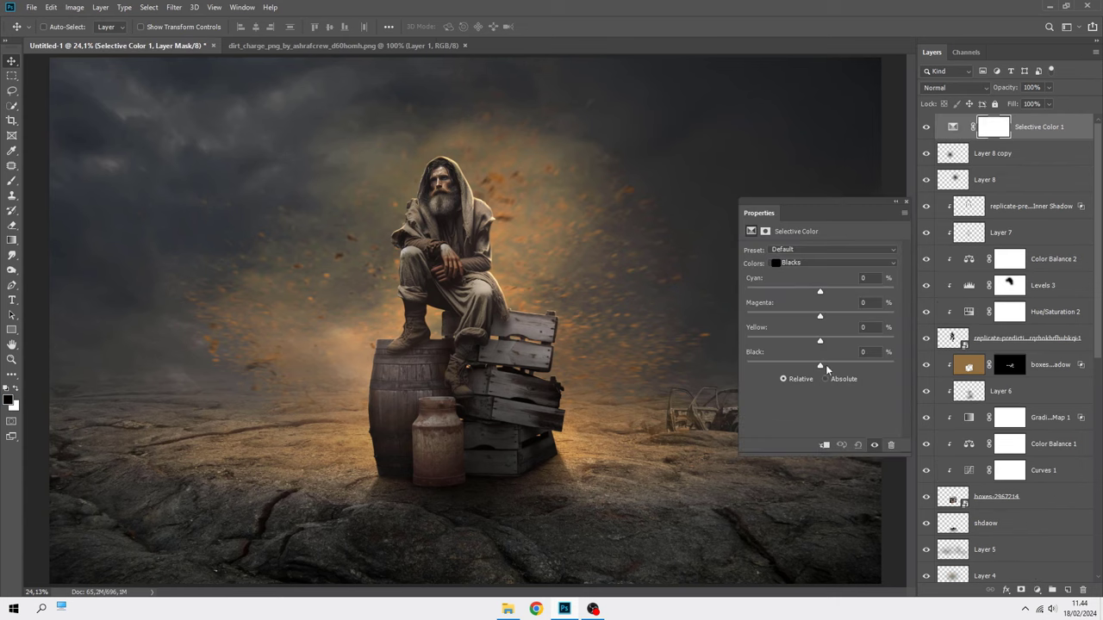
drag(820, 368, 819, 368)
click(926, 128)
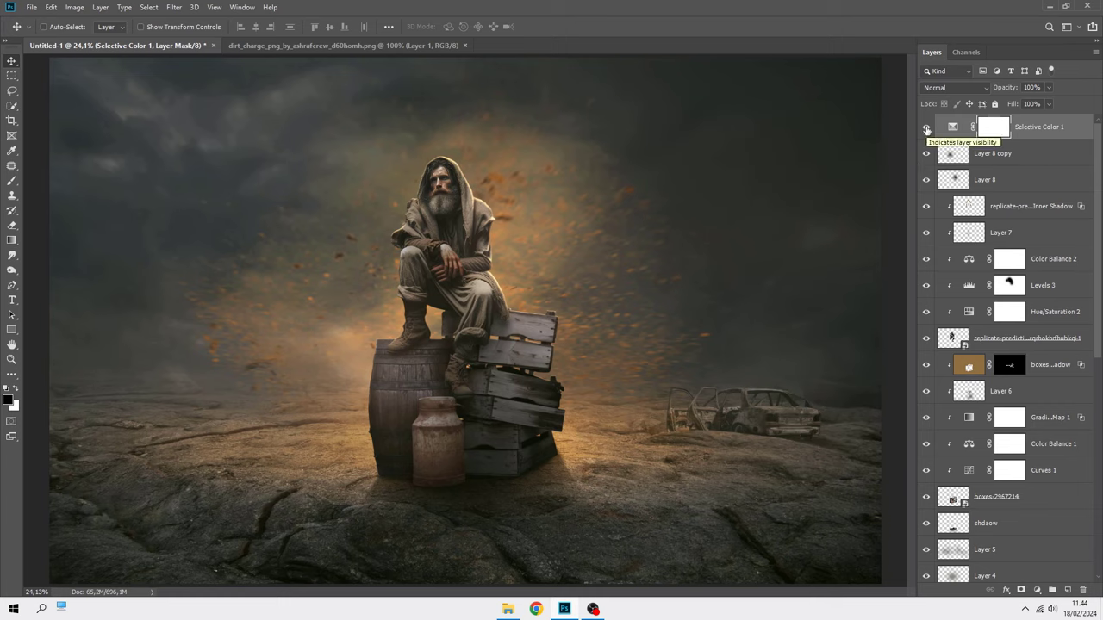
click(1030, 135)
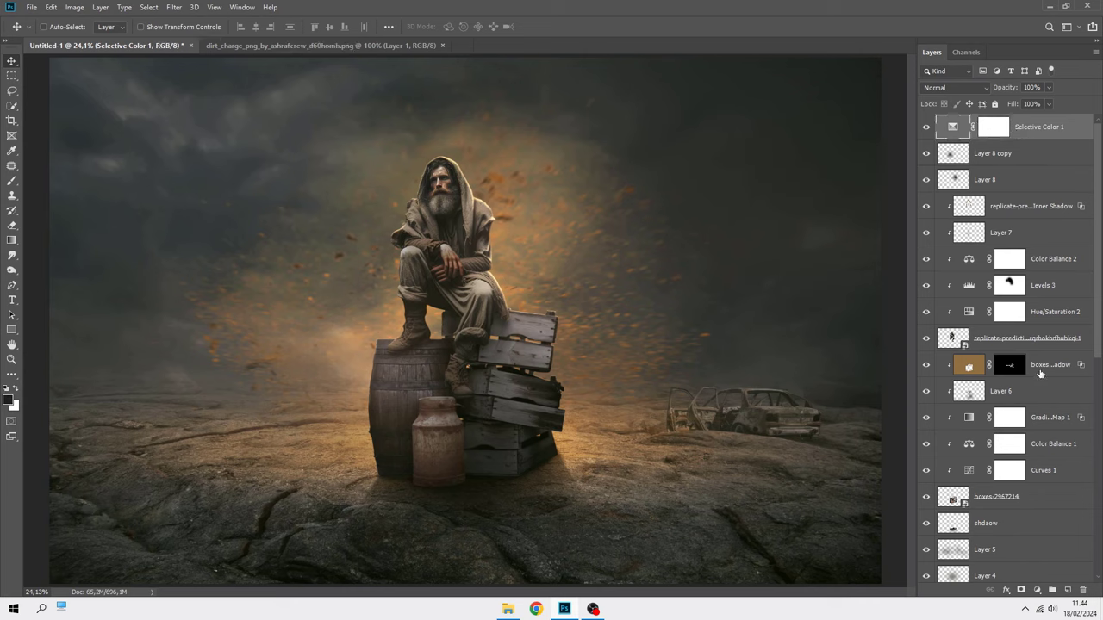
- Add a Color Lookup layer using Candlelight.CUBE and lower its opacity to 10%
click(1037, 590)
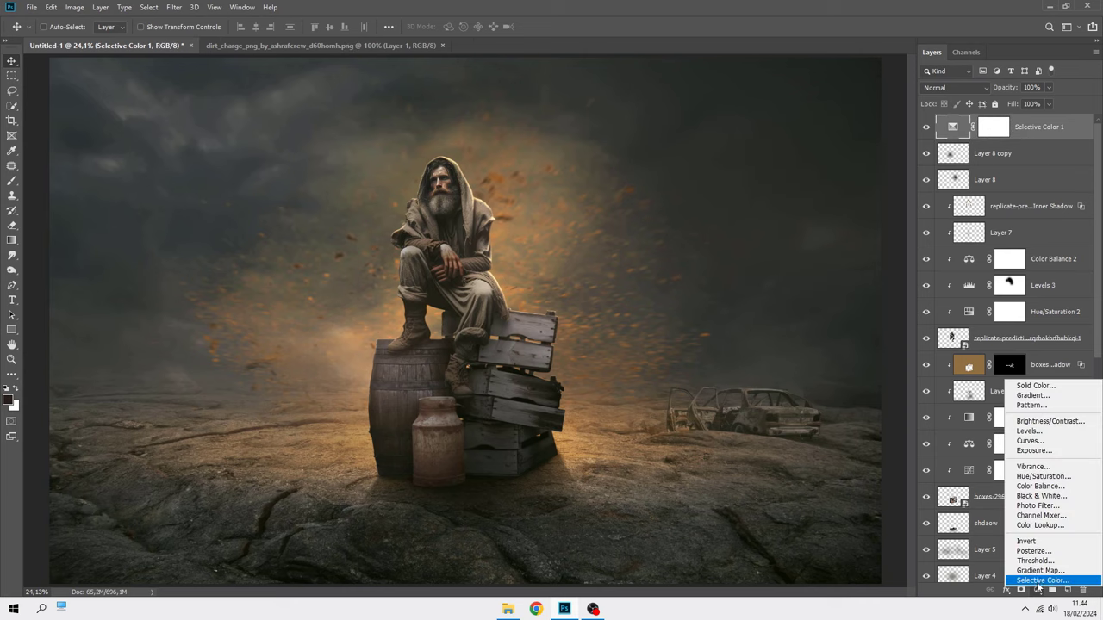
click(1039, 525)
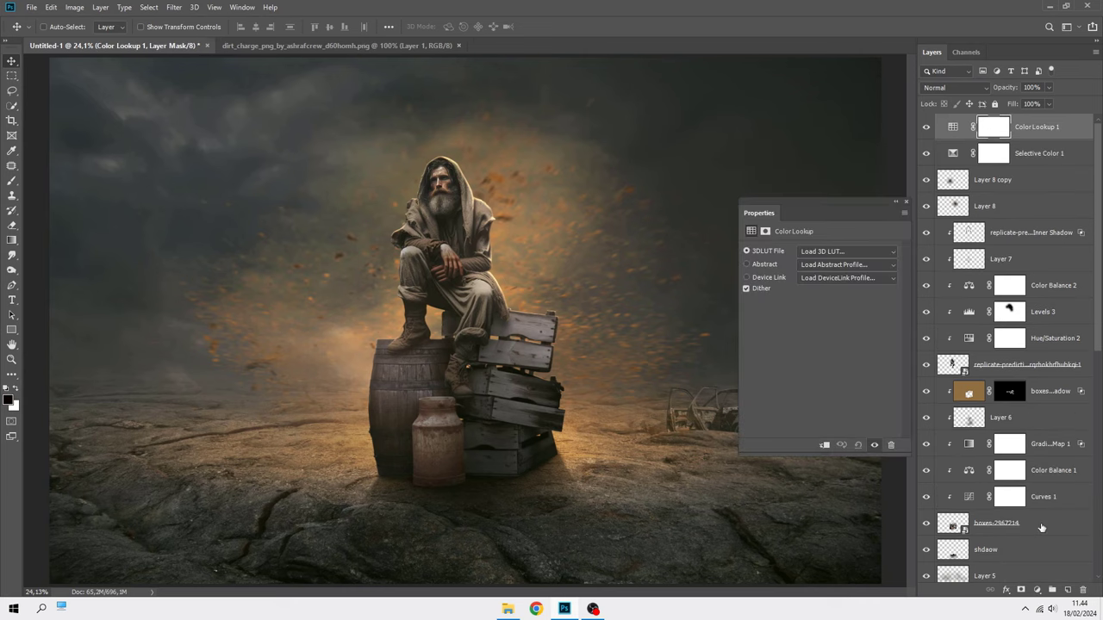
click(840, 251)
click(834, 331)
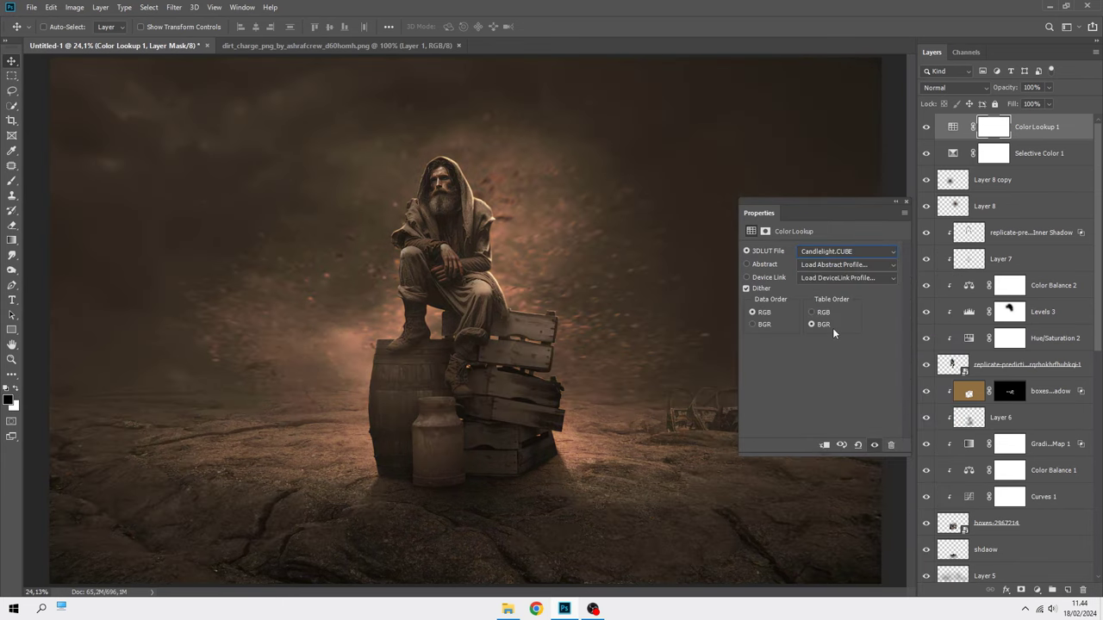
click(906, 203)
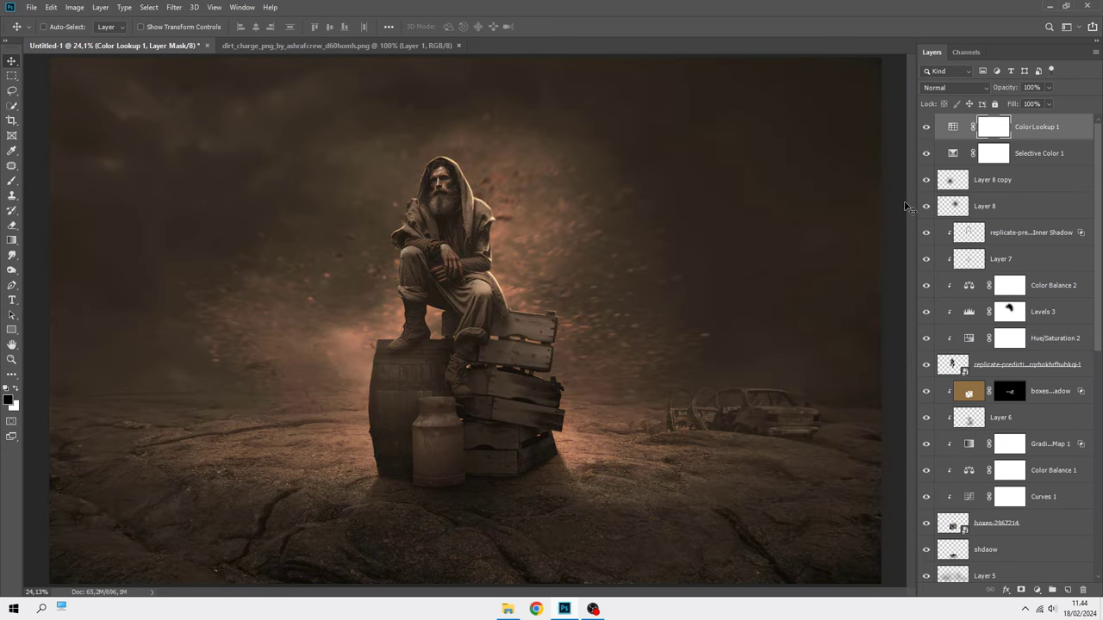
click(1049, 87)
drag(1023, 104, 1001, 107)
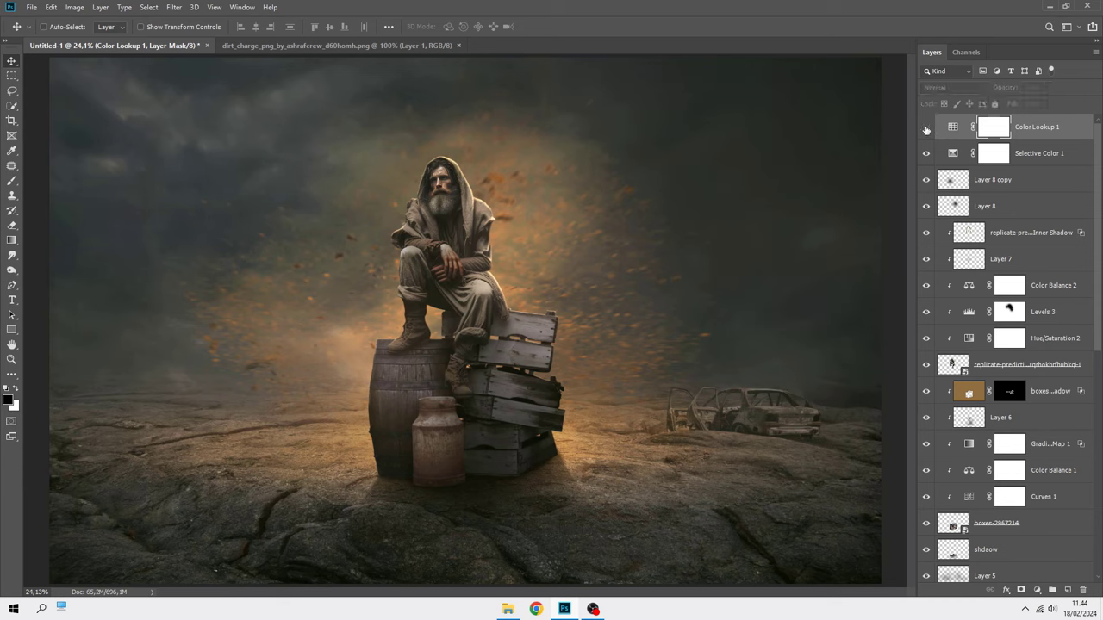
- Fine-tune the Selective Color Blacks to cyan −2 and magenta 0
click(1053, 136)
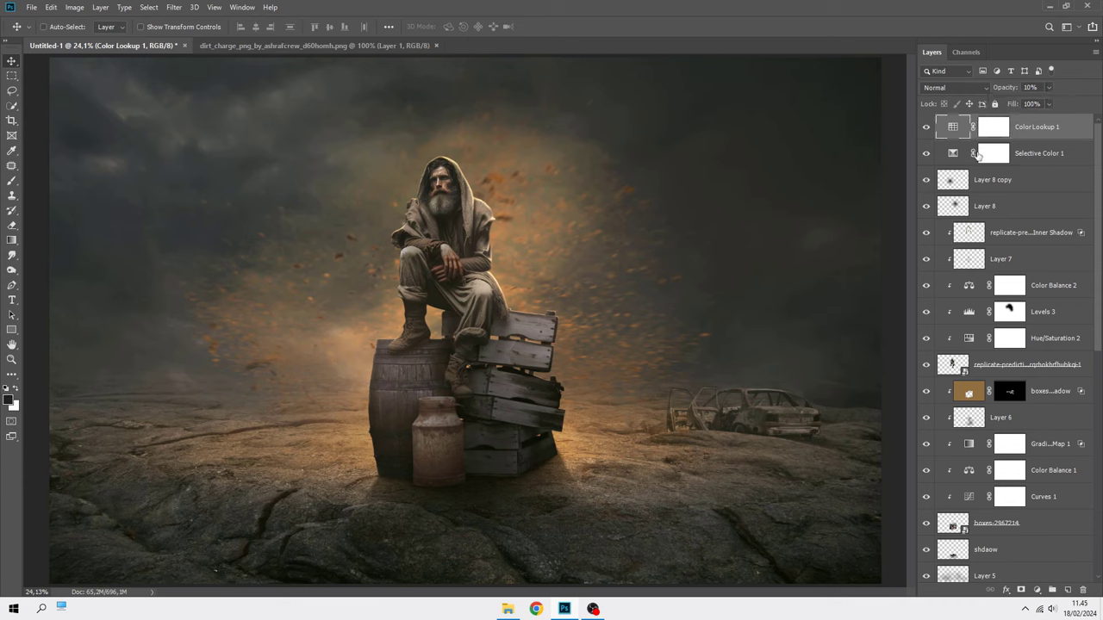
double_click(954, 154)
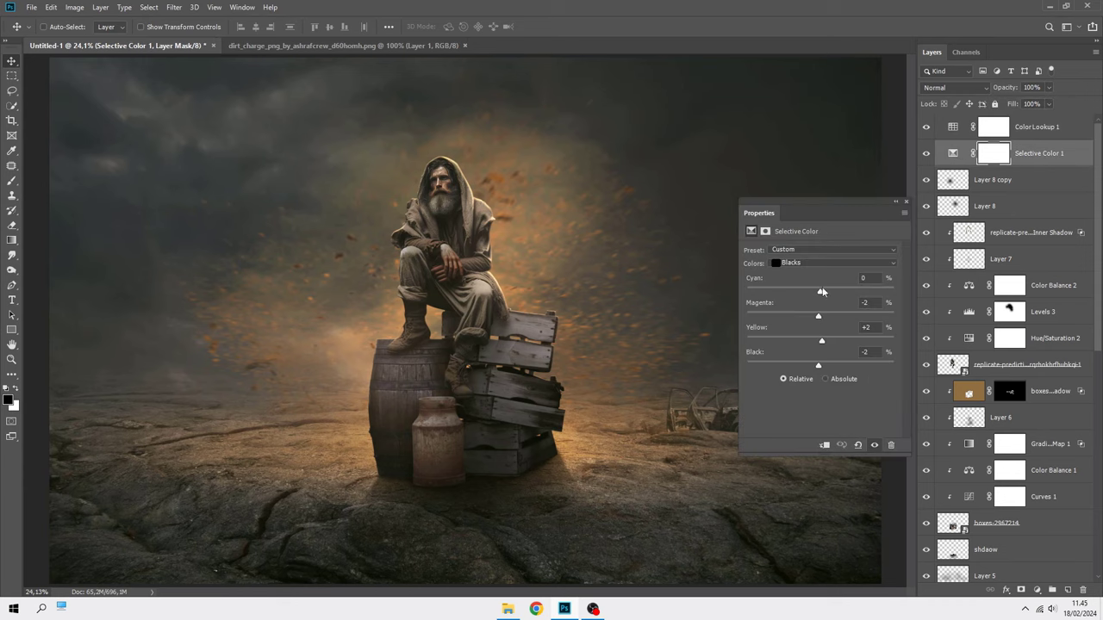
drag(820, 292, 819, 293)
drag(818, 294, 821, 317)
click(905, 202)
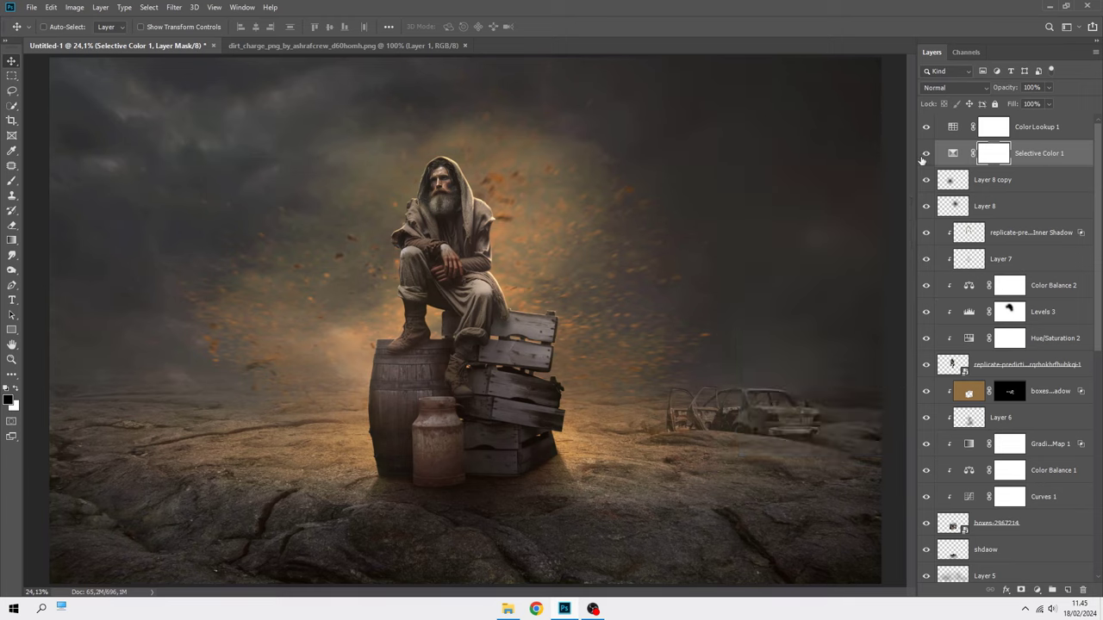
click(1049, 131)
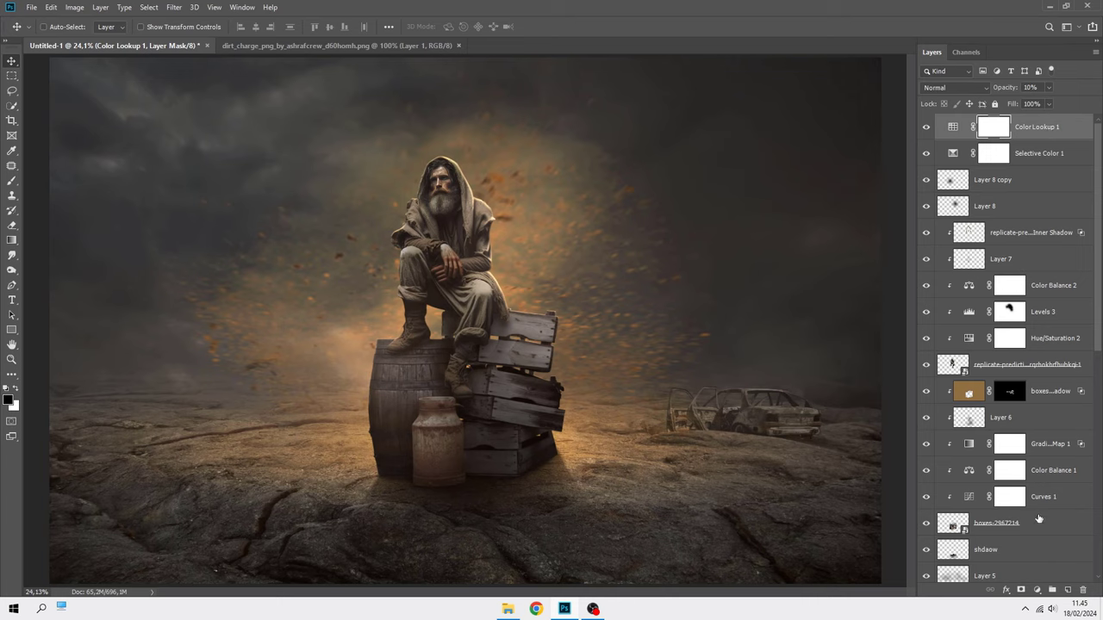
- Add a black-to-white Gradient Map layer at 18% opacity
click(1036, 591)
click(1040, 576)
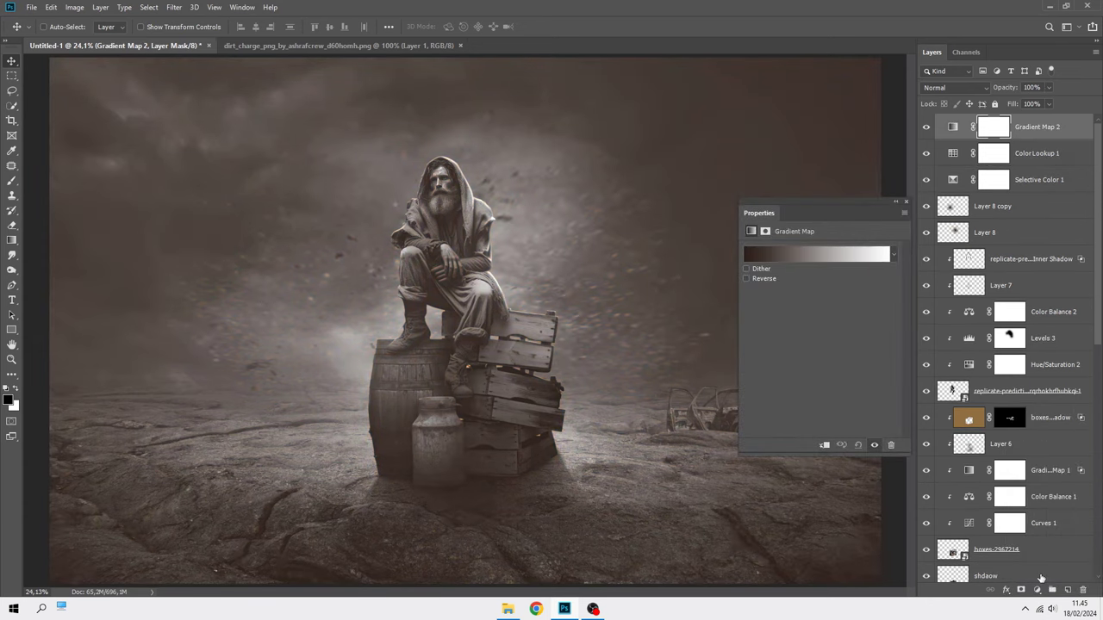
click(893, 256)
click(798, 280)
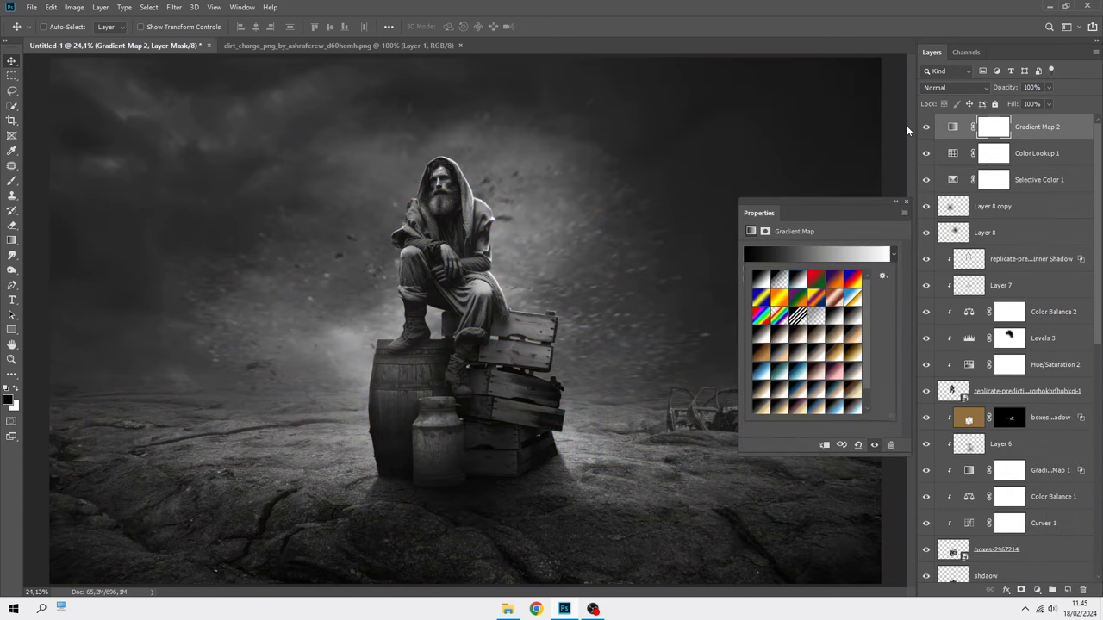
click(904, 201)
click(1048, 87)
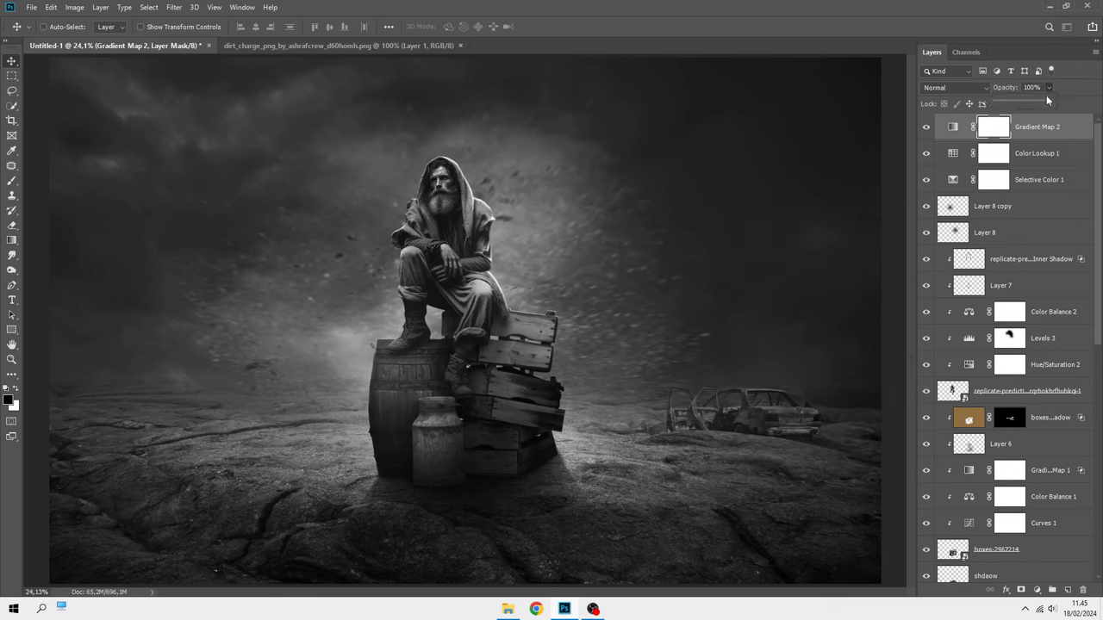
drag(1024, 97, 1006, 102)
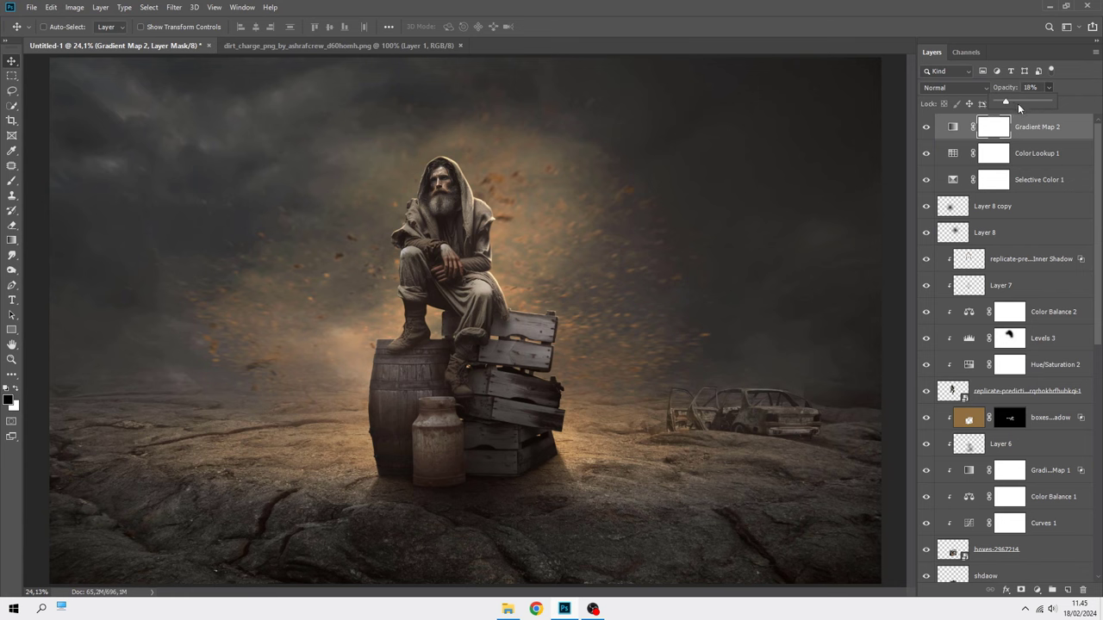
click(1051, 126)
- Split the Gradient Map's Blend If sliders for both ranges, then toggle visibility to compare
right_click(1015, 135)
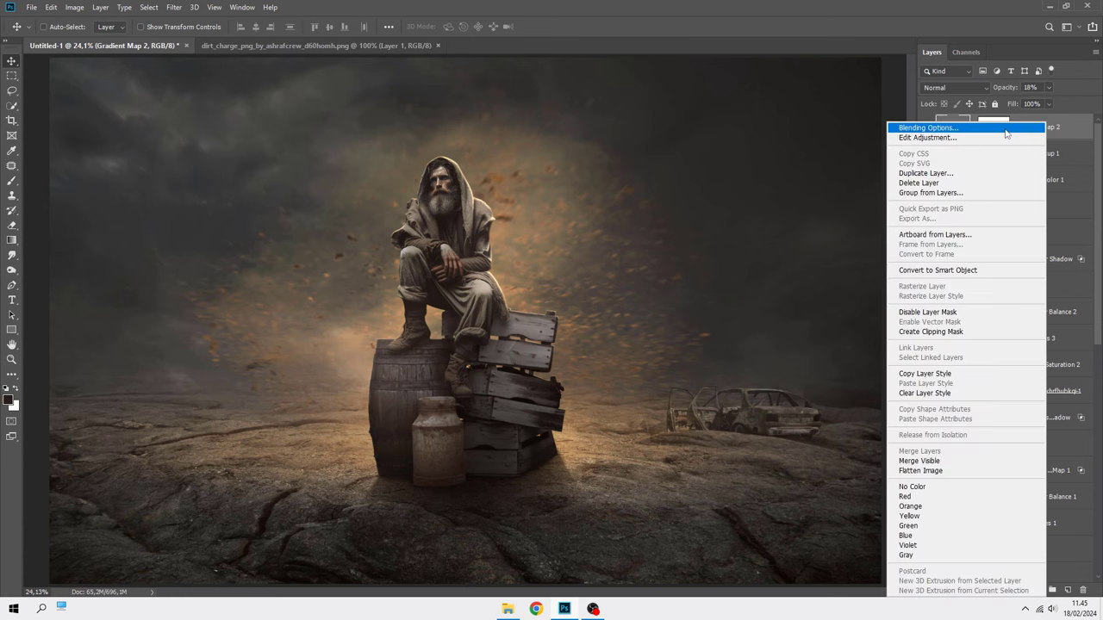
click(1006, 129)
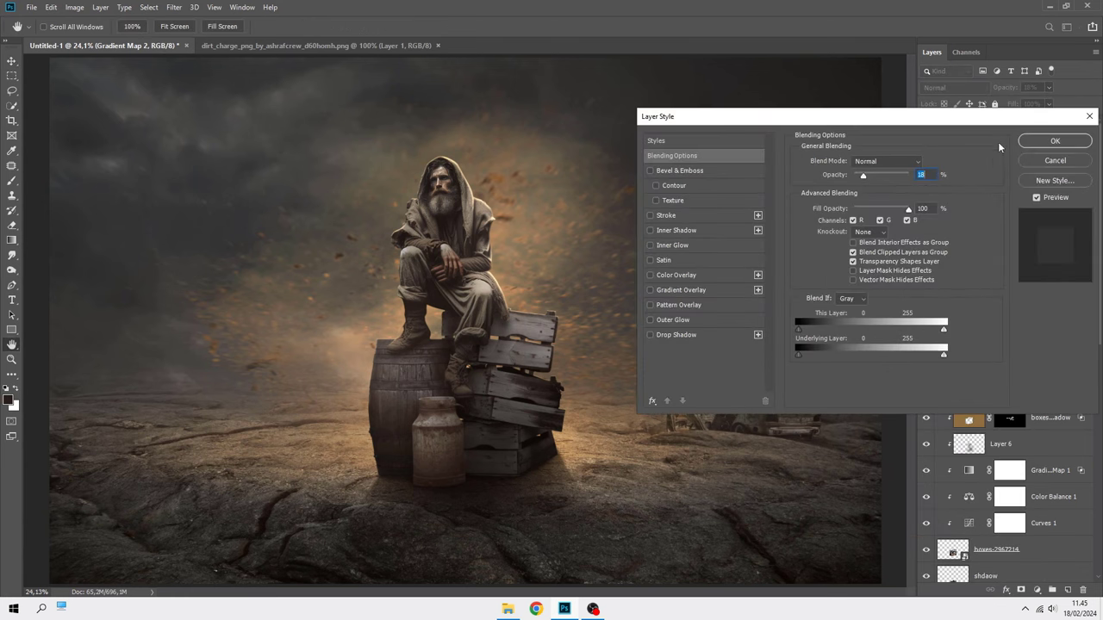
drag(943, 329, 808, 330)
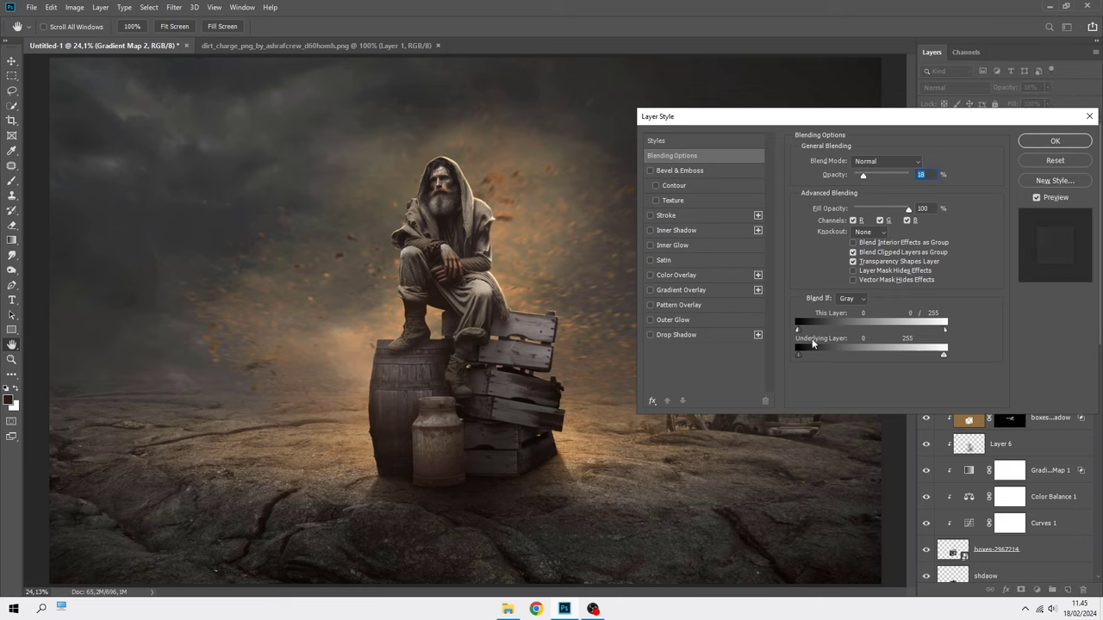
drag(939, 354, 804, 351)
click(1055, 141)
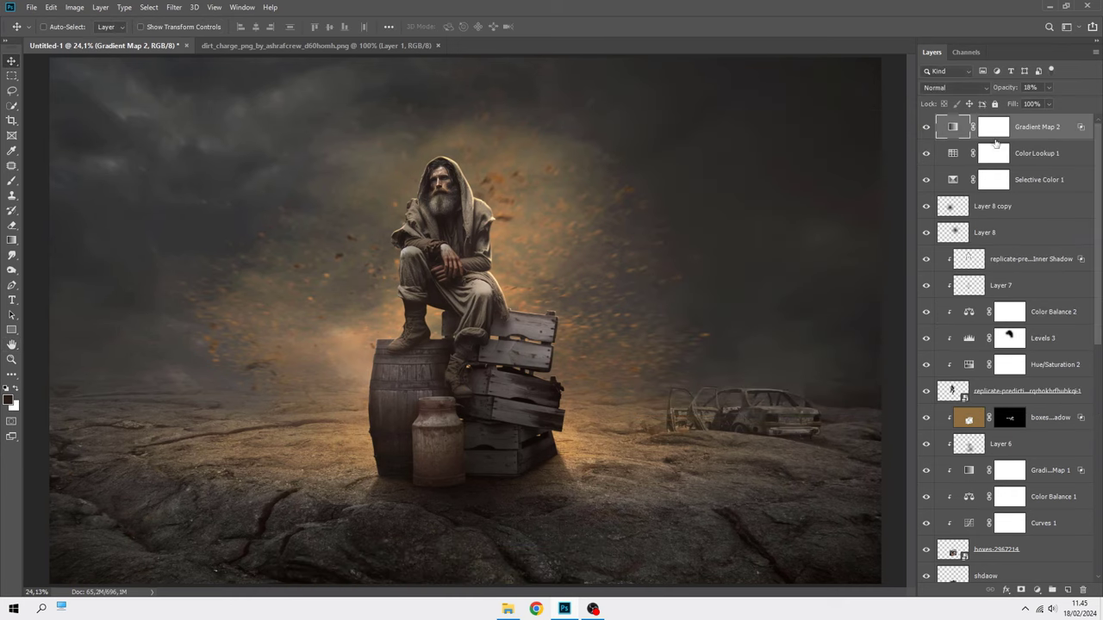
click(928, 129)
- Create a new empty layer and set the brush colour to a tan sampled from the image
click(1068, 590)
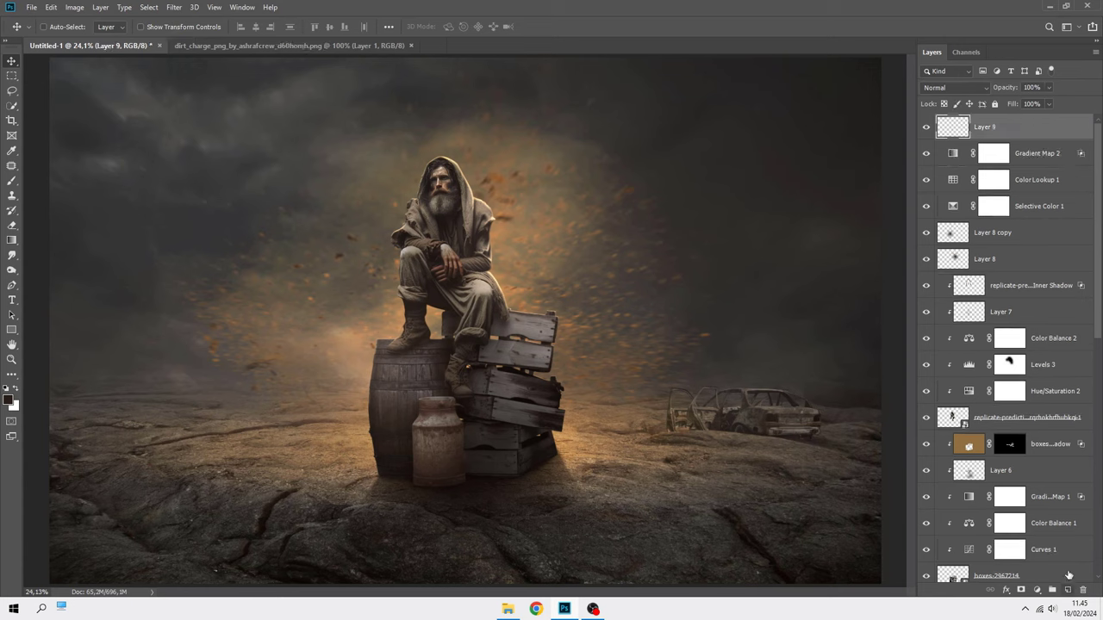
click(16, 181)
click(9, 398)
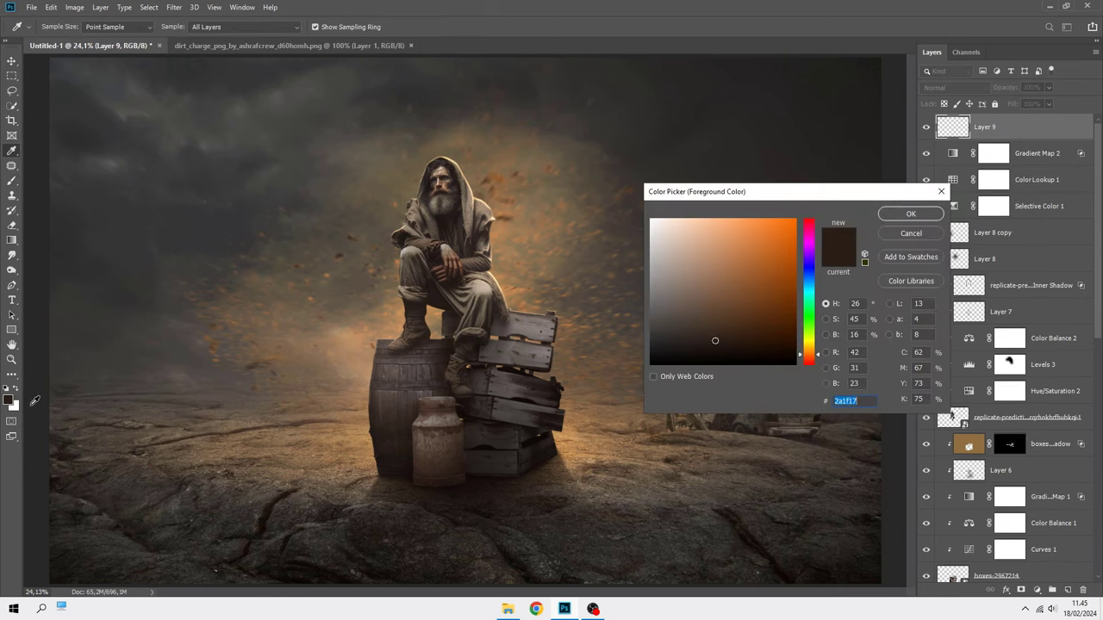
click(433, 349)
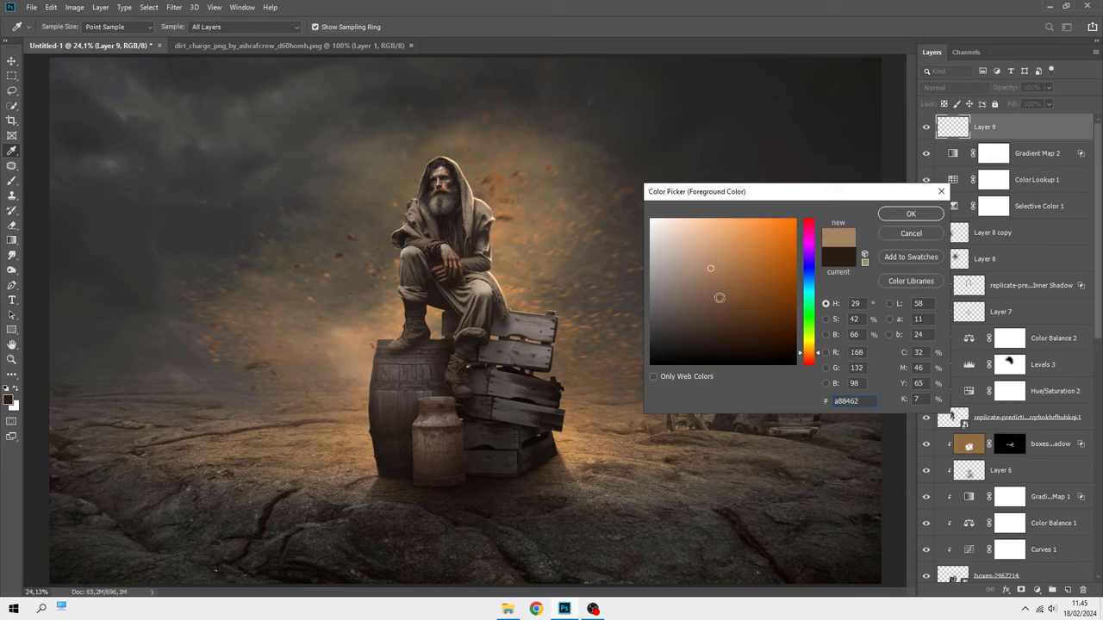
click(905, 215)
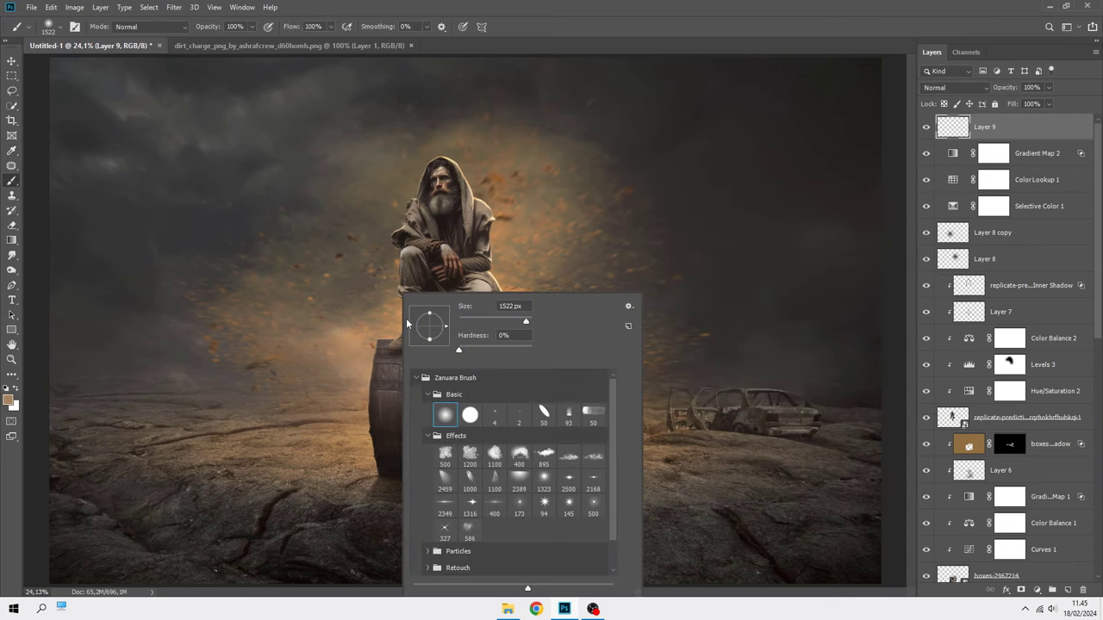
- Paint a faint 9% textured Effects-brush glow around the barrel, milk can and crates
right_click(412, 302)
click(253, 28)
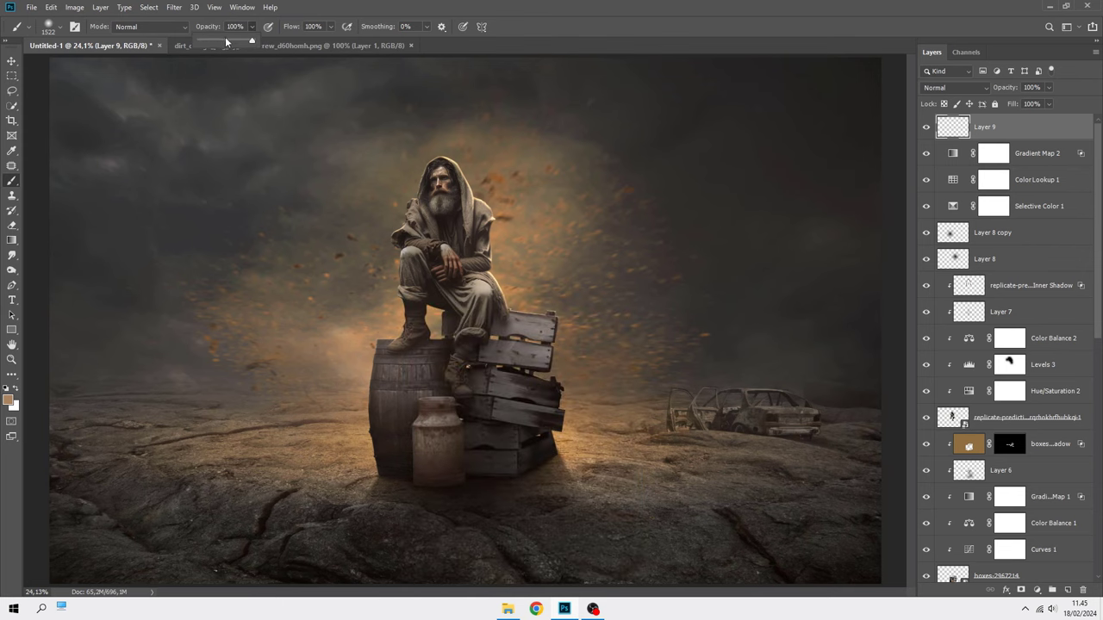
right_click(247, 217)
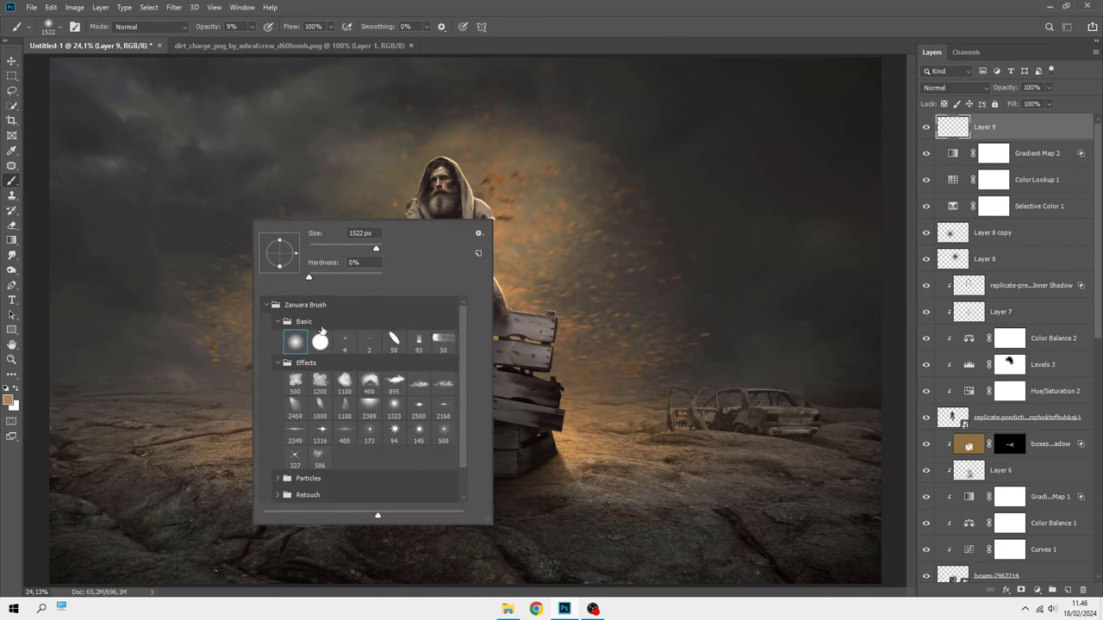
click(320, 380)
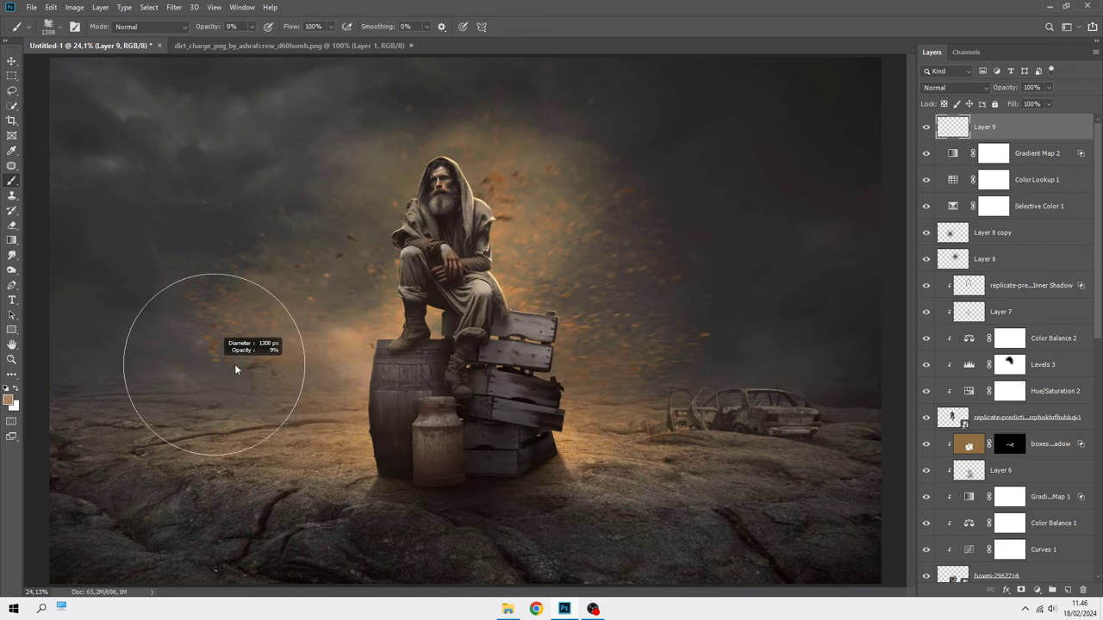
drag(379, 504, 422, 508)
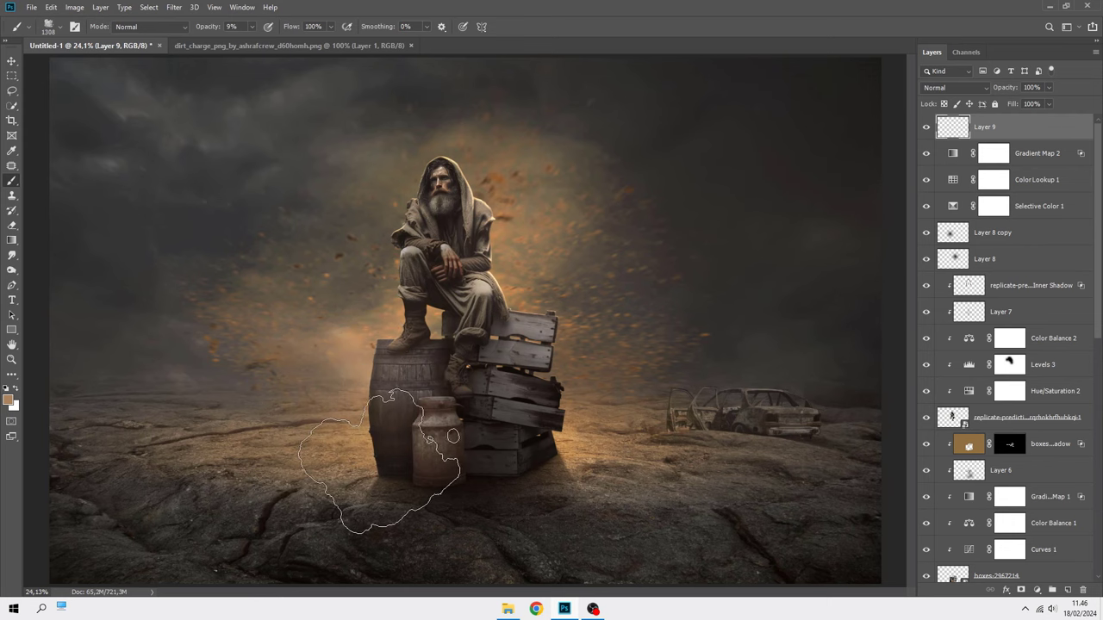
drag(556, 464, 577, 360)
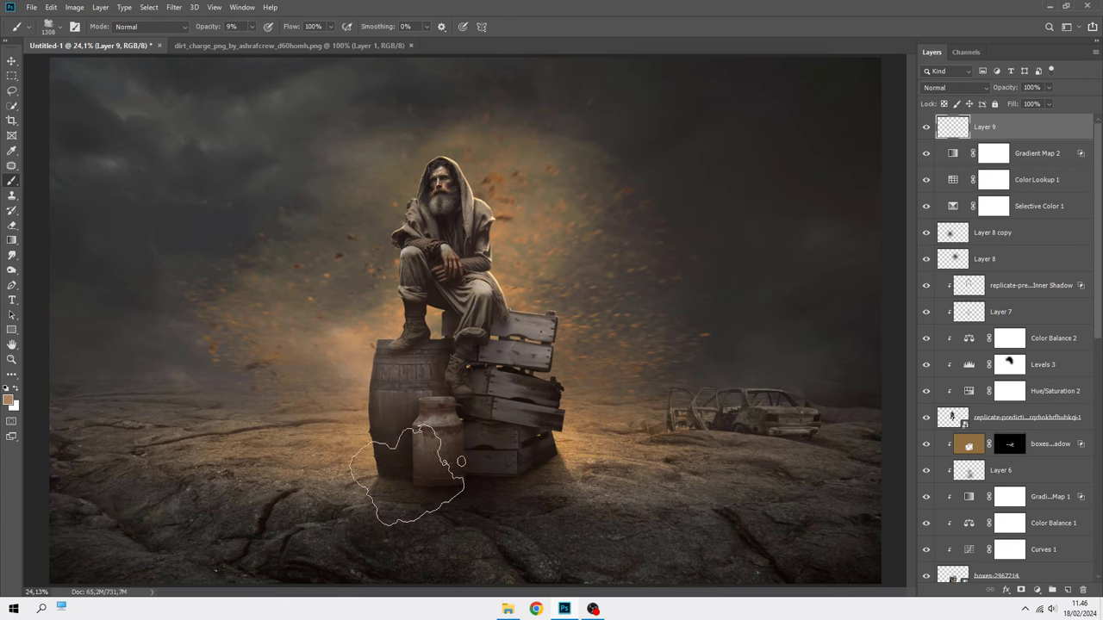
drag(714, 394, 739, 345)
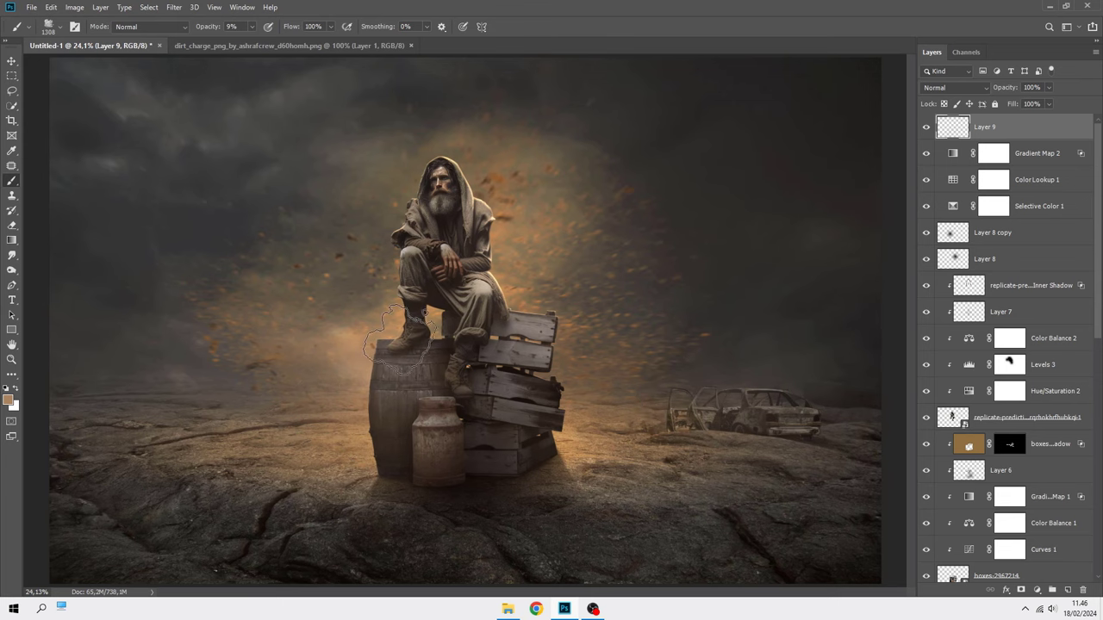
scroll(465, 336, down, 1)
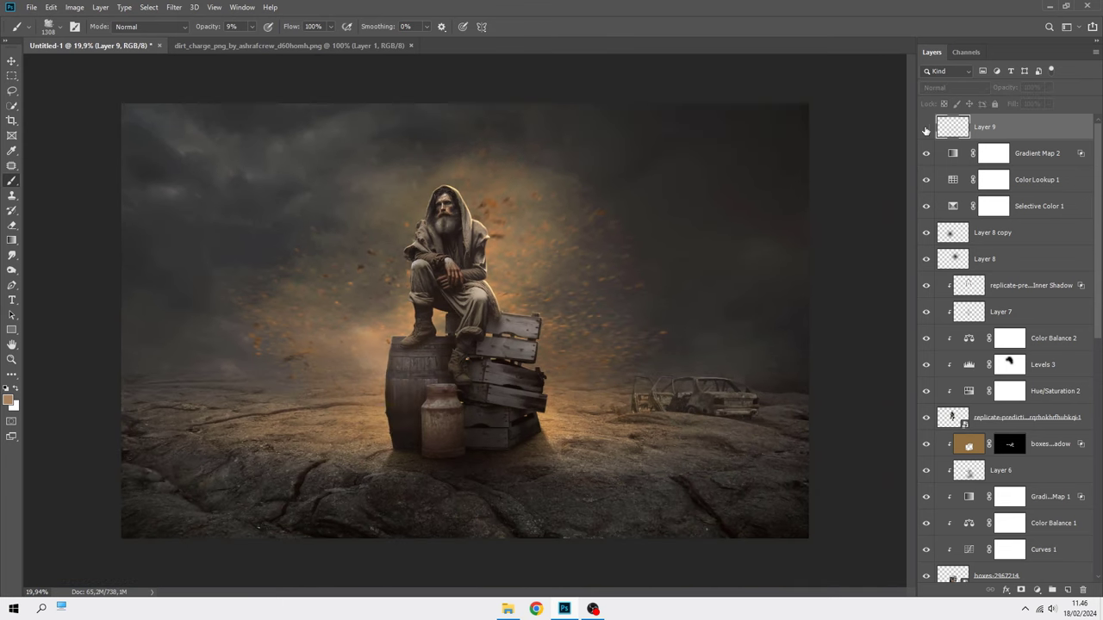
scroll(722, 240, up, 1)
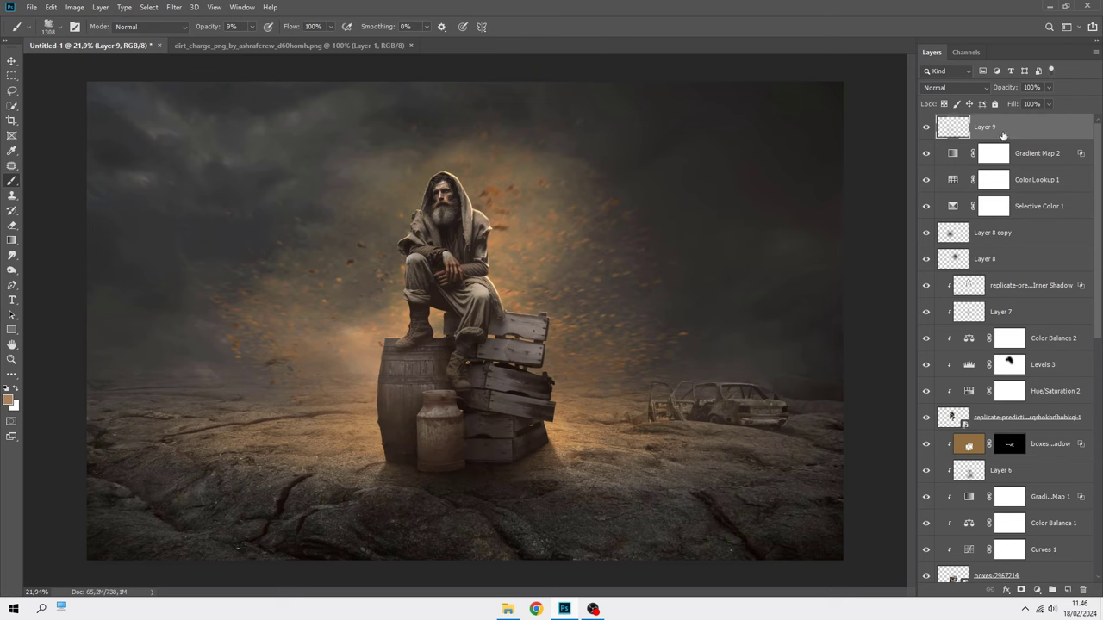
key(v)
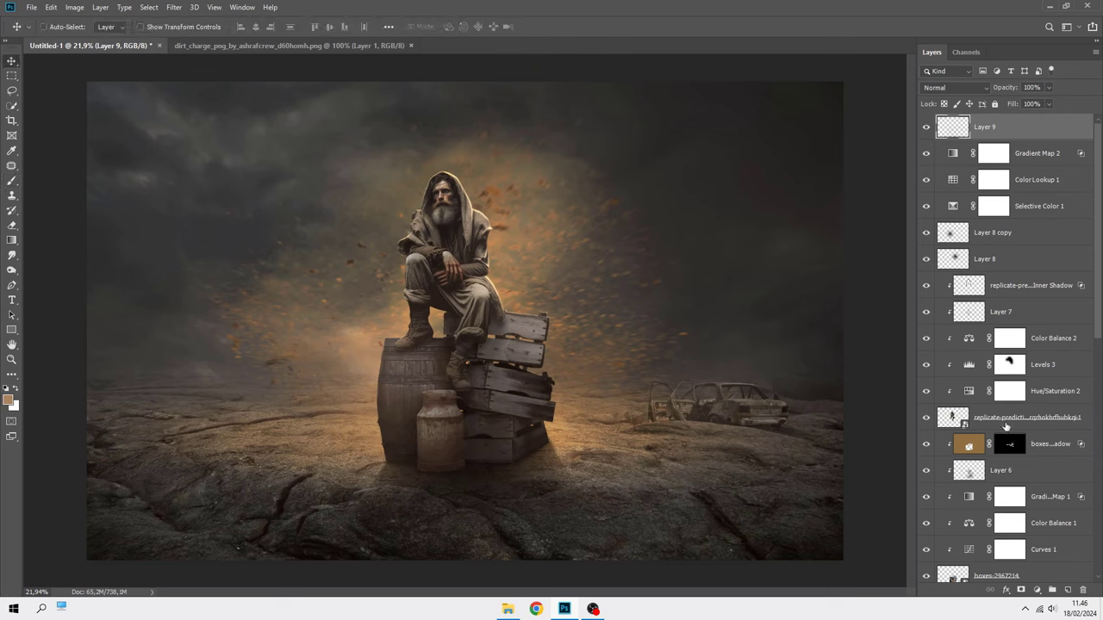
- Add a black-to-white Gradient Map in Screen mode at 40% opacity
click(1040, 591)
click(1048, 569)
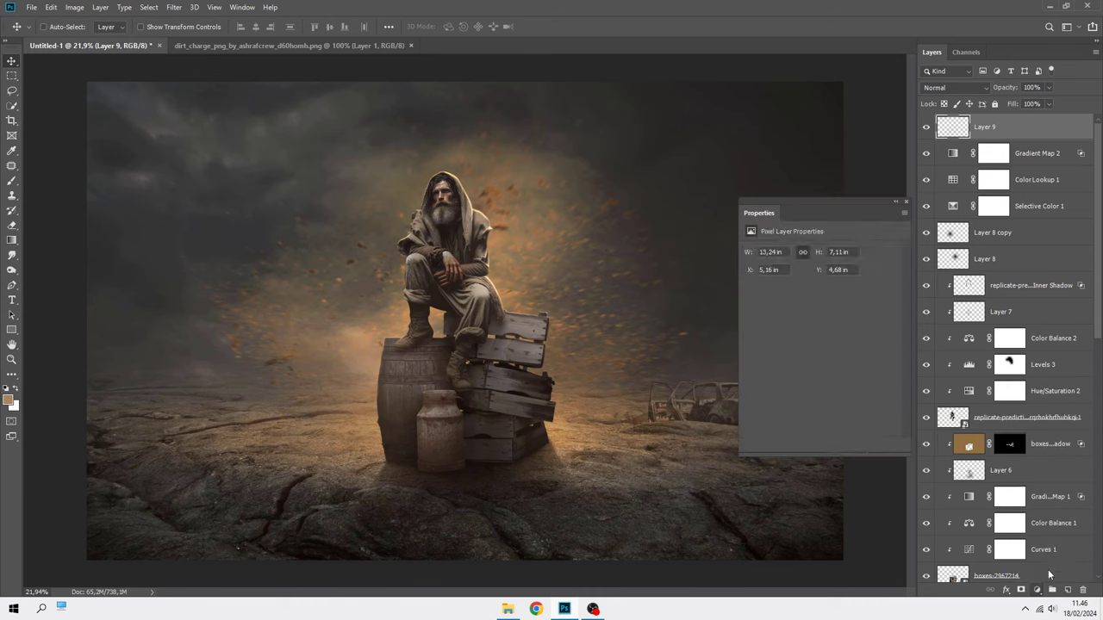
click(893, 254)
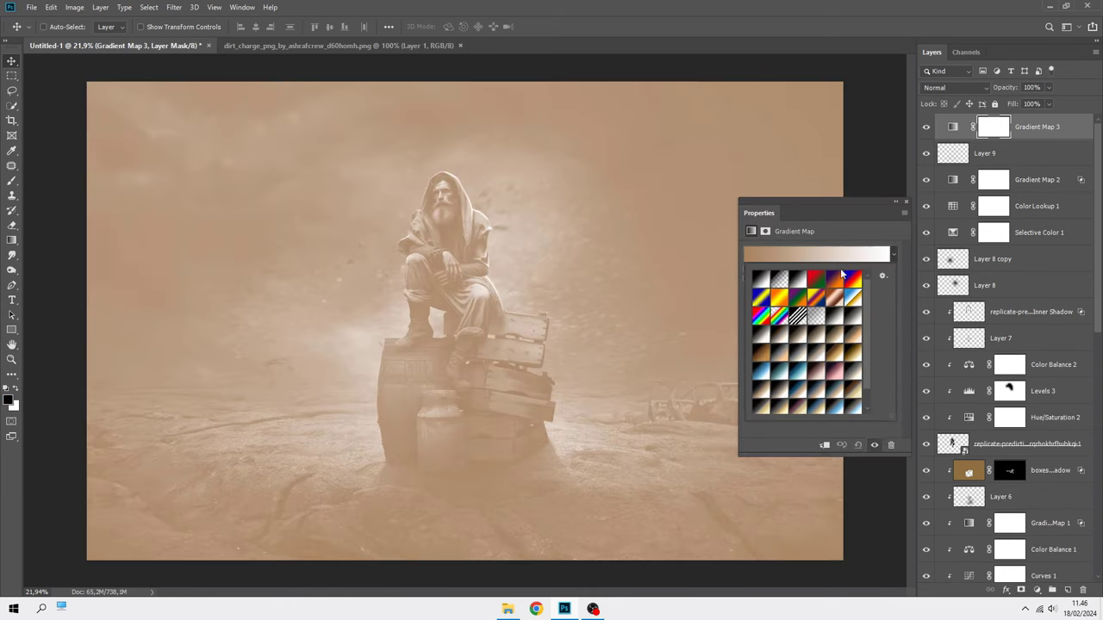
click(801, 281)
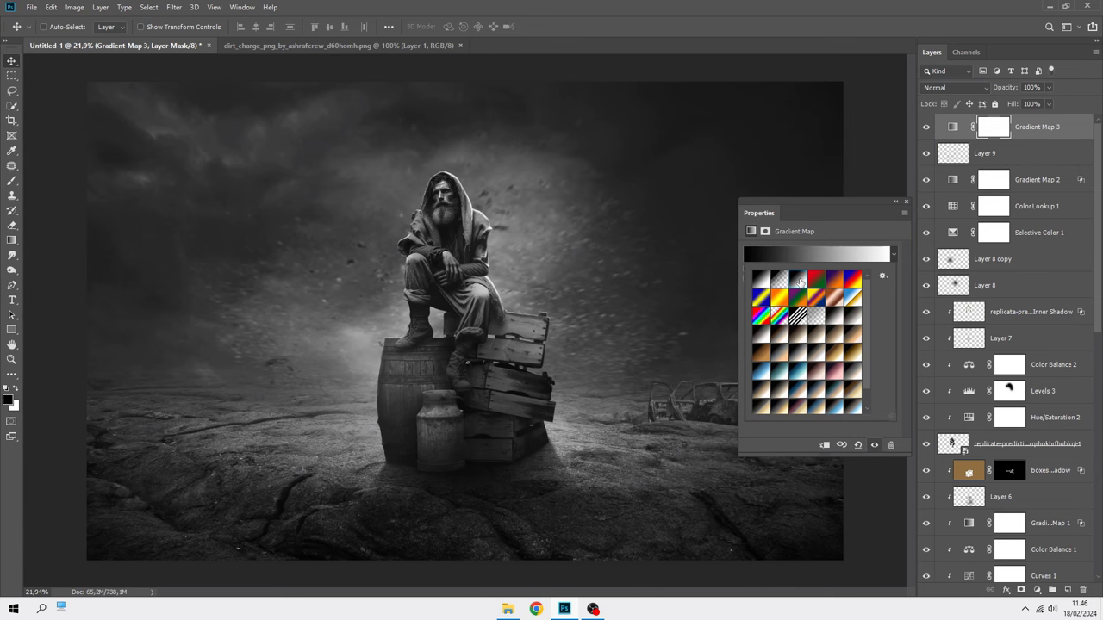
click(935, 89)
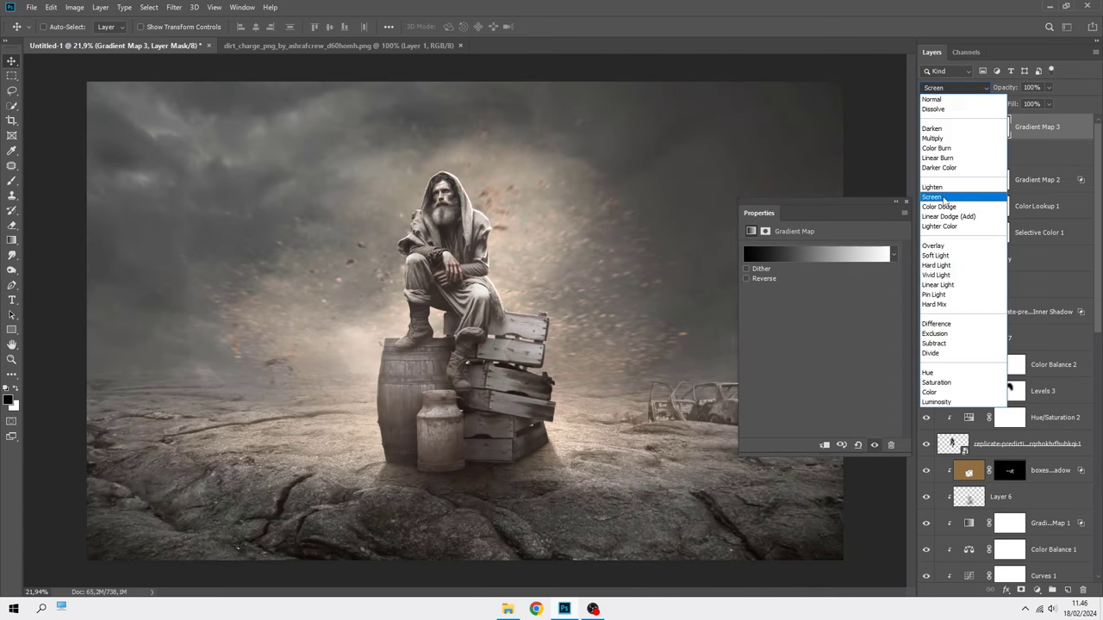
click(943, 198)
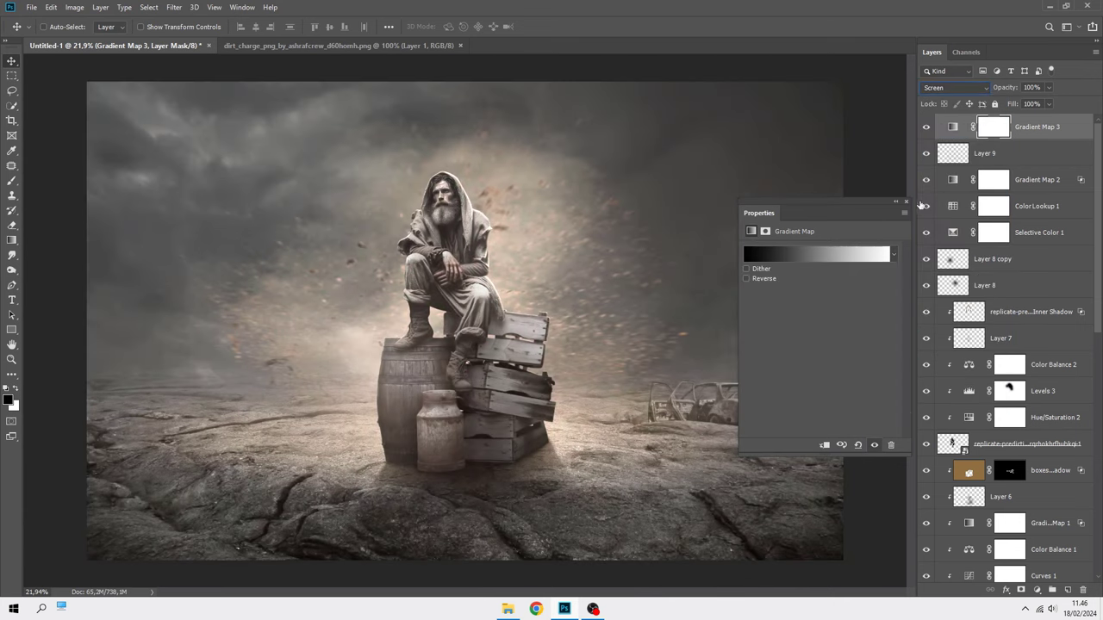
click(906, 203)
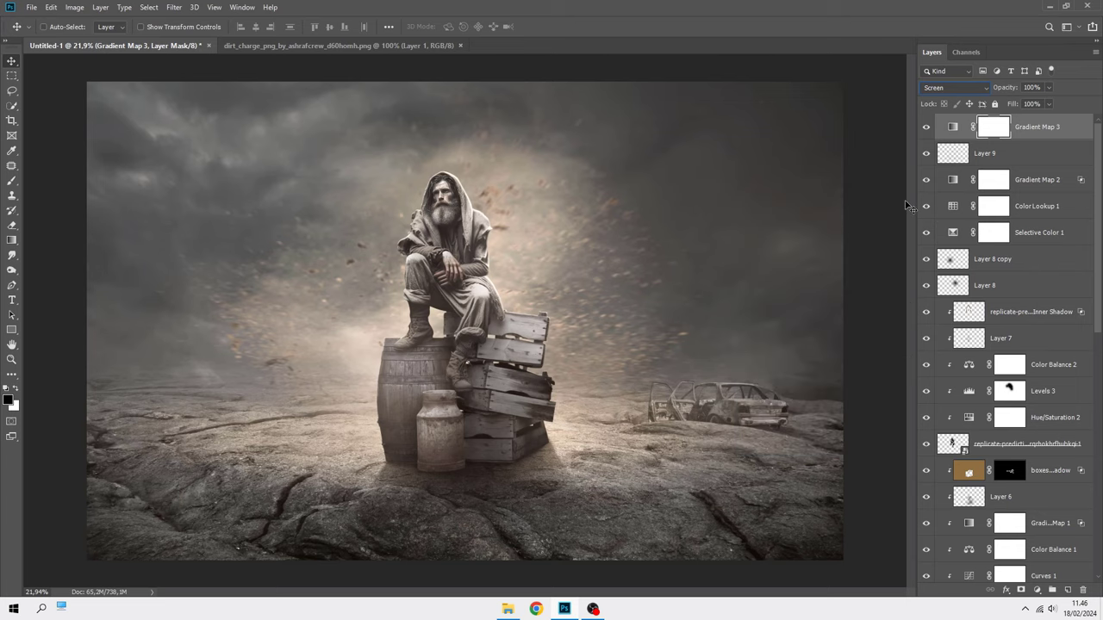
click(1049, 87)
drag(1050, 102, 1016, 105)
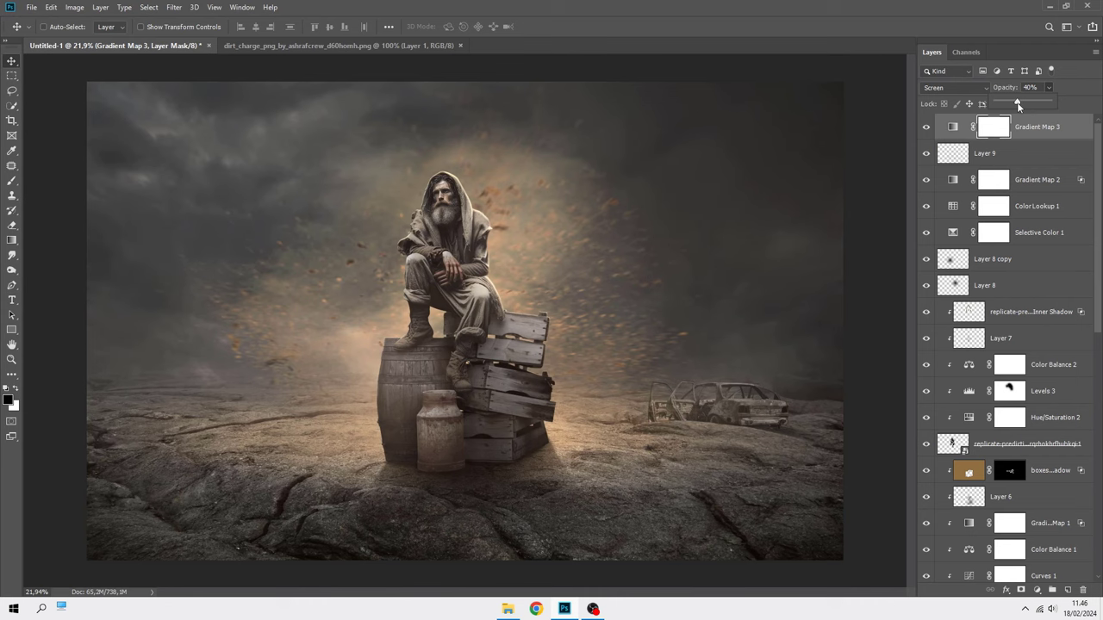
- Split Gradient Map 3's Blend If sliders so it only lifts brighter tones
click(1021, 127)
right_click(1031, 138)
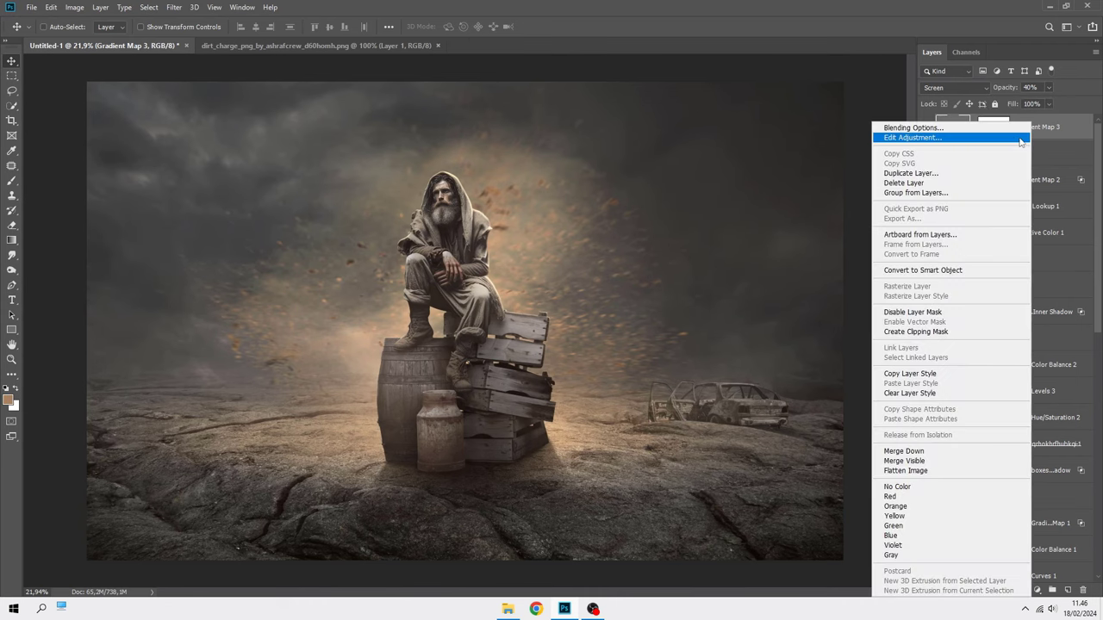
click(990, 128)
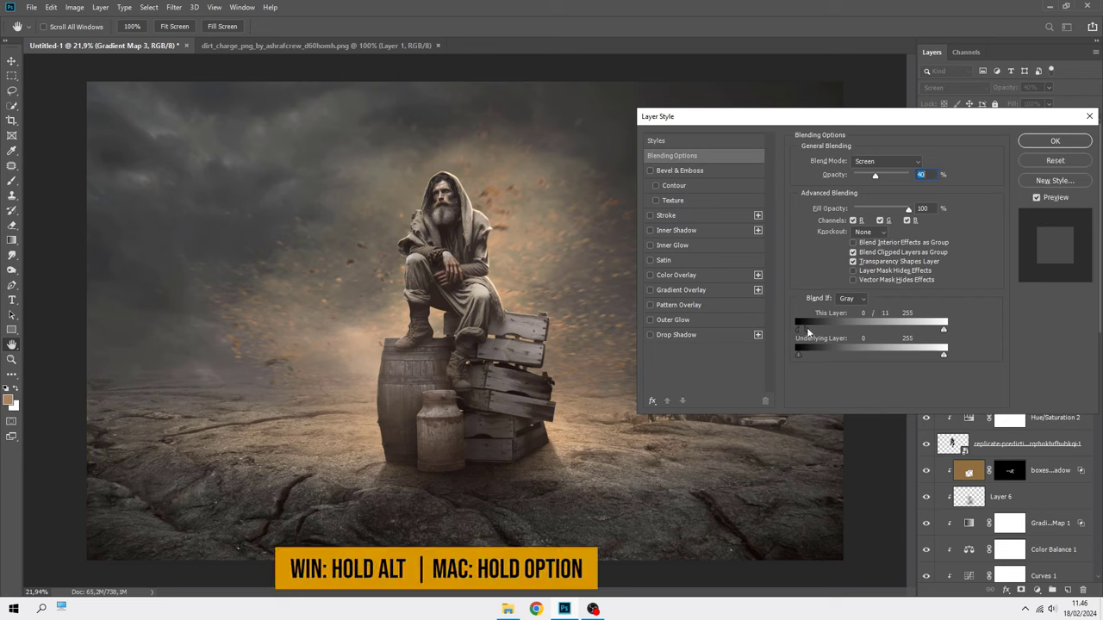
drag(799, 329, 959, 323)
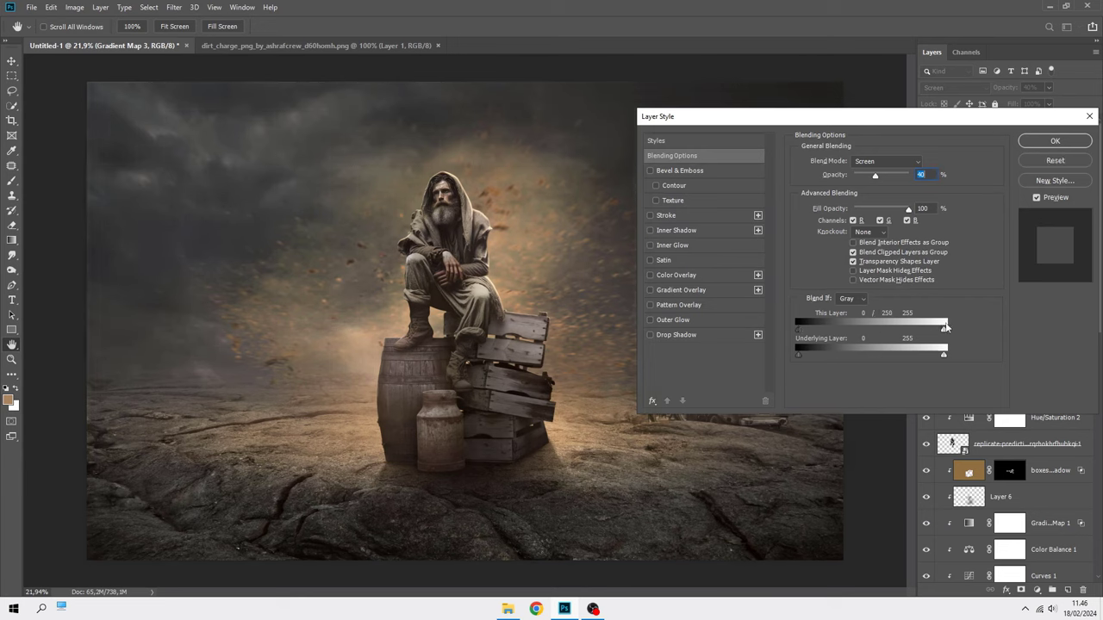
drag(799, 354, 945, 343)
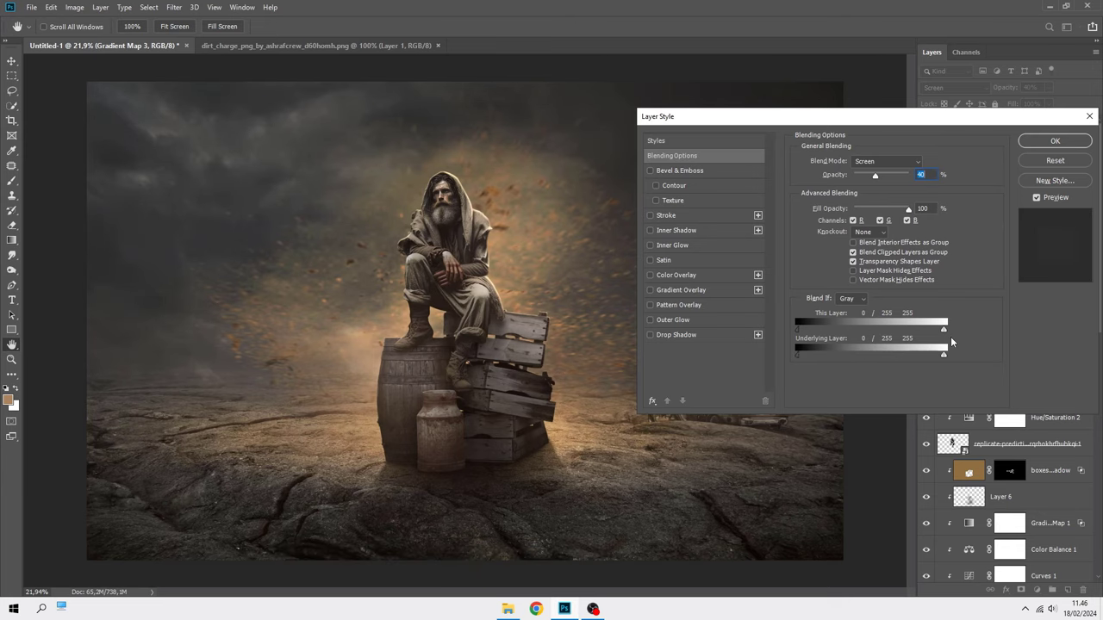
click(1039, 142)
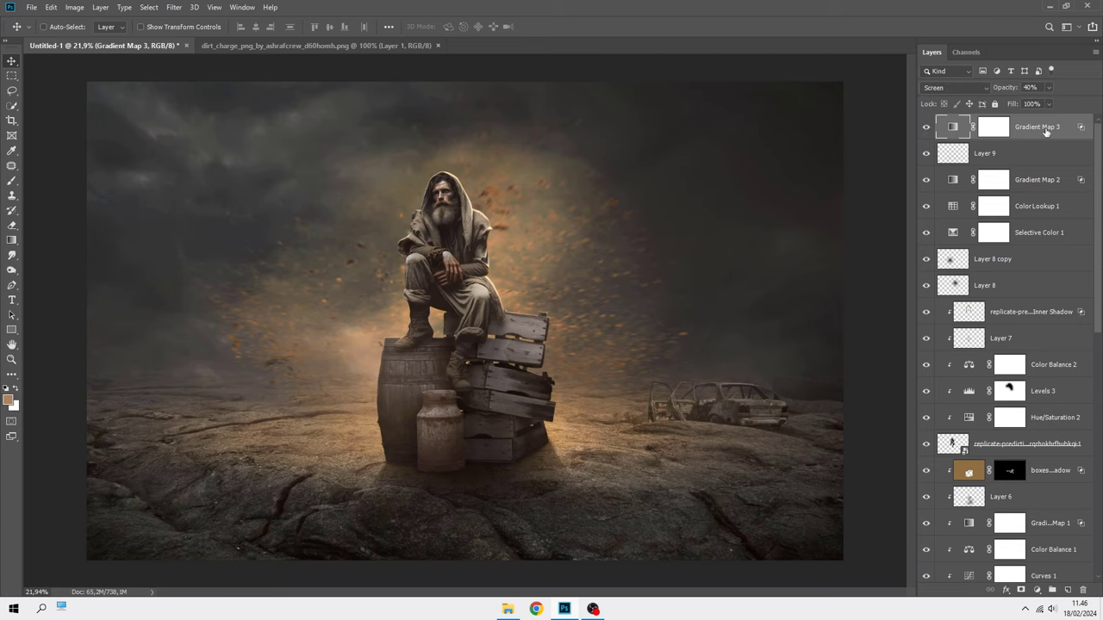
key(ctrl+0)
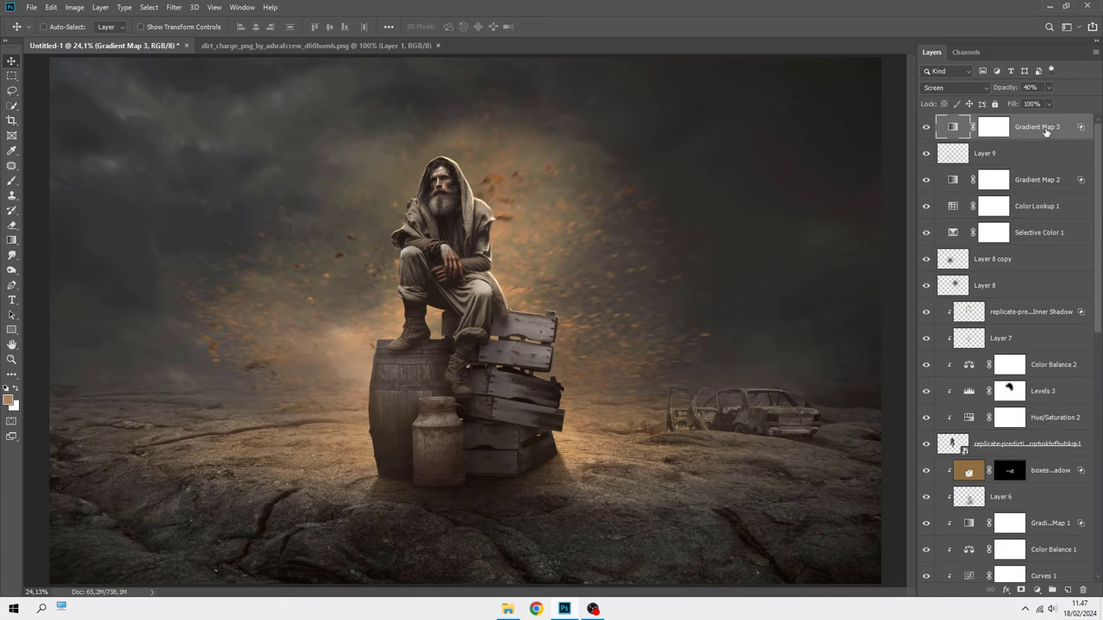